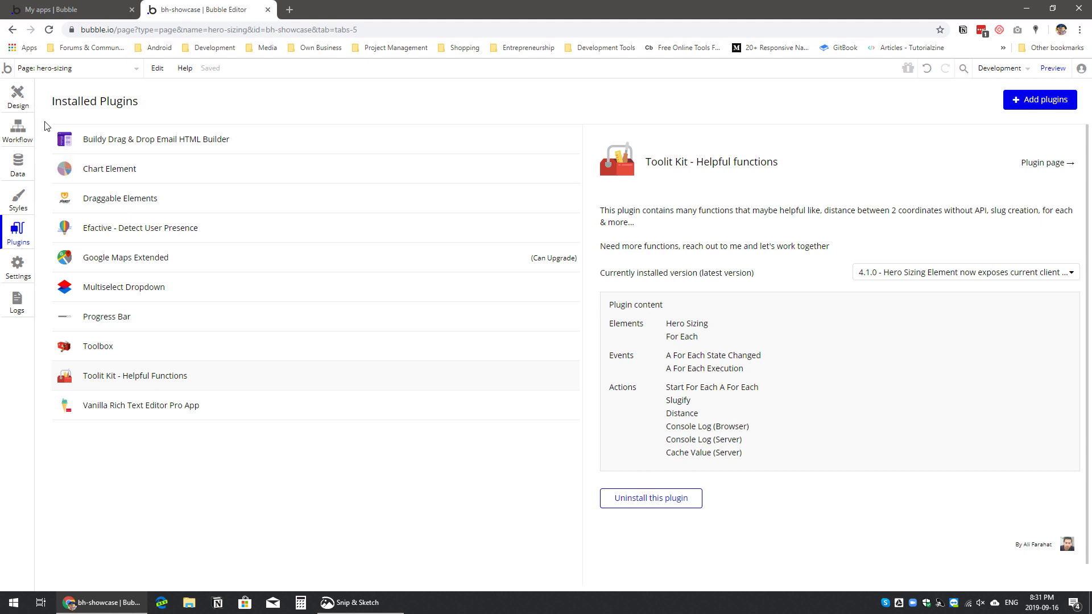
Step: Open the hero-sizing page design and review the settings of the page, its centred text and the HeroSizing A element
left_click(23, 106)
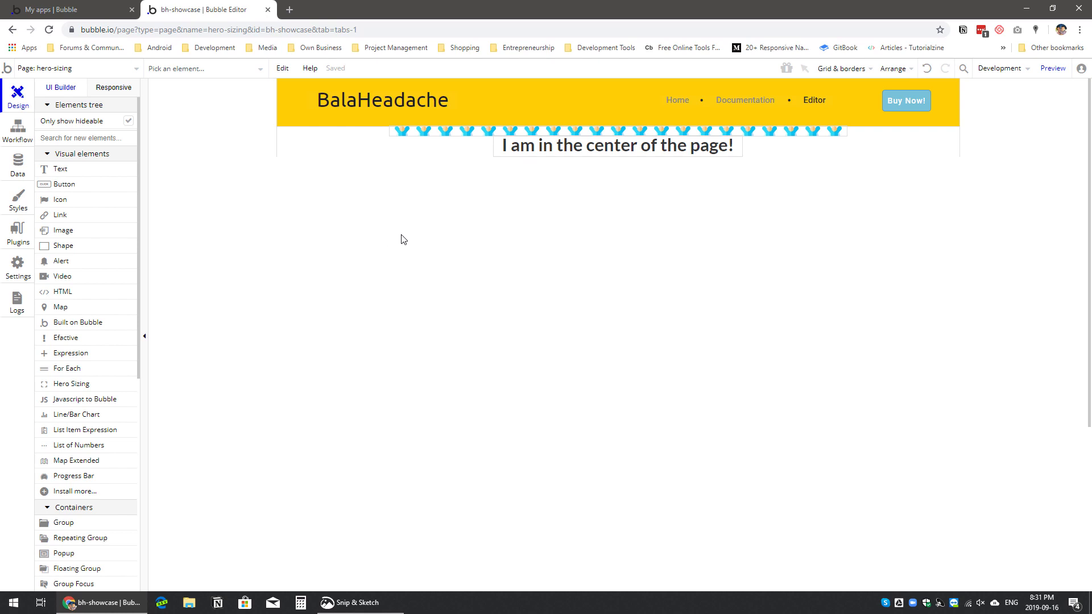
left_click(330, 155)
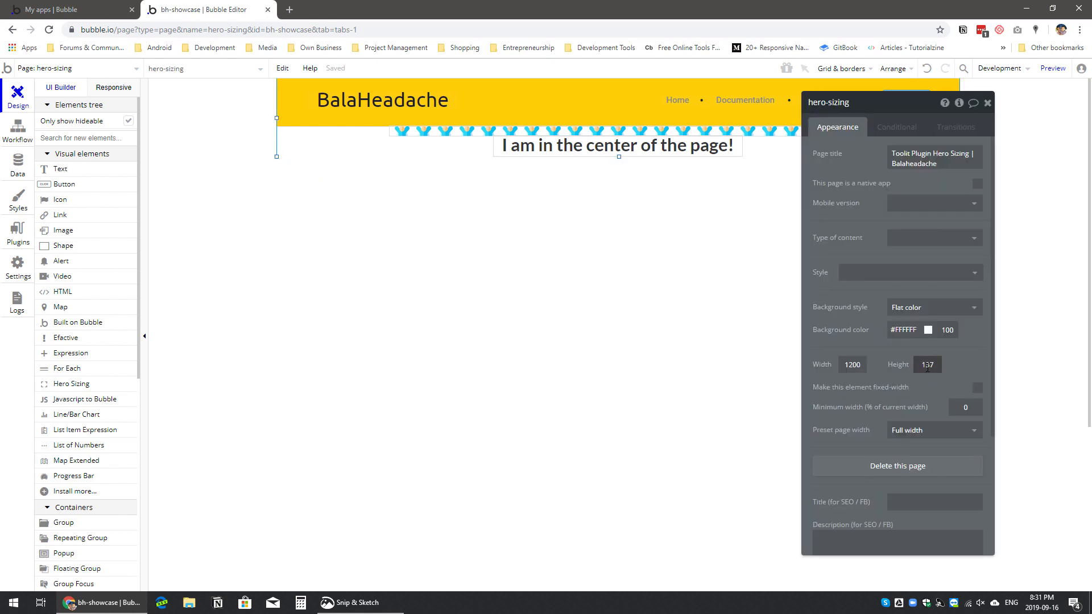
left_click(560, 147)
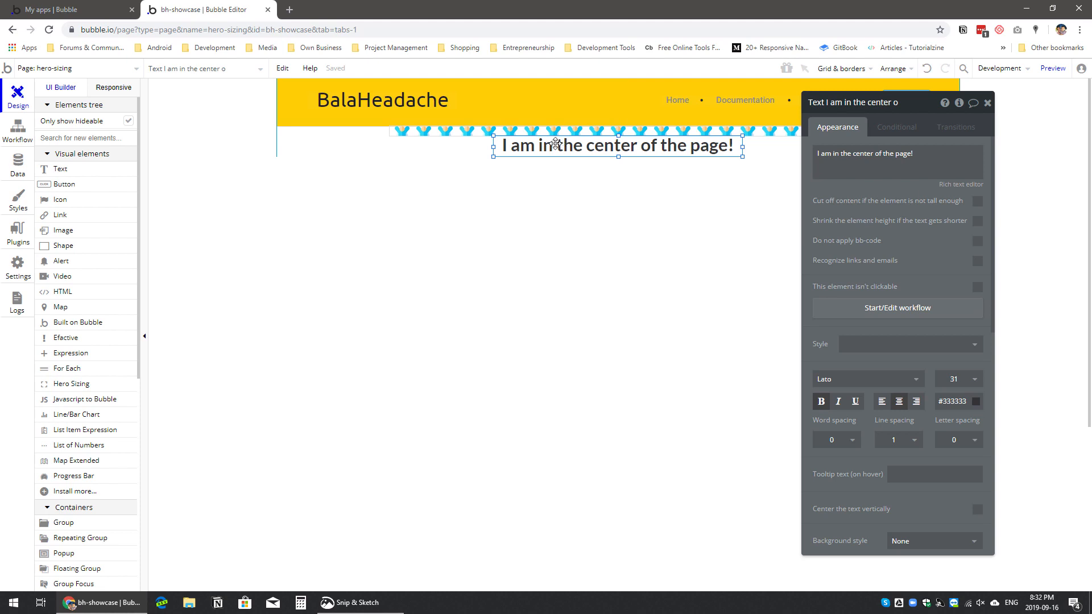
left_click(443, 133)
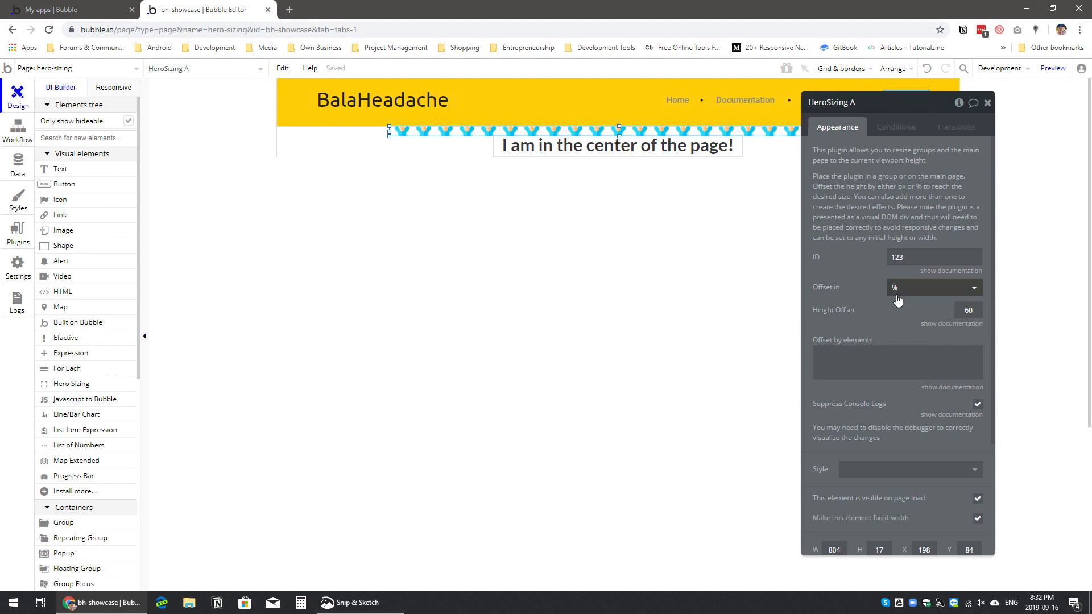
Step: Preview the hero-sizing page and open the browser's developer console beside it
left_click(1044, 70)
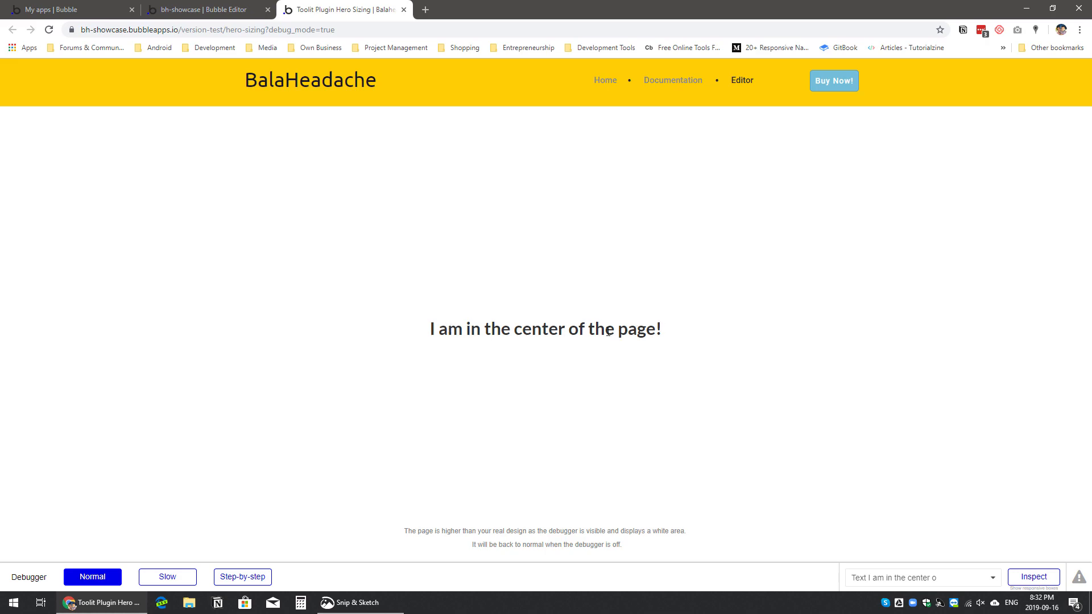
right_click(527, 237)
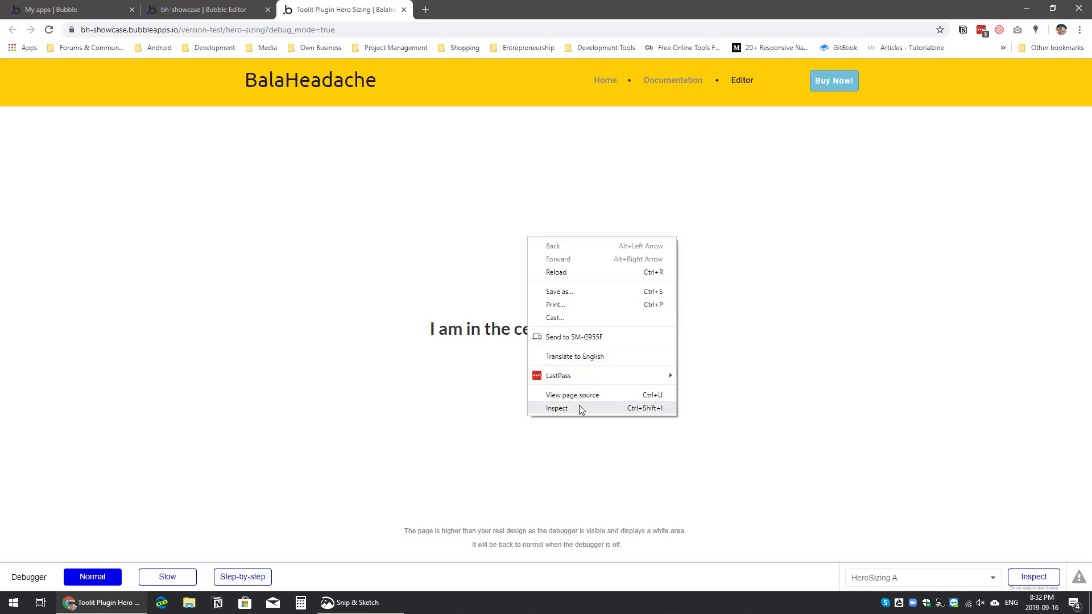
left_click(580, 409)
left_click(872, 66)
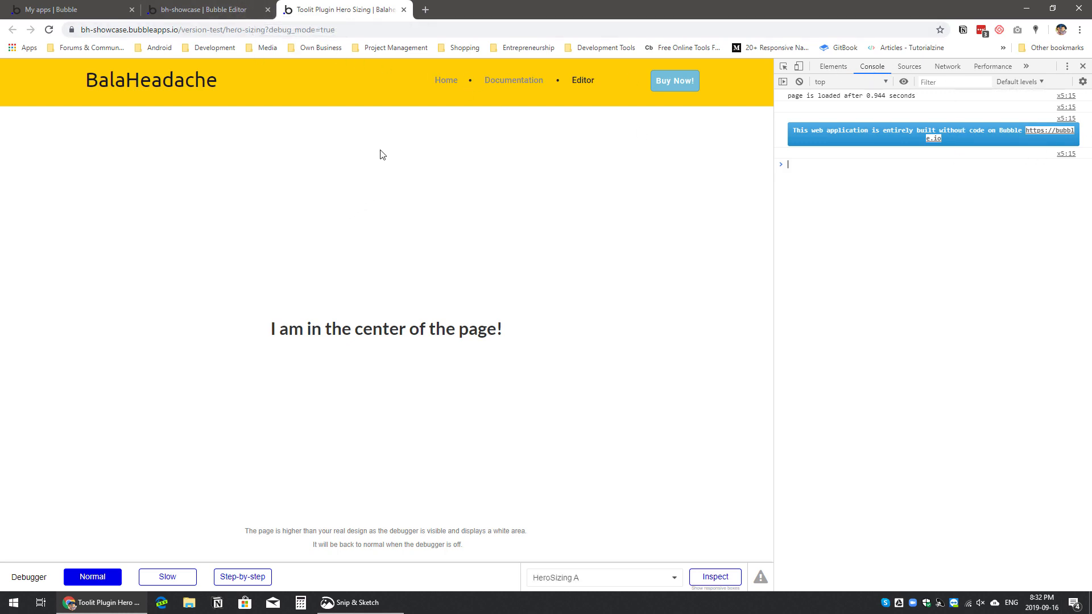
Step: Turn off Suppress Console Logs for the HeroSizing A element and check the console output in the page preview
left_click(222, 9)
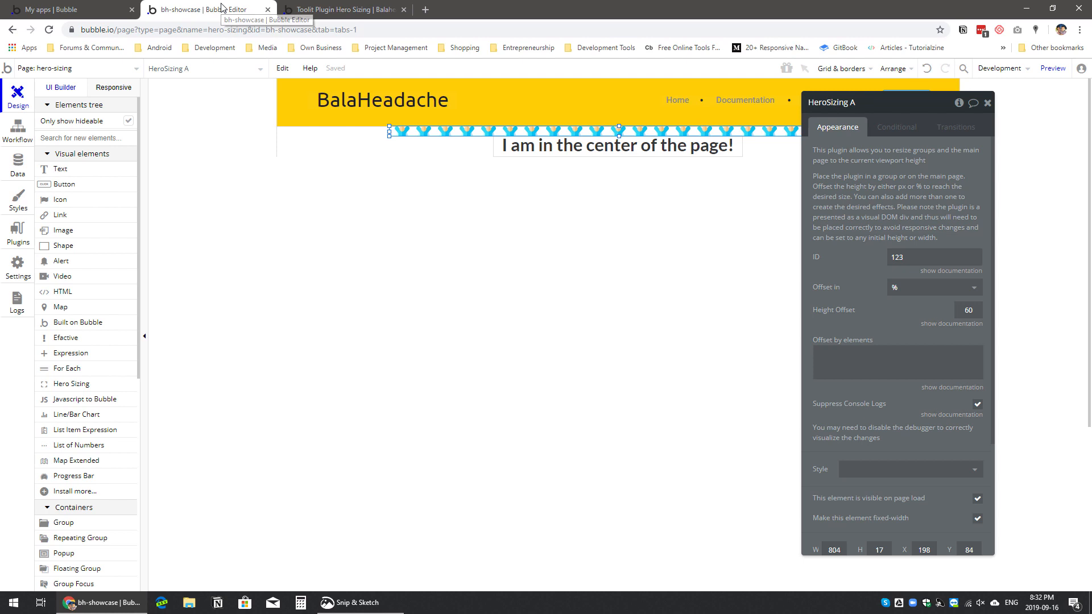
left_click(977, 404)
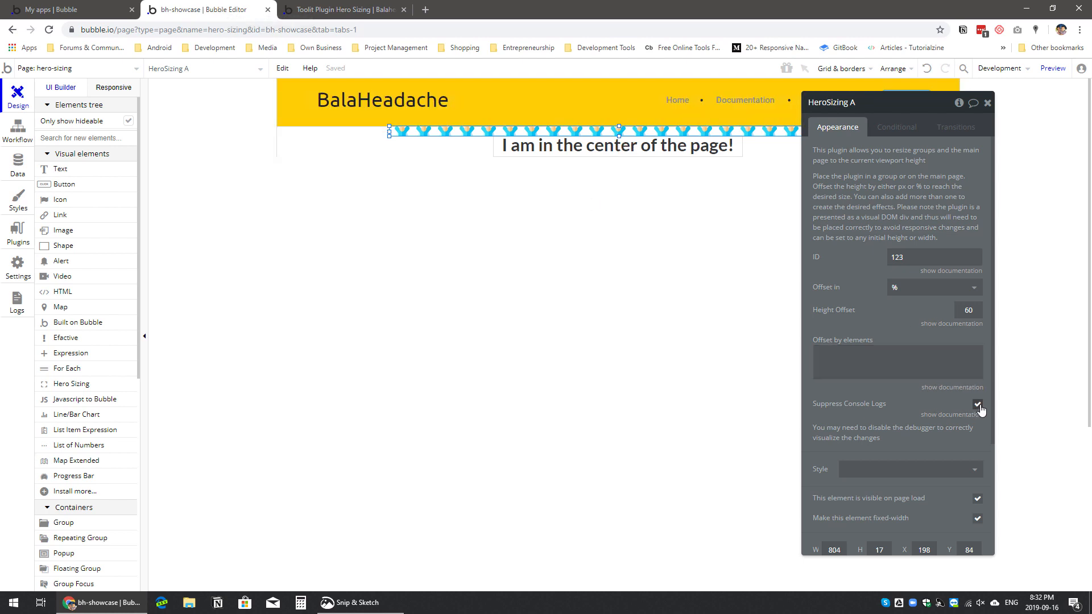
left_click(978, 405)
left_click(351, 10)
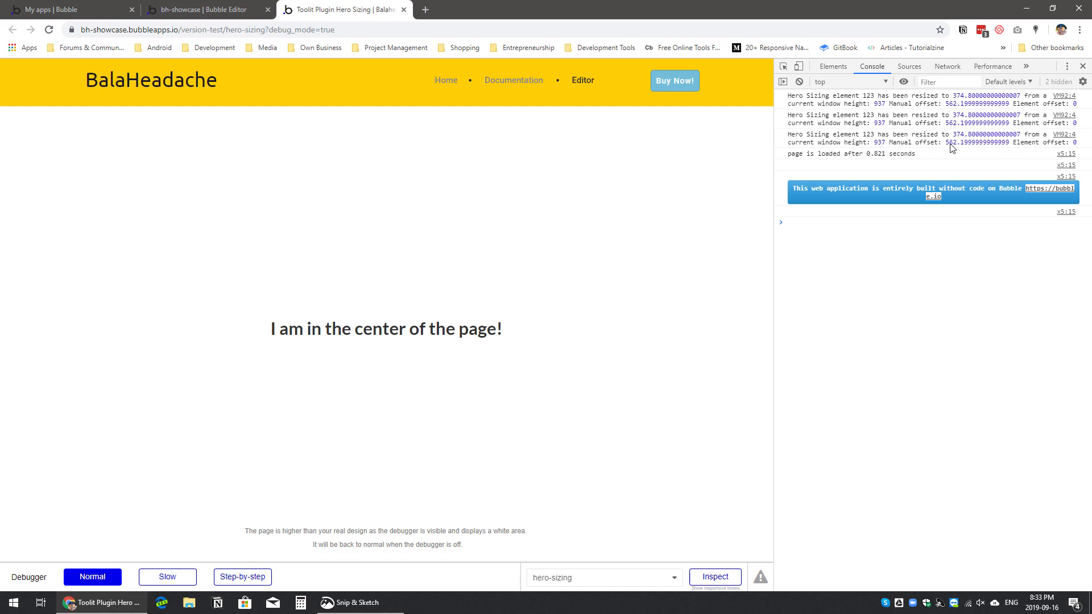
Step: Examine the HeroSizing A element's offset unit options and height offset setting in the editor
left_click(223, 7)
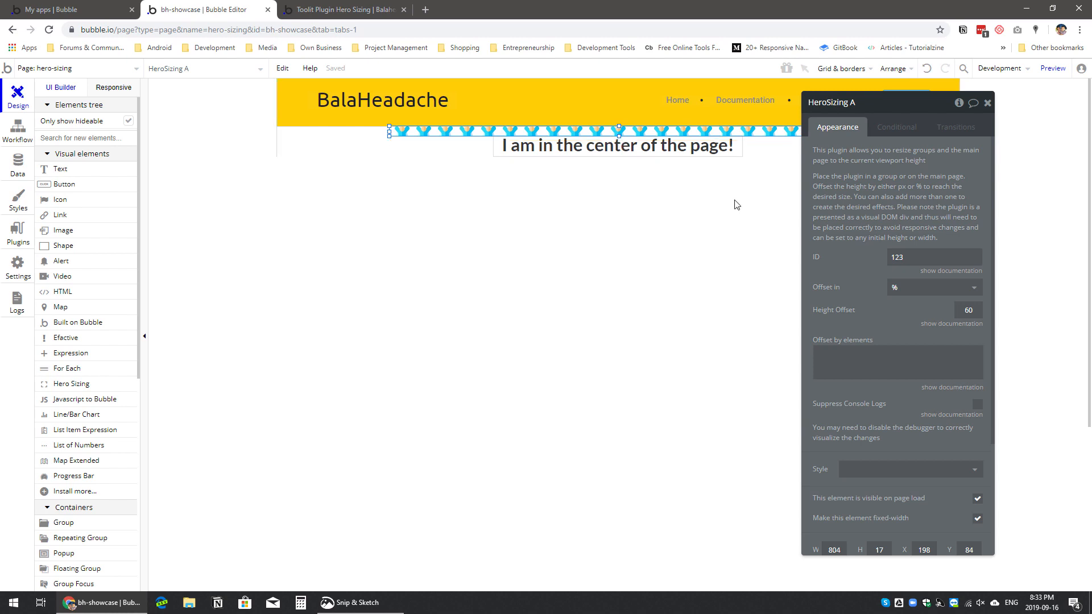
left_click_drag(825, 243, 691, 130)
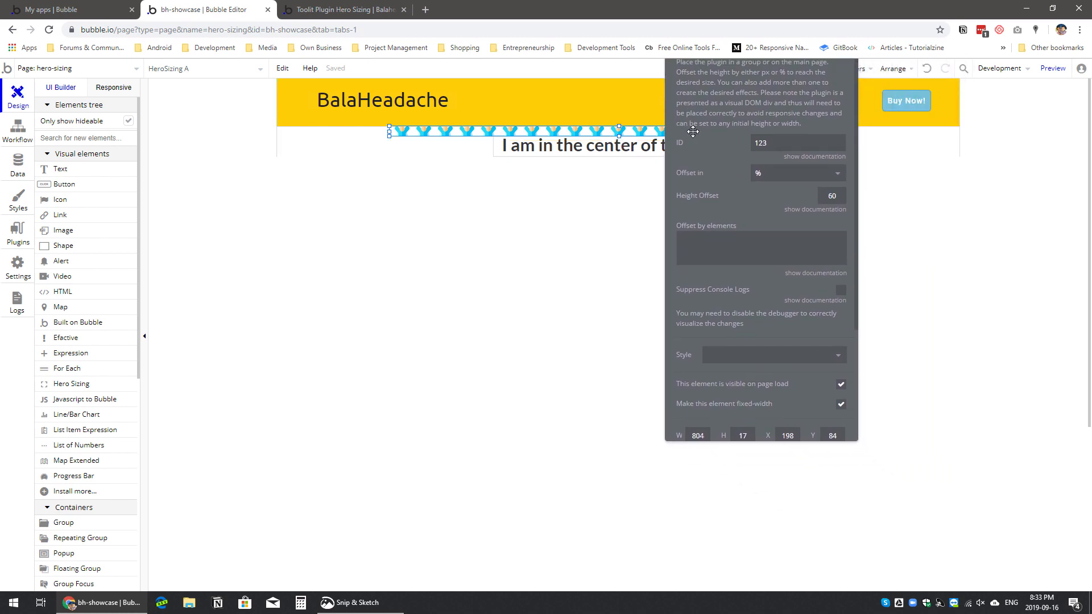
left_click(771, 181)
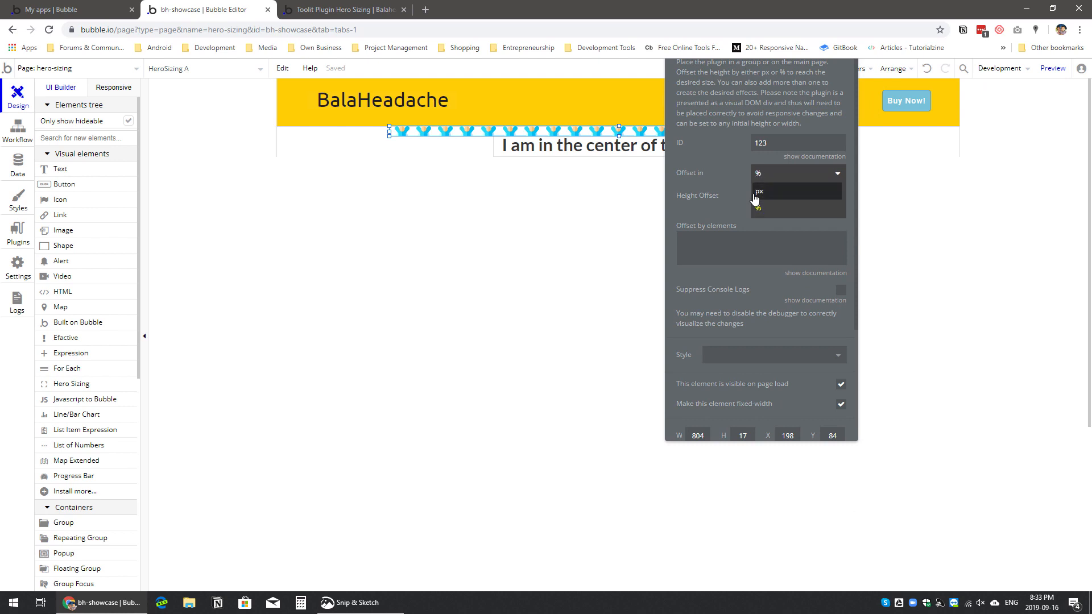
left_click(719, 167)
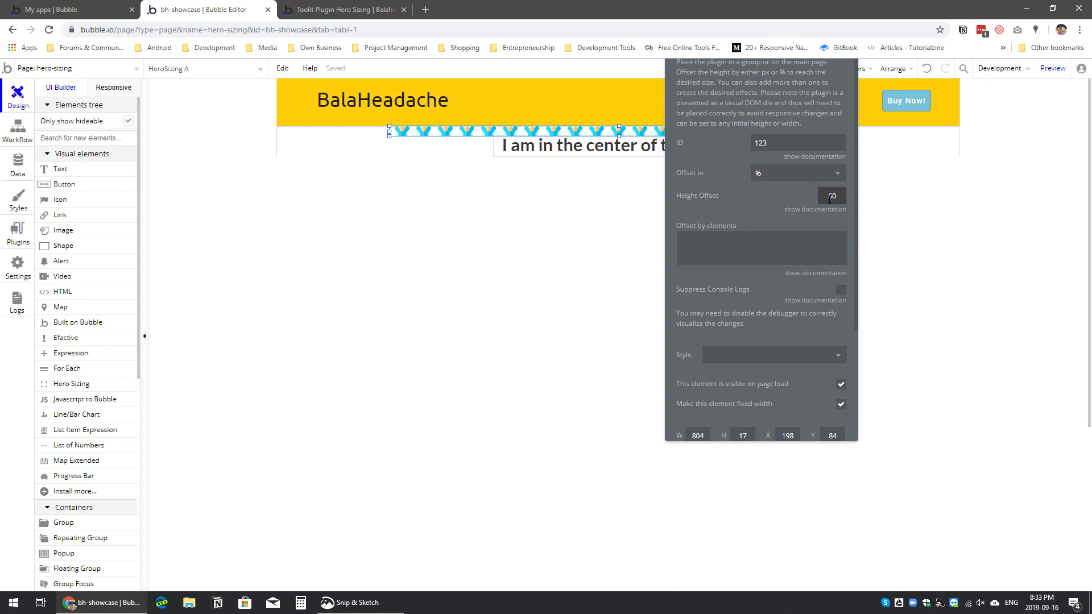
left_click_drag(747, 201, 863, 286)
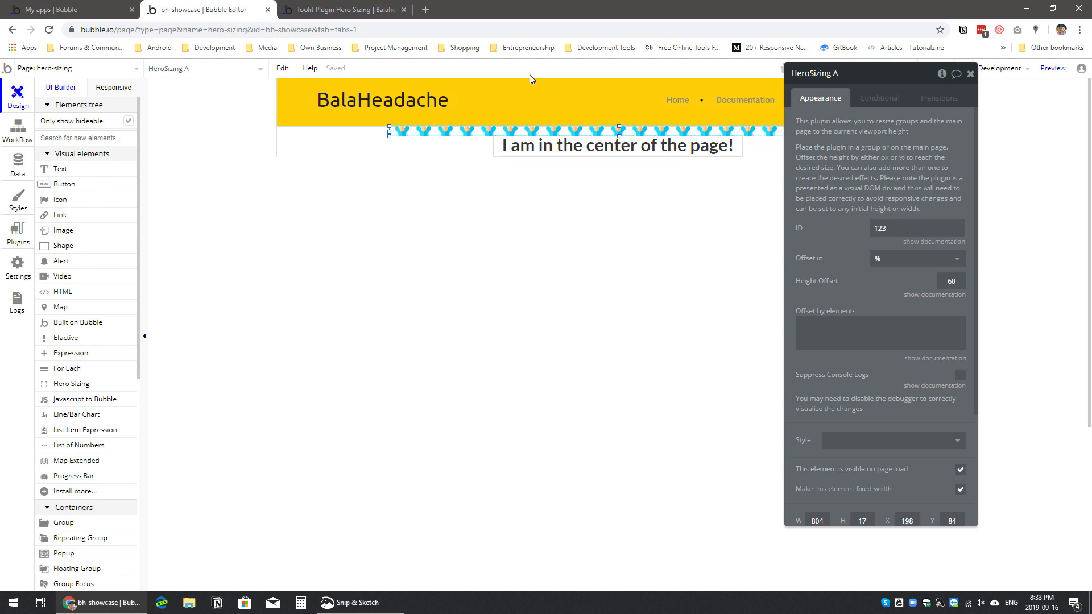
Step: Inspect the HeroSizing A element in the preview's debugger, examine its Client Height state, and close the inspector and developer tools
left_click(383, 17)
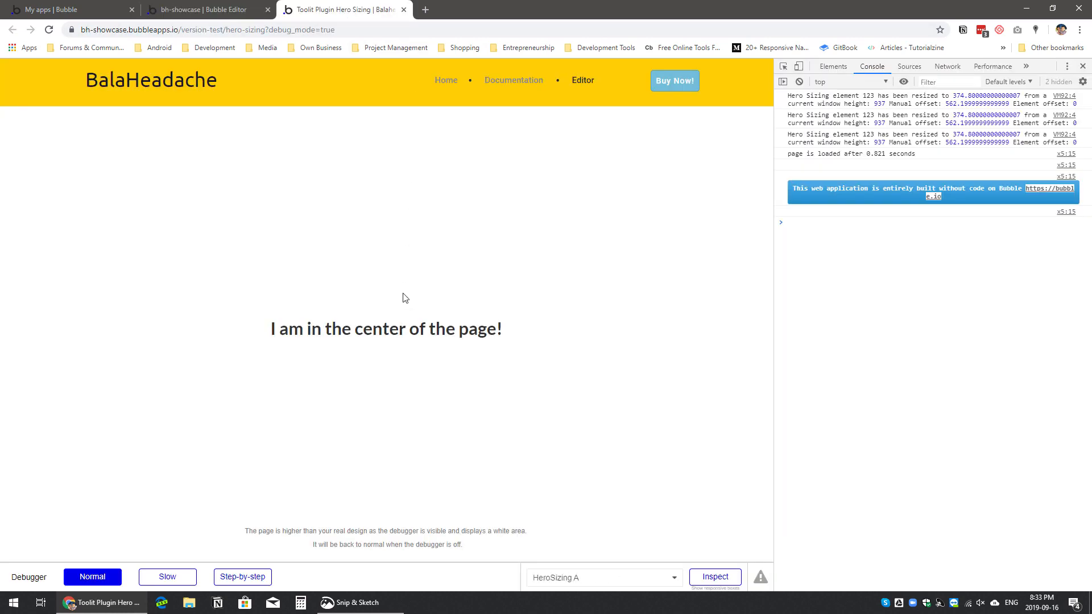
left_click_drag(274, 329, 526, 336)
left_click(527, 336)
left_click(715, 577)
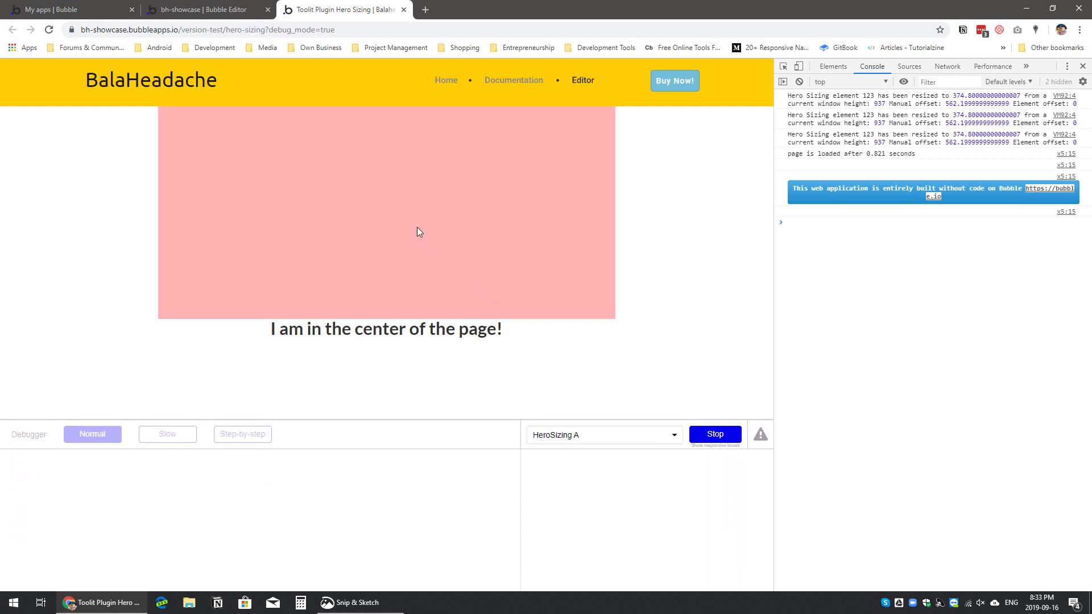
left_click(414, 220)
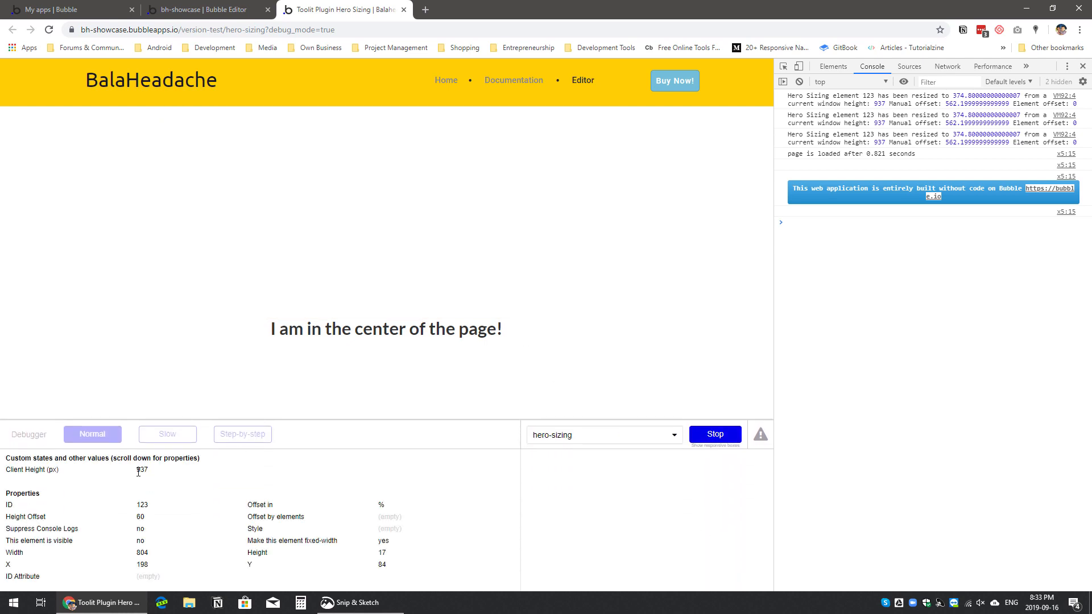
double_click(143, 471)
mouse_move(146, 472)
left_mouse_down()
mouse_move(153, 477)
mouse_move(147, 472)
left_mouse_up()
left_click(692, 434)
left_click(1082, 66)
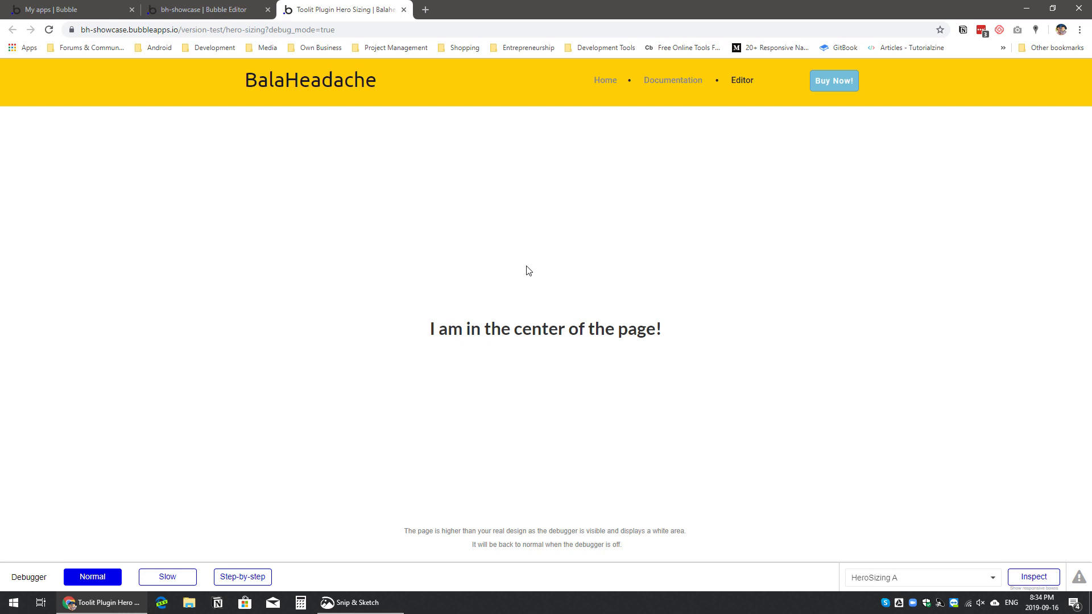
Step: Create a new page named hero-example in the plugindevelopment app
left_click(207, 7)
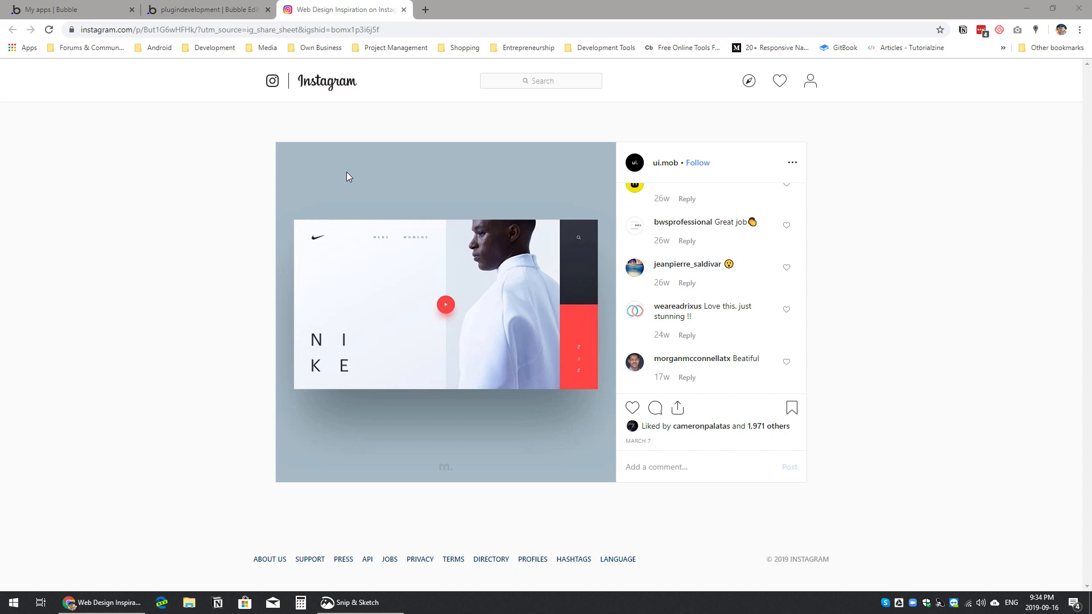
left_click(211, 10)
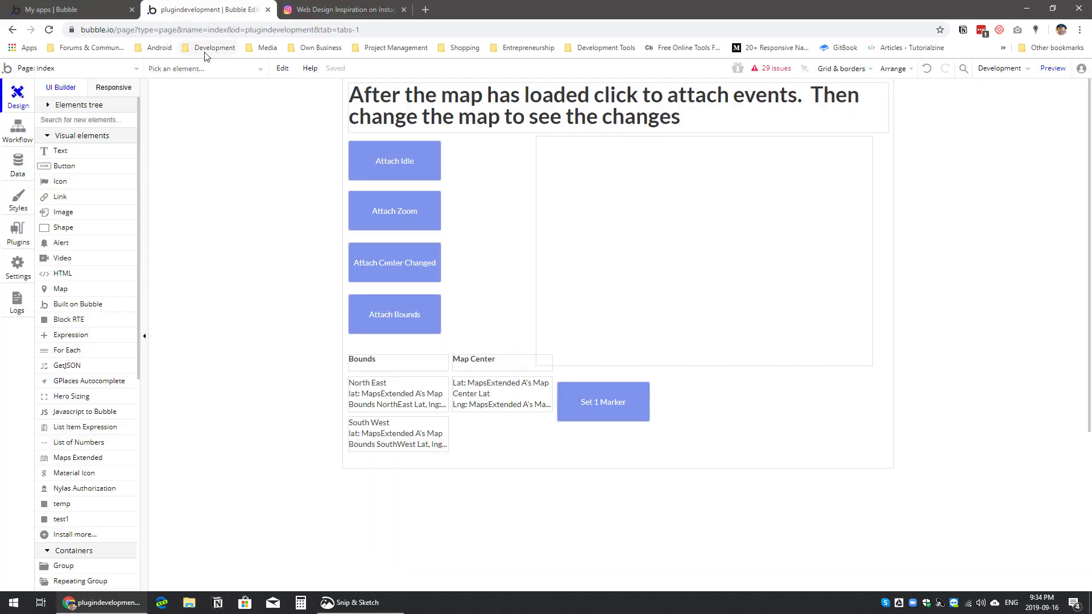
left_click(89, 74)
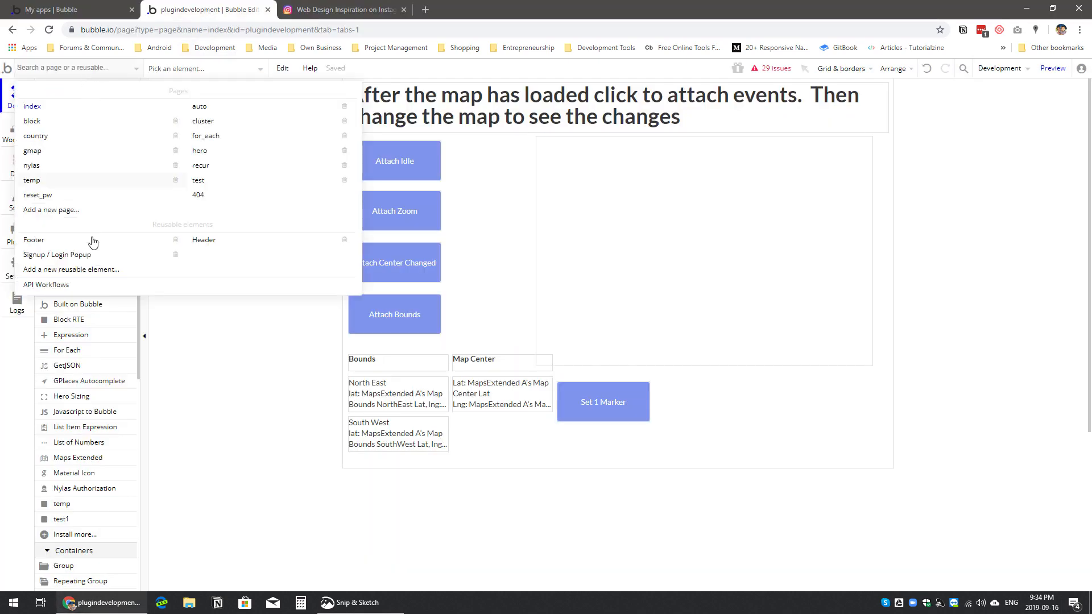
left_click(82, 288)
left_click(69, 71)
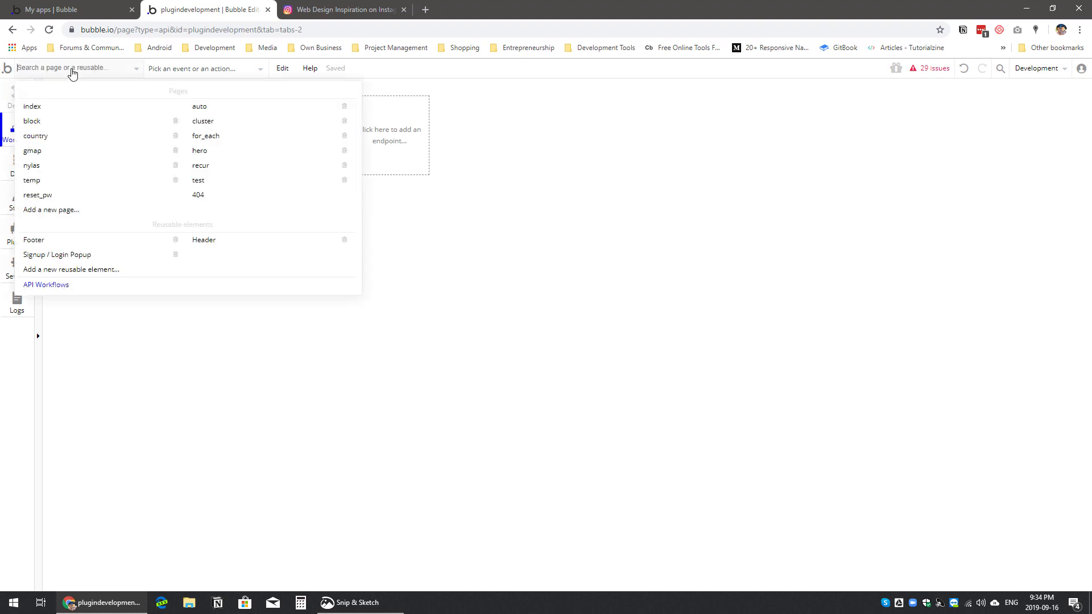
left_click(57, 210)
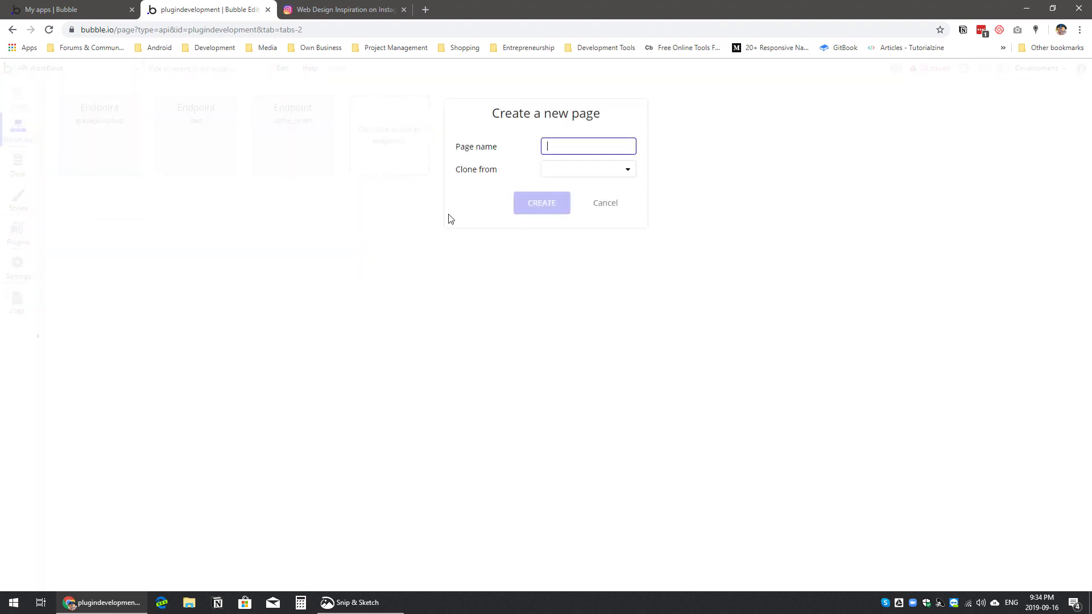
type("hero-")
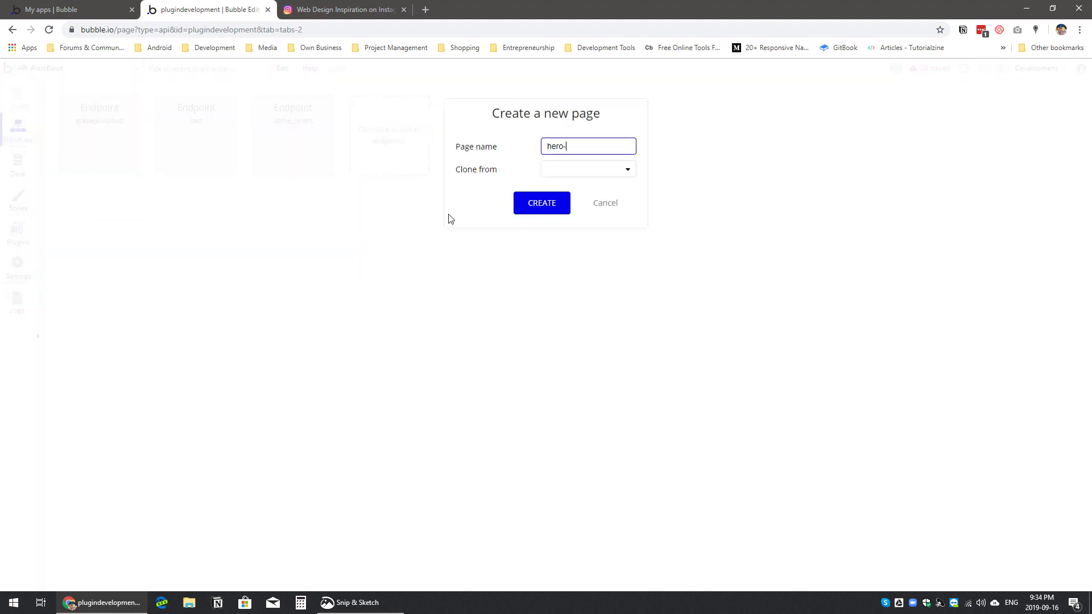
type("exa")
key("BackSpace")
type("ample")
key("Return")
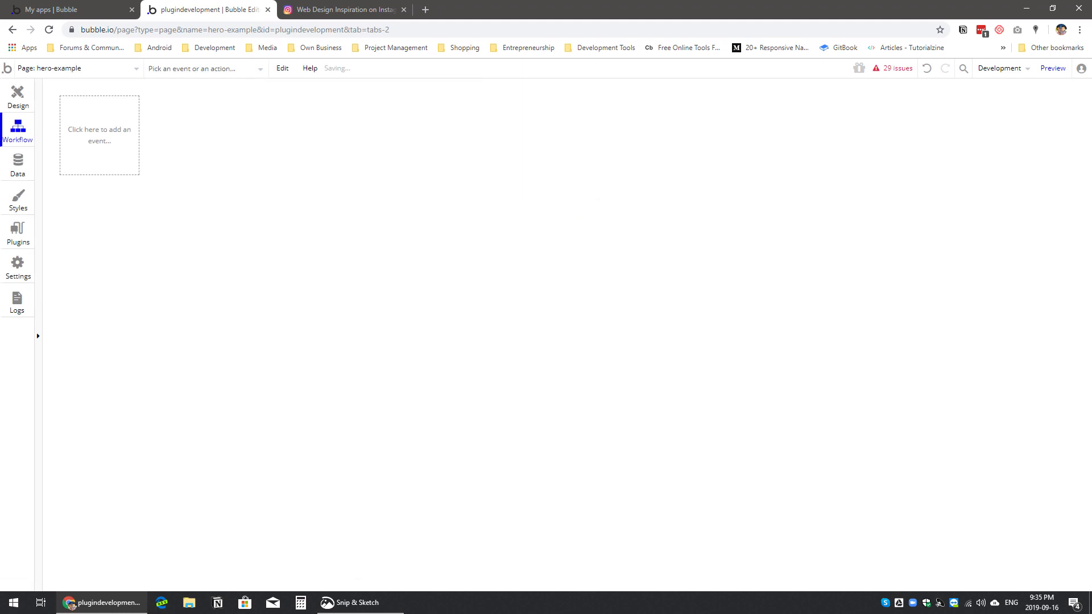
Step: Set the preset page width of the hero-example page to Full width in its design properties
left_click(30, 100)
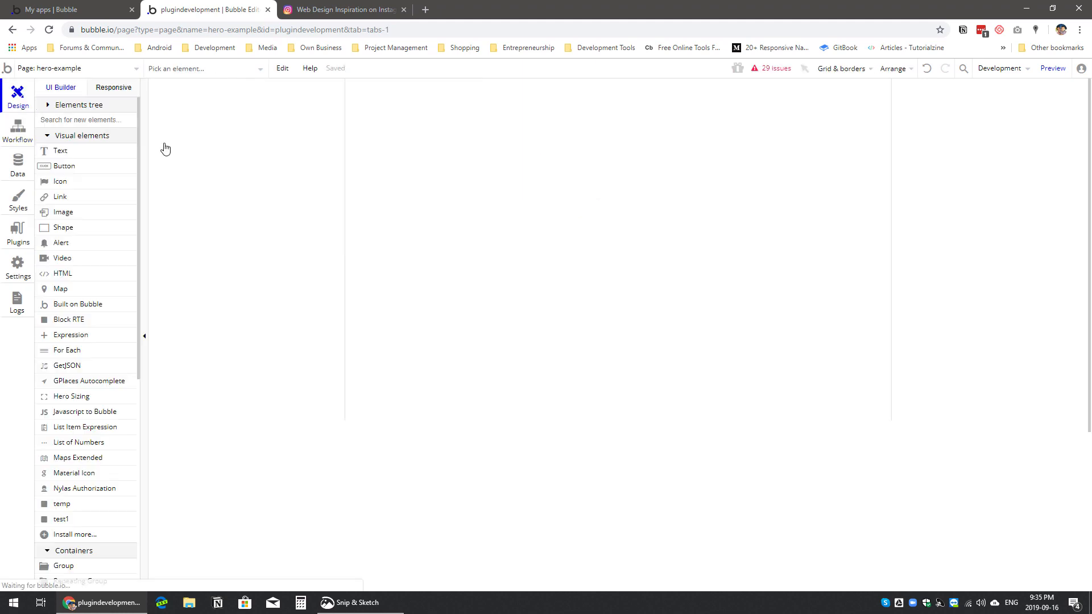
right_click(483, 180)
left_click(496, 183)
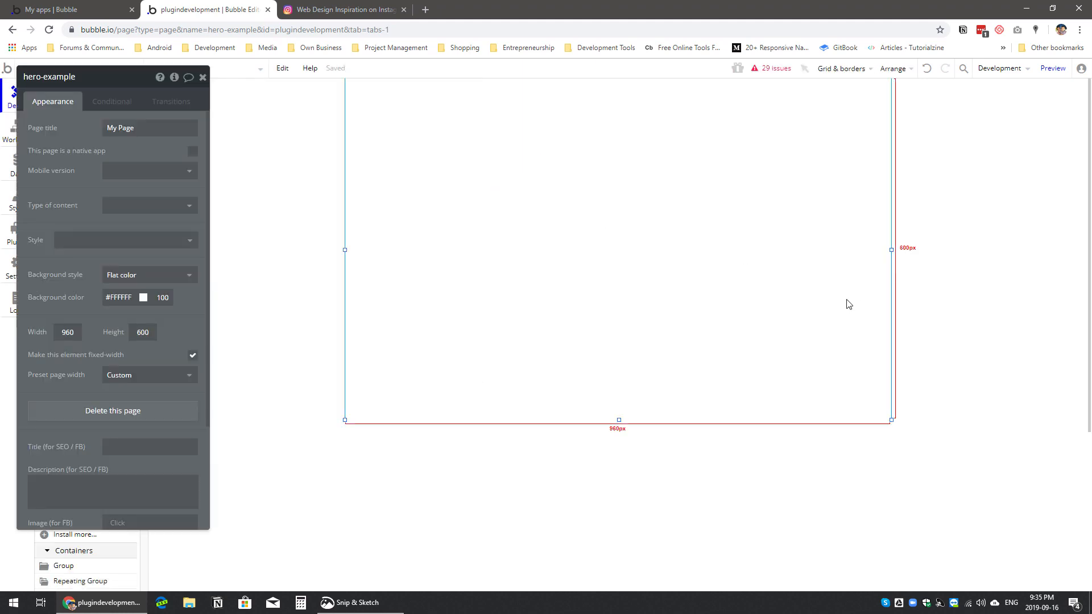
left_click(147, 377)
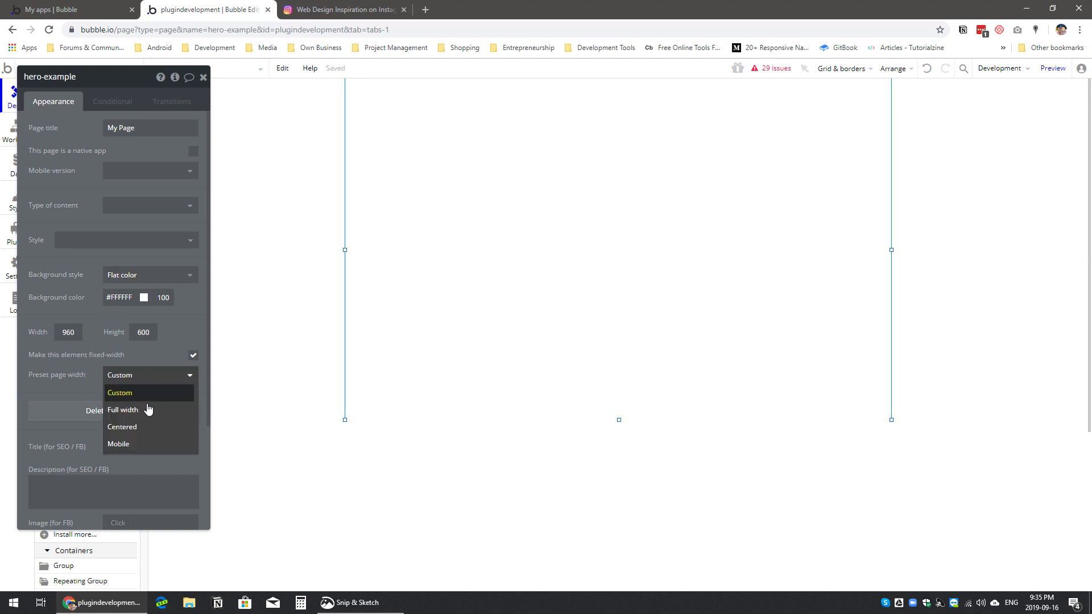
left_click(148, 409)
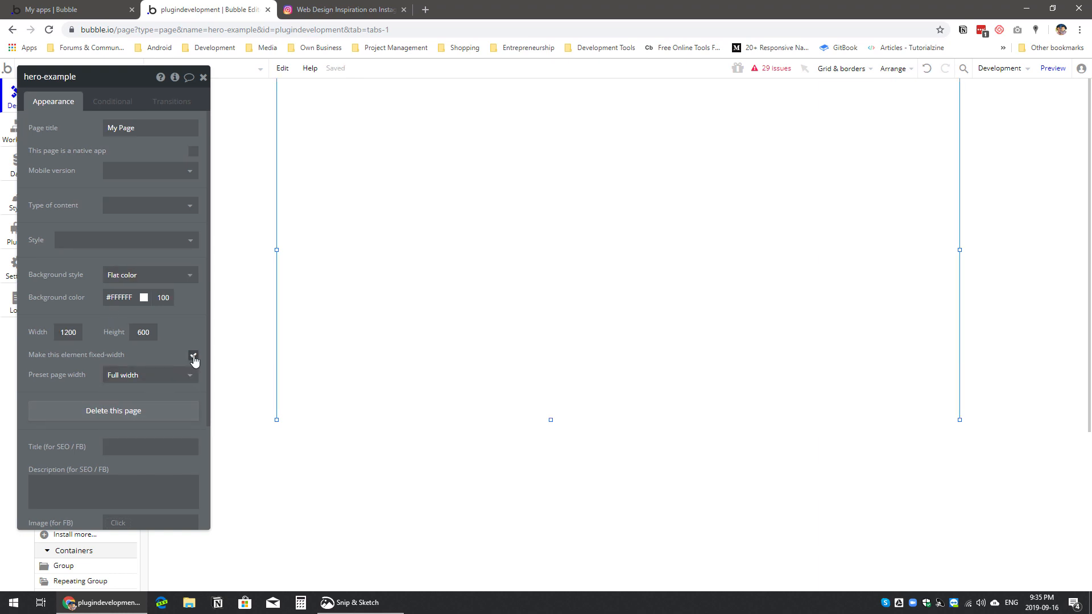
left_click(203, 78)
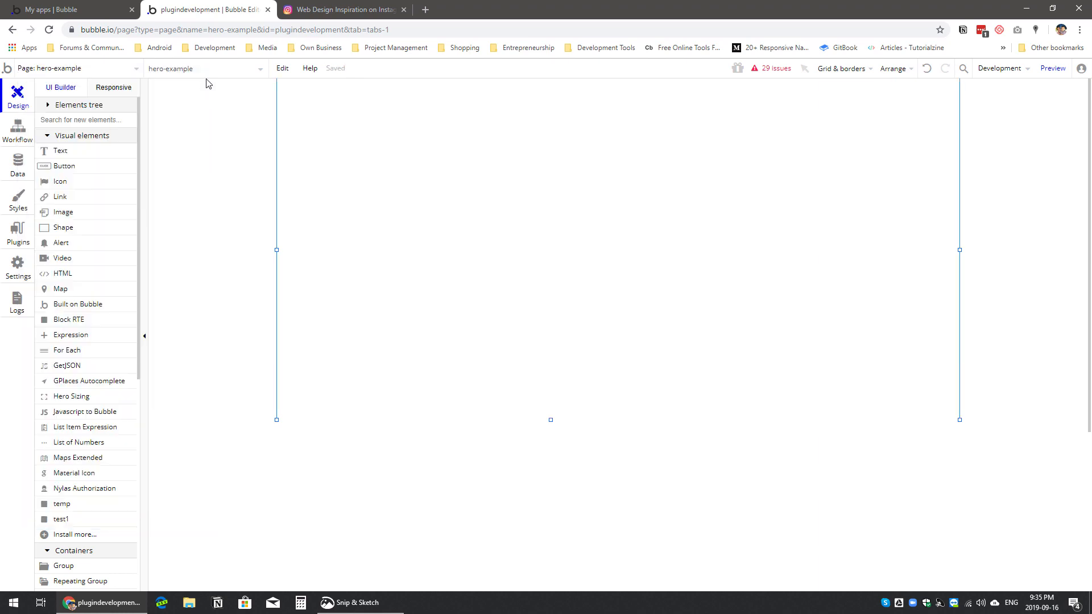
Step: Enlarge the hero-example page to about 717 px high, using the Nike design on Instagram as reference
left_click(320, 12)
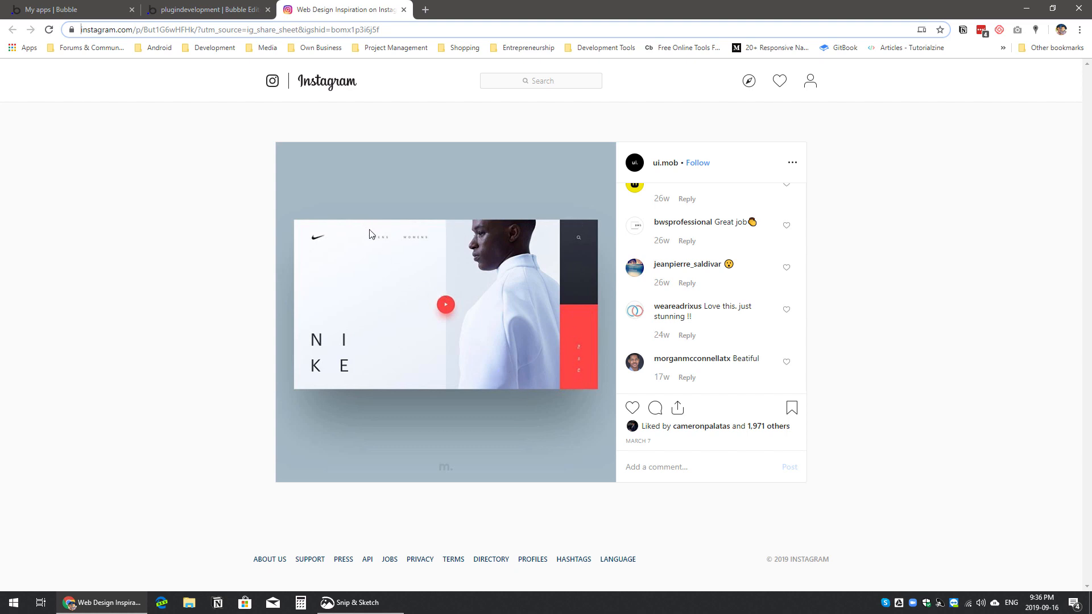
left_click(206, 13)
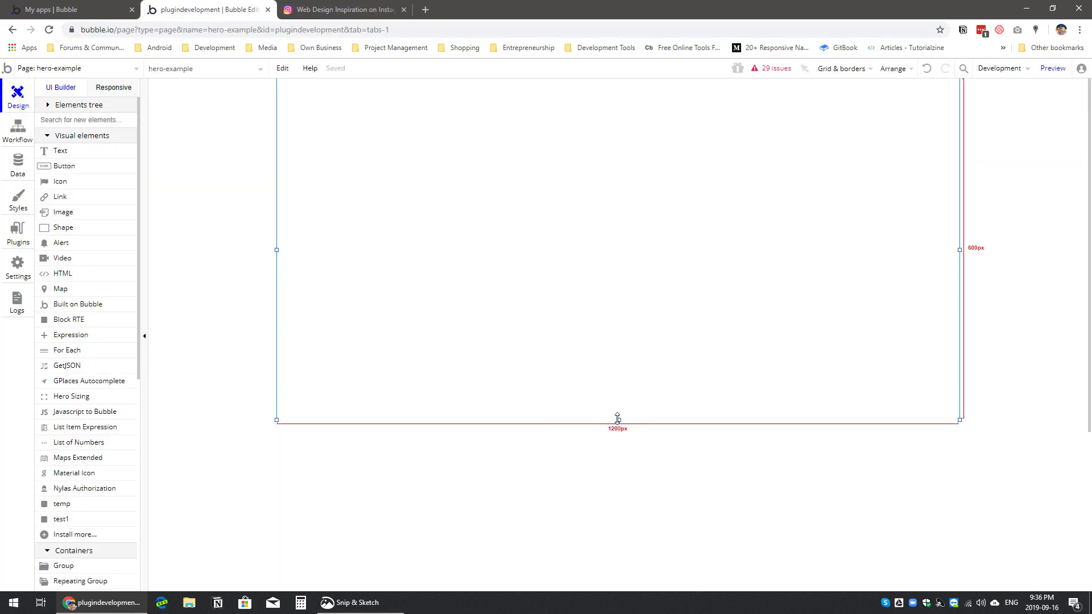
left_click_drag(617, 419, 612, 485)
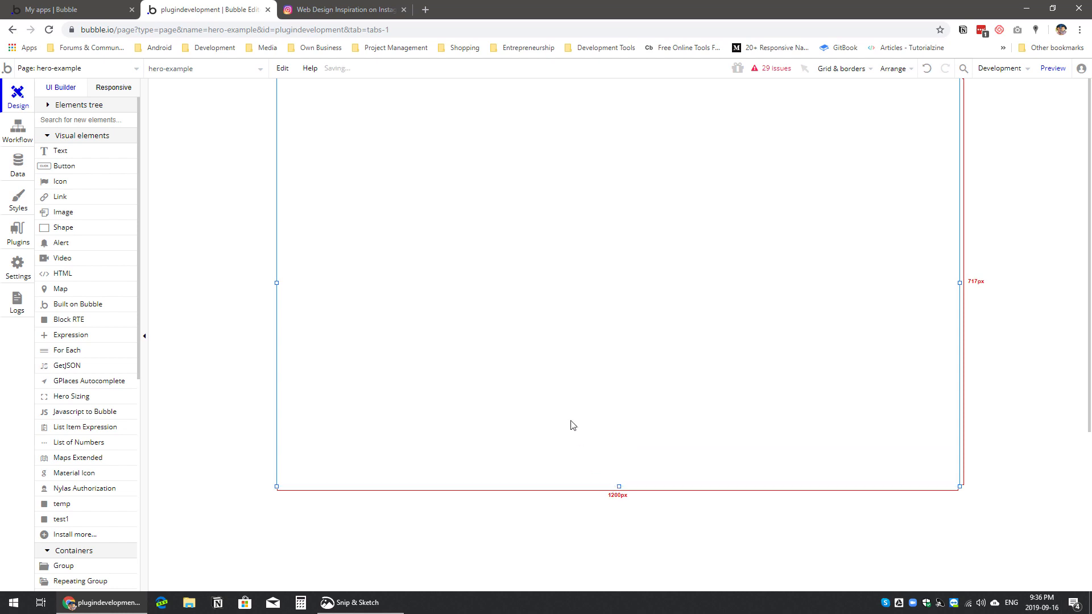
left_click(321, 6)
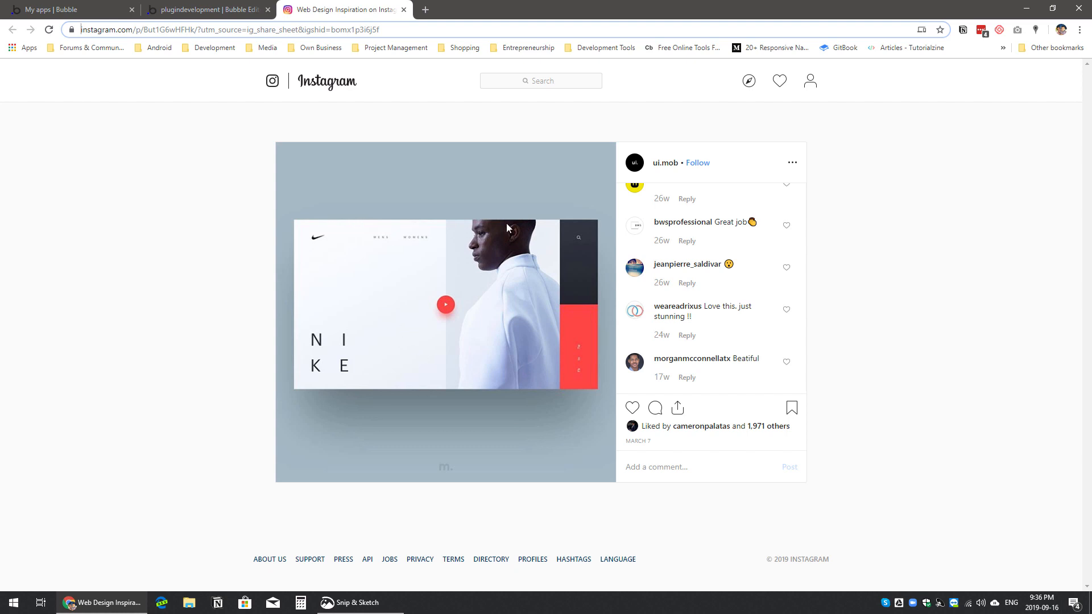
Step: Place an image element near the hero-example page's upper-left corner and upload nike-4.svg as its static image
left_click(227, 10)
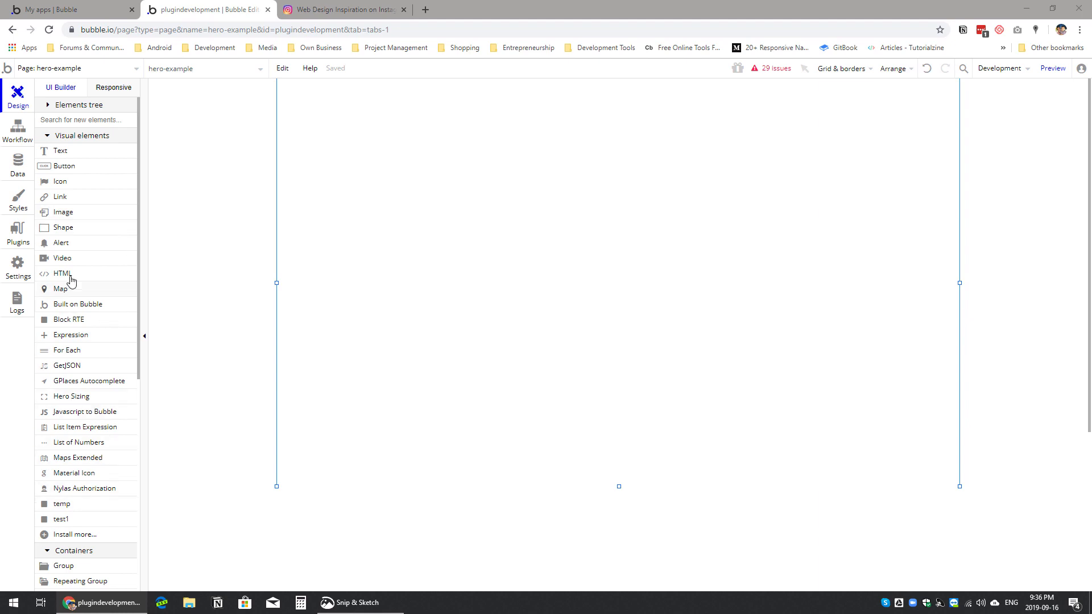
left_click(83, 218)
left_click_drag(332, 91, 404, 131)
left_click(137, 138)
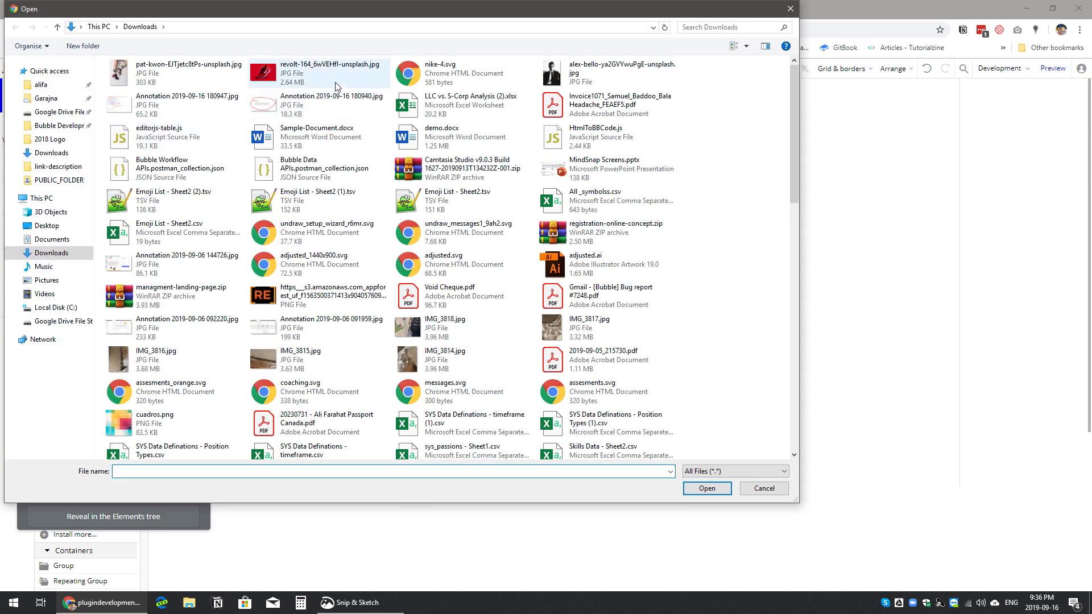
left_click(459, 74)
double_click(459, 74)
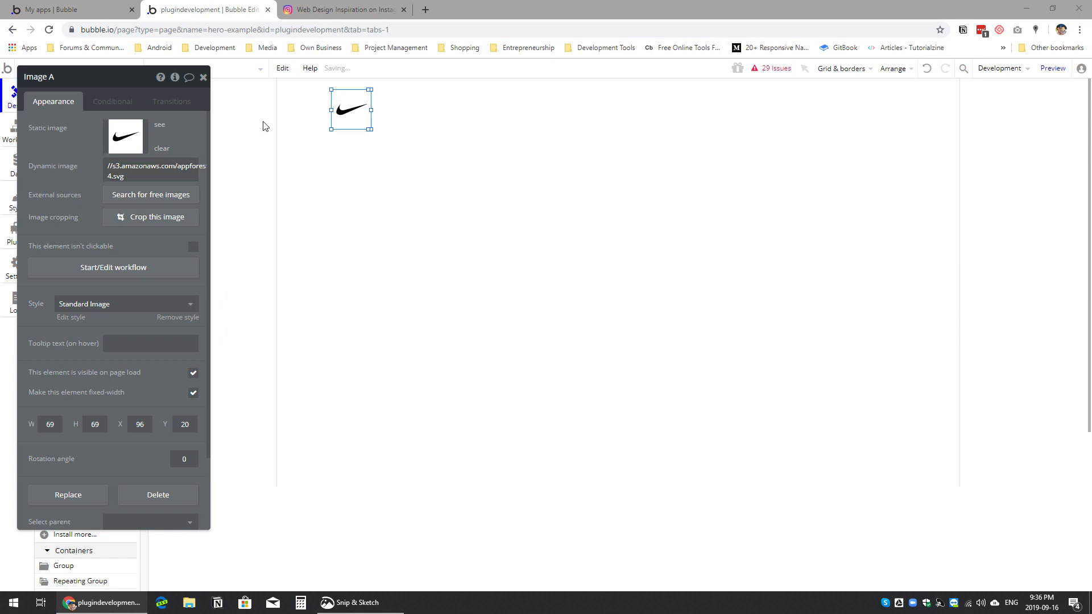
Step: Resize the logo image to 95 by 58 px and move it left to about X 61, Y 20
double_click(50, 426)
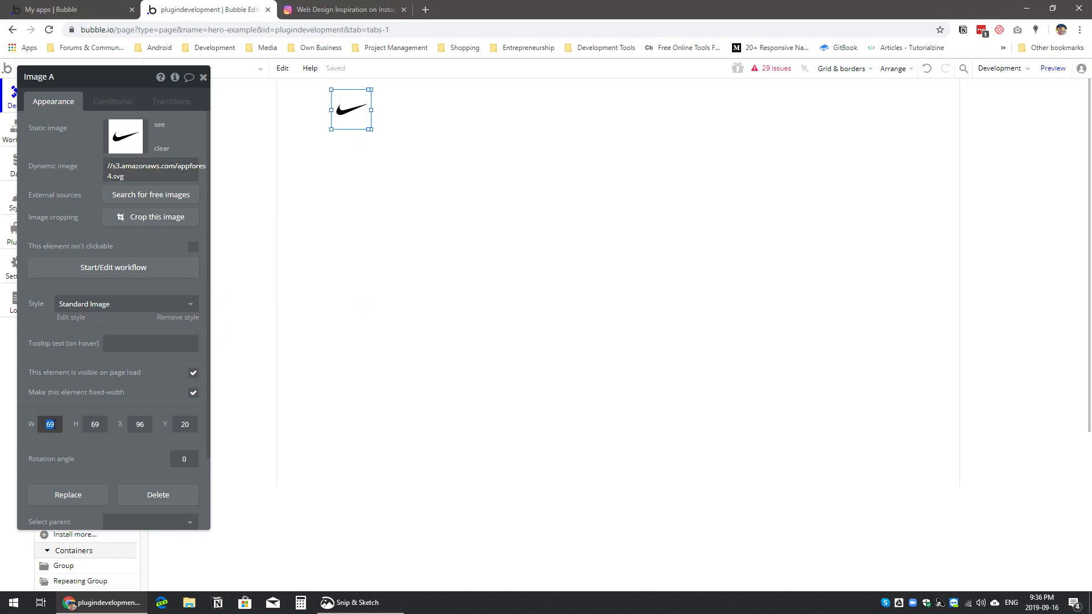
type("95")
key("Tab")
type("58")
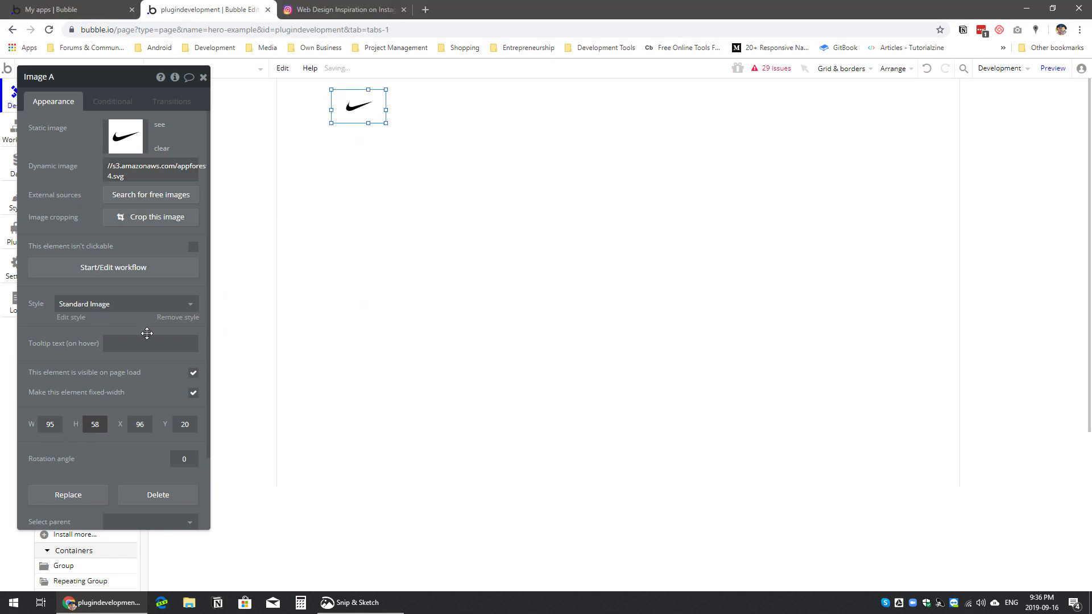
left_click_drag(365, 104, 346, 101)
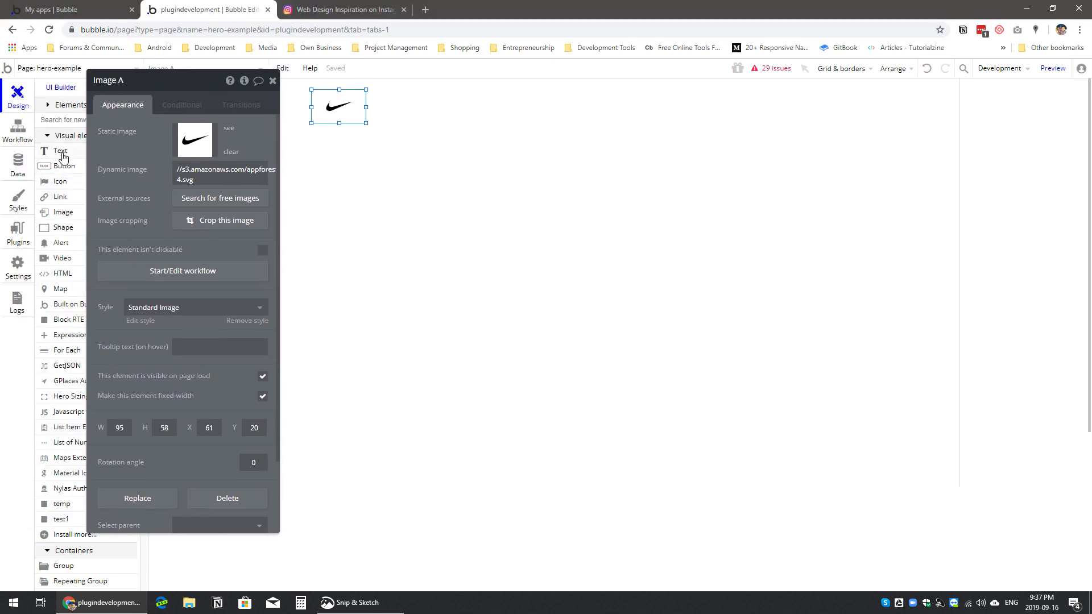
Step: Draw a text element to the right of the logo and remove its preset style
left_click(386, 92)
left_click_drag(460, 114, 469, 123)
left_click(234, 340)
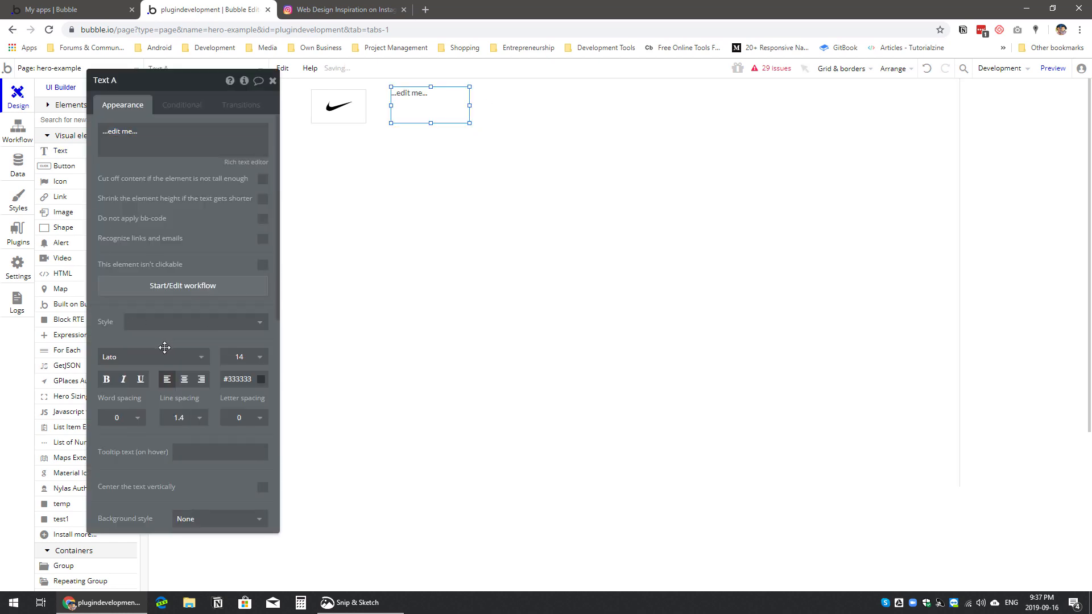
Step: Set the new text element's font to Open Sans (600) and its size to 12
left_click(159, 360)
type("open")
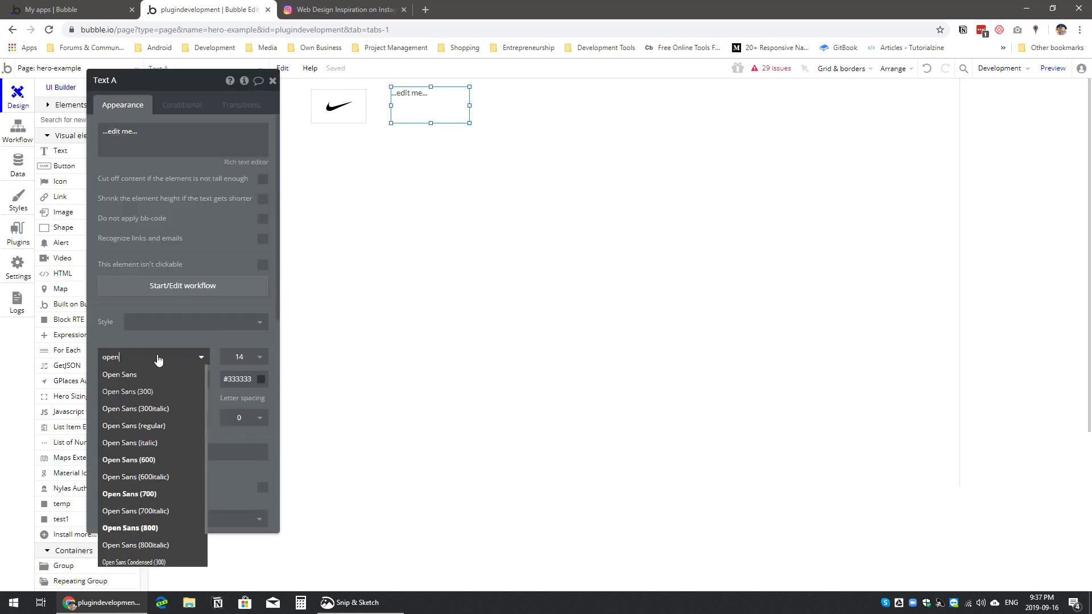
left_click(153, 458)
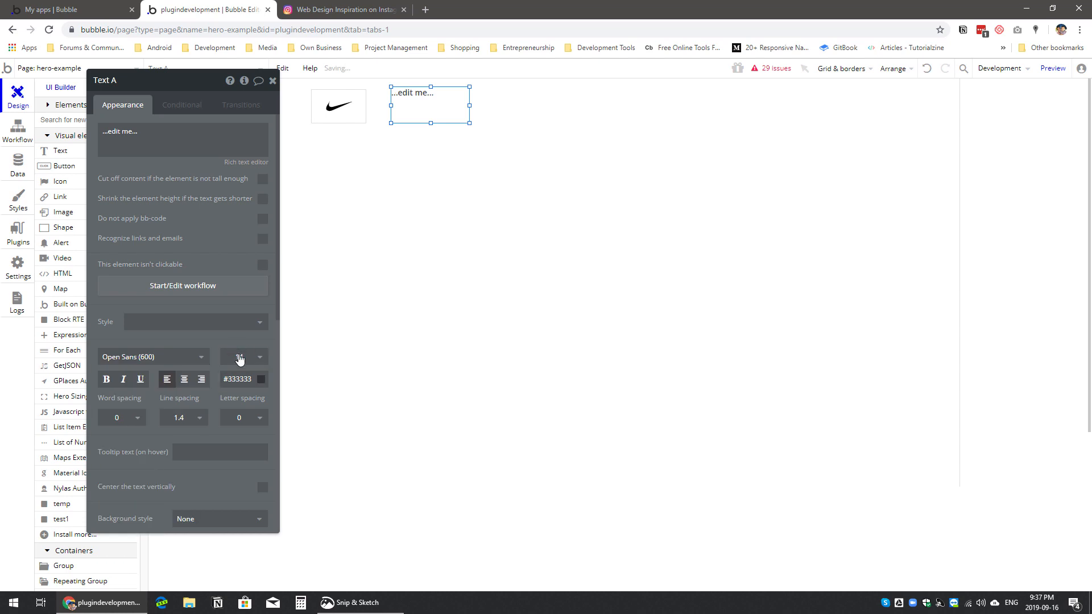
left_click(239, 357)
type("12")
key("Return")
Step: Check the Nike design's navigation on Instagram and change the text element's content to MENS
left_click(336, 8)
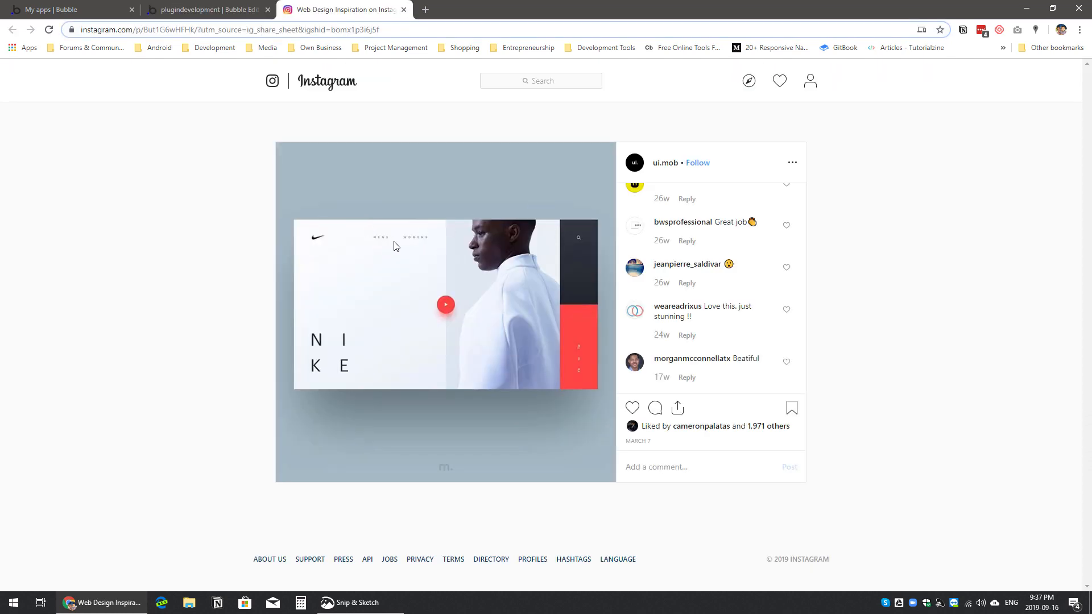
left_click(222, 8)
triple_click(166, 154)
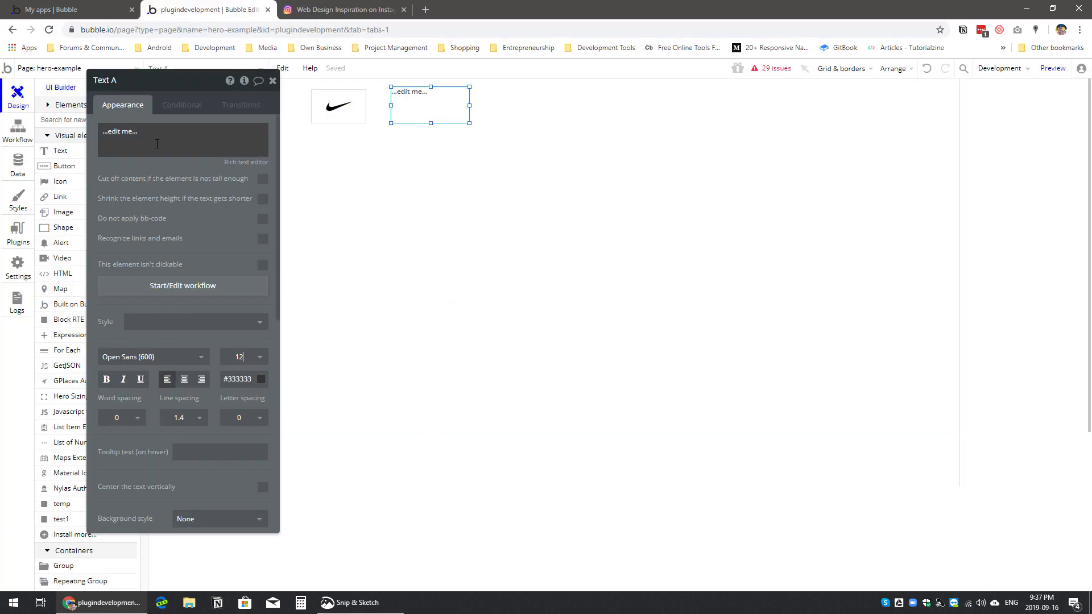
type("MENS")
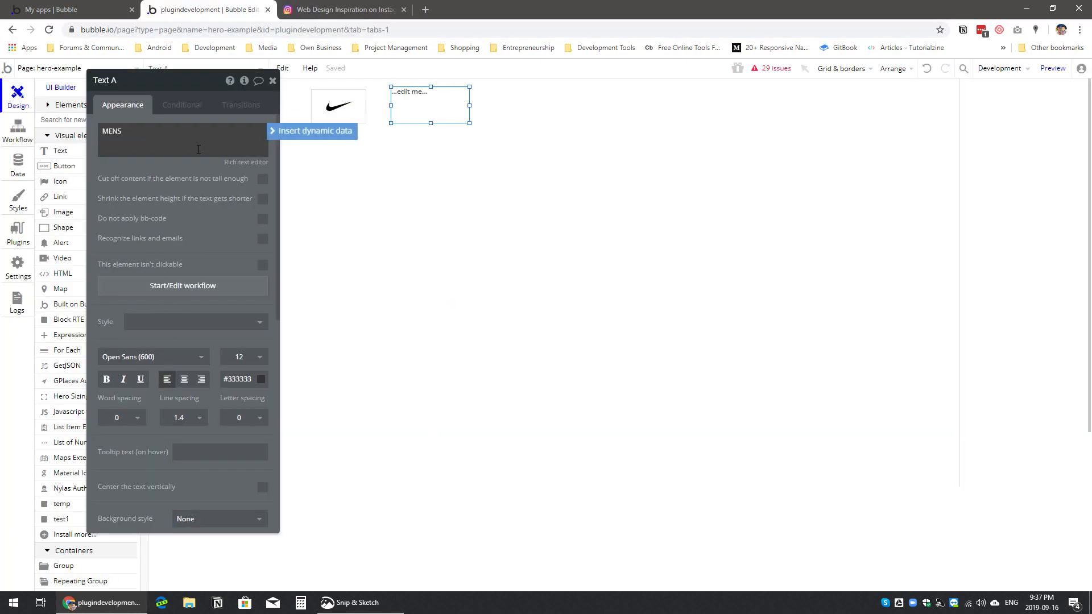
left_click(413, 103)
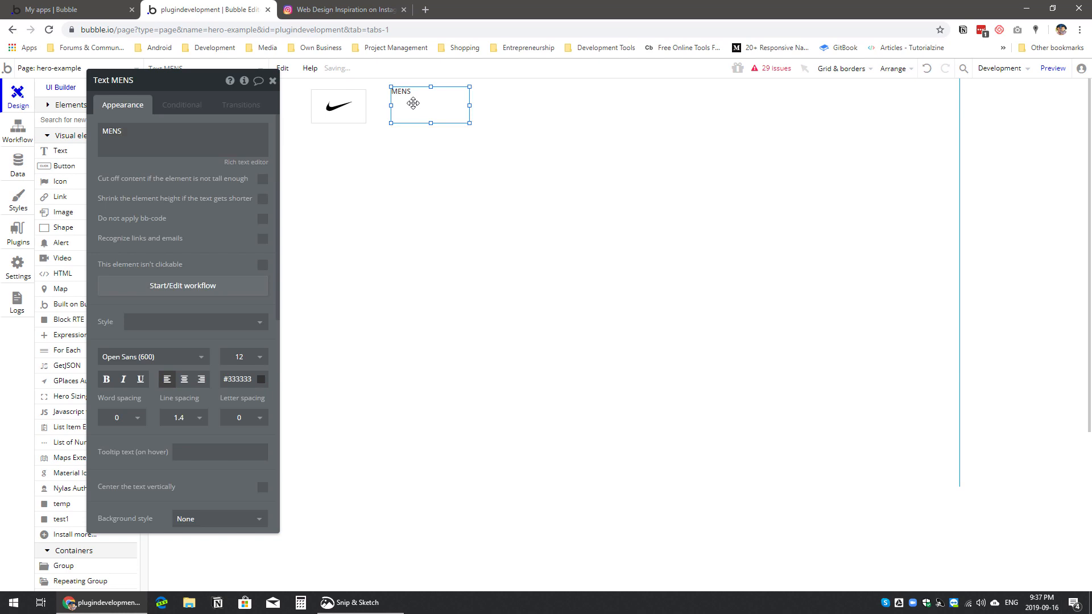
Step: Duplicate the MENS text, place the copy to its right, and change its content to WOMEN
key("ctrl+d")
left_click_drag(441, 113, 528, 106)
left_click(198, 142)
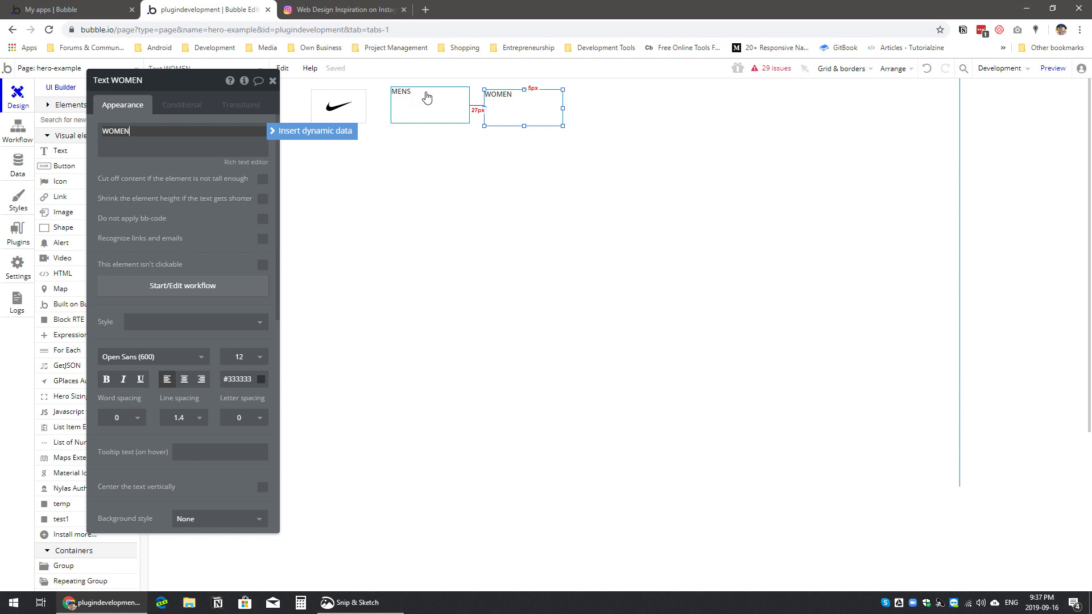
Step: Set the letter spacing of both the WOMEN and MENS texts to 5
scroll(262, 438, "down", 3)
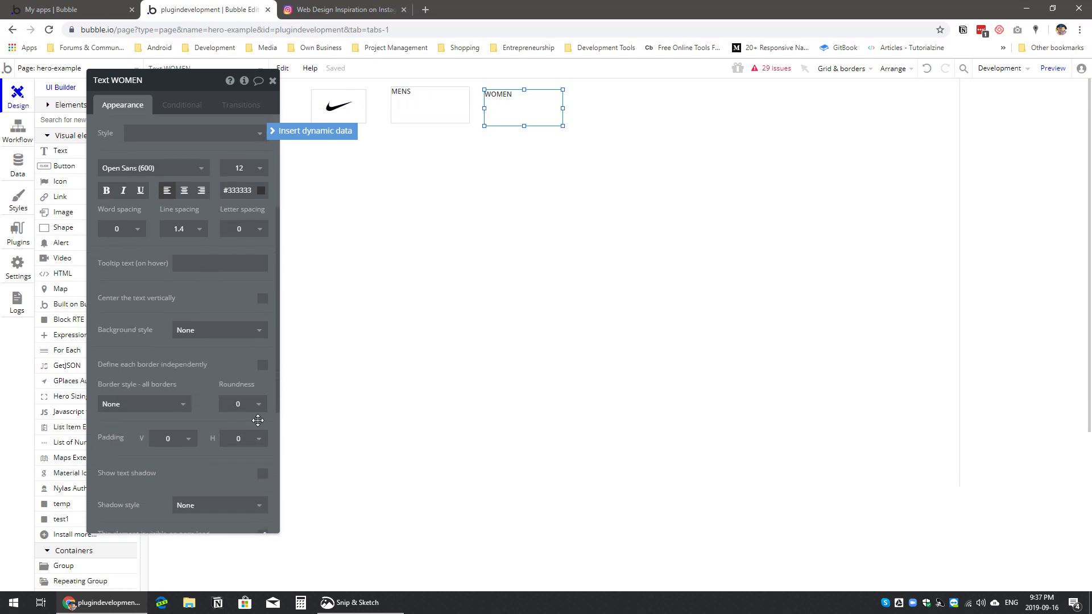
scroll(257, 421, "down", 1)
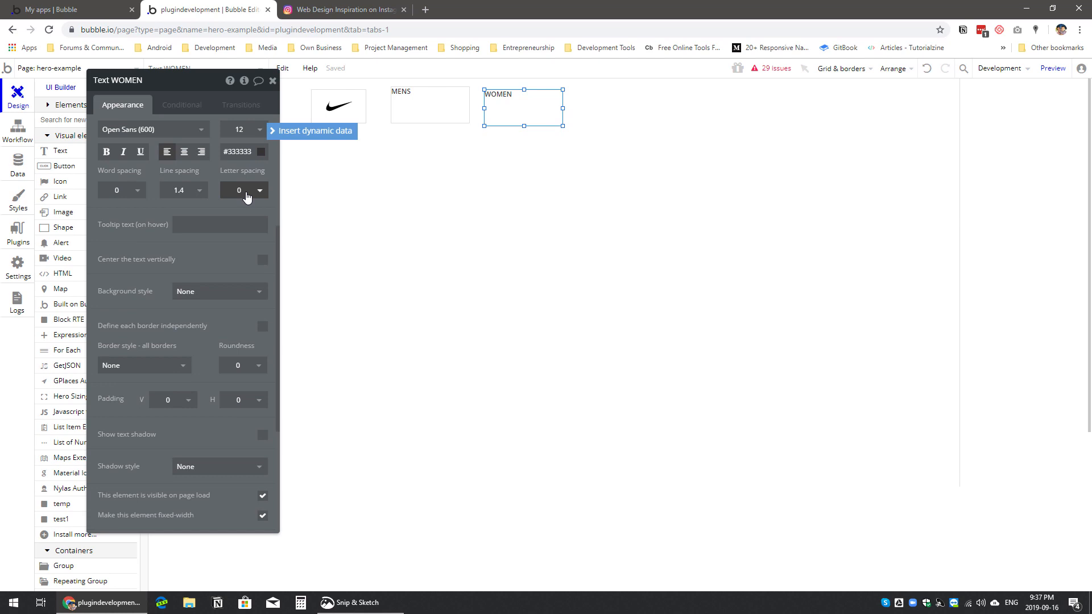
left_click(246, 197)
left_click(246, 326)
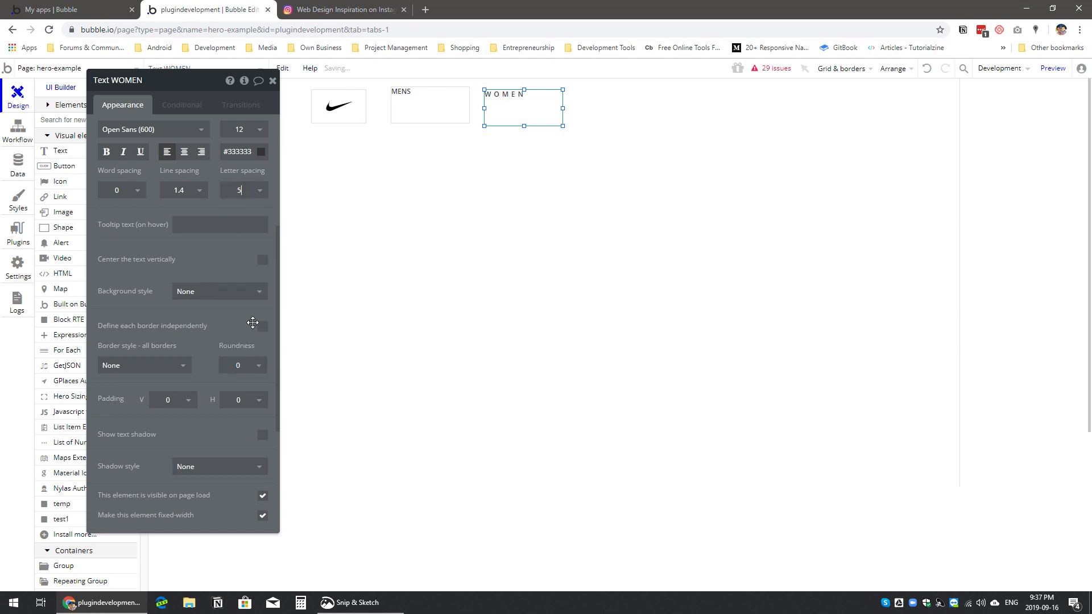
left_click(458, 109)
left_click(255, 190)
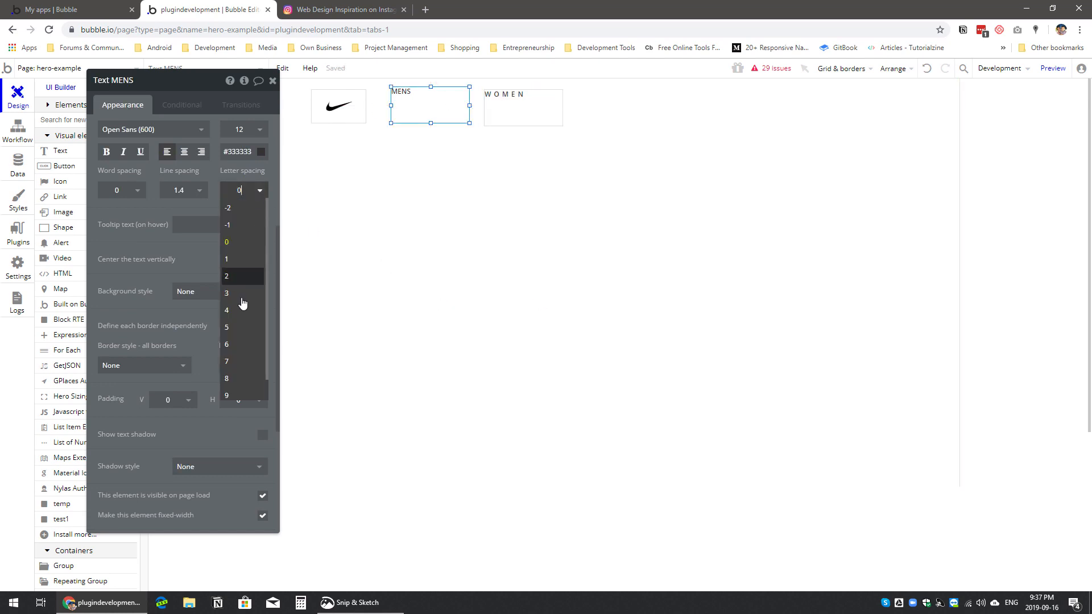
left_click(245, 328)
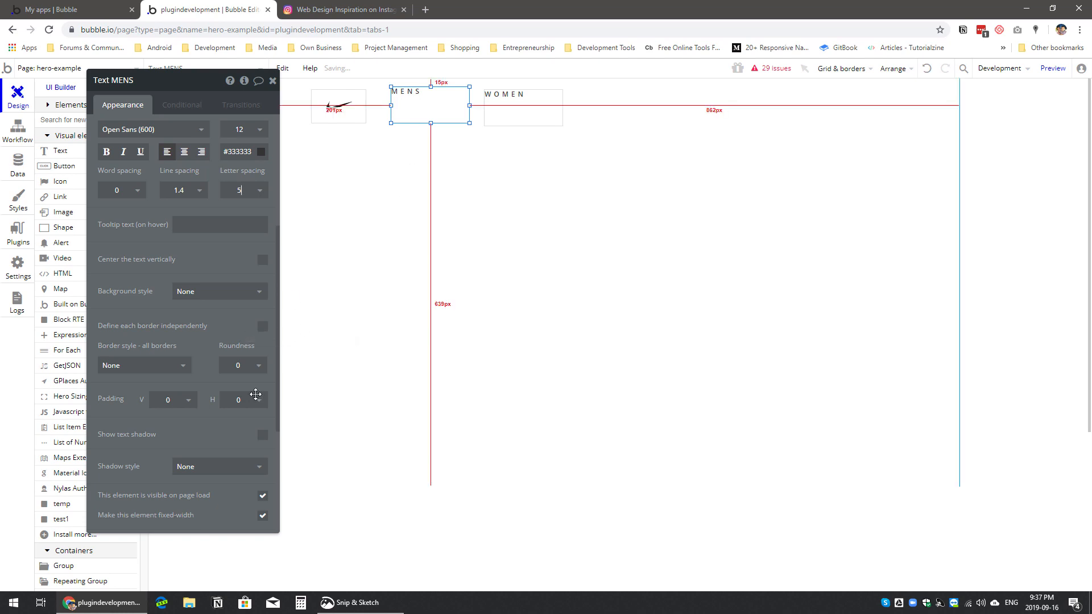
Step: Center the MENS and WOMEN texts vertically and horizontally within their boxes
left_click(262, 261)
left_click(492, 114)
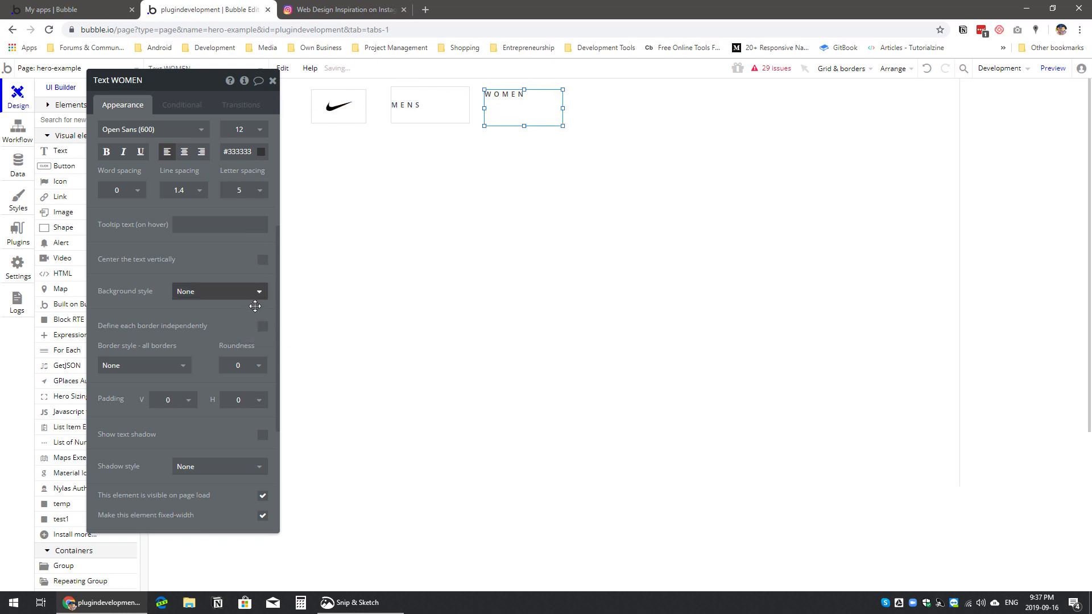
left_click(262, 261)
left_click(185, 151)
left_click(410, 108)
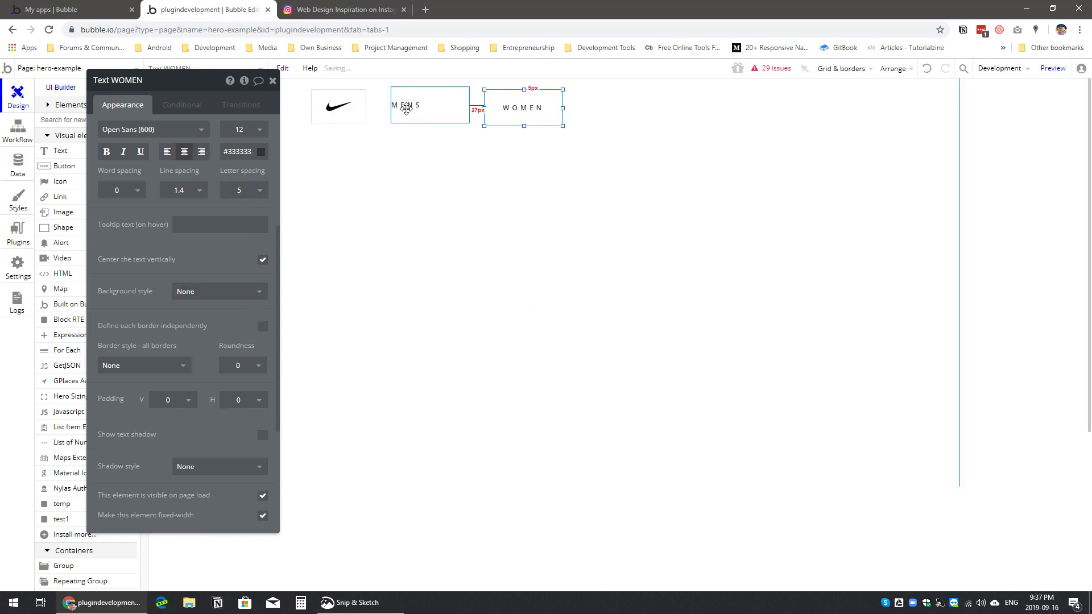
left_click(184, 151)
Step: Narrow the MENS and WOMEN boxes and line them up beside the logo, with WOMEN about 96 by 58 px, and close the properties
left_click_drag(426, 112, 437, 122)
left_click(510, 111)
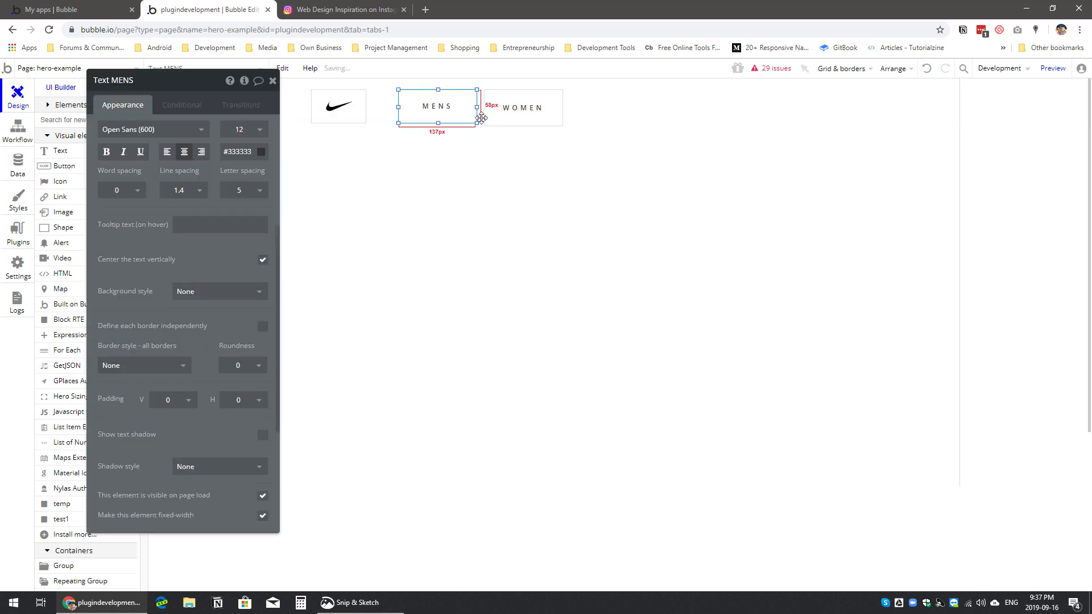
left_click_drag(510, 110, 484, 125)
left_click(475, 107)
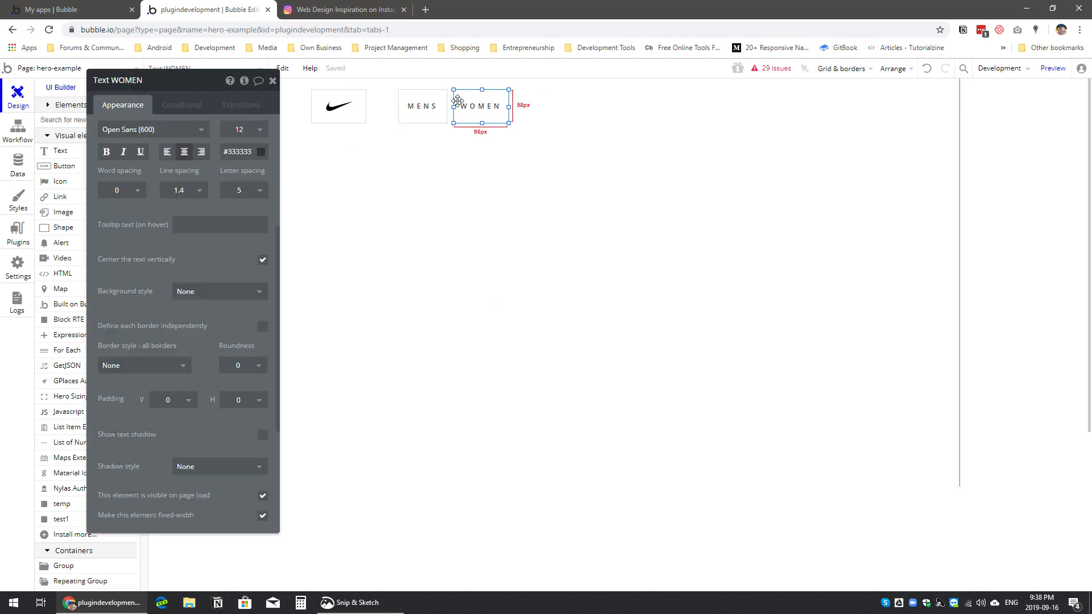
left_click(272, 84)
Step: Following the Nike design, copy the MENS text to the page's lower-left area at about X 71, Y 388, and open its properties
left_click(347, 10)
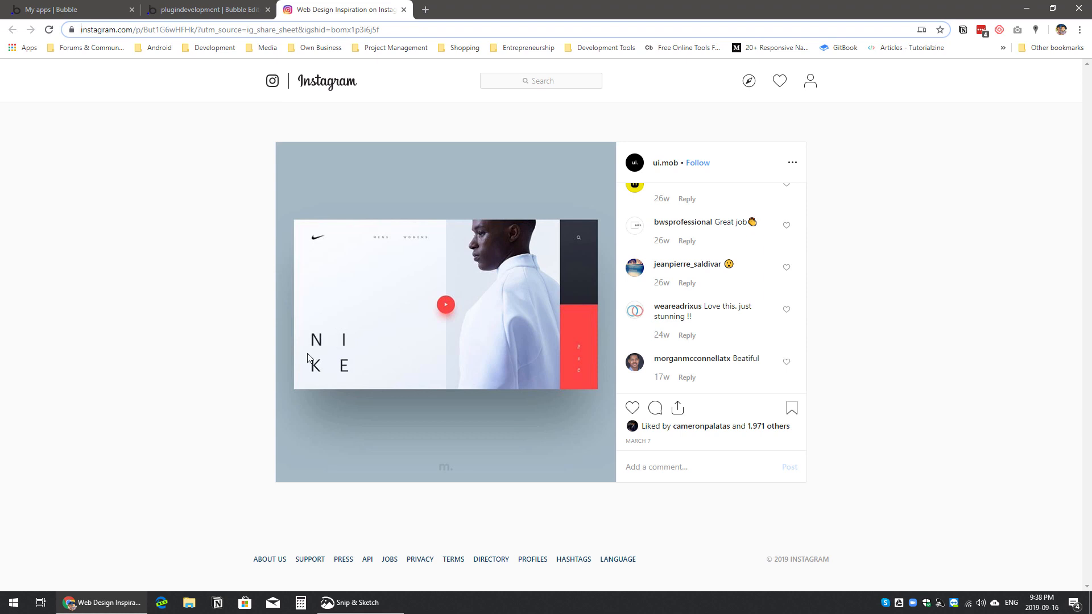
left_click(220, 13)
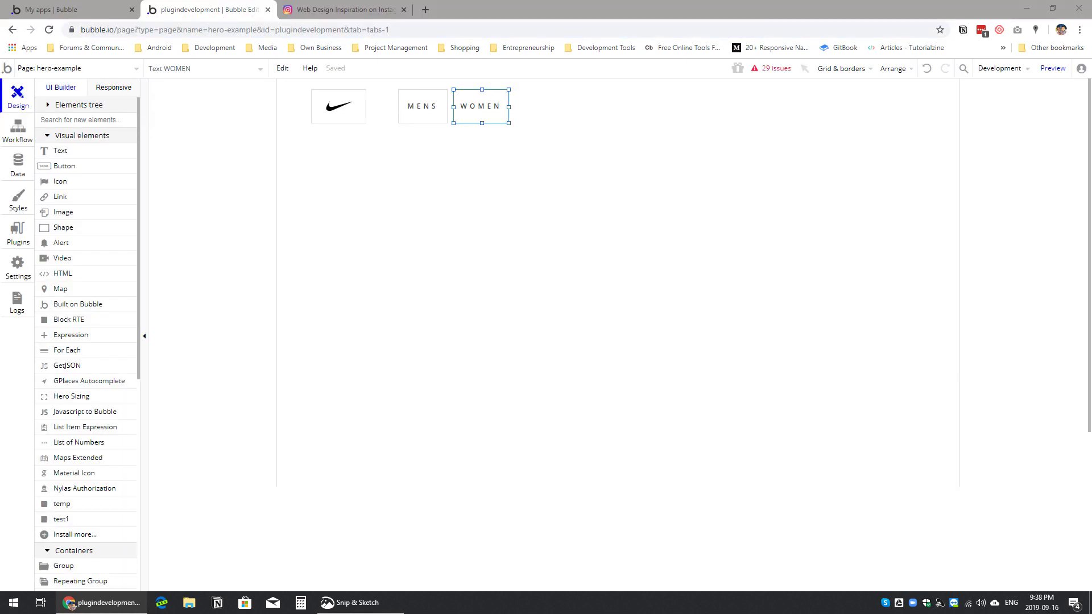
left_click(439, 106, "alt")
left_click_drag(438, 118, 345, 320)
double_click(346, 320)
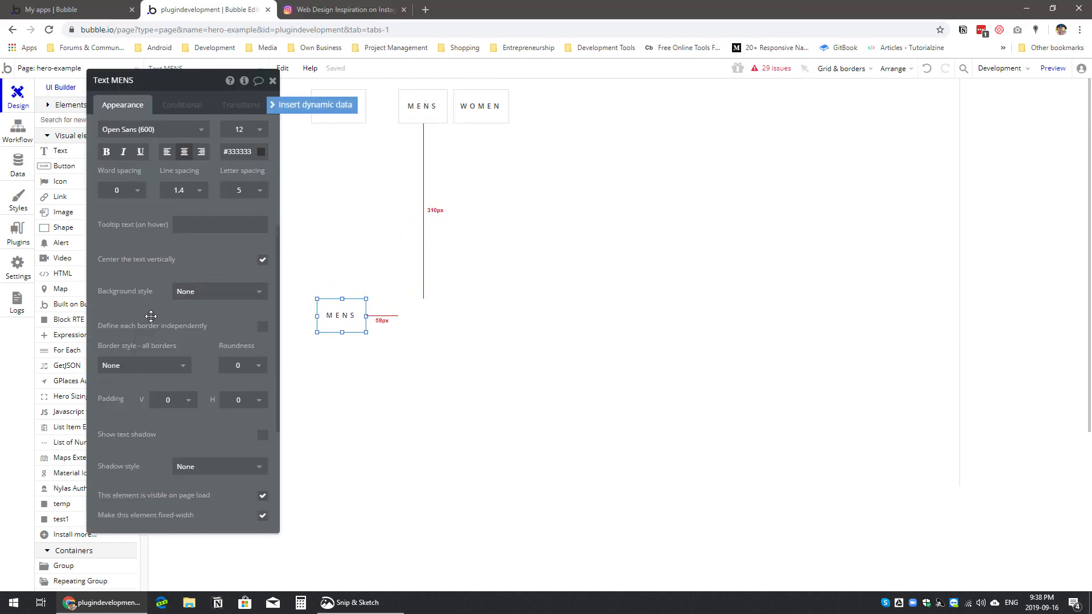
Step: Check the large lettering in the Nike design and change the copied text's content to NI
key("ctrl+Tab")
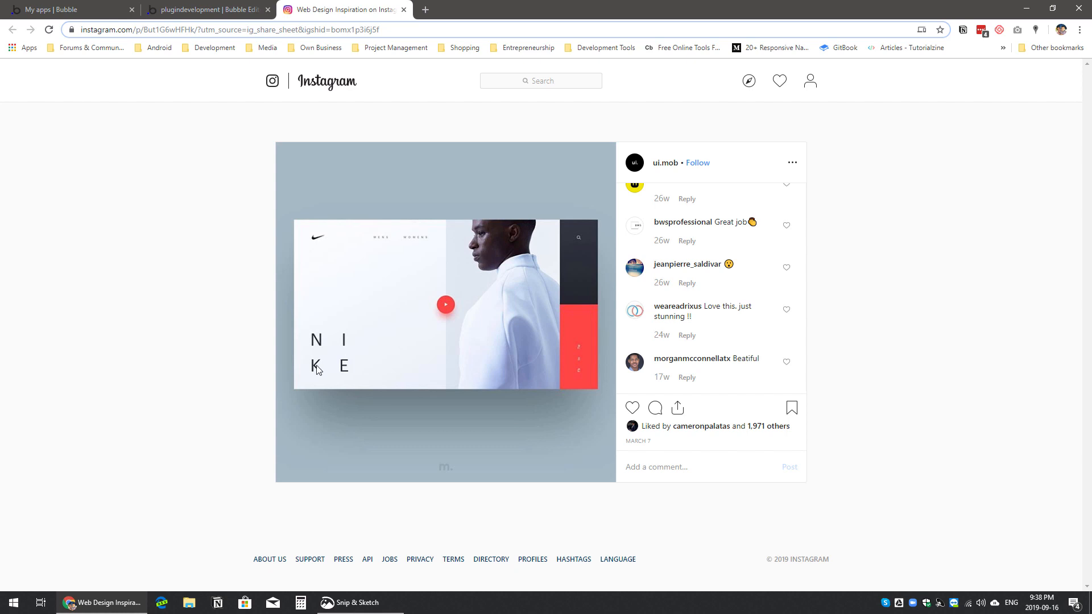
left_click(202, 10)
double_click(171, 136)
type("NI")
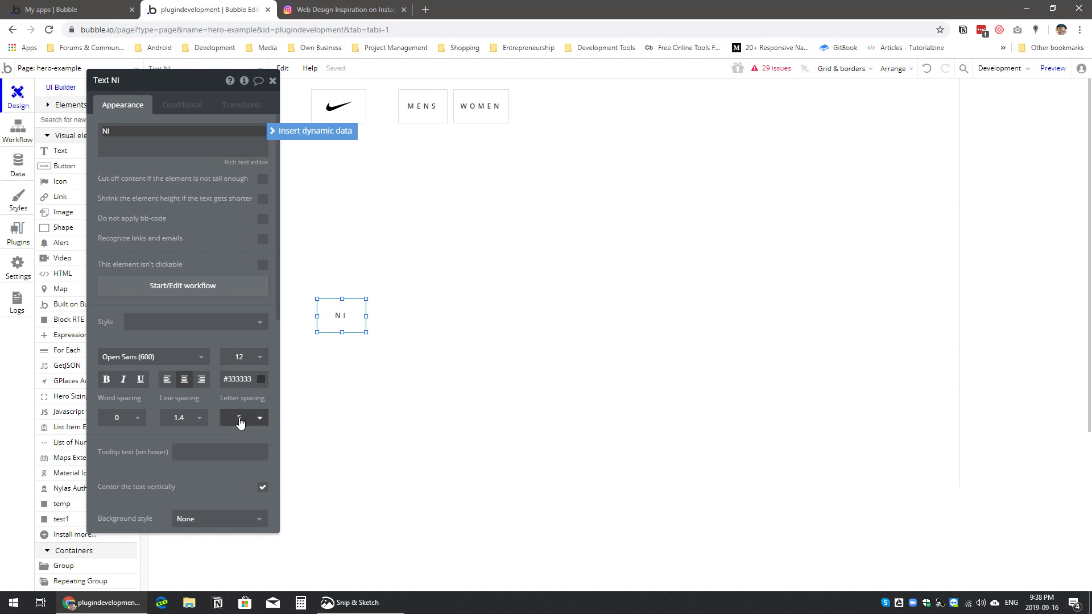
Step: Set the NI text's letter spacing to 40 and font size to 48, and enlarge its box to about 160 by 90 px
left_click(261, 420)
type("40")
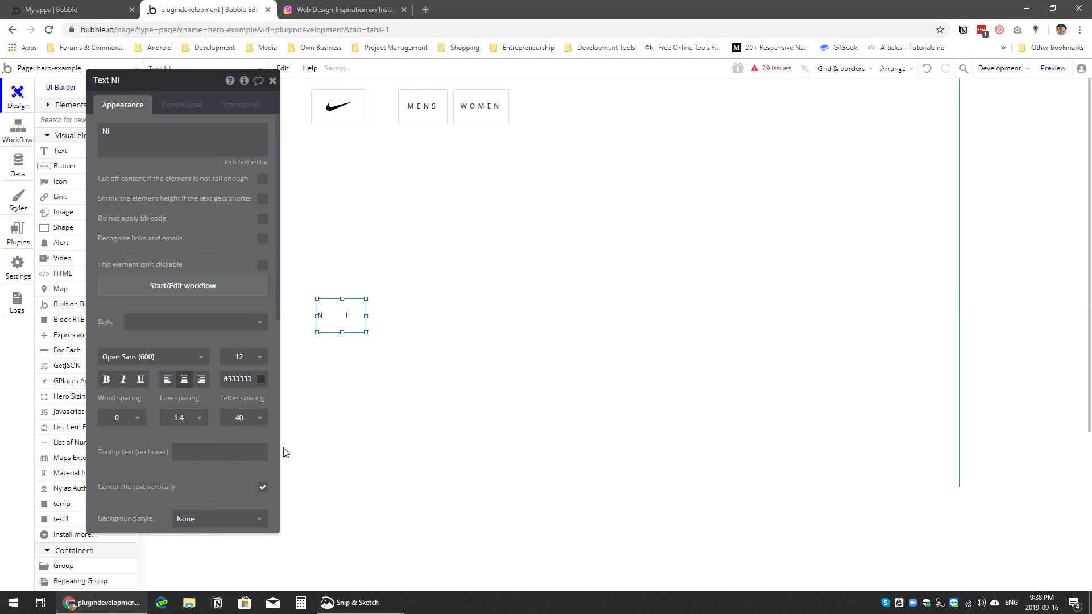
left_click(240, 358)
left_click_drag(366, 334, 408, 351)
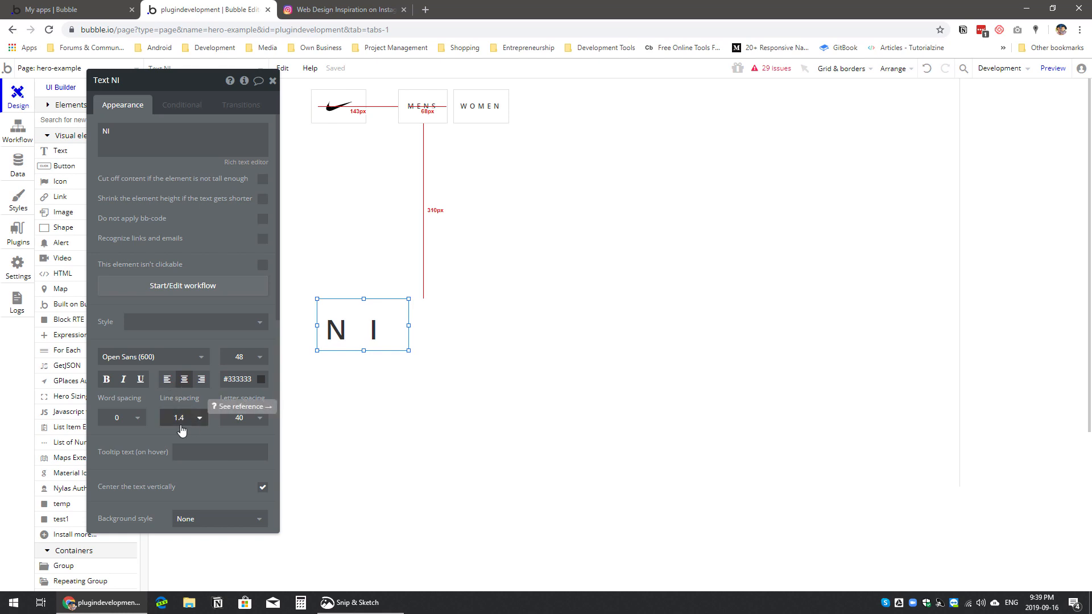
Step: Set the NI text's line spacing to 1 and its box width to 150 px
left_click(196, 418)
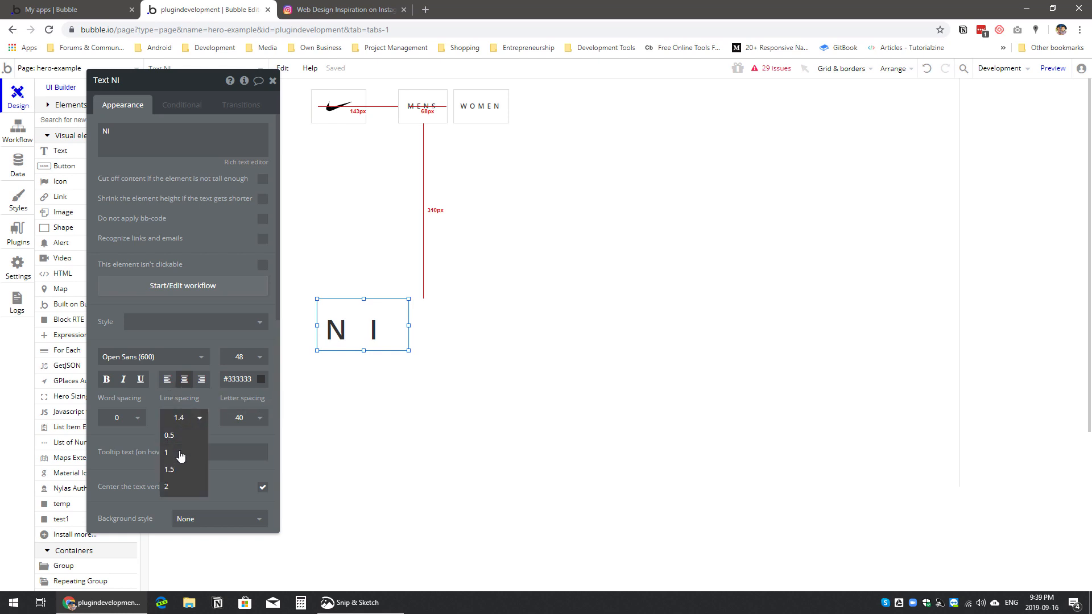
left_click(178, 435)
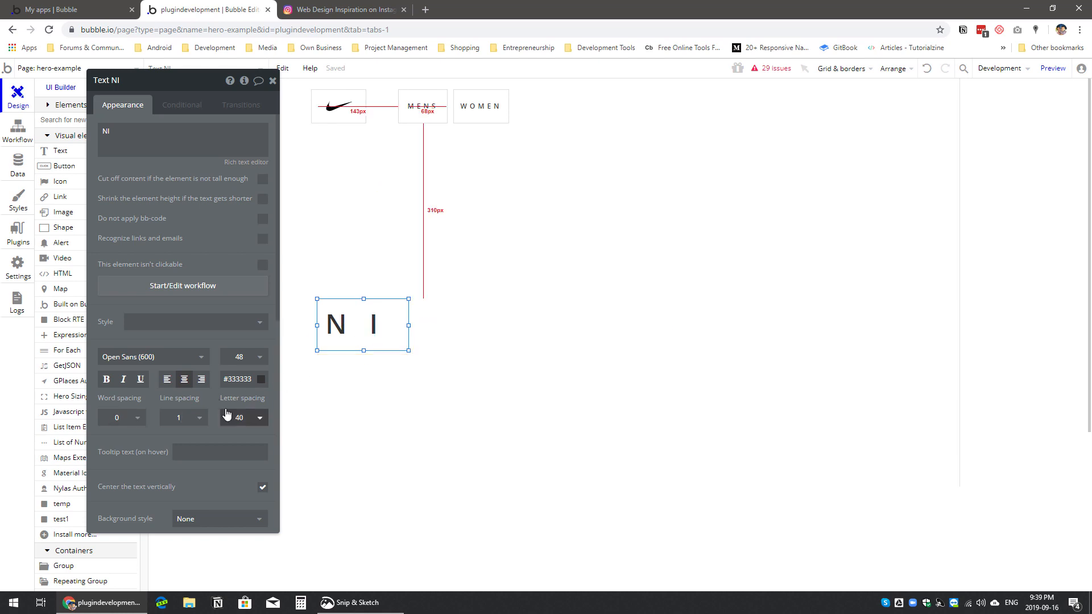
scroll(226, 408, "down", 4)
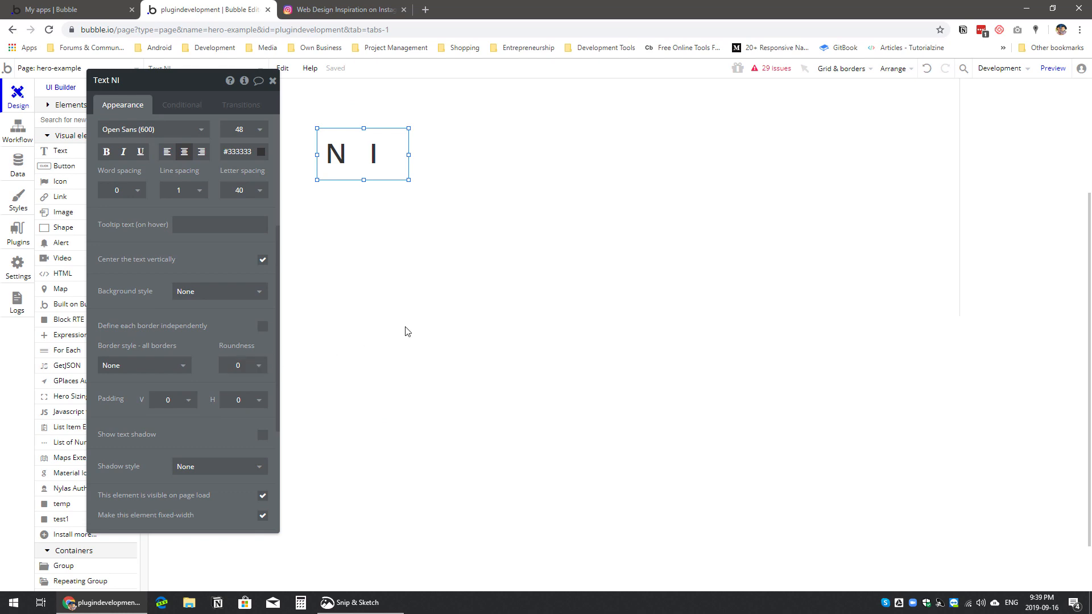
scroll(140, 423, "down", 2)
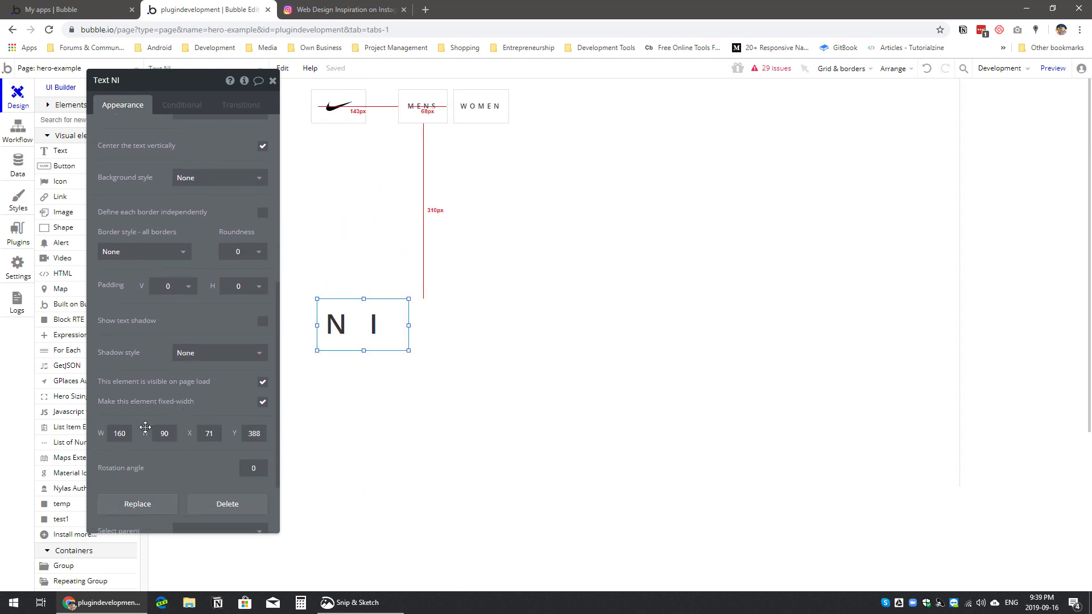
type("150")
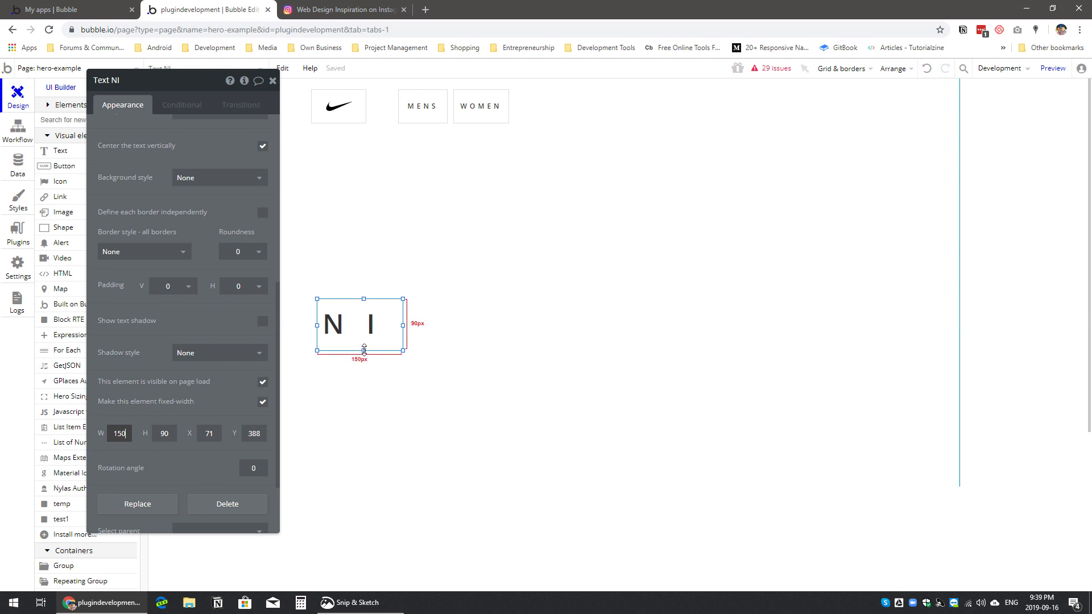
Step: Shorten the NI text box to fit its letters and duplicate it directly below with the content KE
mouse_move(363, 351)
left_mouse_down()
mouse_move(360, 330)
mouse_move(376, 363)
mouse_move(354, 345)
left_mouse_up()
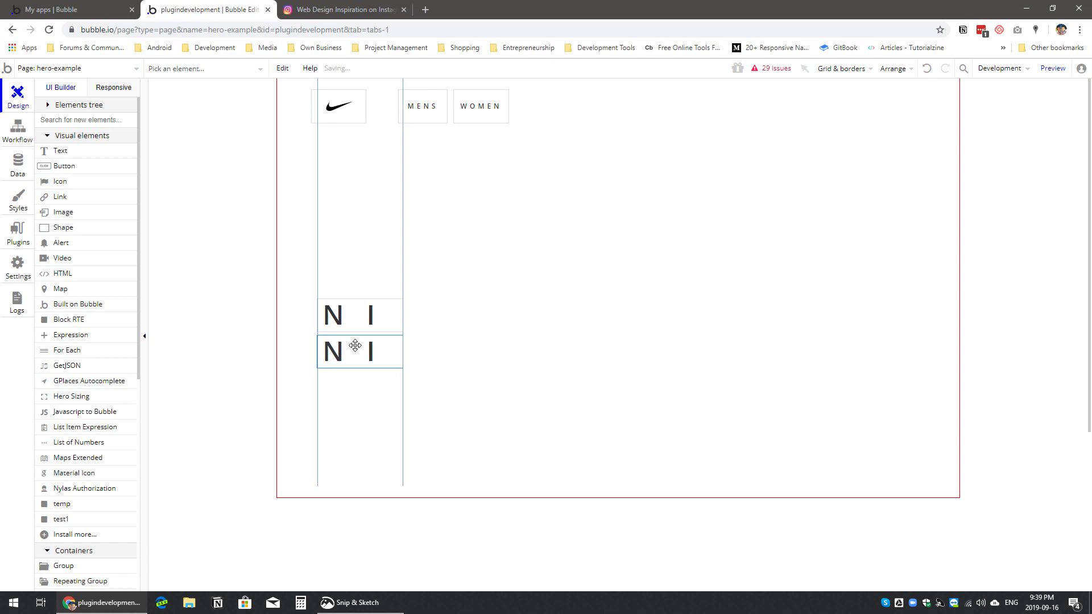
double_click(152, 155)
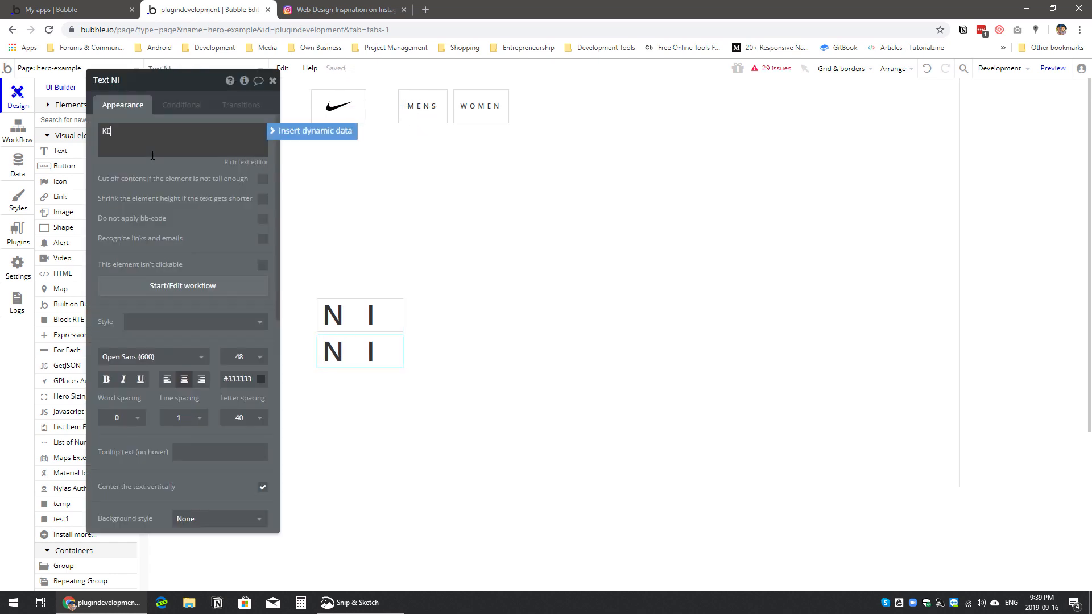
left_click(272, 80)
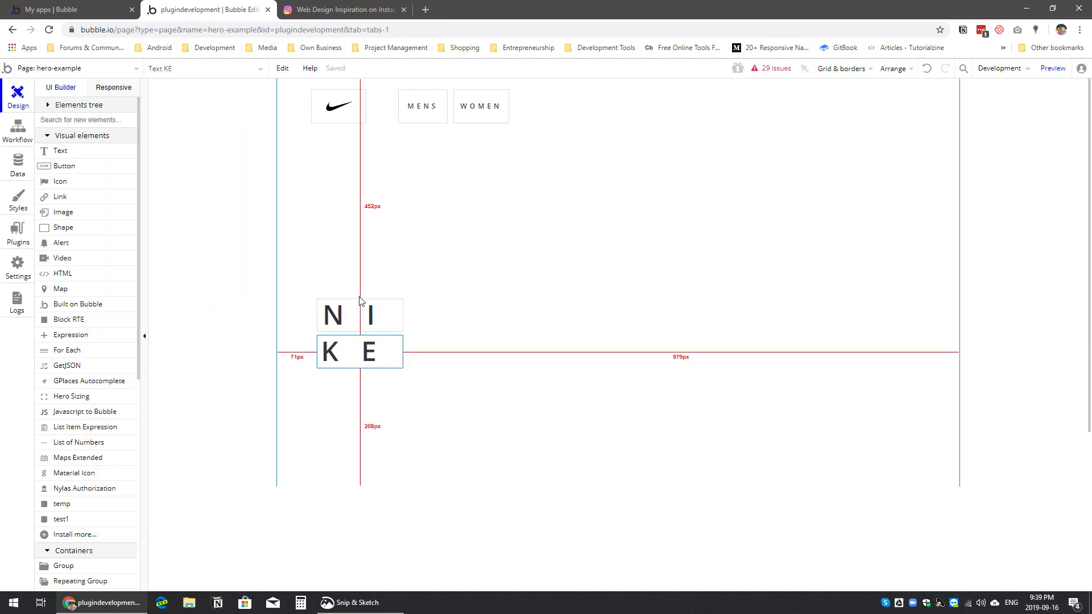
Step: Combine the NI and KE texts into one group
left_click(363, 311)
left_click(356, 357, "shift")
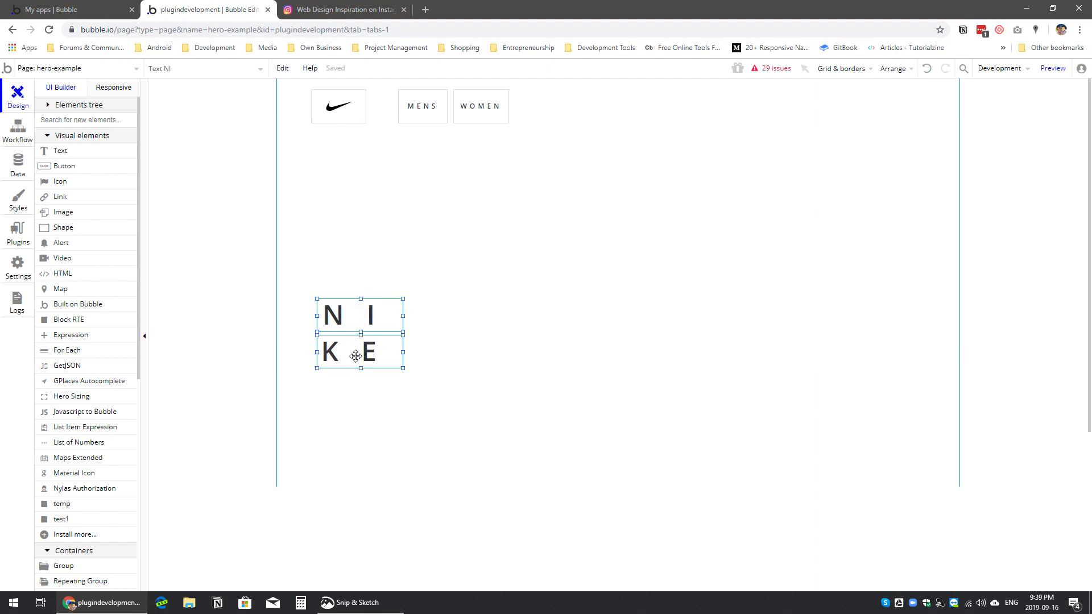
left_click(284, 70)
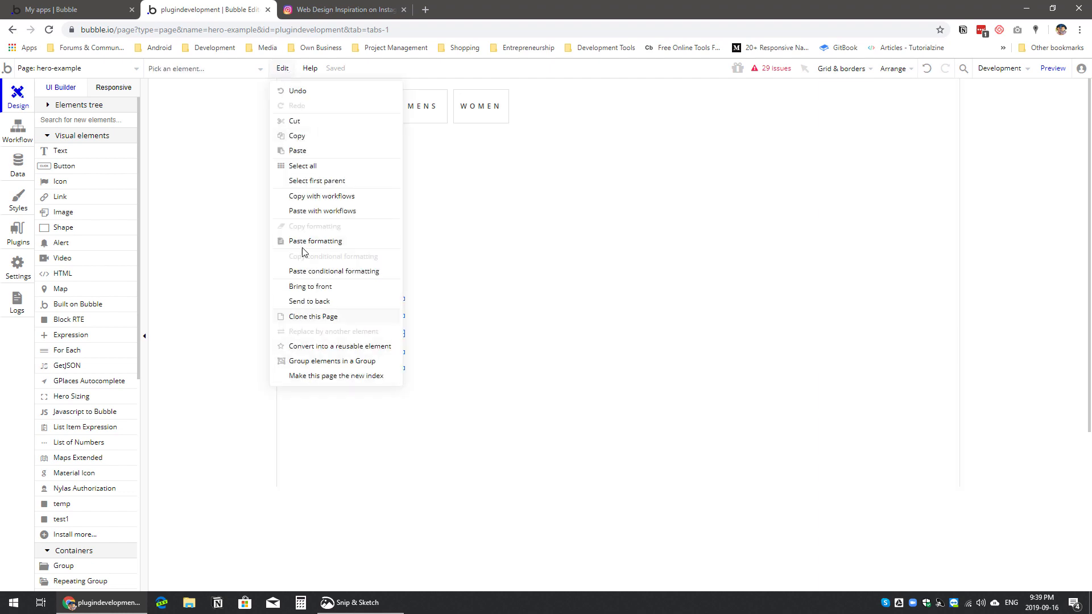
left_click(336, 361)
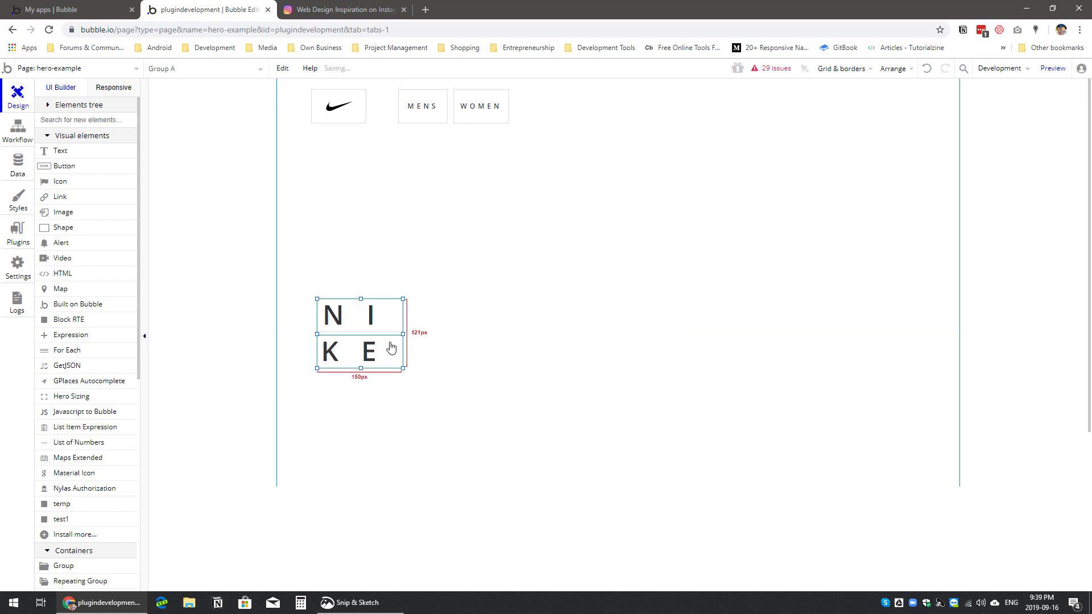
Step: Move the NIKE lettering group to the page's lower-left area, aligning its left edge with the logo at about X 61
left_click_drag(397, 328, 373, 258)
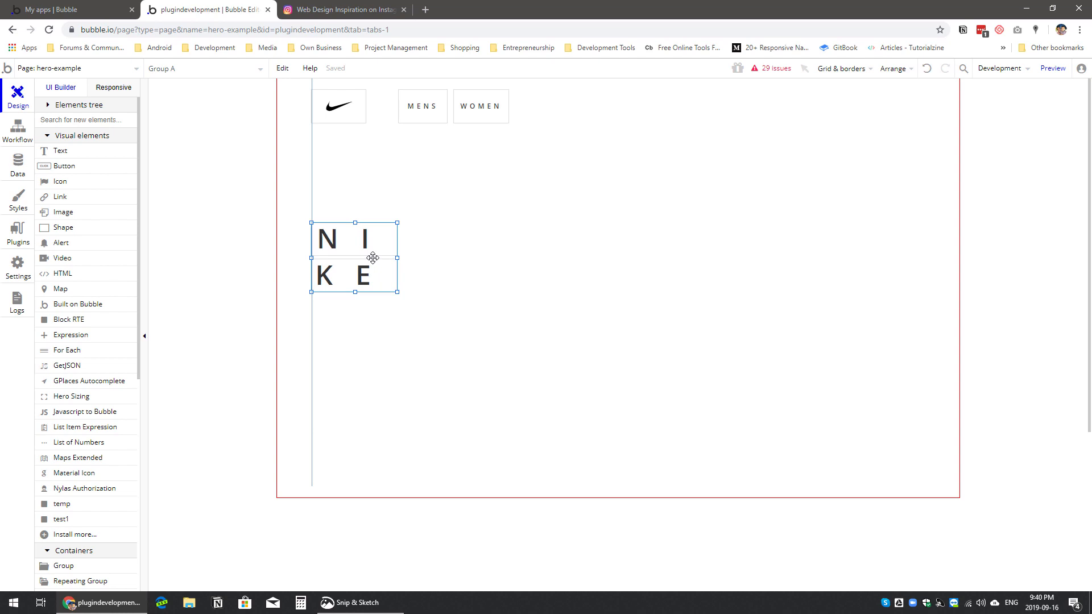
left_click_drag(373, 258, 372, 258)
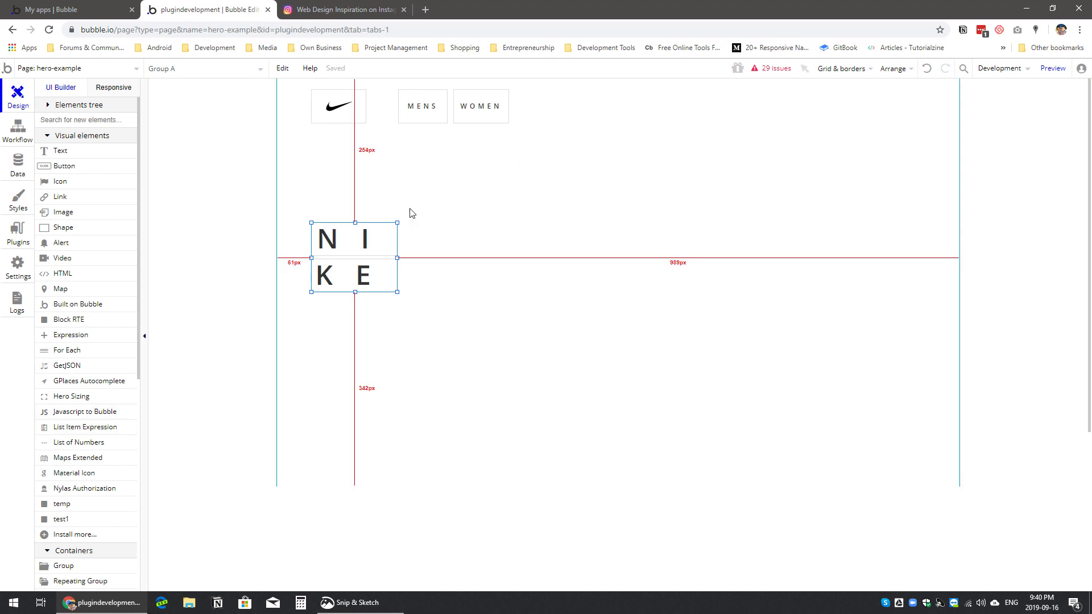
left_click_drag(368, 251, 366, 321)
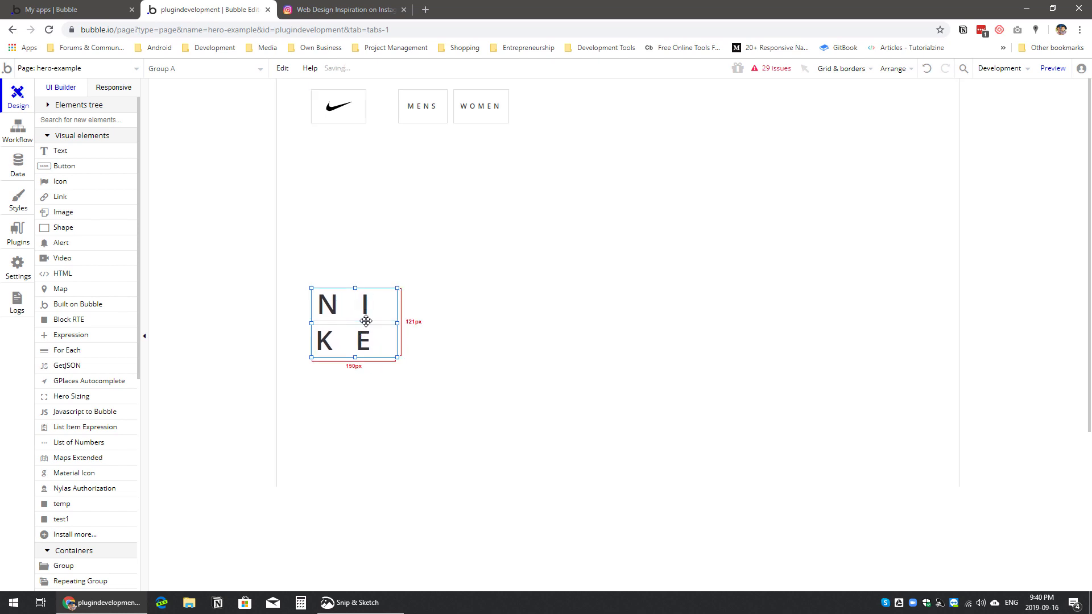
left_click_drag(367, 323, 368, 323)
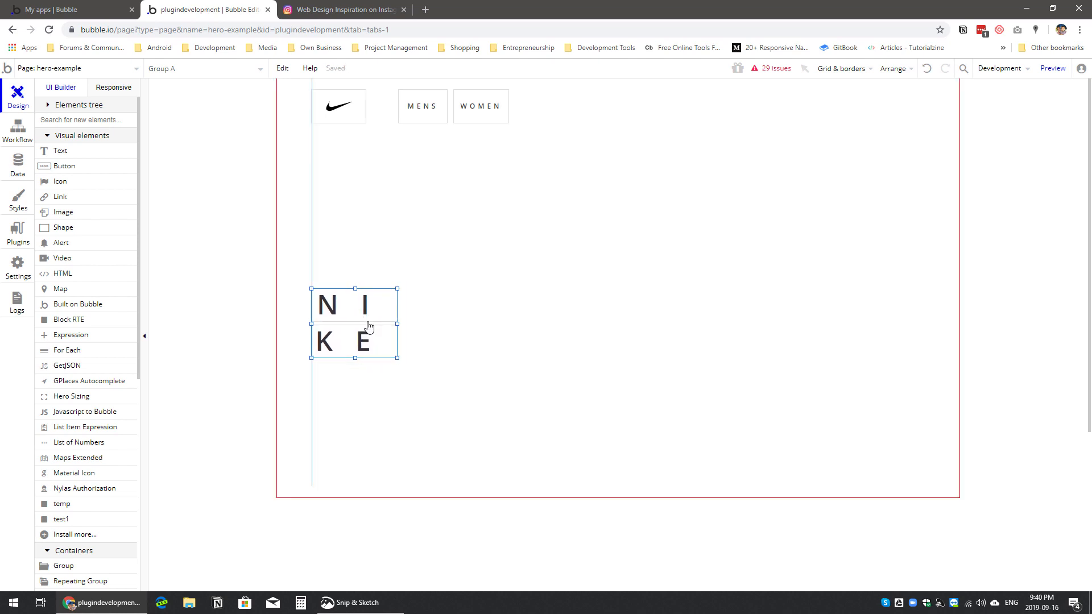
Step: Combine the WOMEN text, MENS text and swoosh logo into one group
left_click(458, 108)
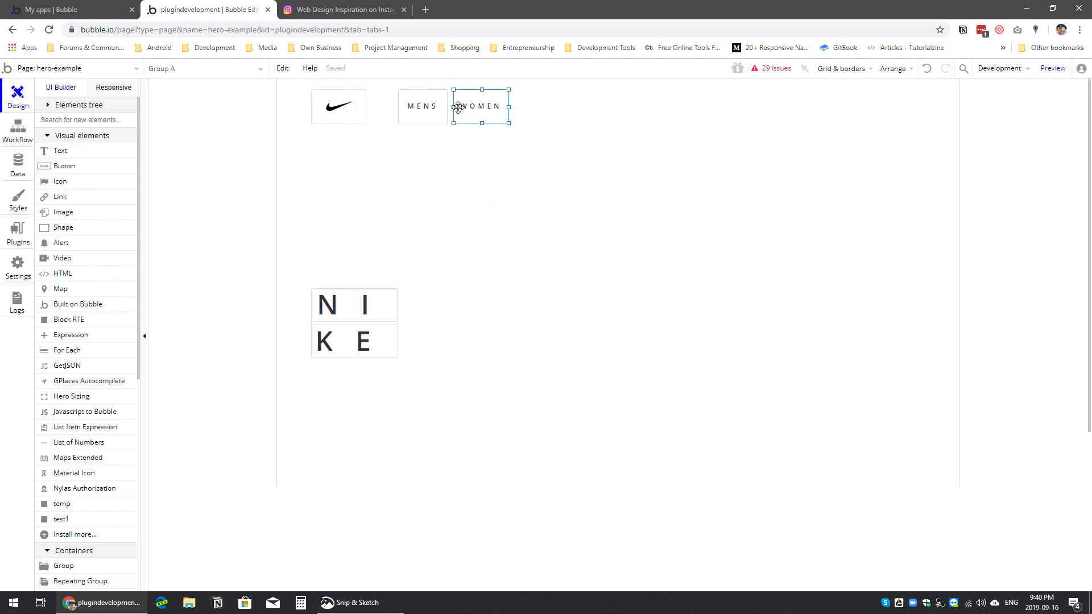
left_click(425, 109, "shift")
left_click(334, 114, "shift")
left_click(283, 68)
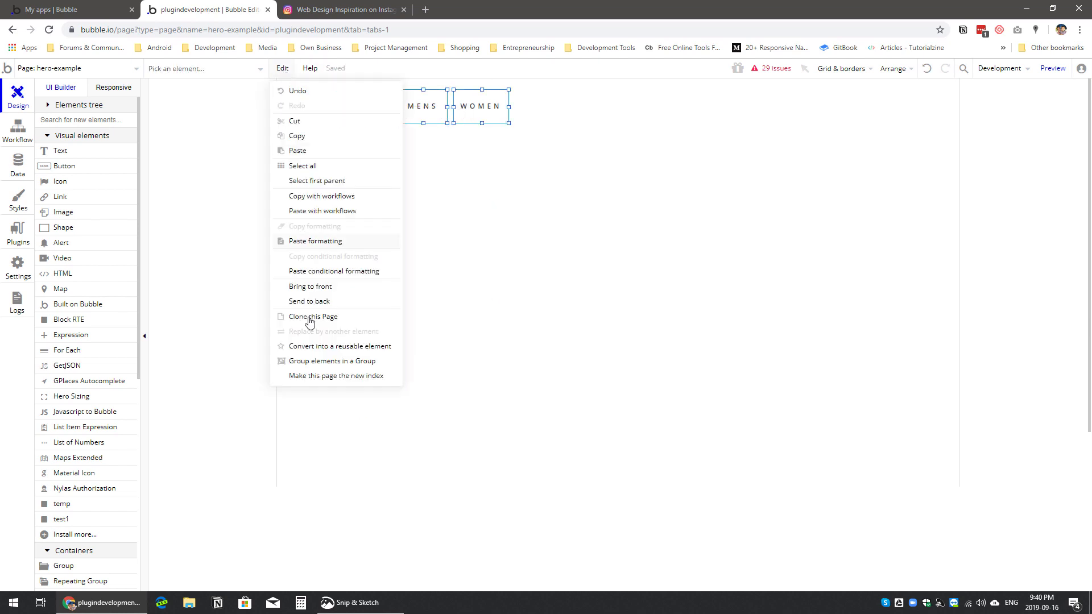
left_click(311, 361)
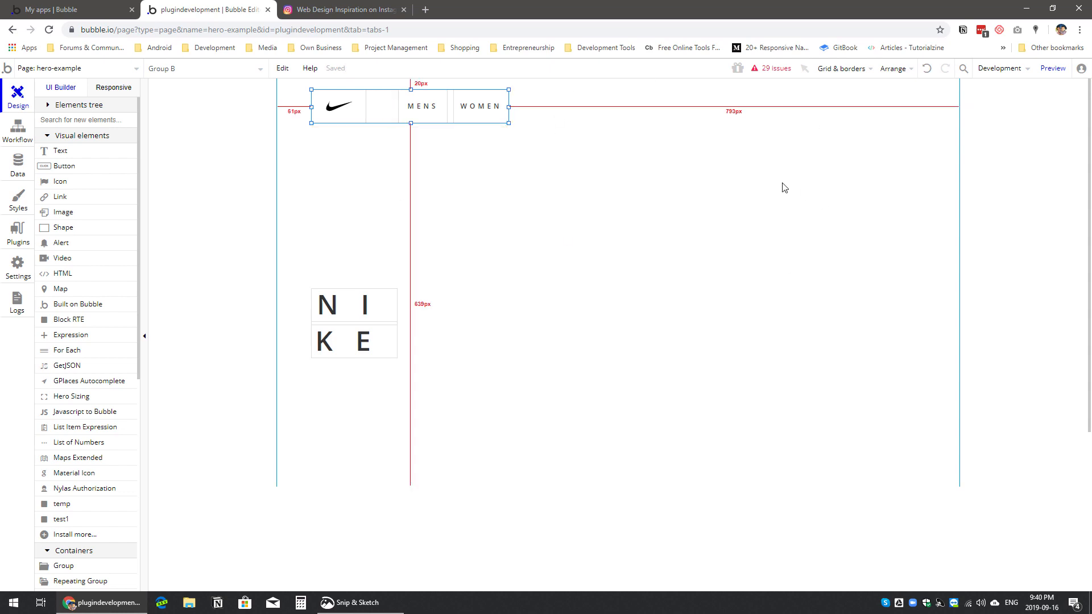
Step: Following the Nike design, draw a group of about 175 by 145 px in the page's upper-right corner at X 1025, Y 0
left_click(341, 10)
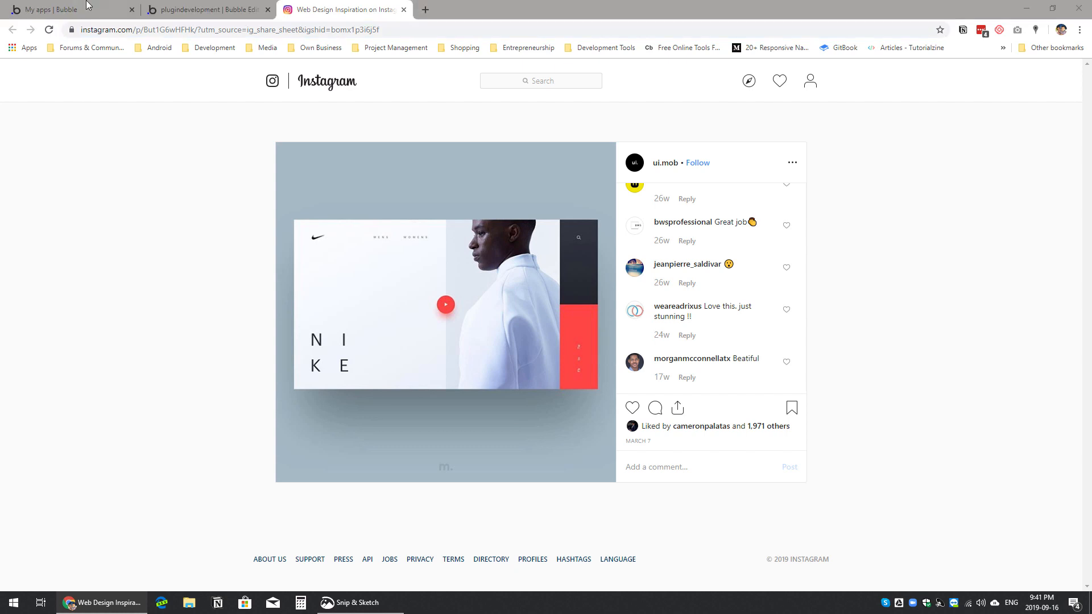
left_click(182, 8)
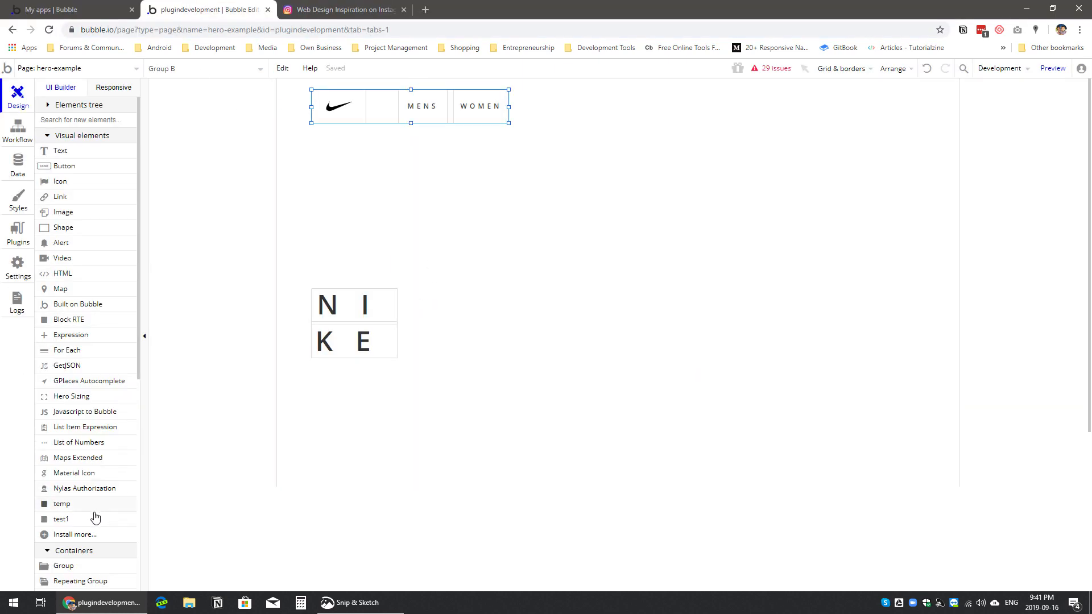
scroll(95, 517, "down", 1)
left_click(73, 510)
mouse_move(707, 121)
left_mouse_down()
mouse_move(806, 204)
mouse_move(898, 131)
left_mouse_up()
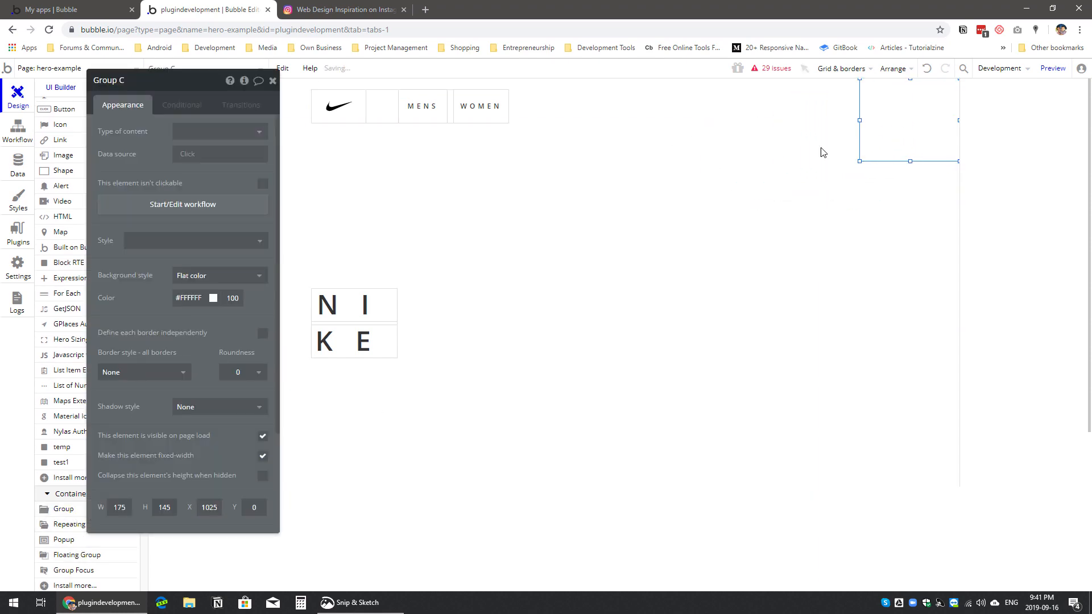
left_click_drag(207, 180, 178, 166)
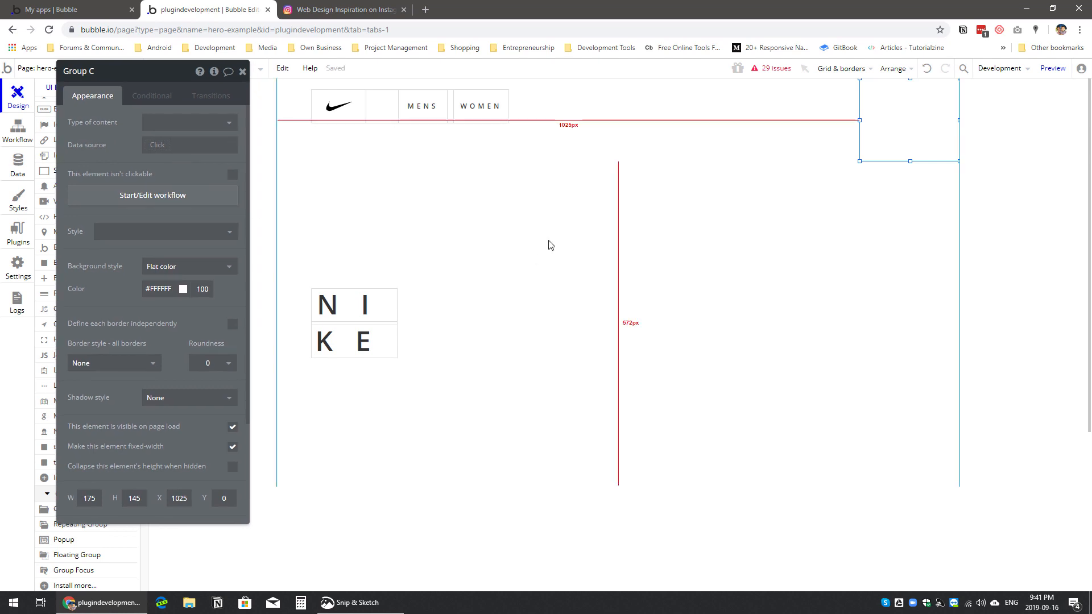
Step: Set the hero-example page's height to 600 px
left_click(551, 245)
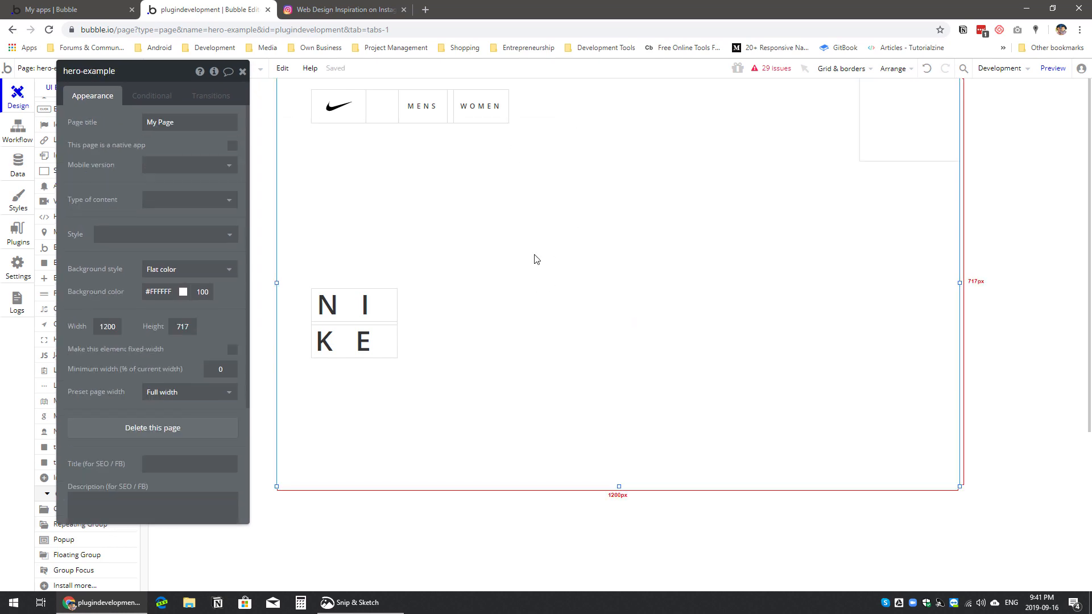
double_click(180, 327)
type("600")
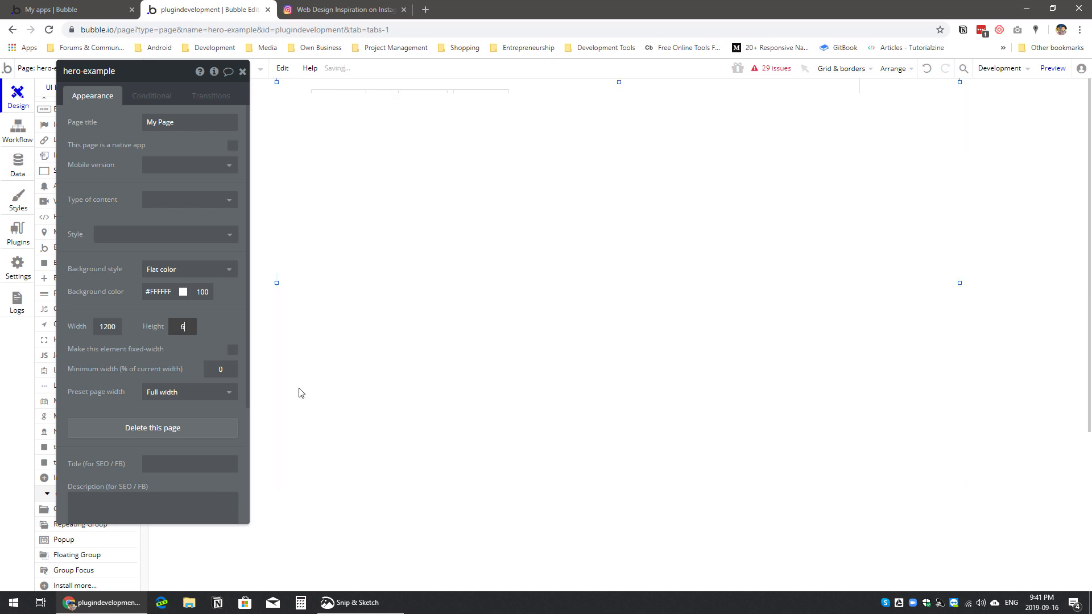
left_click(578, 286)
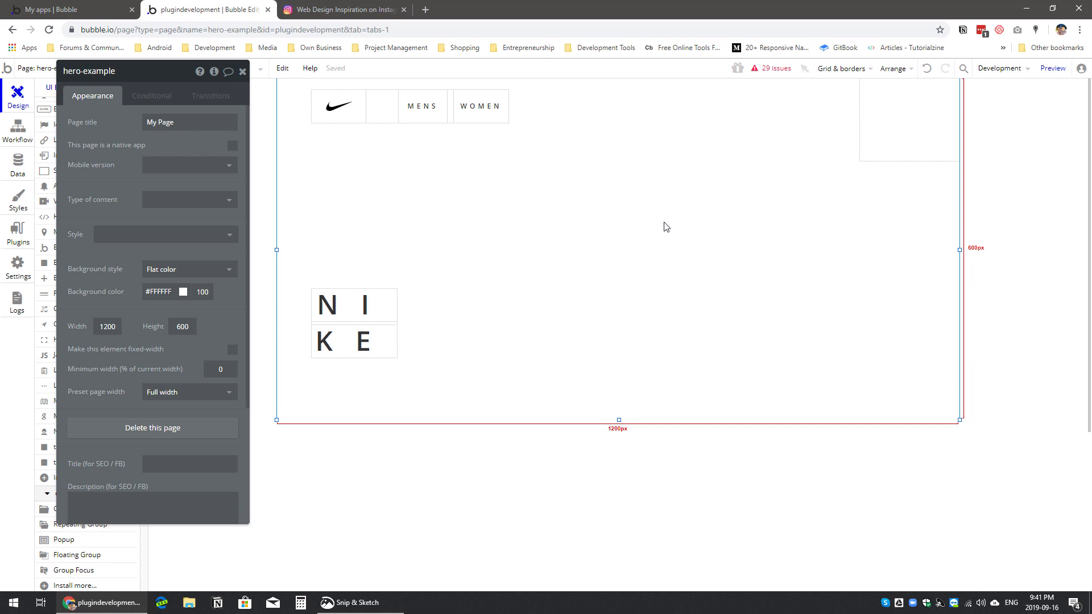
Step: Resize the upper-right group to 130 by 300 px and place it flush with the page's right edge at X 1070
left_click(887, 144)
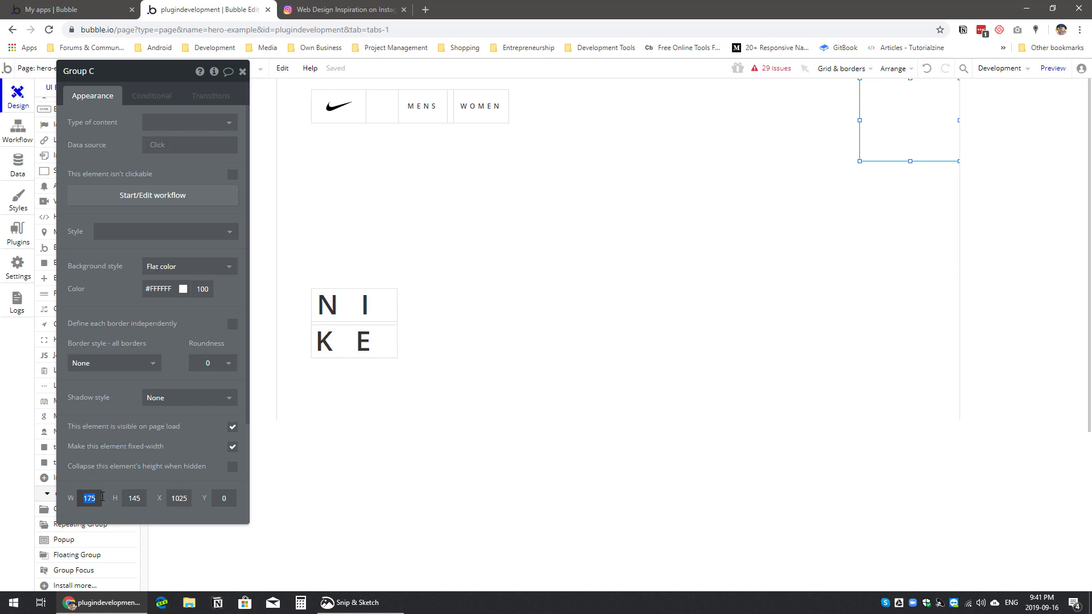
type("130")
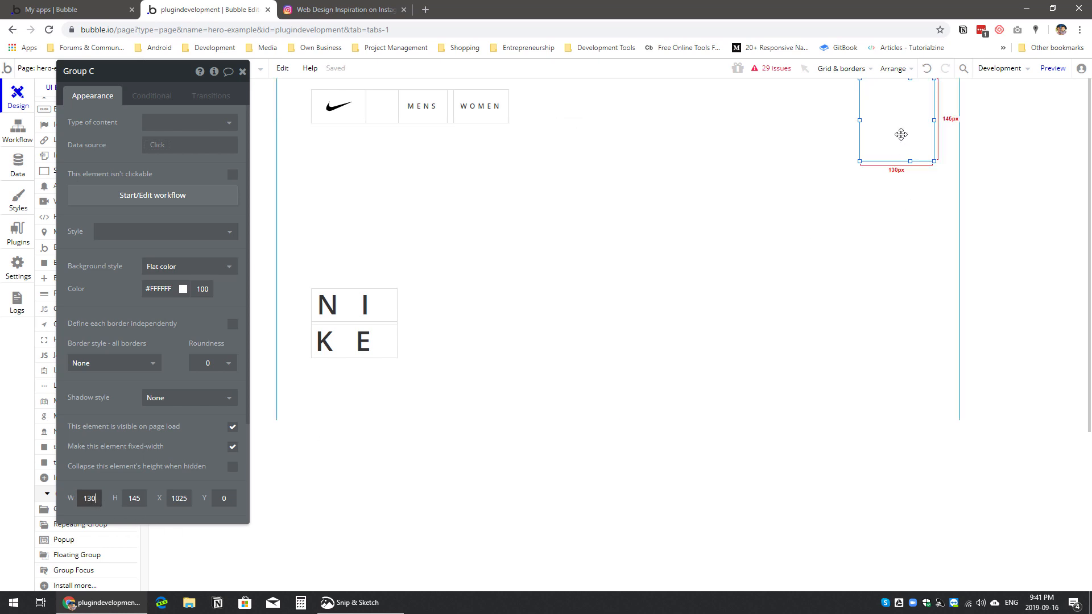
left_click_drag(903, 124, 928, 124)
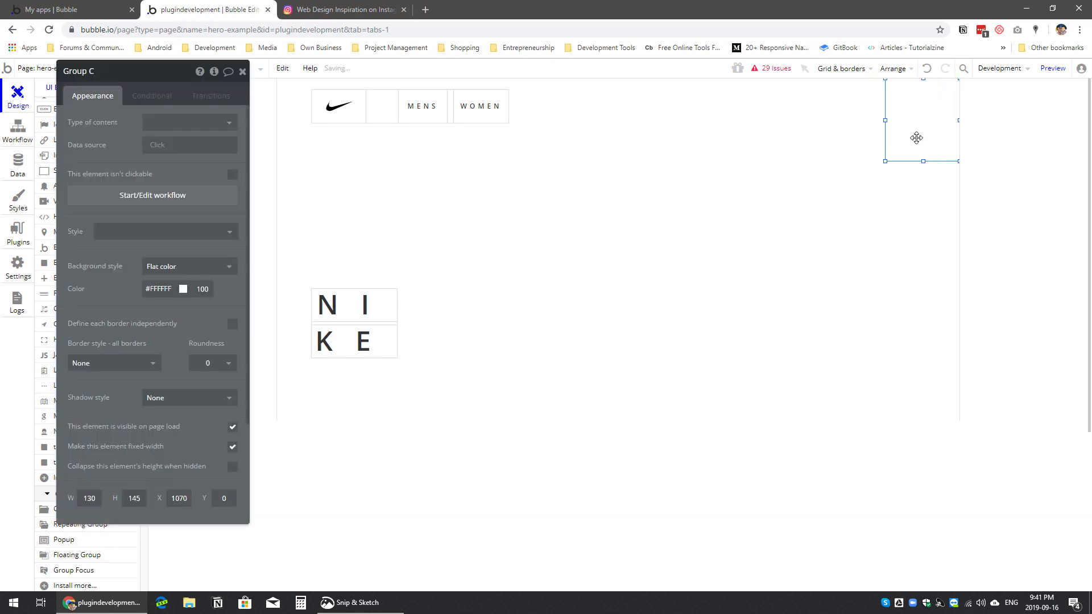
left_click(136, 500)
type("300")
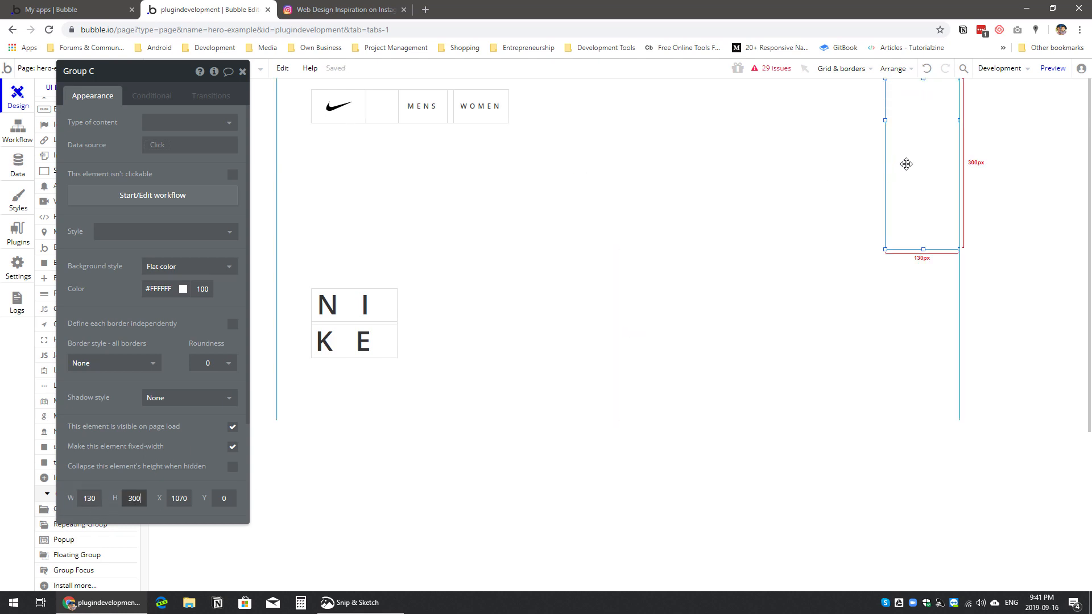
Step: Duplicate the 130 by 300 px group directly below itself at X 1070, Y 300, keeping the page height at 600
left_click_drag(914, 165, 907, 329)
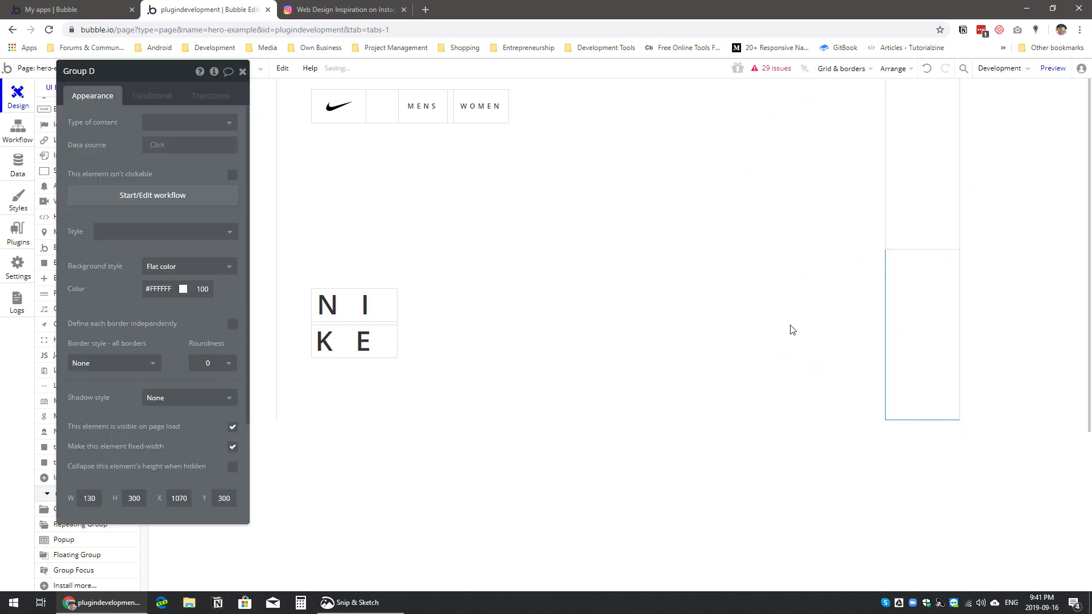
left_click(792, 330)
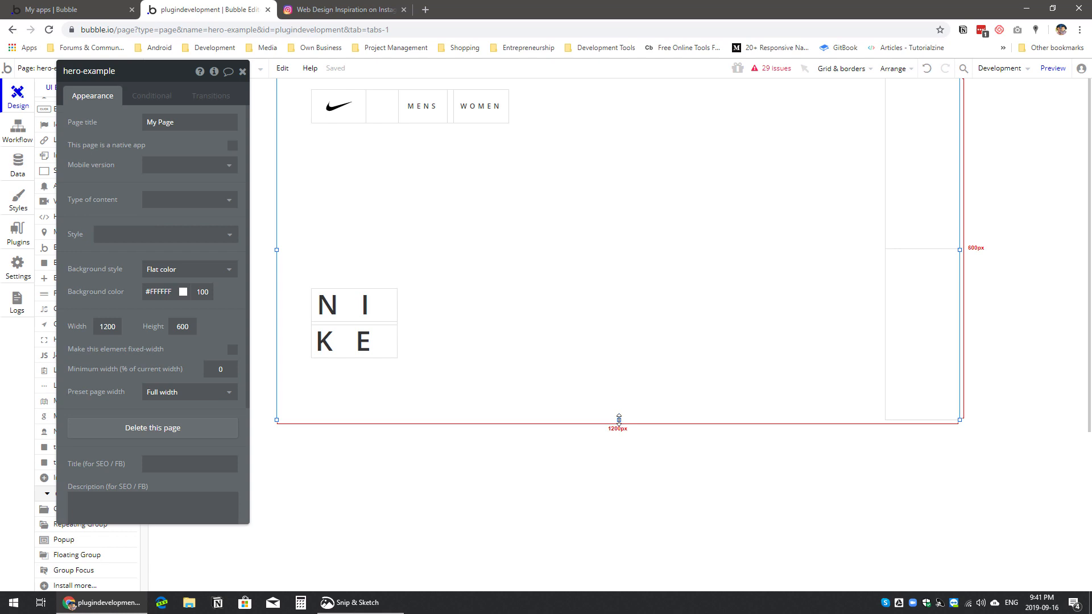
mouse_move(619, 419)
left_mouse_down()
mouse_move(621, 431)
mouse_move(625, 409)
left_mouse_up()
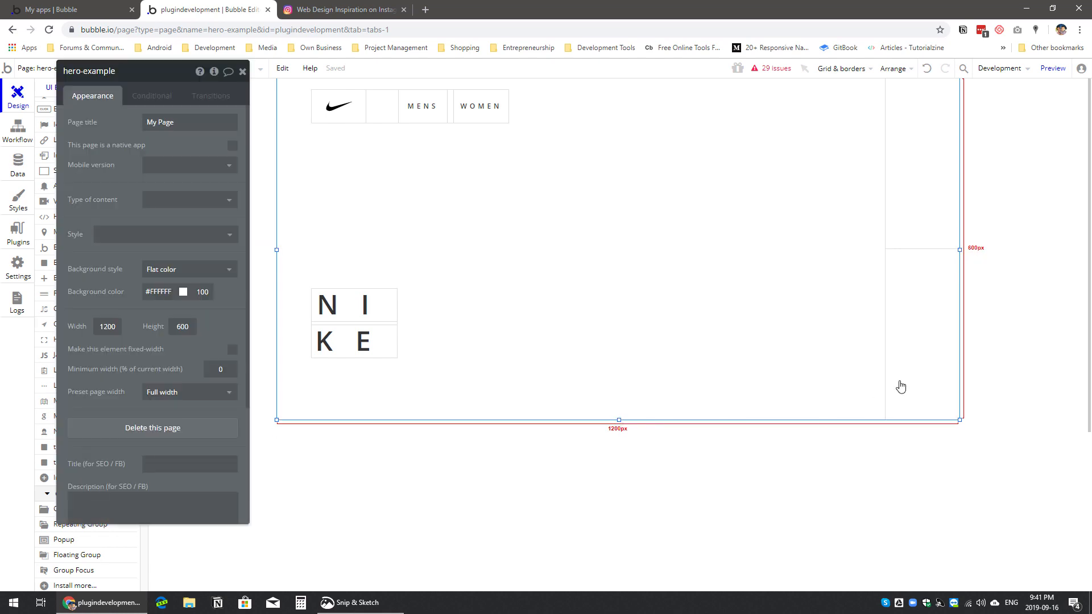
Step: Select the upper-right group and sample the dark panel's colour in the Instagram Nike design with Eye Dropper
left_click(931, 188)
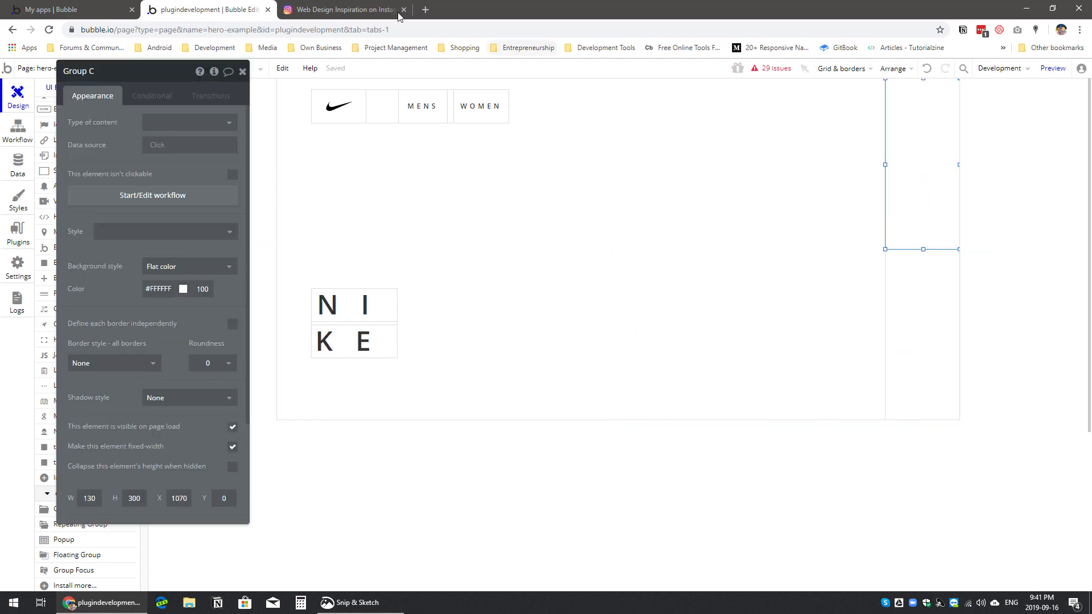
left_click(341, 10)
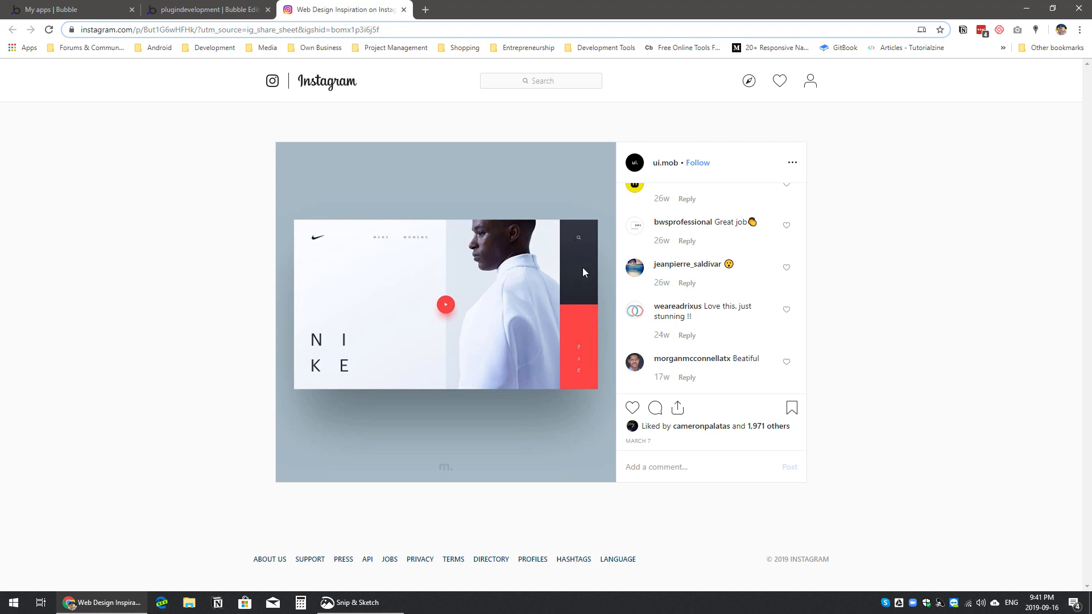
left_click(1079, 29)
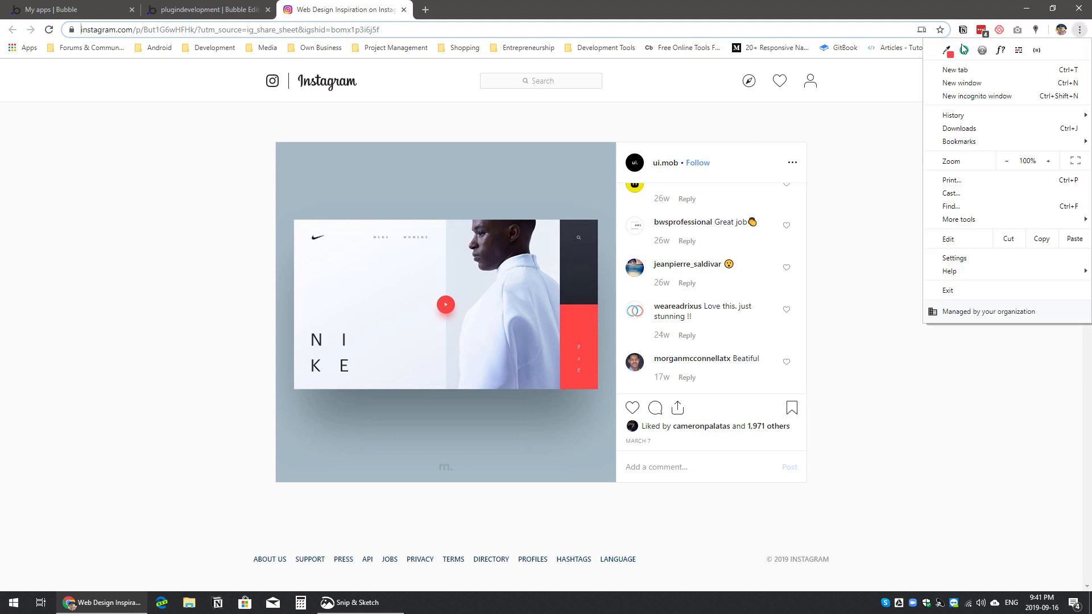
left_click(948, 52)
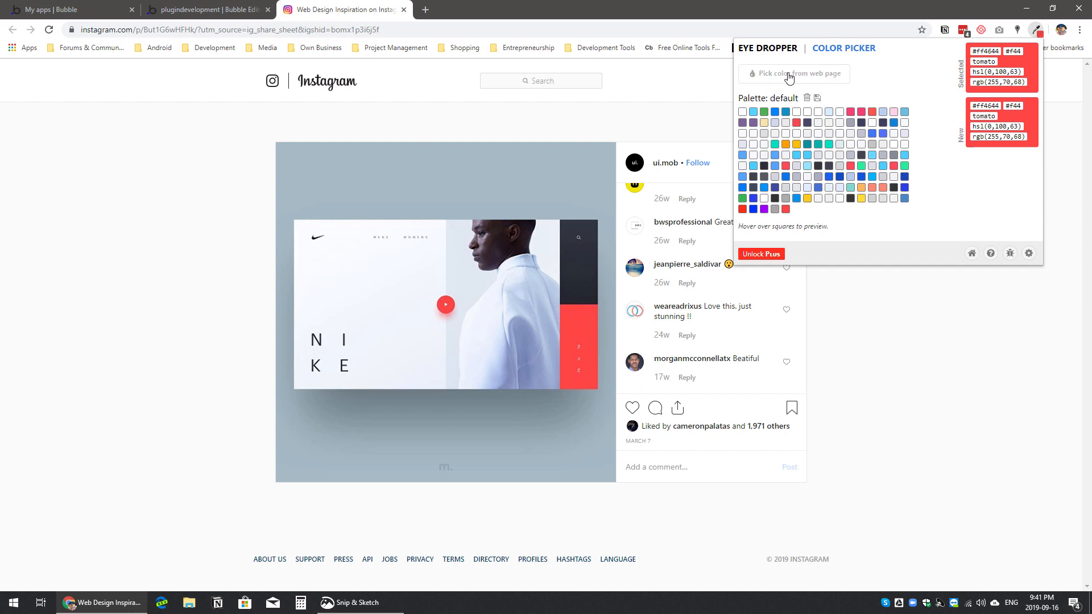
left_click(789, 78)
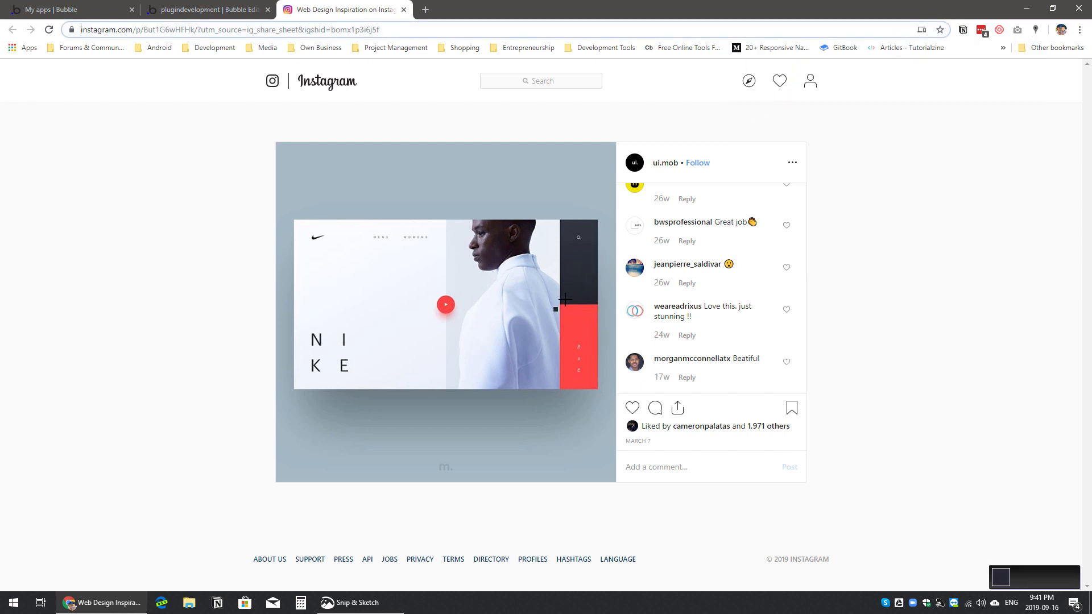
left_click(580, 288)
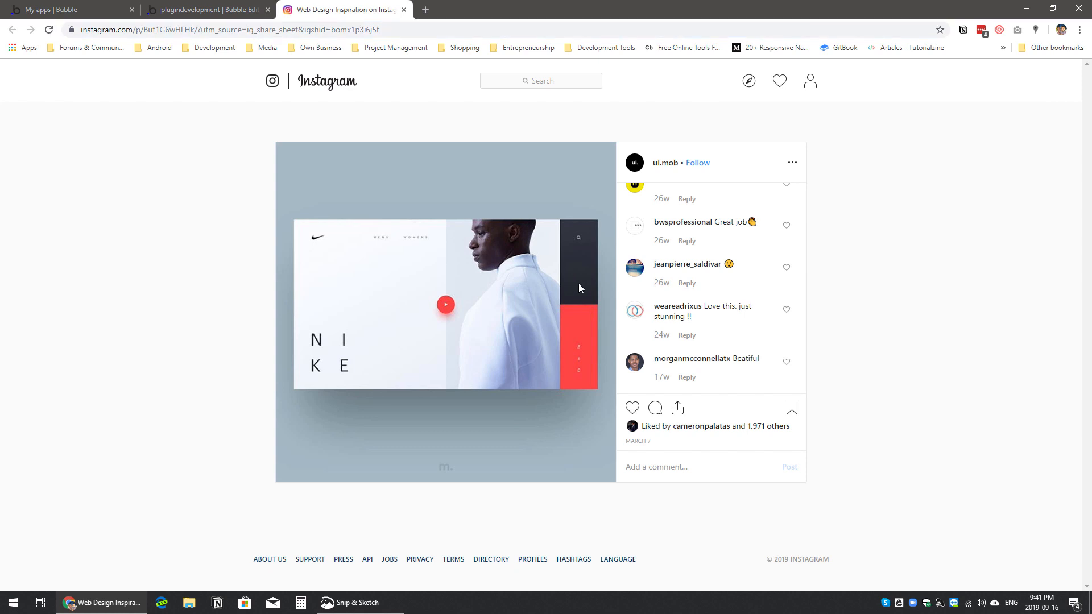
Step: Switch to the Bubble editor and give the upper-right group a linear gradient background with starting and ending colours #272A33
left_click(200, 9)
left_click(192, 266)
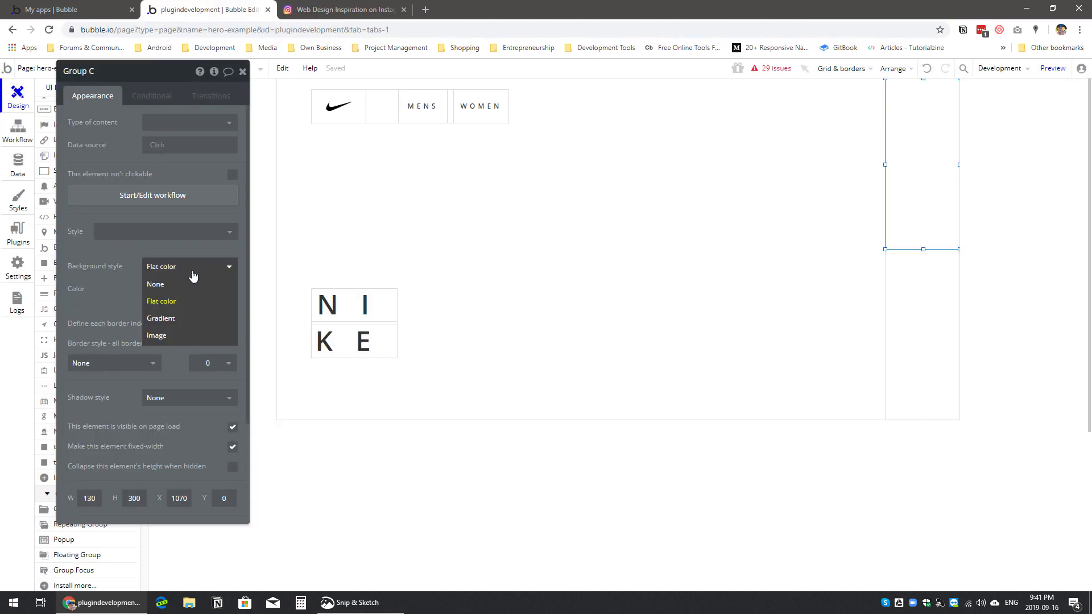
left_click(160, 318)
left_click(159, 334)
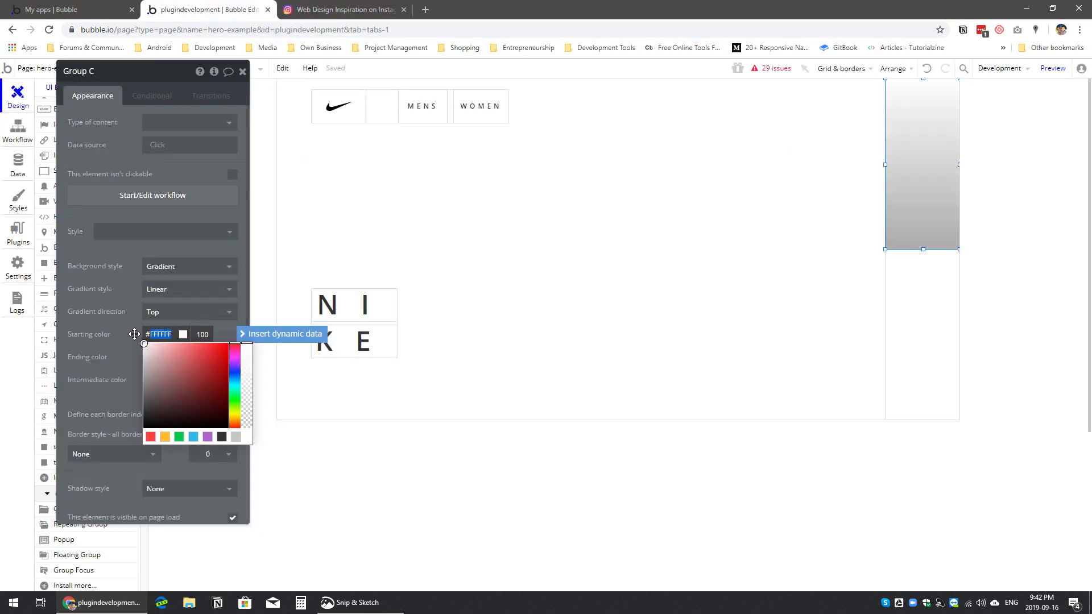
type("#272a33")
left_click(159, 356)
type("#272a33")
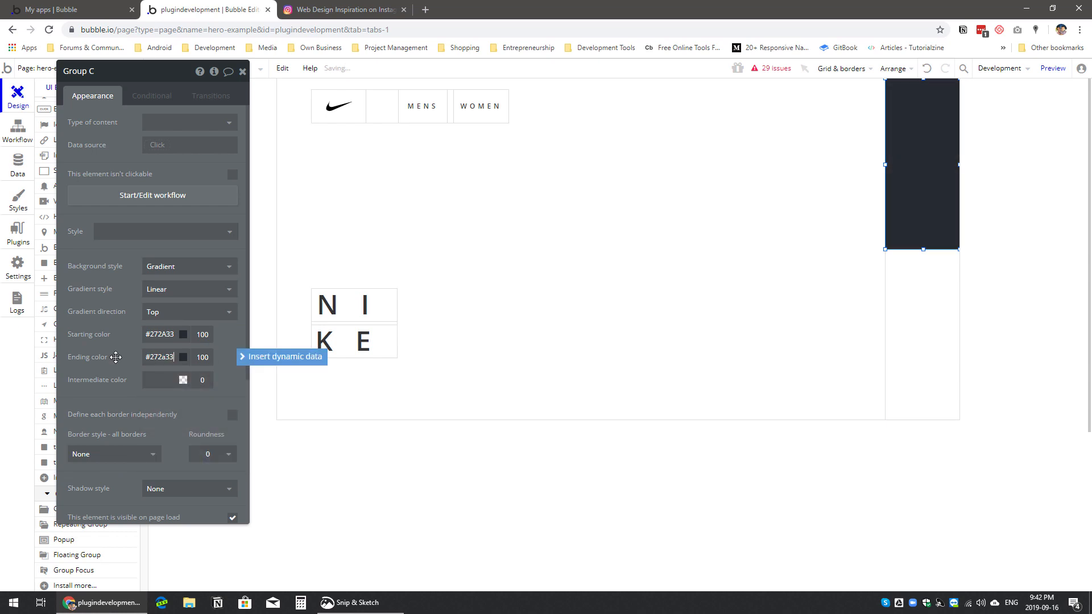
Step: Lighten the upper-right group's ending gradient colour to #3C404D
left_click(115, 357)
left_click(175, 357)
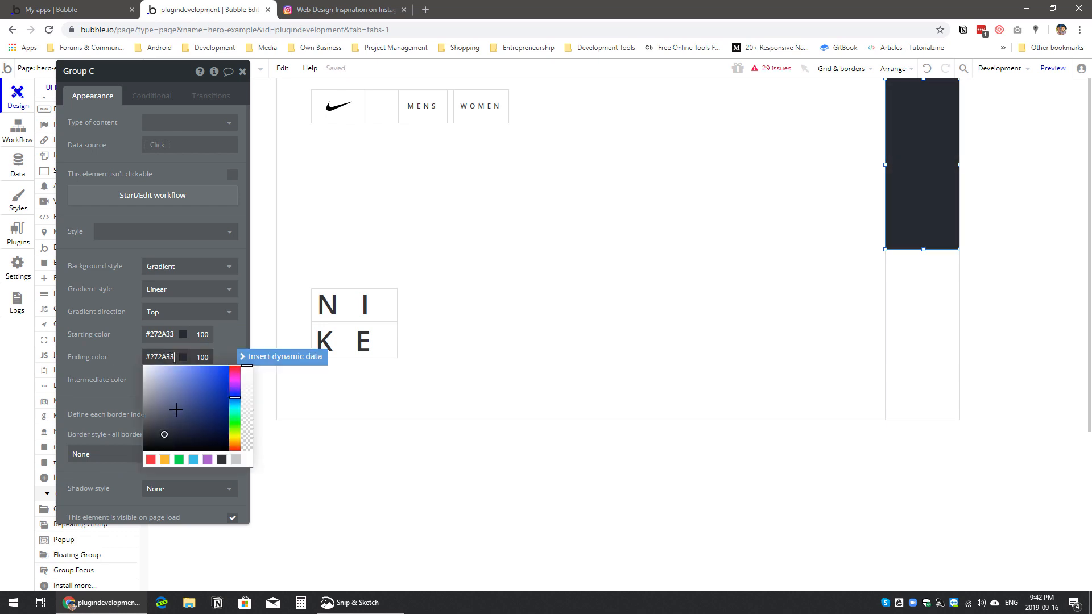
left_click(162, 427)
left_click(112, 350)
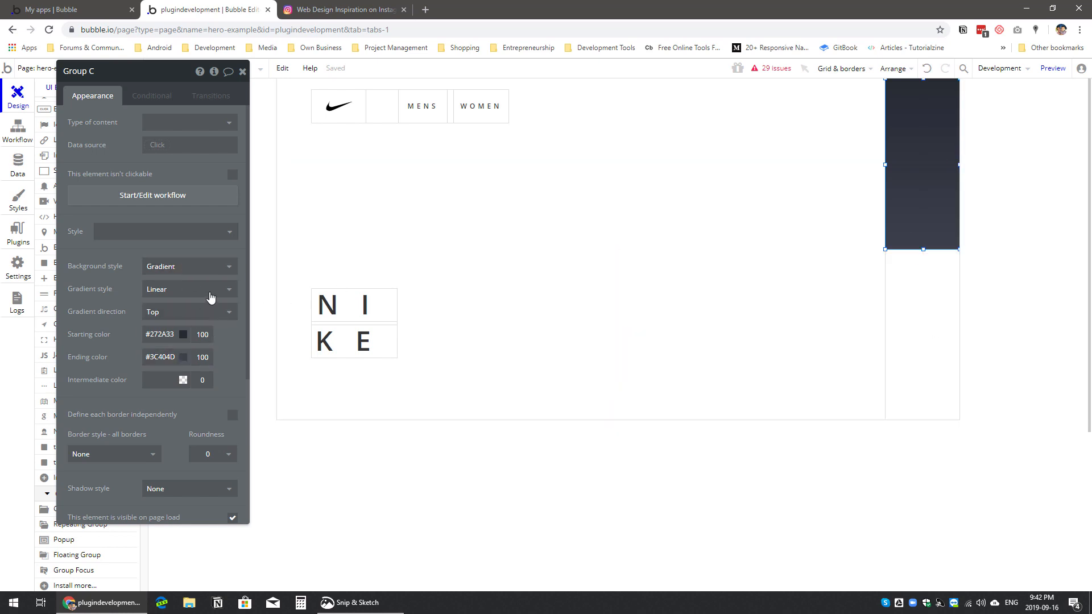
Step: Set the upper-right group's gradient direction to Custom at 300 degrees
left_click(206, 312)
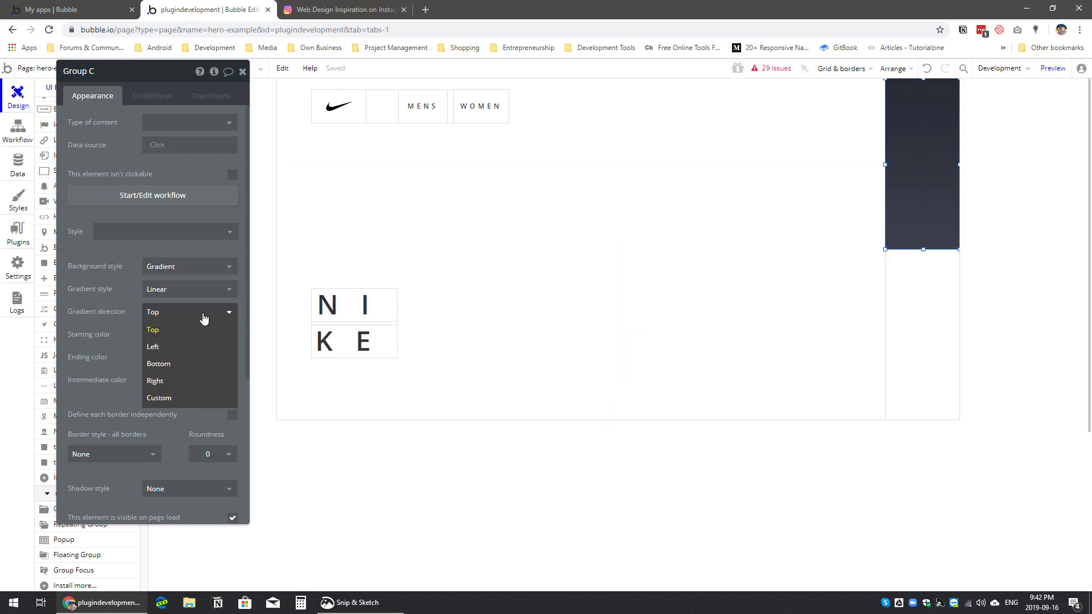
left_click(195, 397)
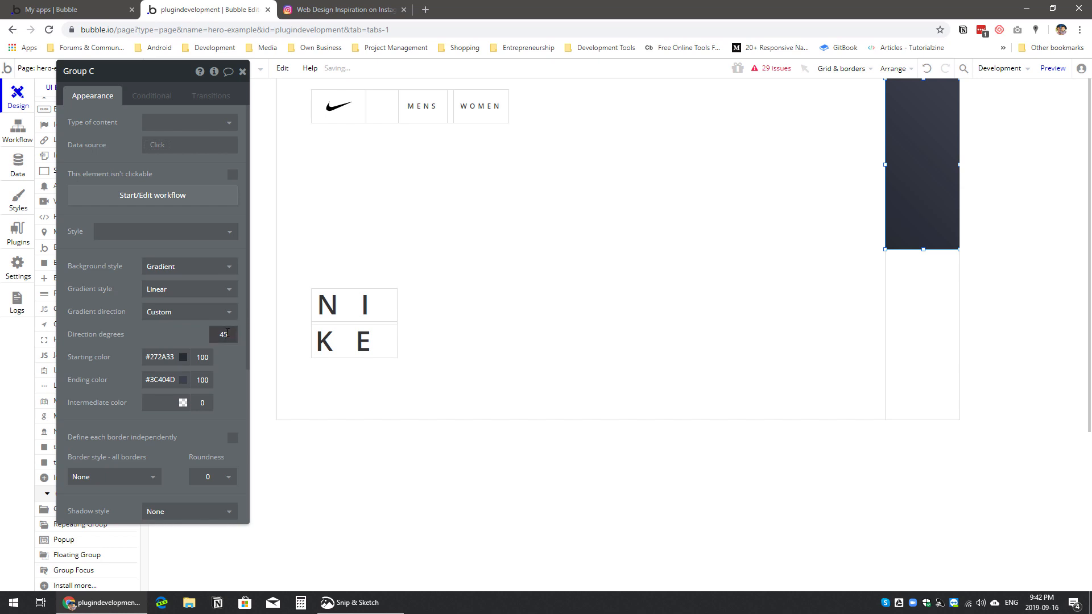
type("300")
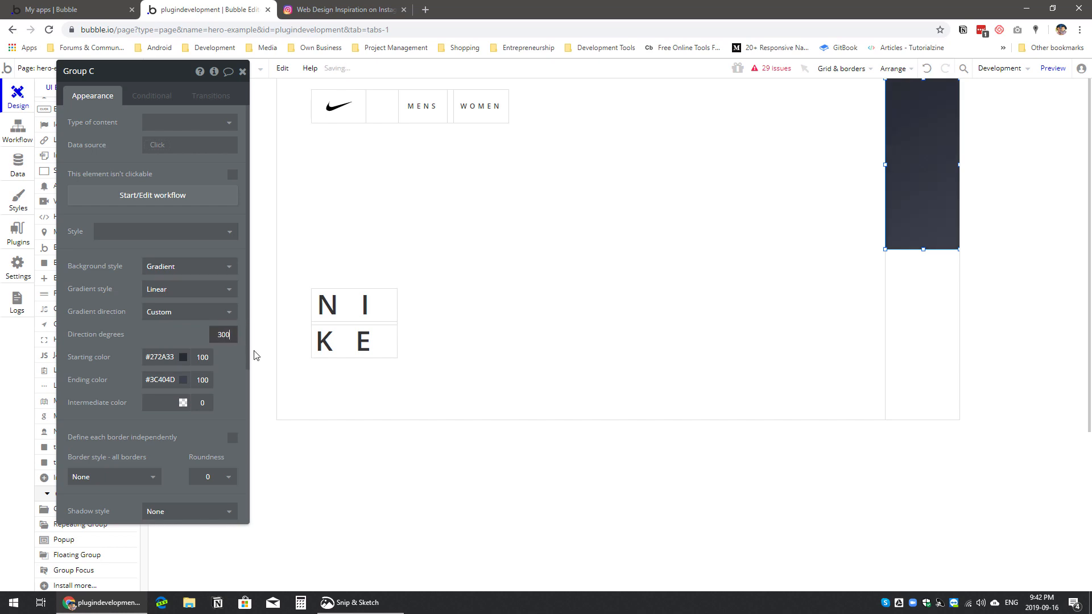
key("Escape")
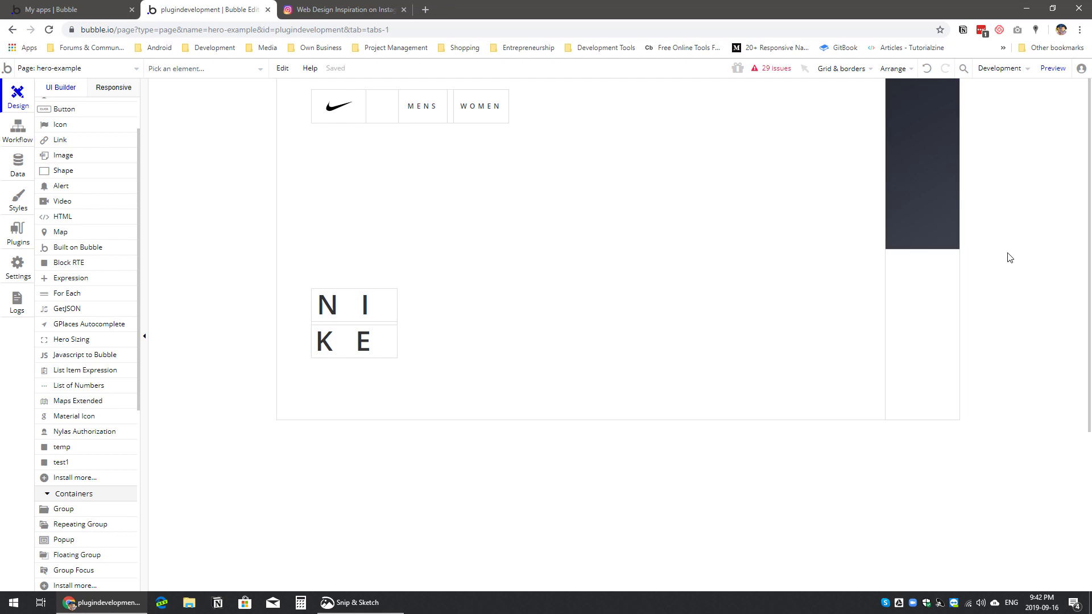
double_click(938, 185)
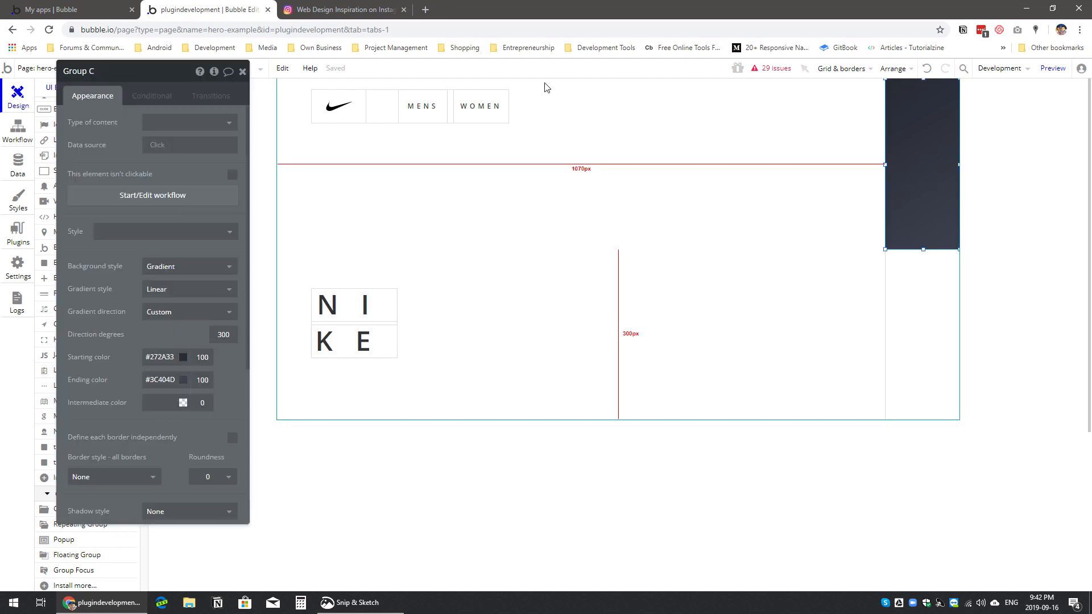
Step: Sample the red panel's colour in the Instagram Nike design with Eye Dropper
left_click(364, 10)
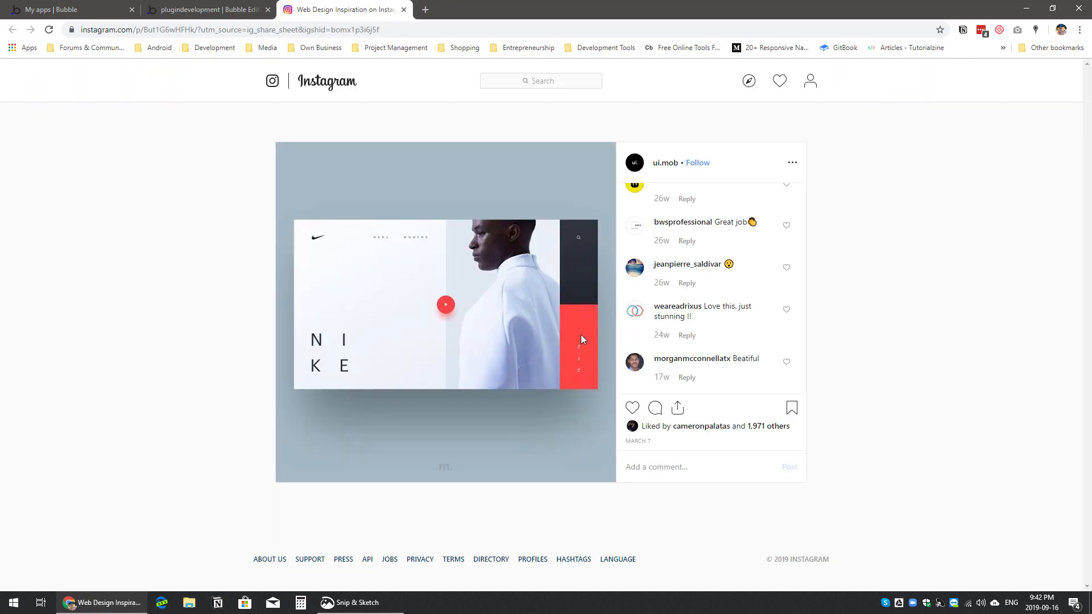
left_click(1079, 30)
left_click(946, 48)
left_click(829, 80)
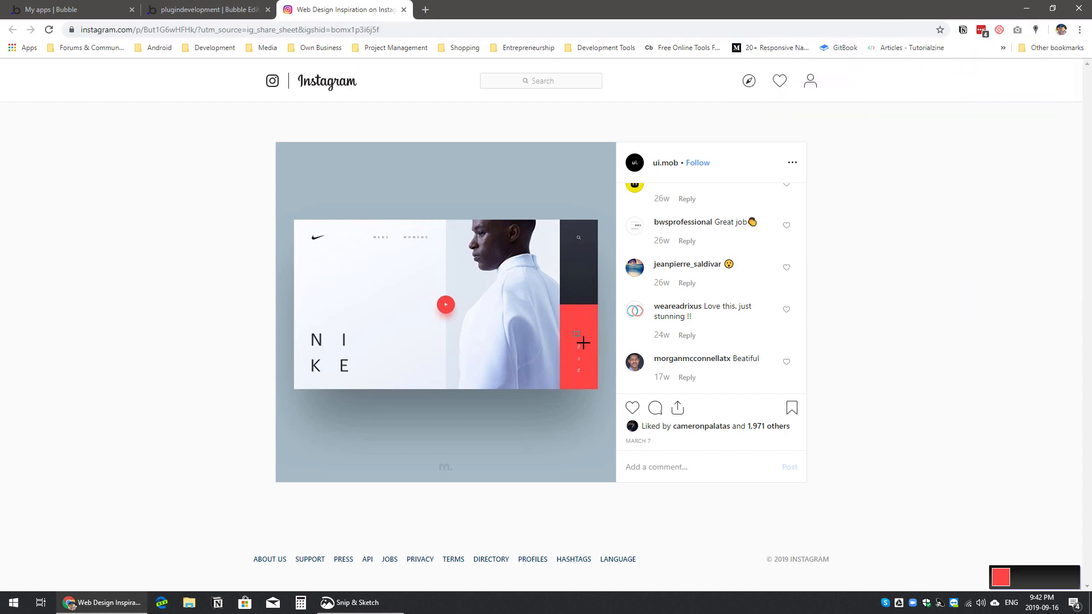
Step: Return to the Bubble editor and fill the lower-right group with the flat colour #FB4748
left_click(272, 6)
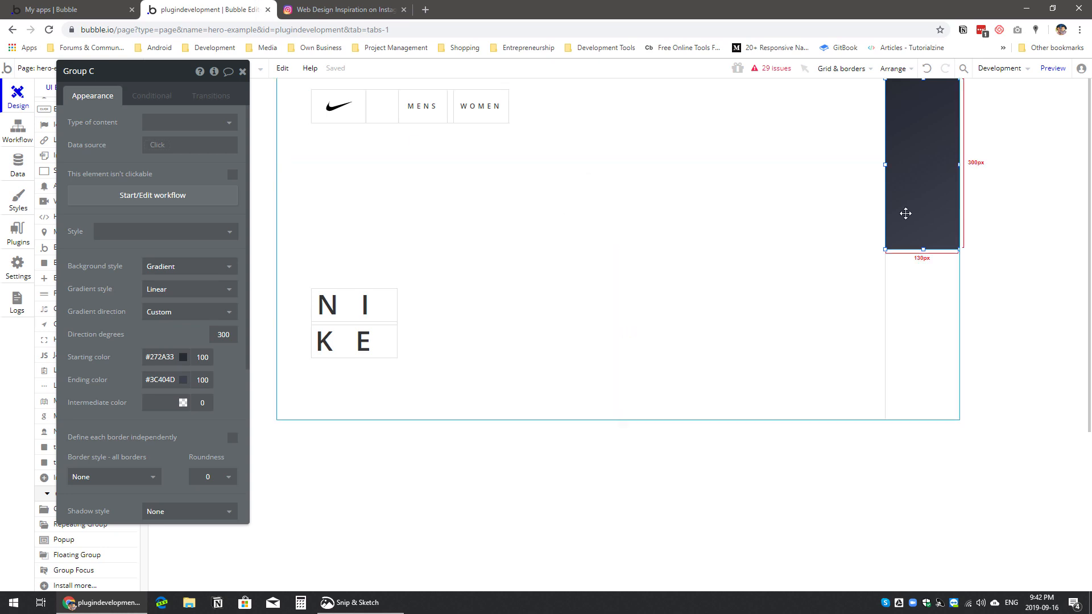
left_click(904, 271)
left_click(167, 277)
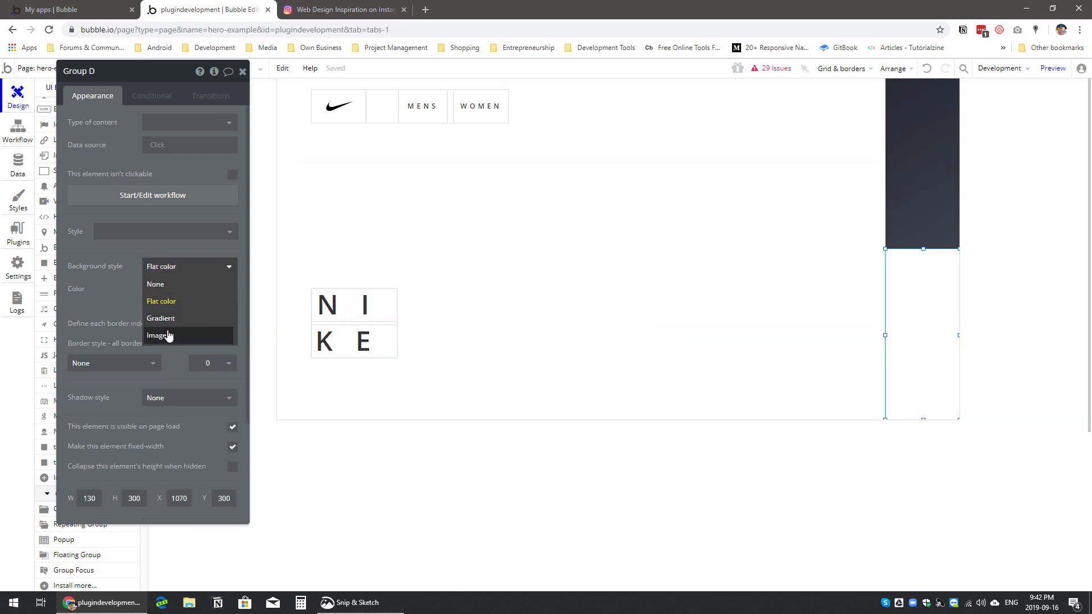
left_click(166, 296)
left_click(165, 287)
type("#FB4748")
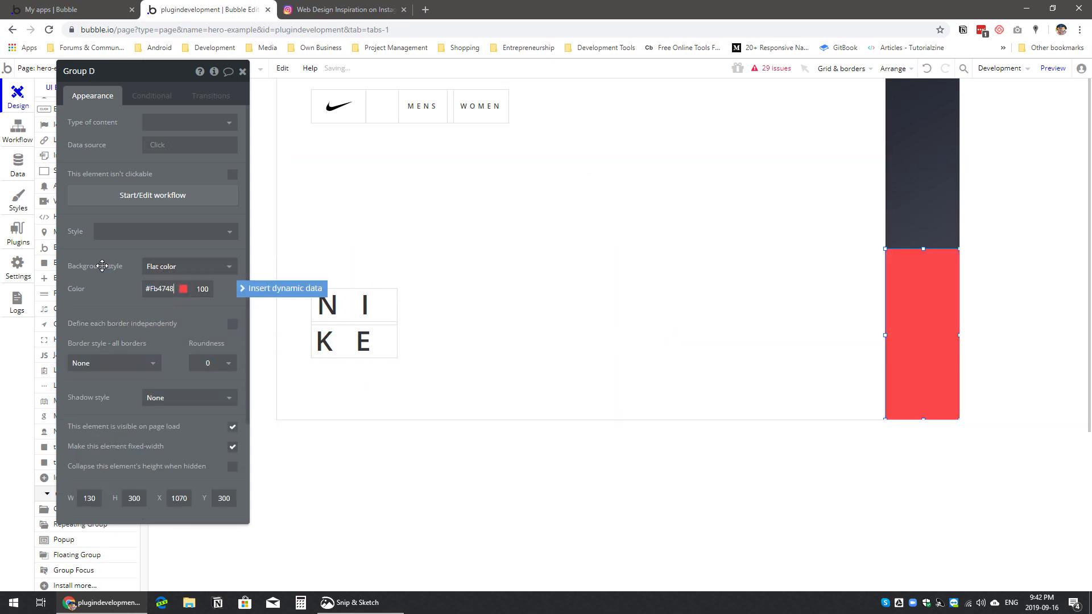
Step: Check the Instagram design for reference, and place a standard search icon near the top of the dark panel in Bubble
left_click(338, 7)
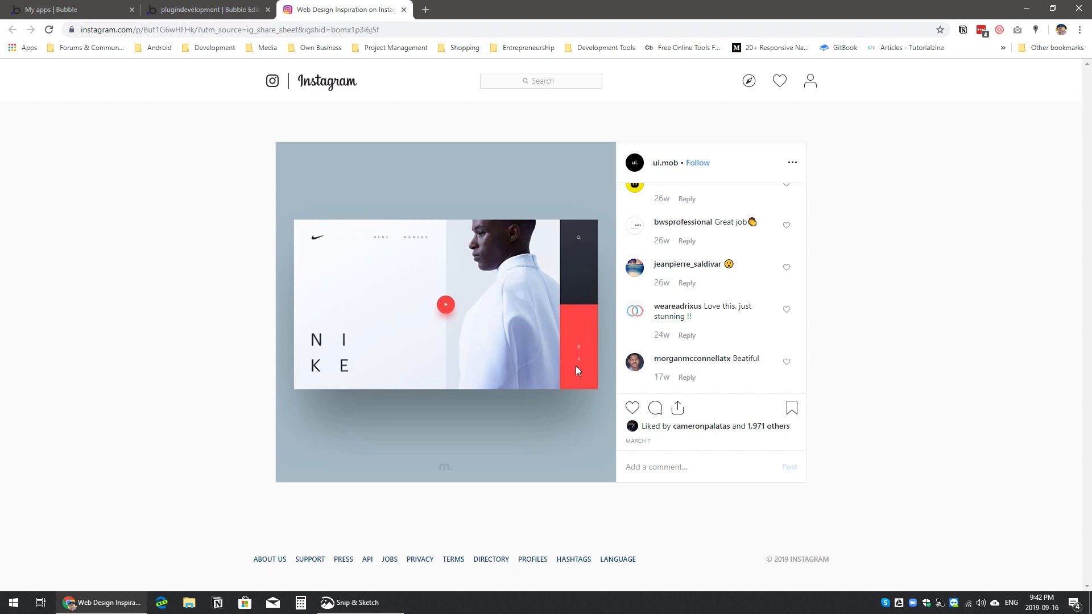
left_click(151, 6)
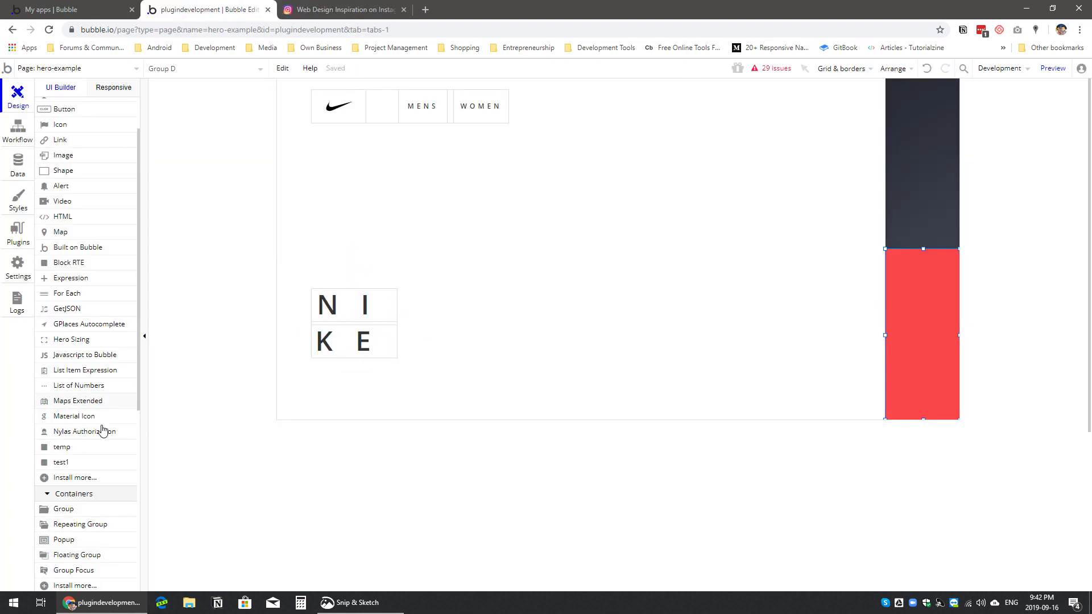
scroll(104, 220, "up", 1)
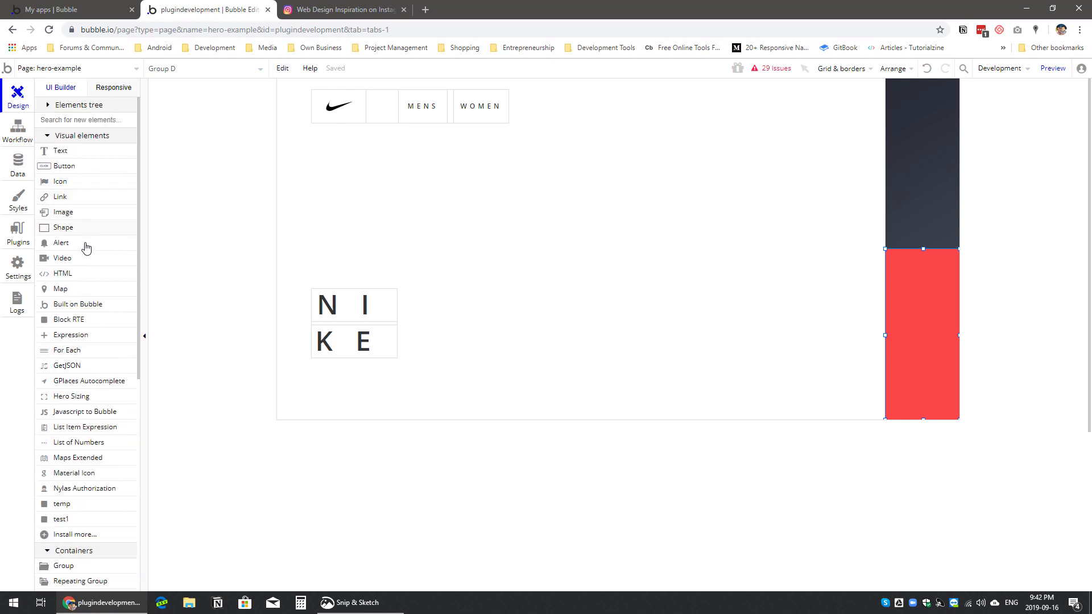
left_click(78, 182)
left_click_drag(934, 126, 936, 131)
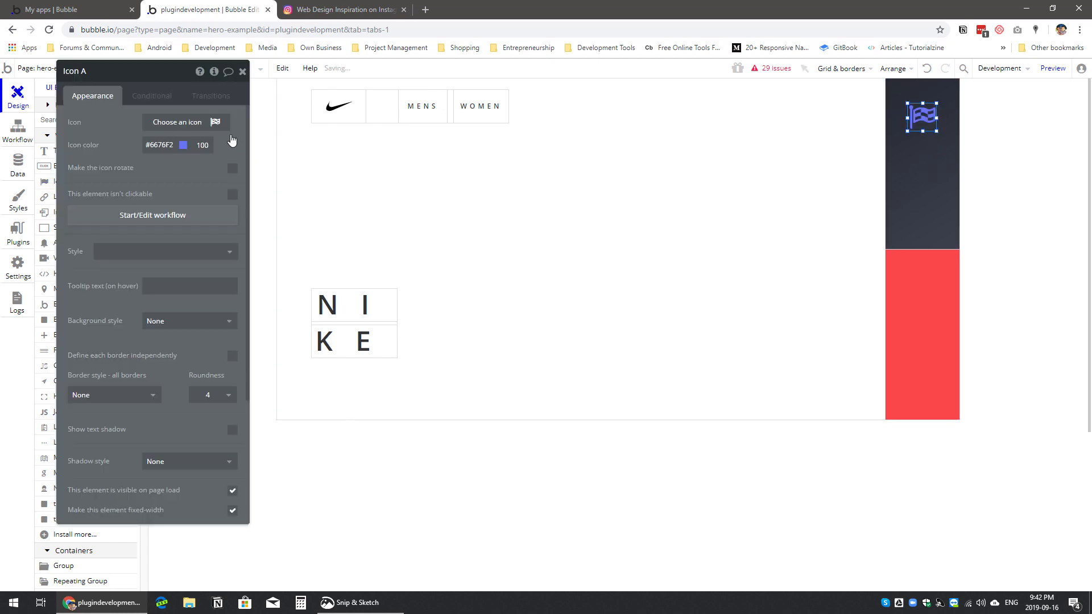
left_click(191, 123)
type("sear")
left_click(150, 140)
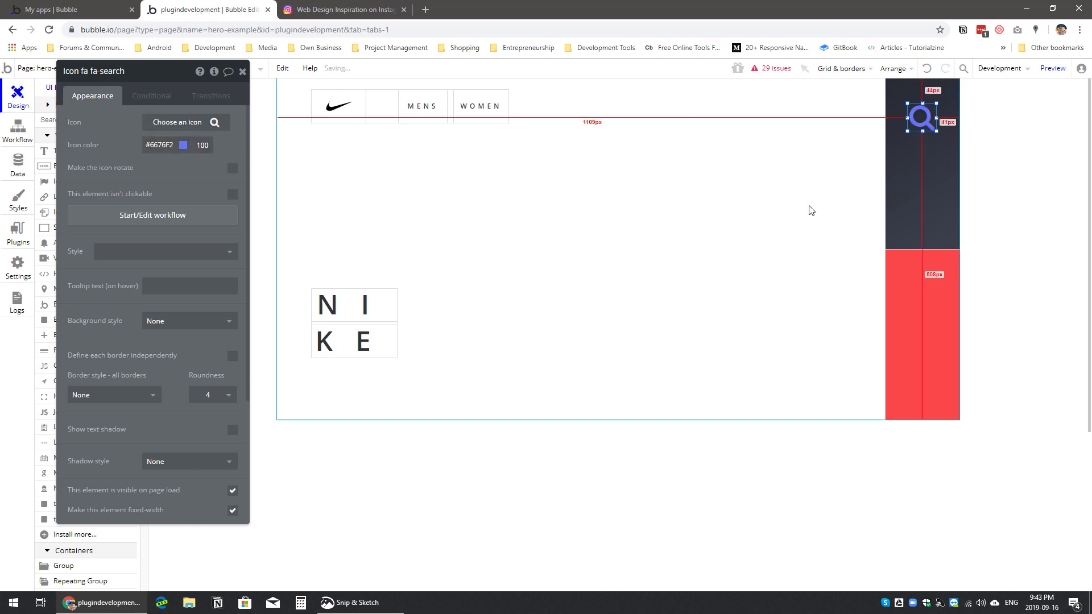
Step: Colour the standard search icon #FFFFFF and delete it from the dark panel
left_click(164, 145)
left_click_drag(177, 190, 99, 147)
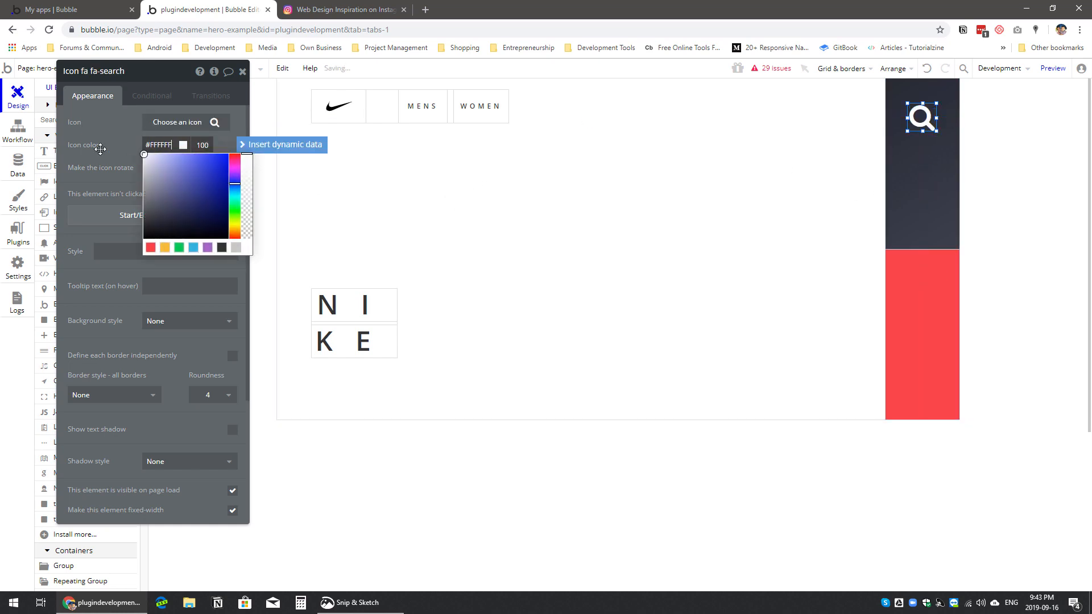
left_click(99, 146)
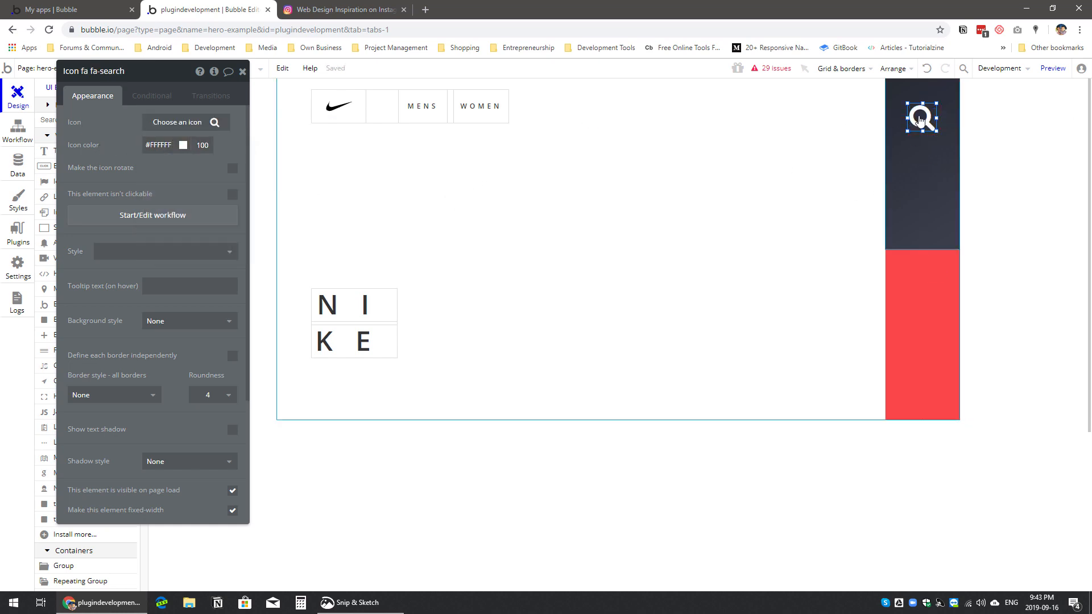
key("Escape")
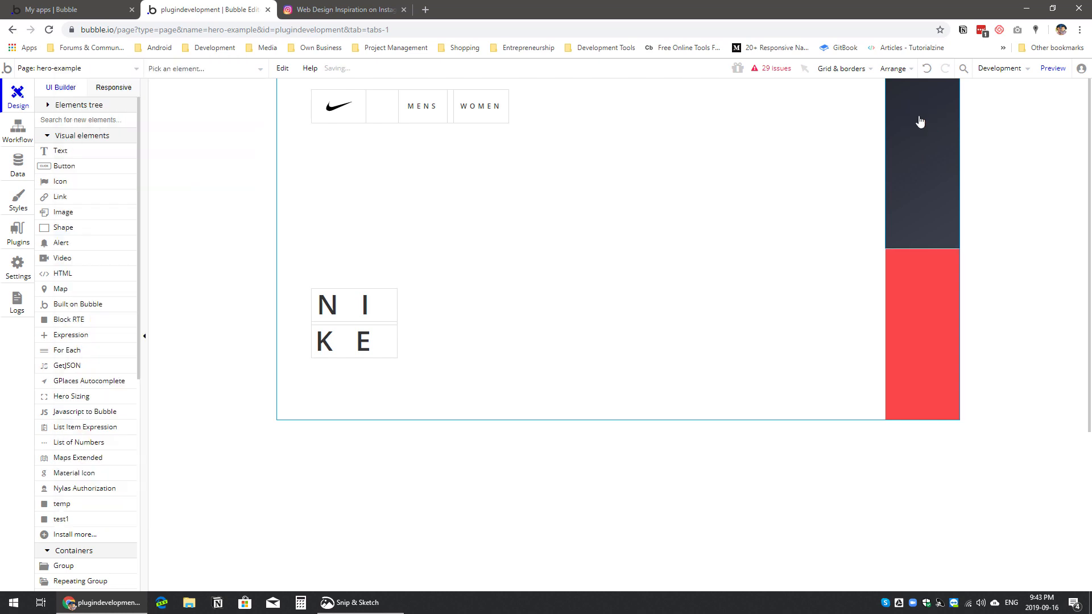
Step: Place a Material Icon about 39 by 46 px near the dark panel's top, using the search glyph in #FFFFFF
scroll(112, 376, "down", 1)
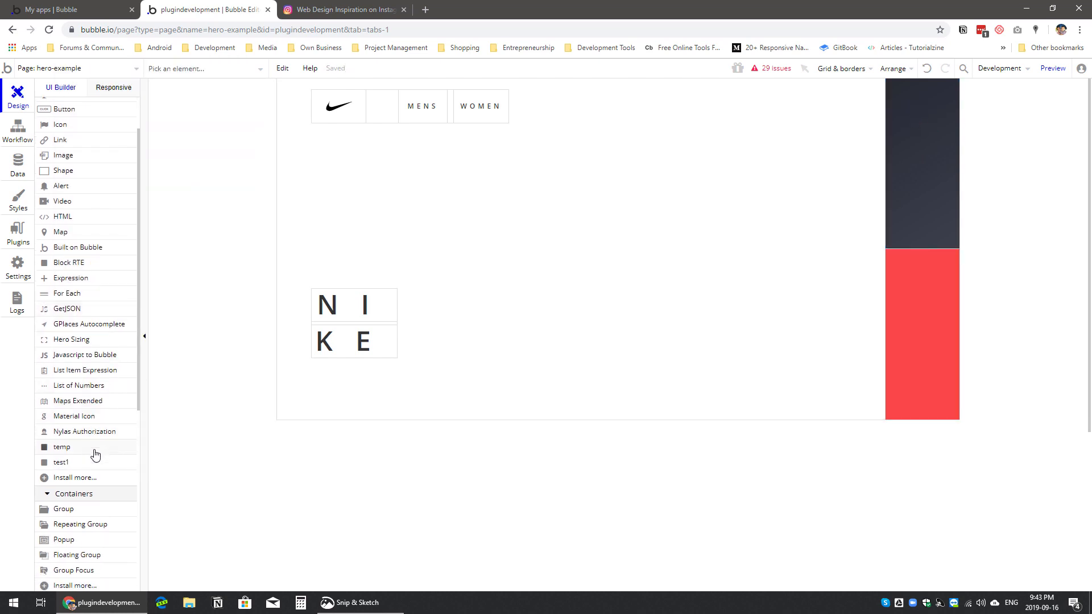
left_click(94, 416)
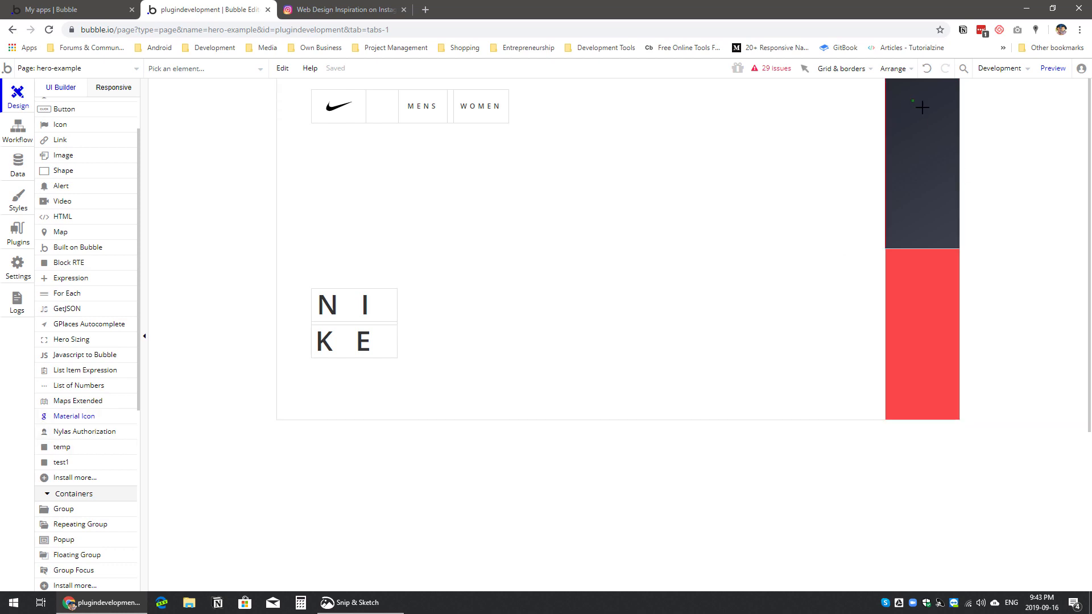
left_click_drag(911, 99, 935, 126)
left_click(183, 122)
type("sea")
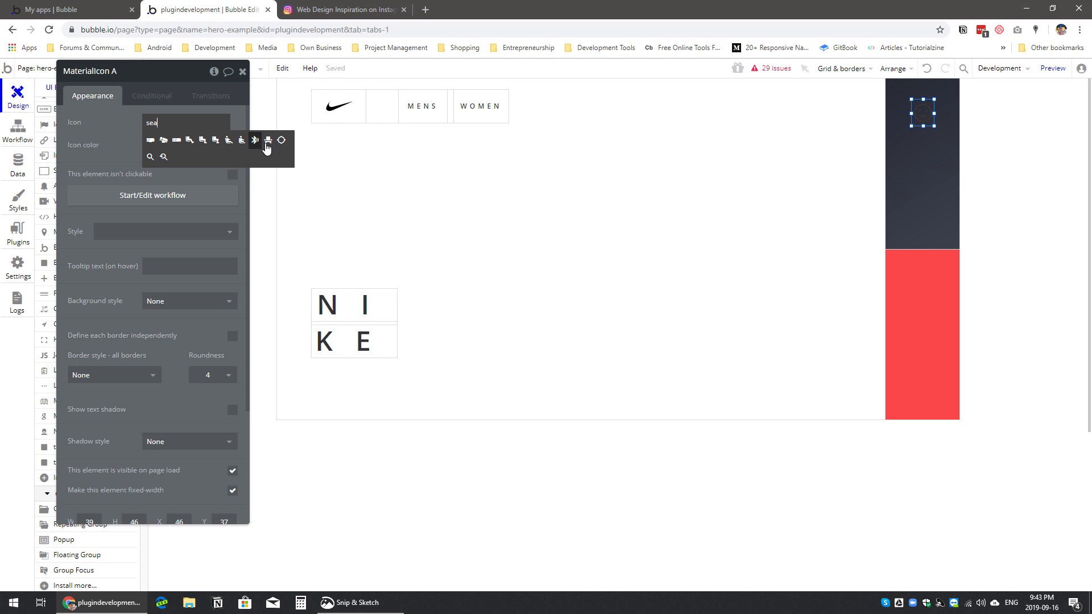
left_click(150, 157)
left_click(179, 147)
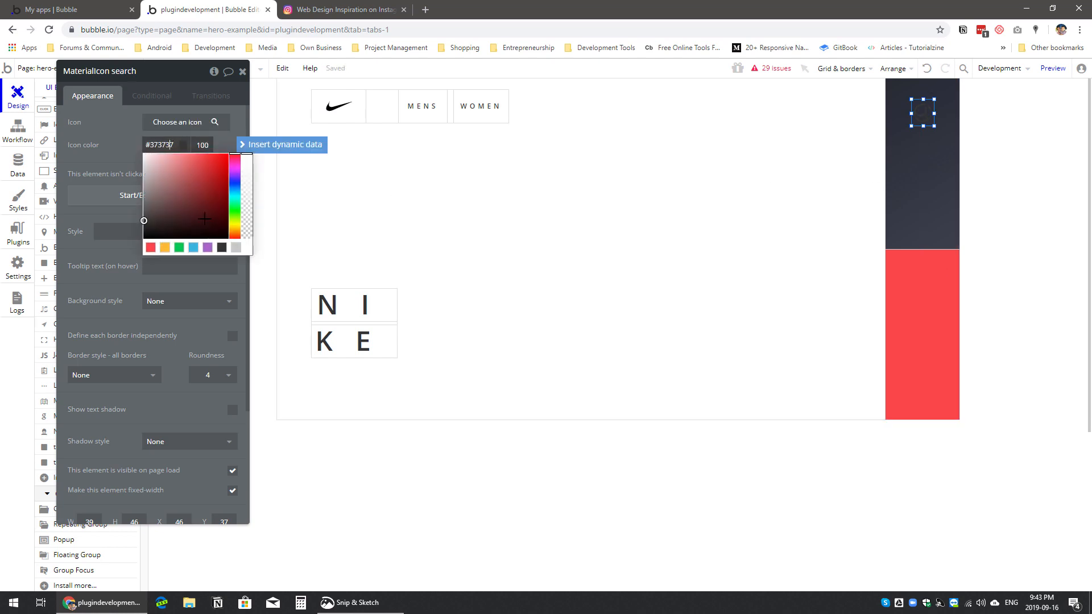
left_click_drag(141, 227, 114, 135)
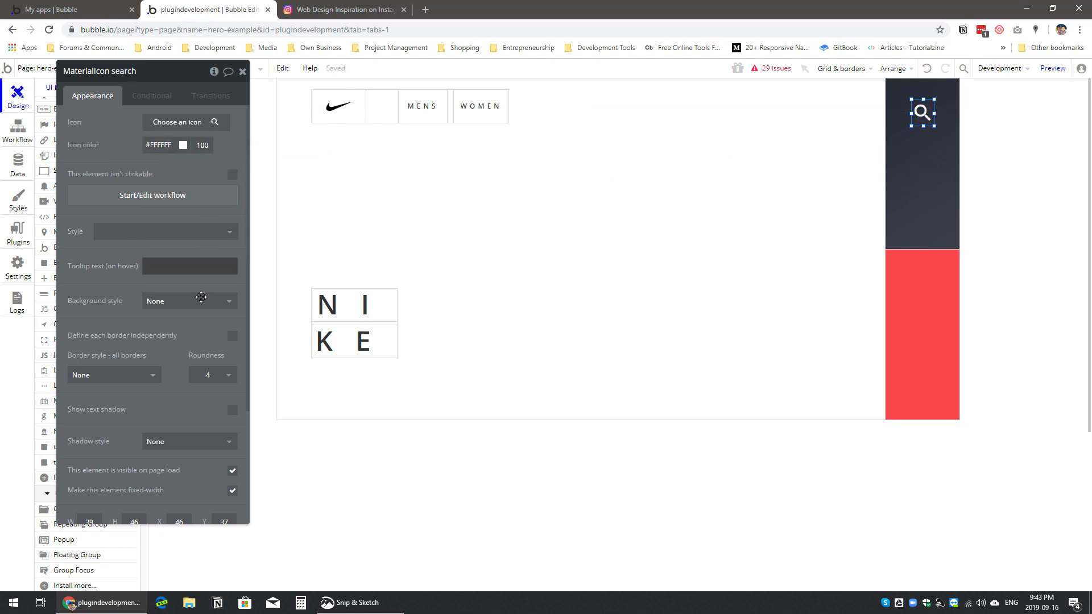
Step: Resize the white search icon to 34 by 24 px and centre it horizontally in the dark panel
scroll(204, 300, "down", 3)
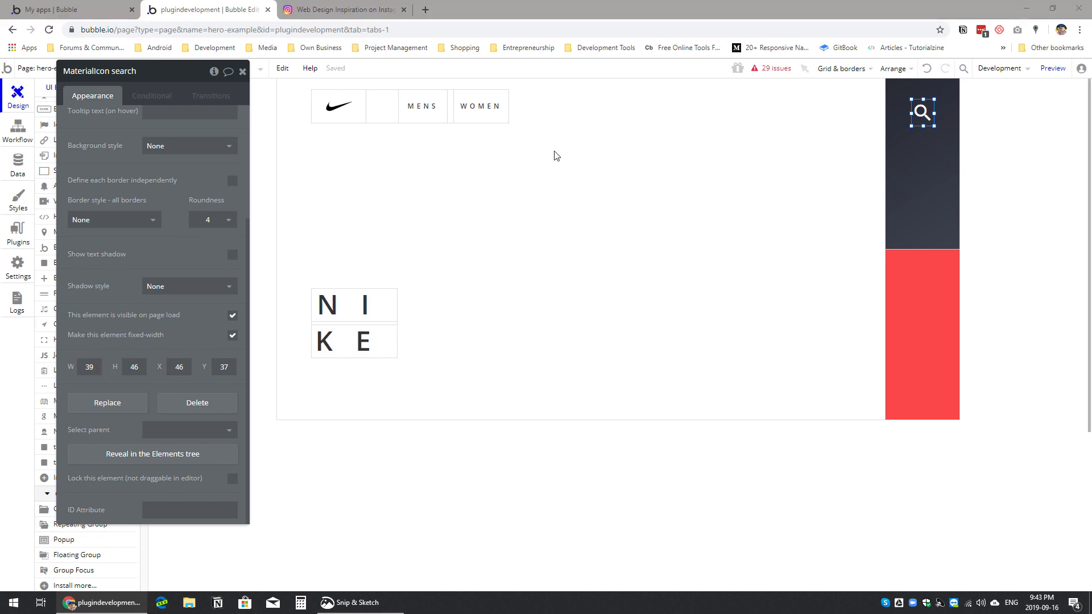
left_click(927, 121)
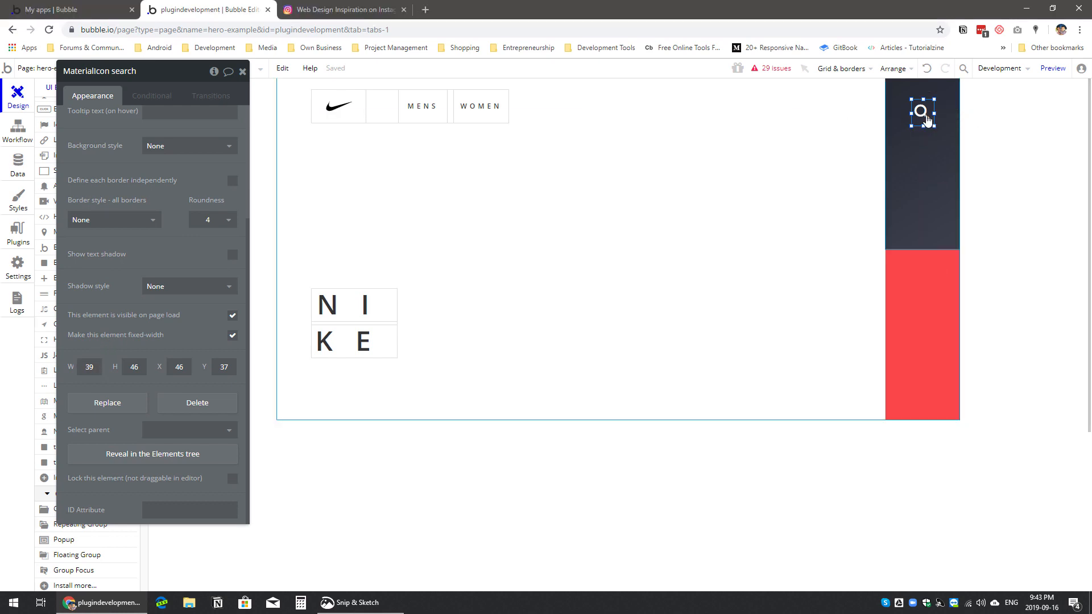
double_click(142, 369)
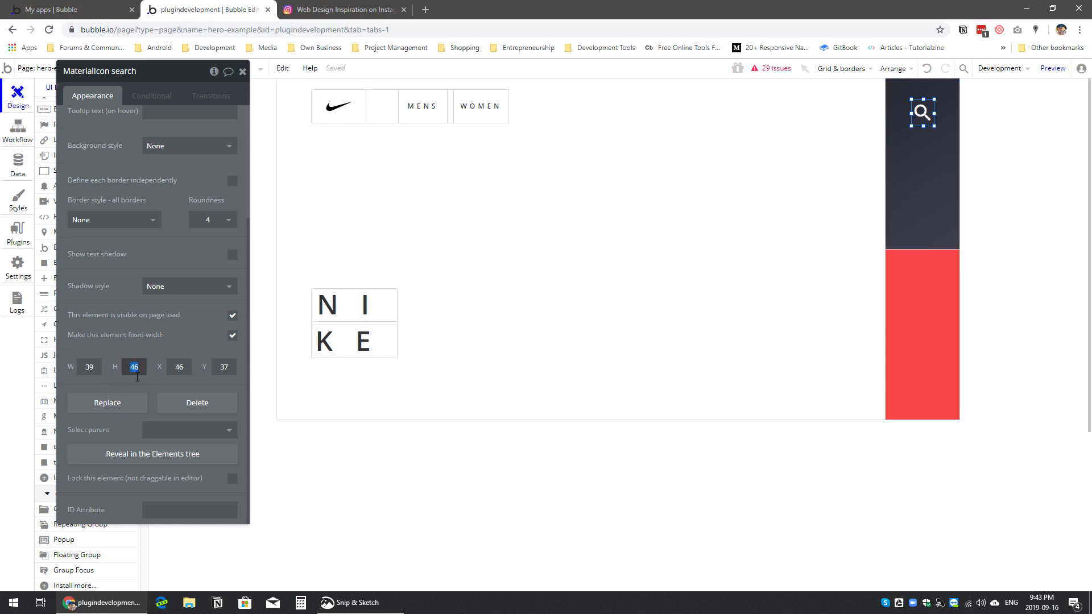
type("24")
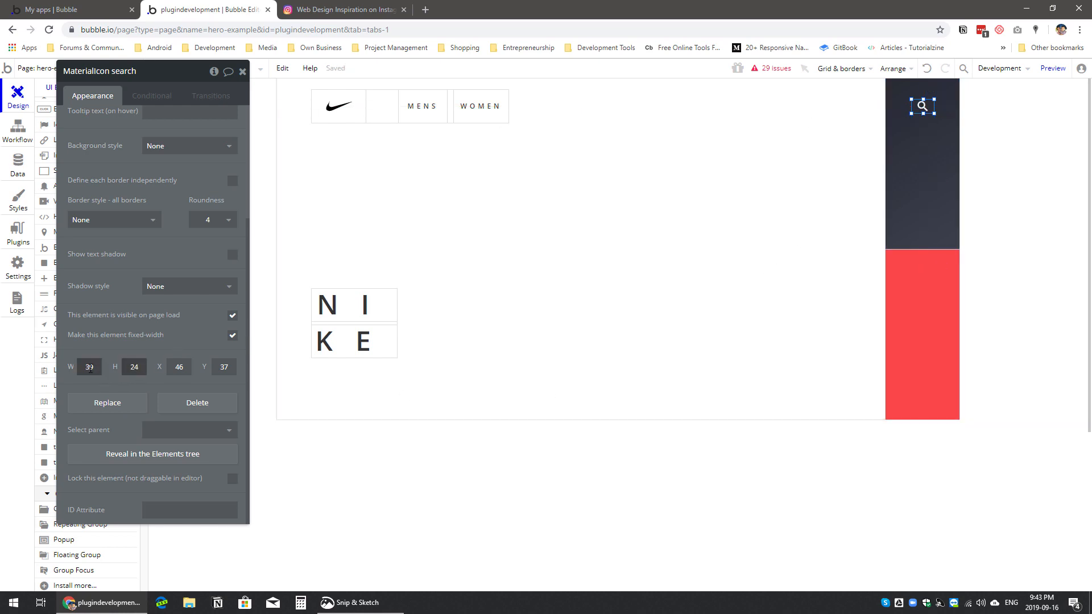
double_click(90, 368)
type("34")
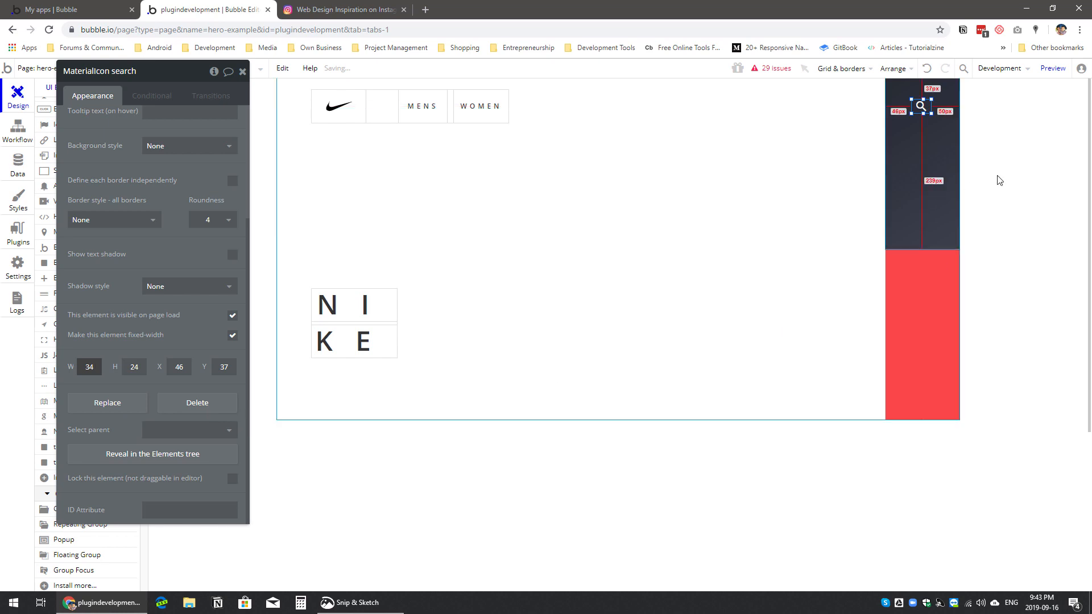
right_click(924, 109)
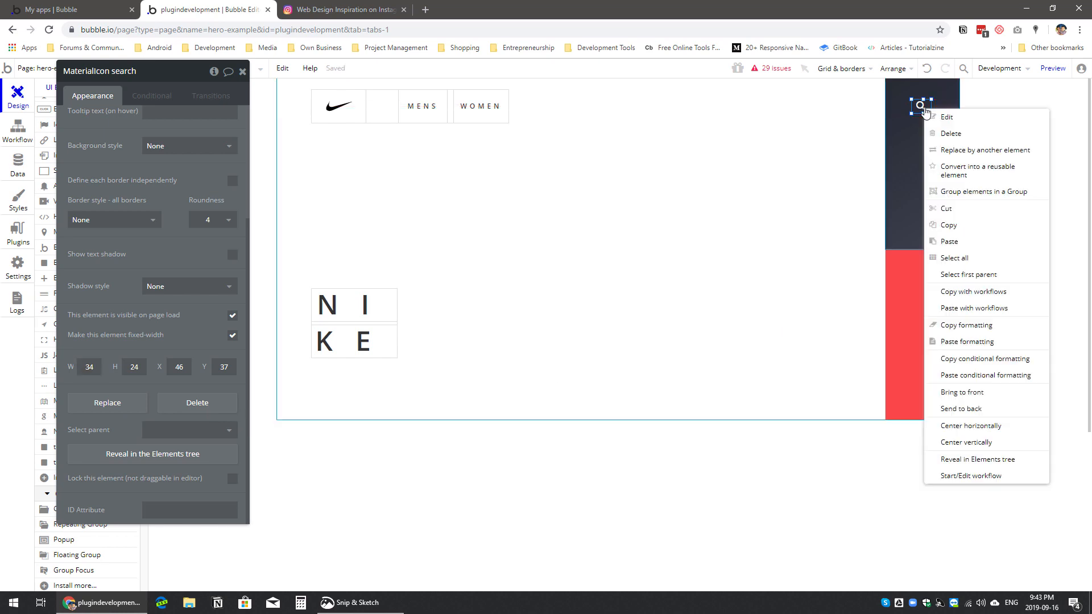
left_click(978, 427)
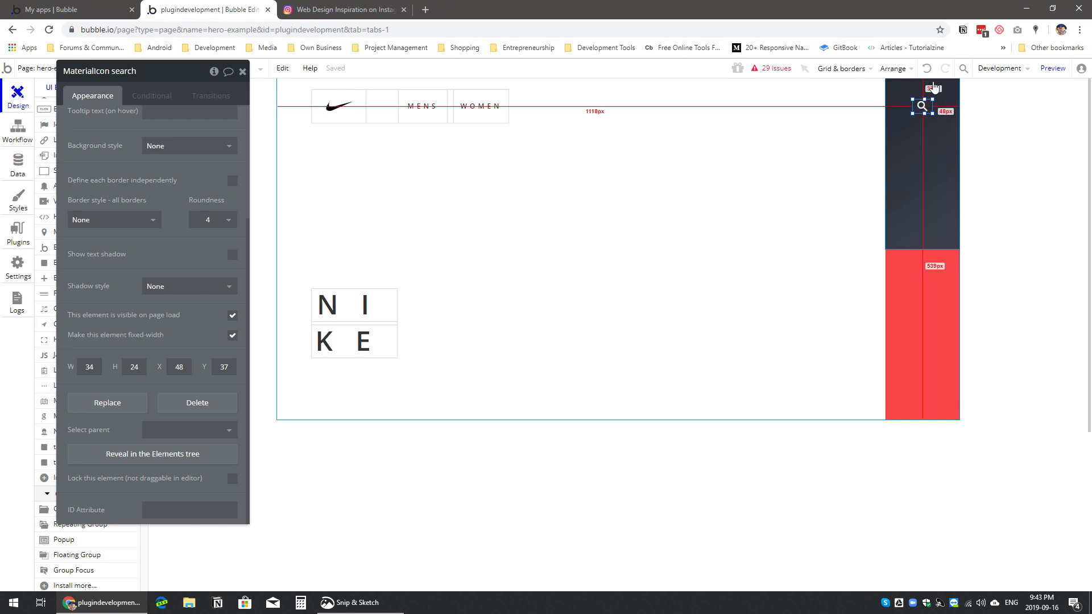
Step: Lower the search icon to Y 54, and place an Instagram icon about 34 by 38 px near the red panel's top
left_click_drag(922, 115, 926, 118)
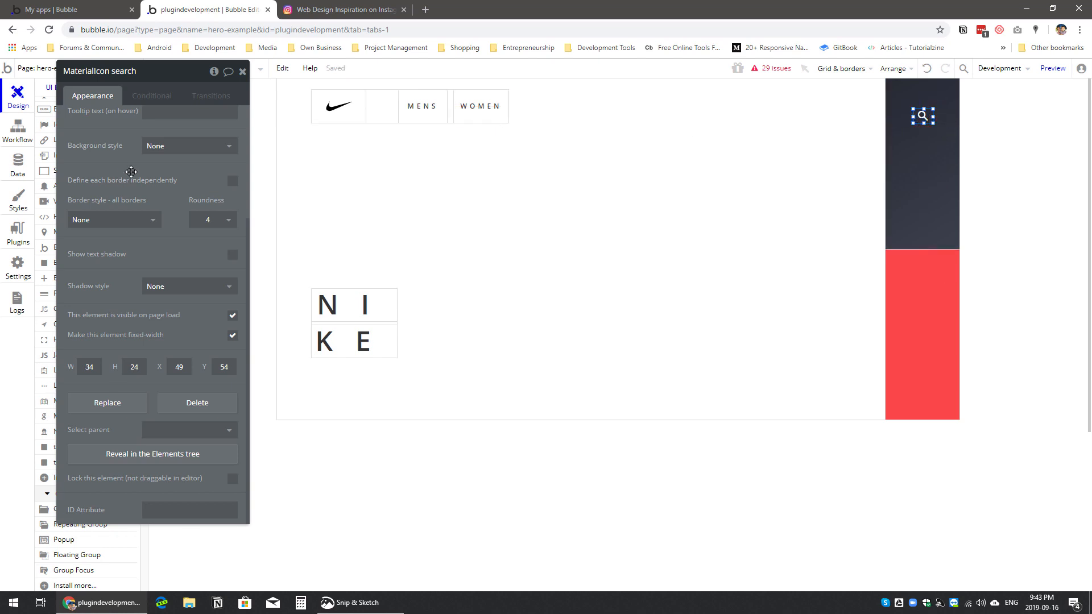
left_click_drag(112, 171, 208, 181)
scroll(98, 172, "up", 1)
scroll(98, 172, "up", 1)
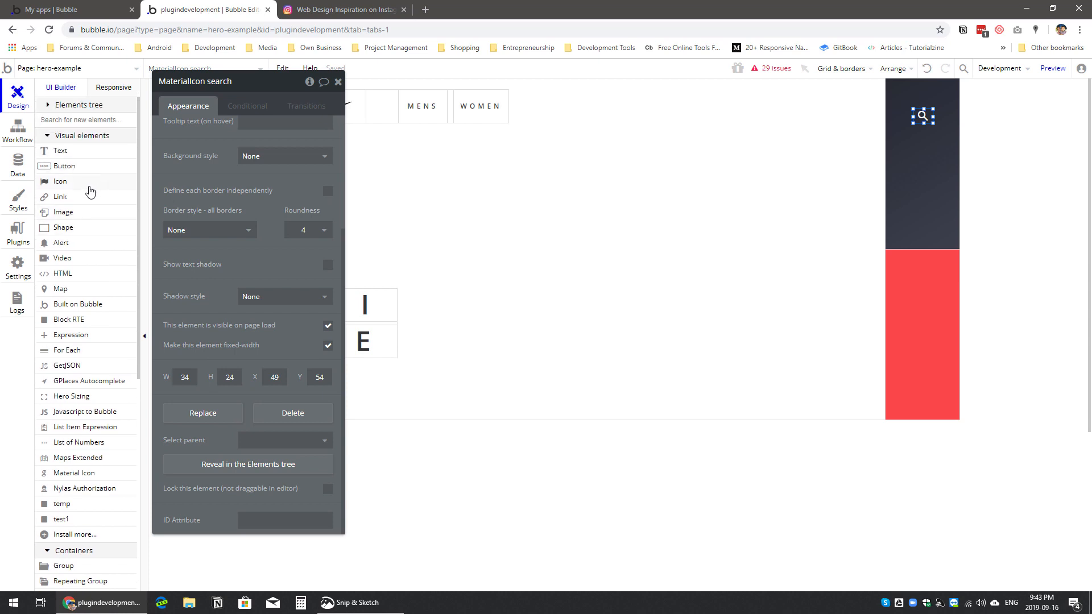
left_click(87, 181)
mouse_move(915, 275)
left_mouse_down()
mouse_move(933, 296)
mouse_move(922, 287)
mouse_move(932, 286)
left_mouse_up()
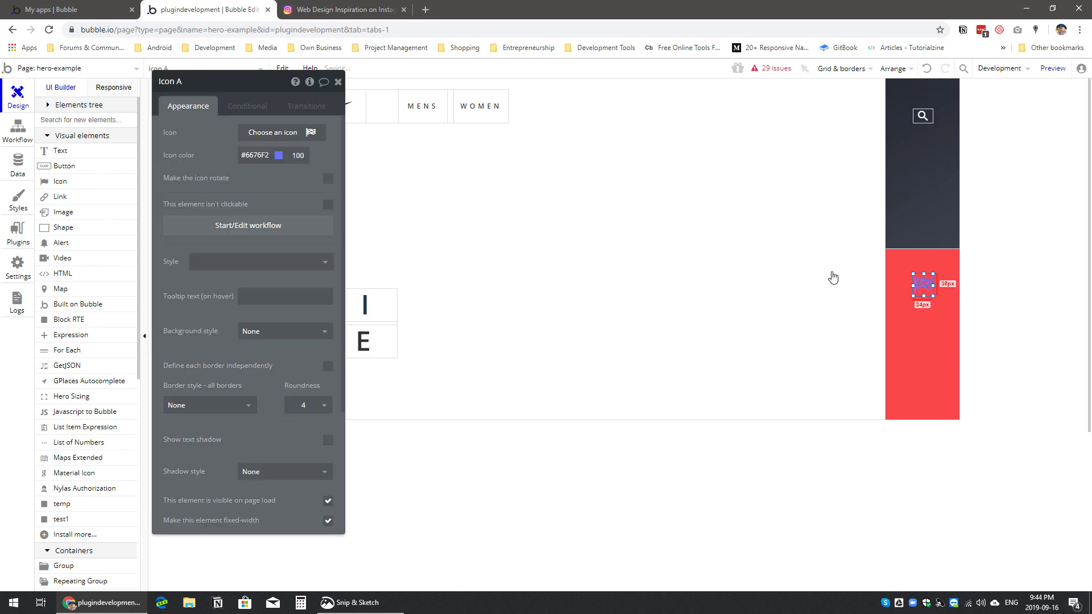
left_click(266, 135)
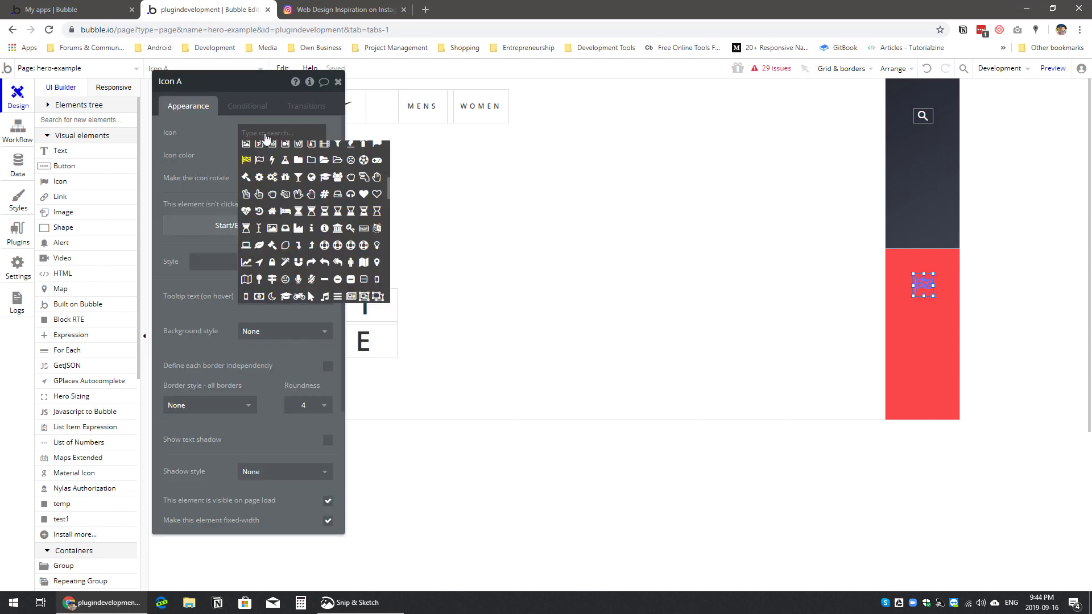
type("ins")
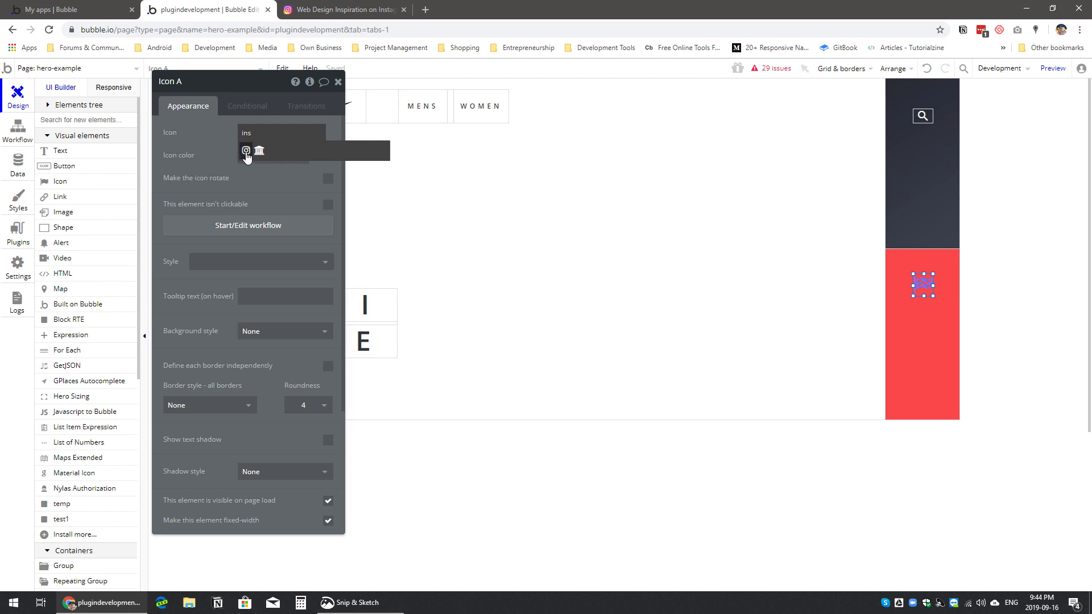
left_click(246, 151)
Step: Set the Instagram icon's height to 24 px and its colour to #FFFFFF
scroll(224, 384, "down", 3)
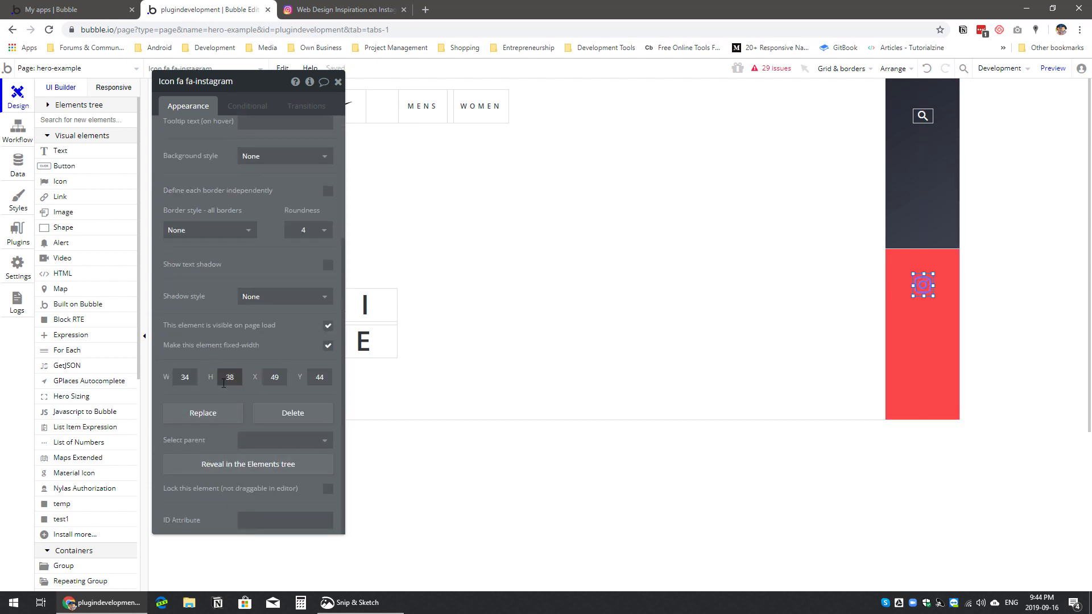
type("24")
left_click(183, 377)
scroll(251, 171, "up", 3)
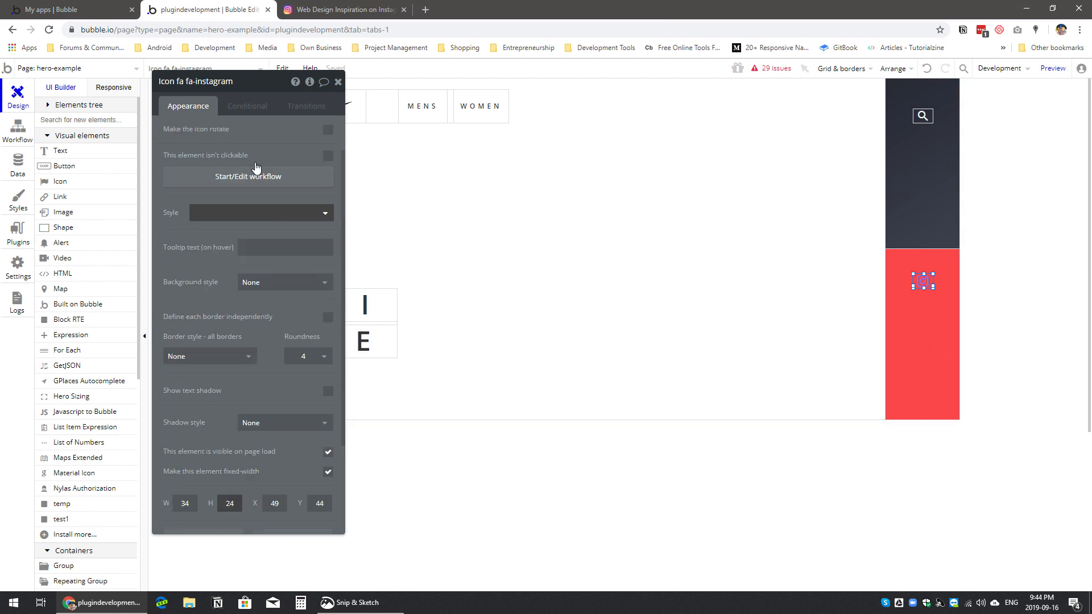
double_click(257, 152)
type("FFFFFF")
left_click(205, 167)
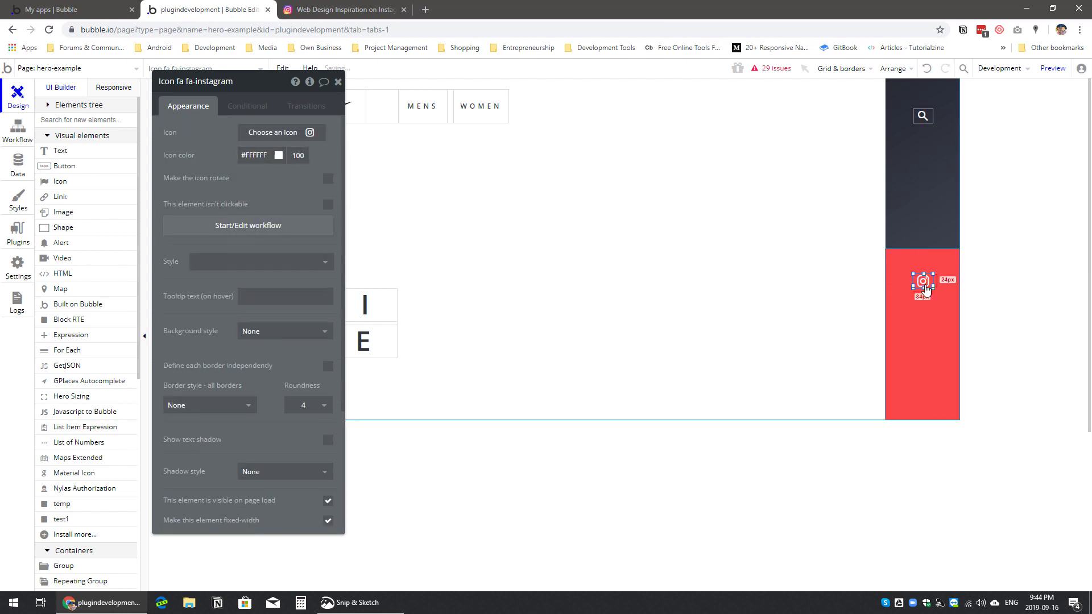
Step: Duplicate the Instagram icon twice below the original in the red panel, and change the lowest copy to the Twitter glyph
left_click_drag(927, 284, 925, 322)
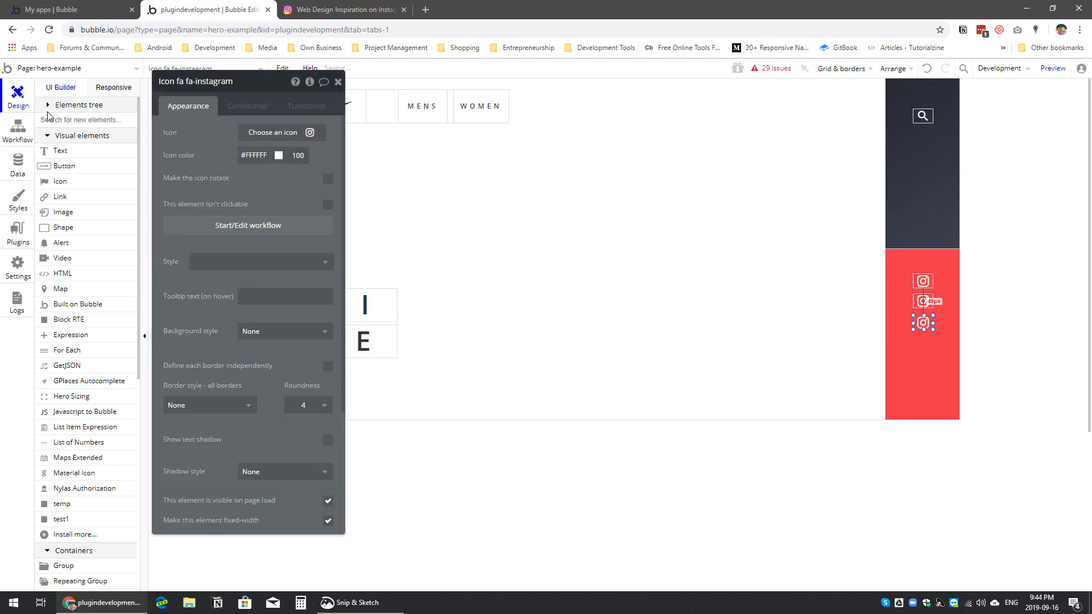
left_click(283, 139)
type("twi")
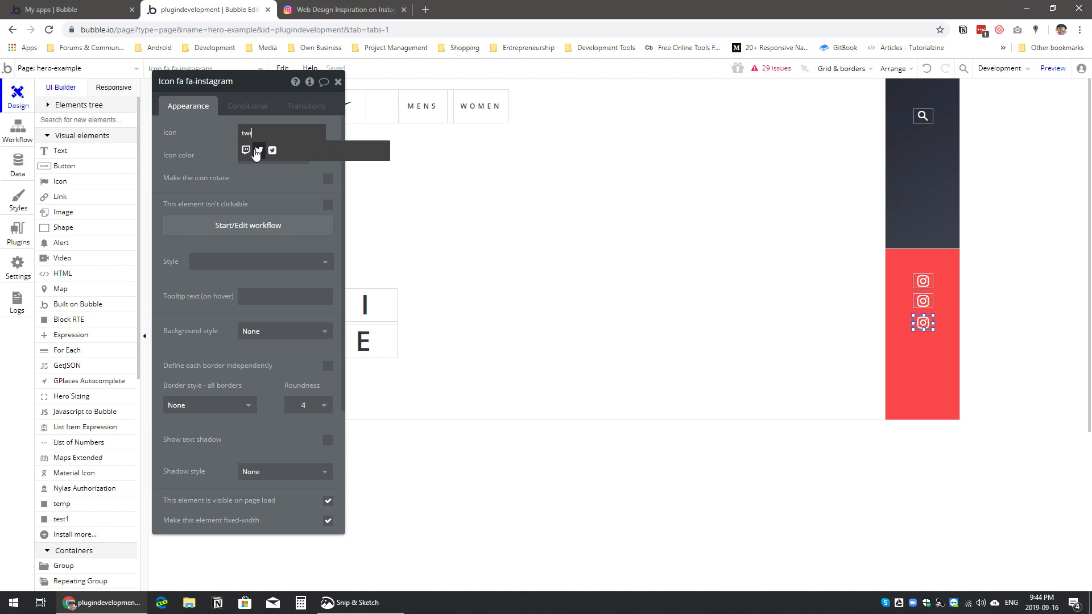
left_click(259, 150)
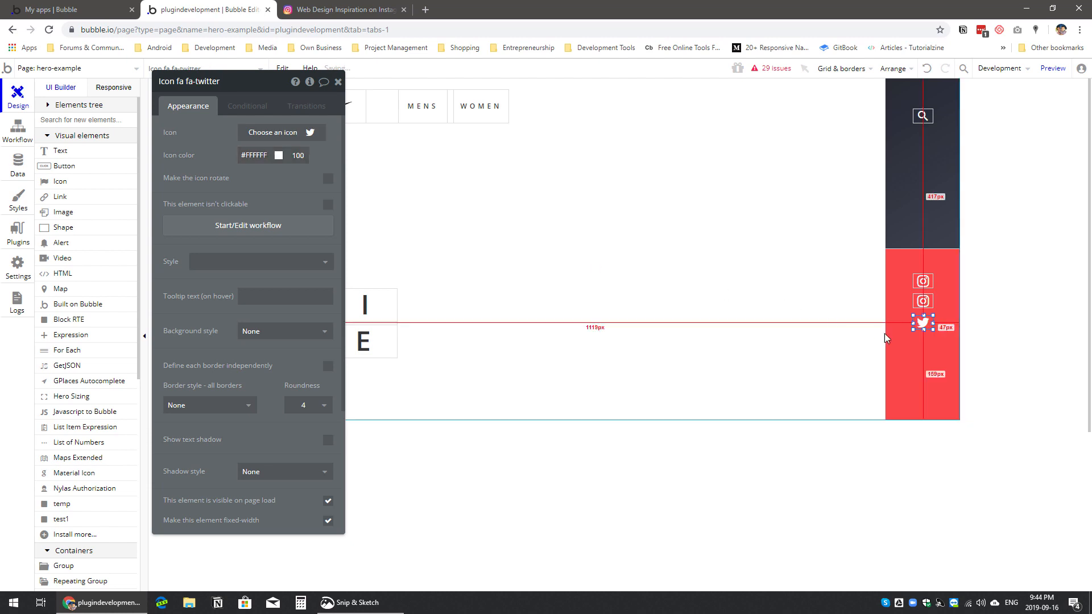
Step: Change the middle icon in the red panel to the Facebook glyph
left_click(923, 303)
left_click(286, 137)
type("fa")
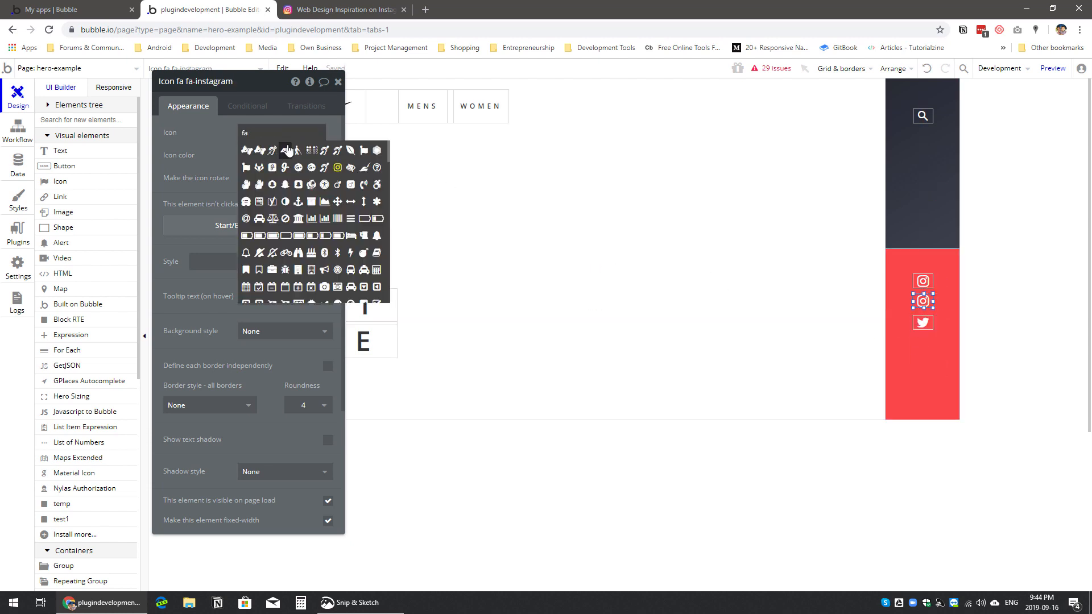
left_click(220, 162)
left_click(257, 134)
type("c")
left_click(245, 153)
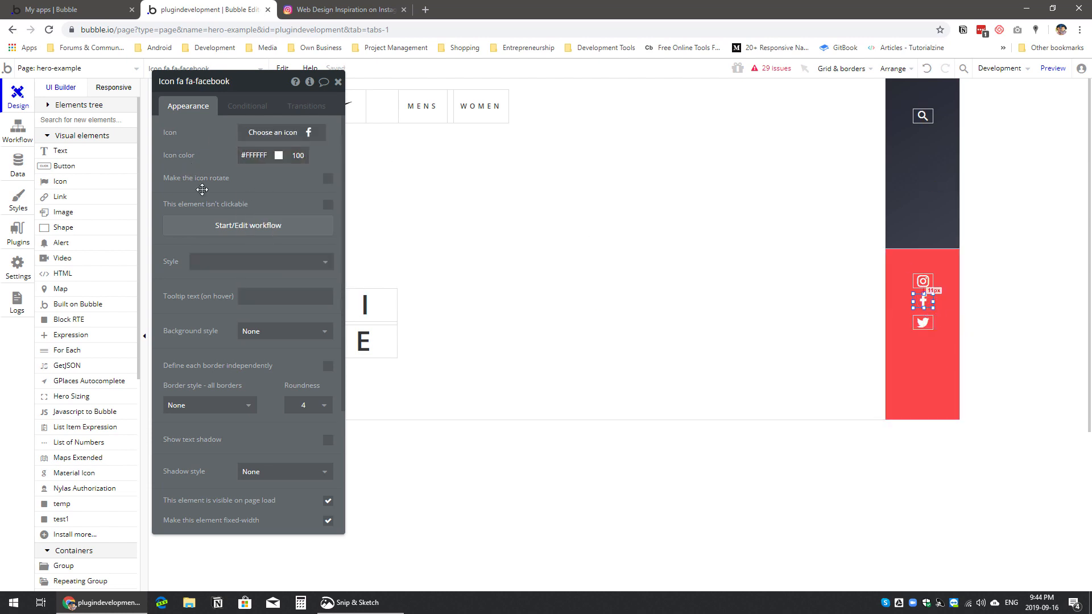
Step: Move the NIKE lettering group down the page to Y 430
left_click_drag(202, 190, 92, 181)
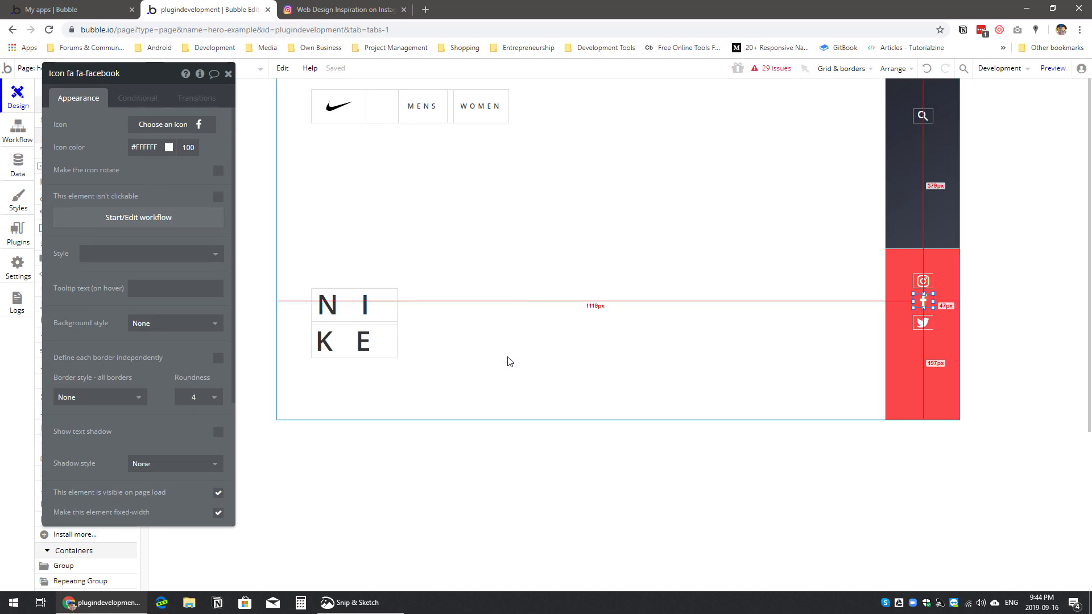
left_click(373, 325)
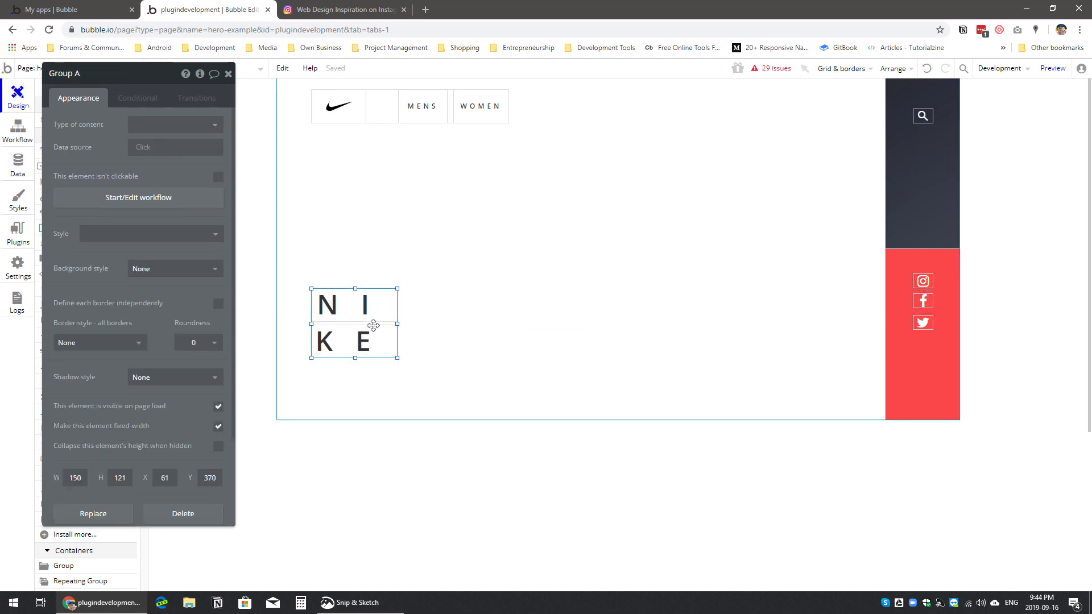
left_click_drag(373, 326, 372, 357)
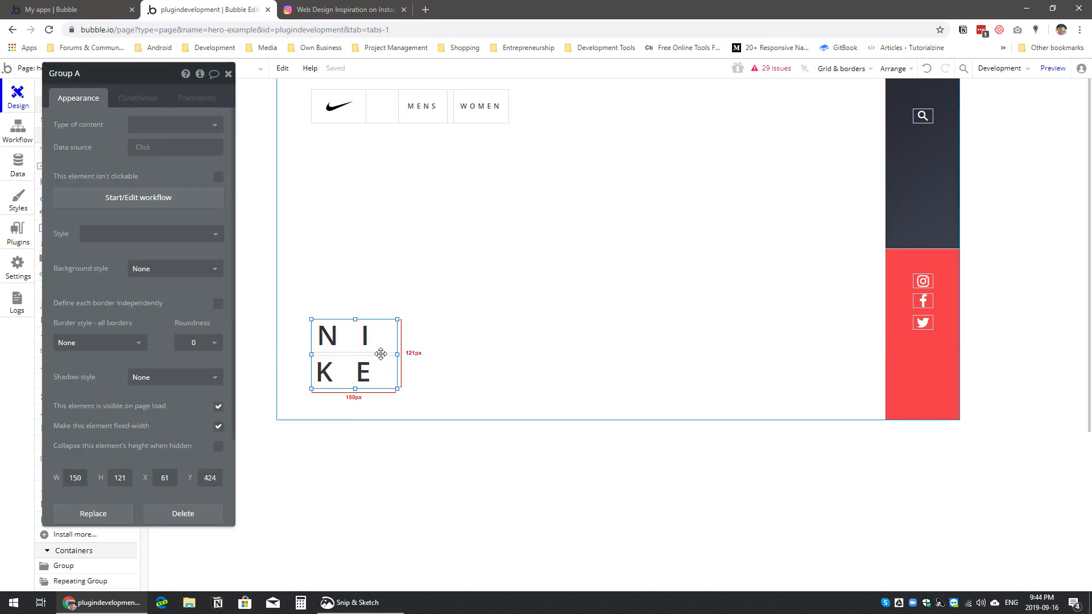
left_click_drag(380, 355, 382, 357)
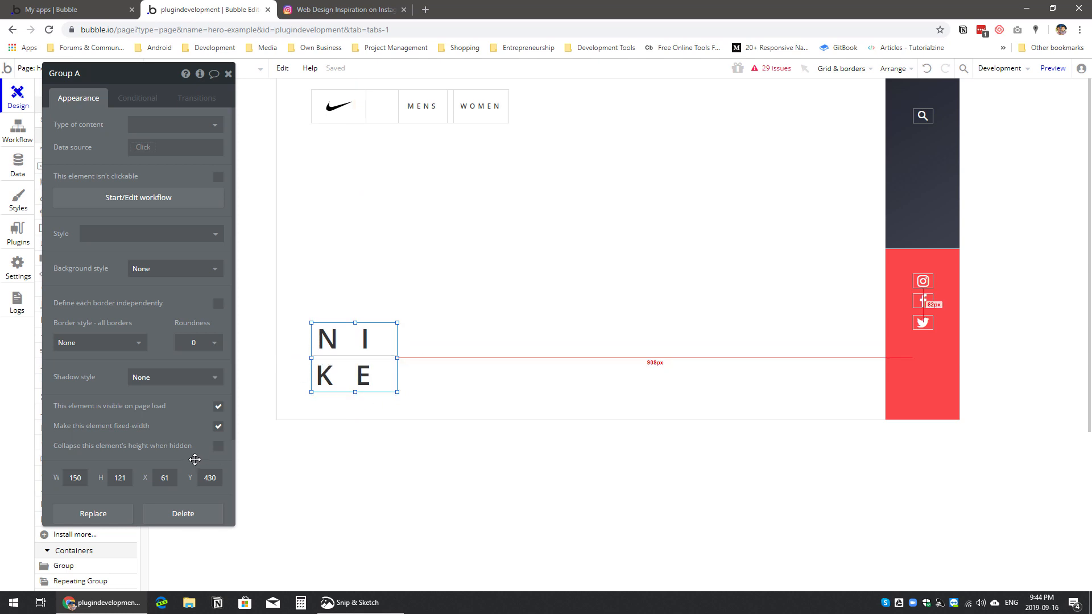
Step: Set X to 60 for both the NIKE lettering group and the logo navigation group
left_click(165, 479)
type("60")
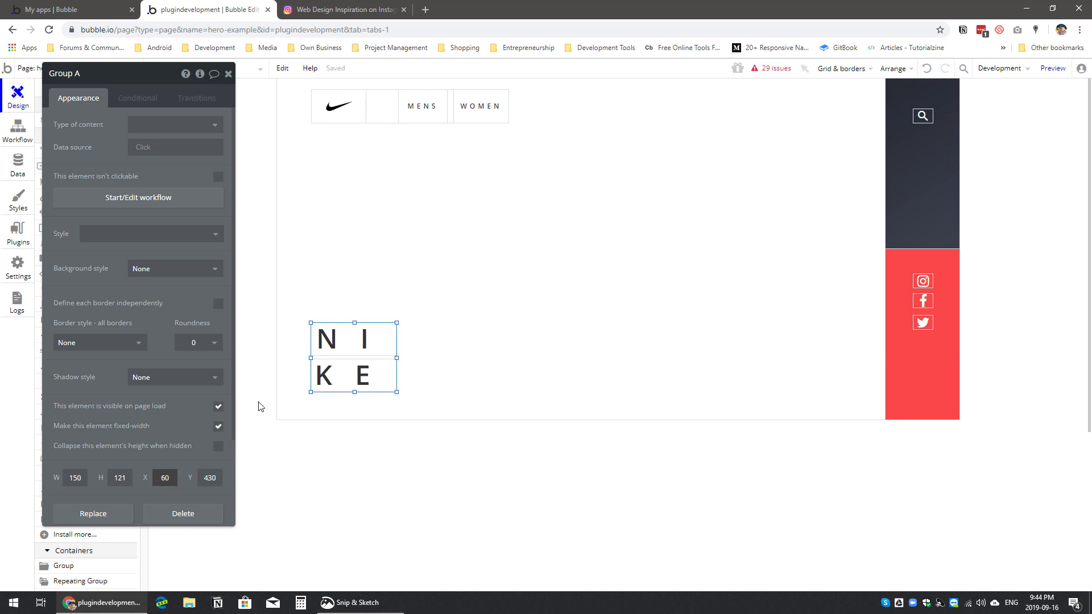
left_click(391, 108)
left_click(166, 508)
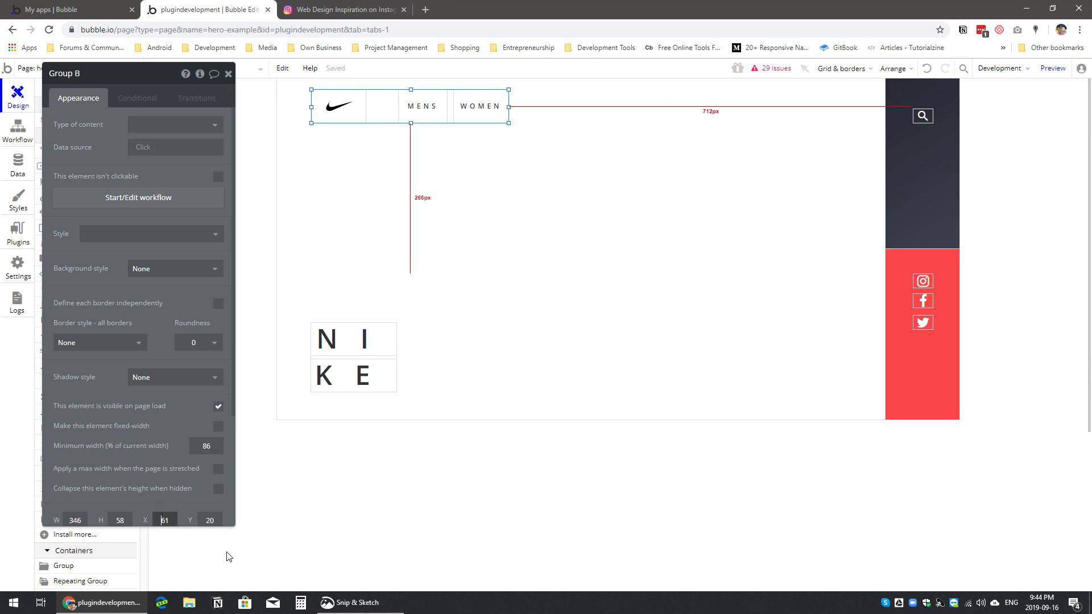
left_click(361, 359)
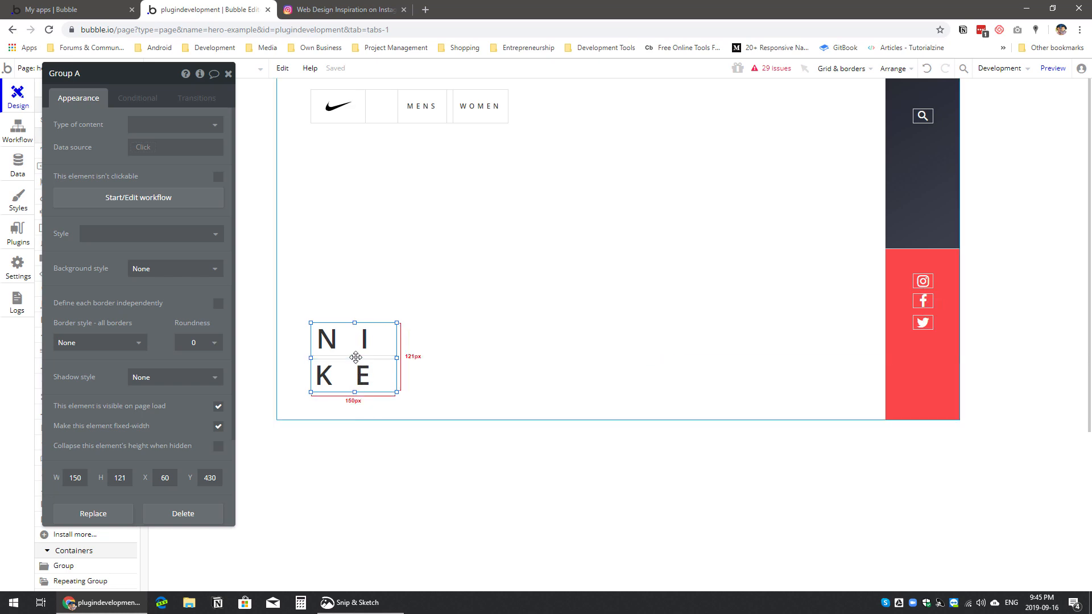
key("Down")
key("Down")
key("Down")
key("Down")
key("Down")
key("Down")
key("Down")
key("Down")
key("Down")
key("Down")
key("Down")
key("Down")
key("Down")
key("Down")
key("Down")
key("Down")
key("Down")
key("Down")
key("Down")
key("Down")
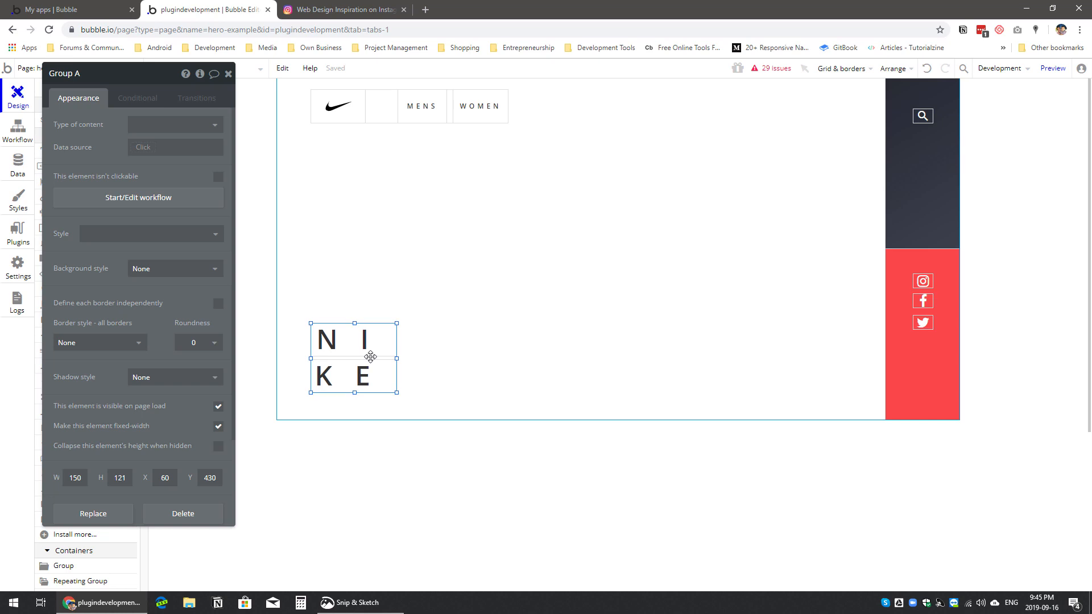
key("Down")
key("Down")
key("Down")
key("Down")
key("Down")
key("Down")
key("Down")
key("Down")
key("Down")
key("Down")
key("Down")
key("Down")
key("Down")
key("Down")
key("Down")
key("Down")
key("Down")
key("Down")
key("Down")
key("Down")
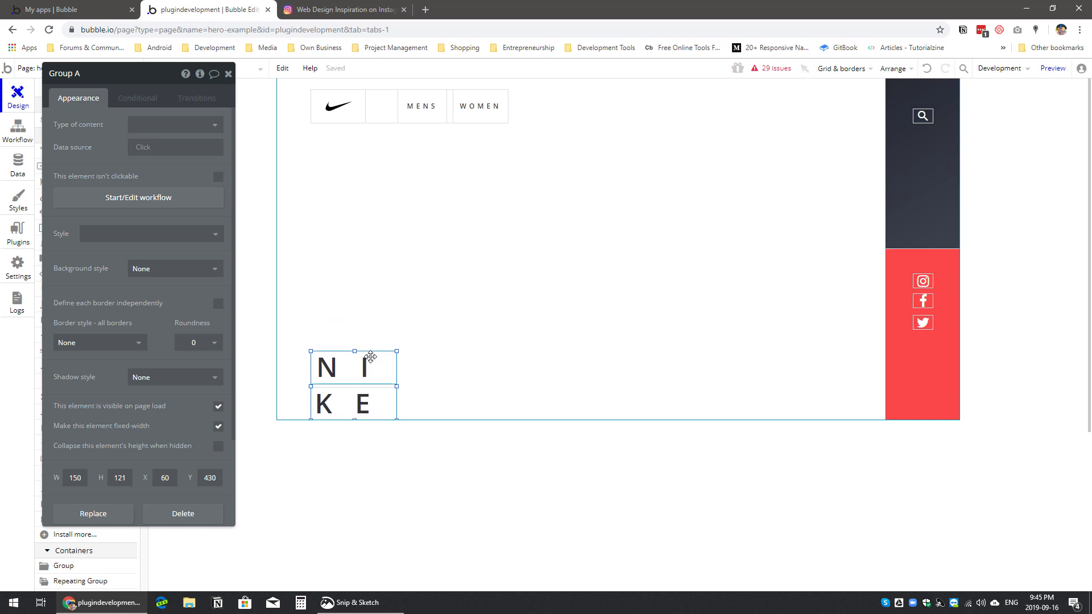
key("Down")
key("Down")
key("Down")
key("Down")
key("Down")
key("Down")
key("Down")
key("Down")
key("Down")
key("Down")
key("Down")
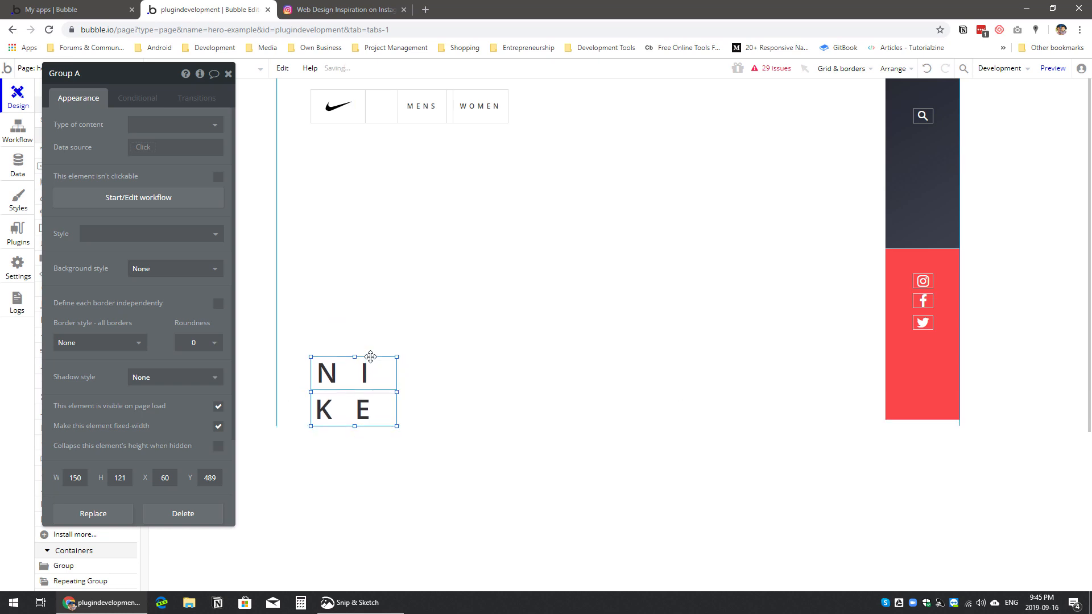
key("ctrl+z")
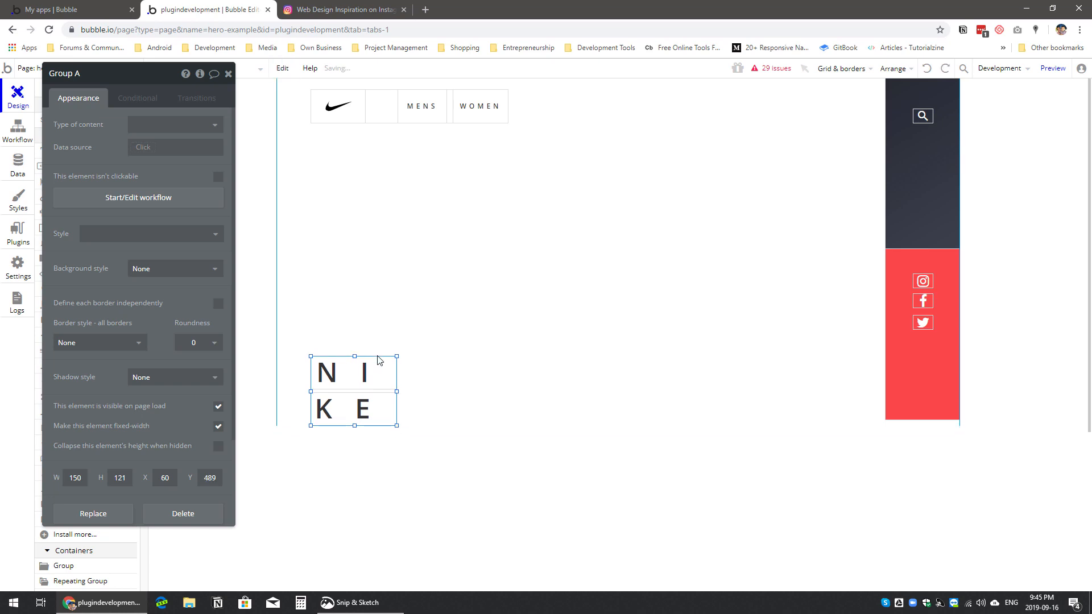
key("ctrl+z")
left_click(404, 389)
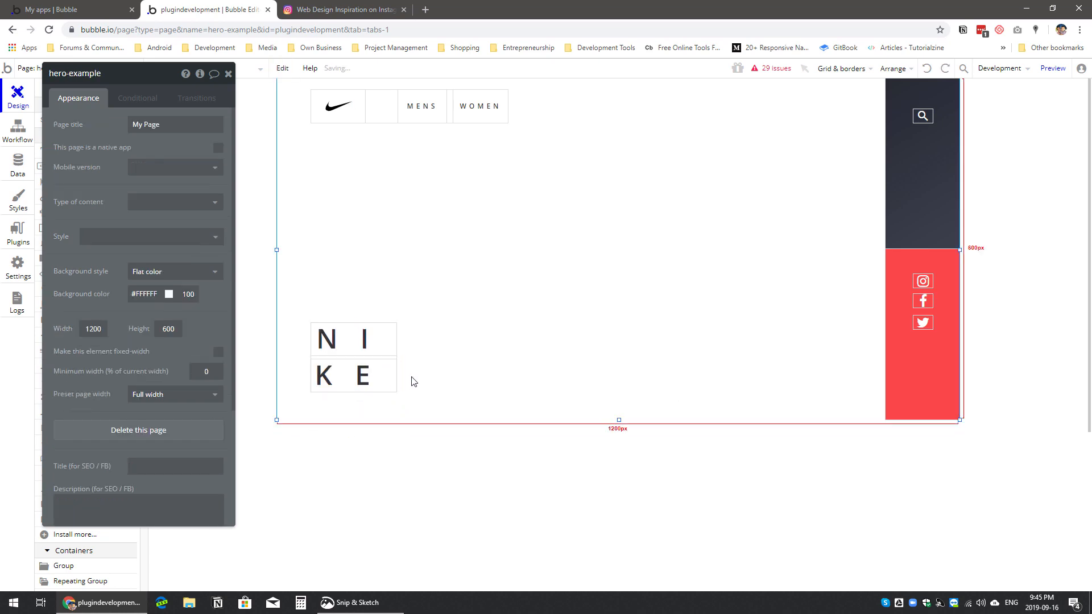
Step: Nudge the NIKE lettering group vertically to Y 447, keeping its X at 60
left_click(353, 359)
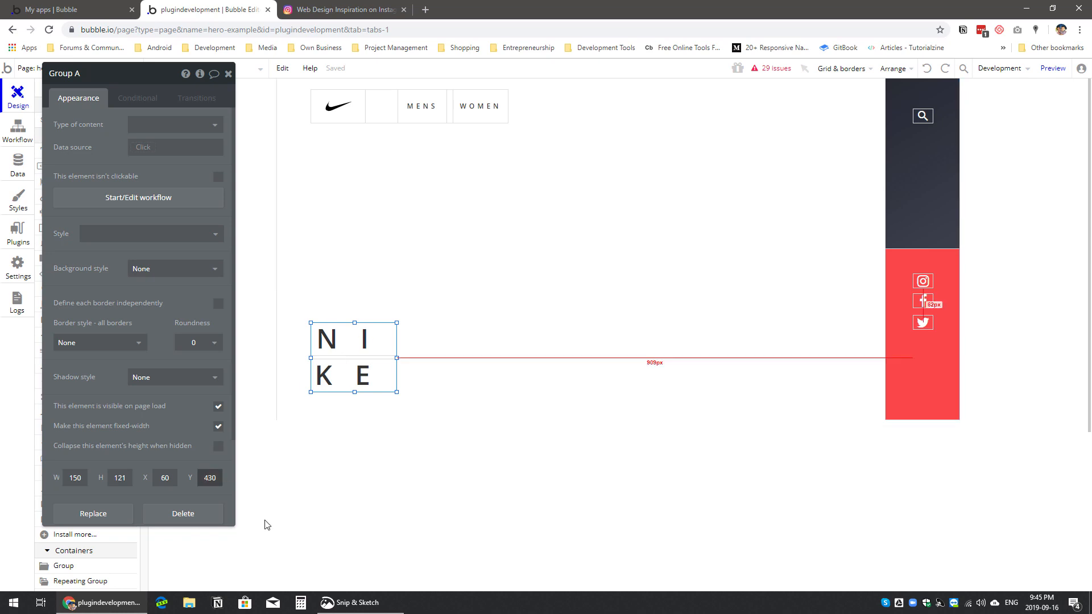
key("Down")
key("Down")
key("Down")
key("Down")
key("Down")
key("Down")
key("Down")
key("Down")
key("Down")
key("Down")
key("Down")
key("Down")
key("Down")
key("Down")
key("Down")
key("Down")
key("Down")
key("Down")
key("Down")
key("Down")
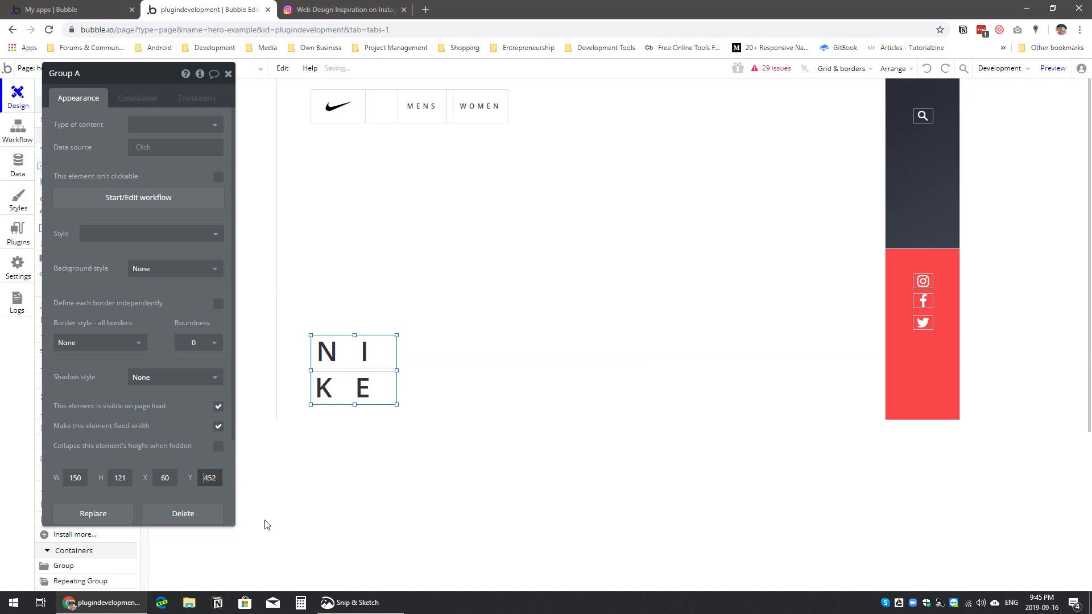
left_click(434, 373)
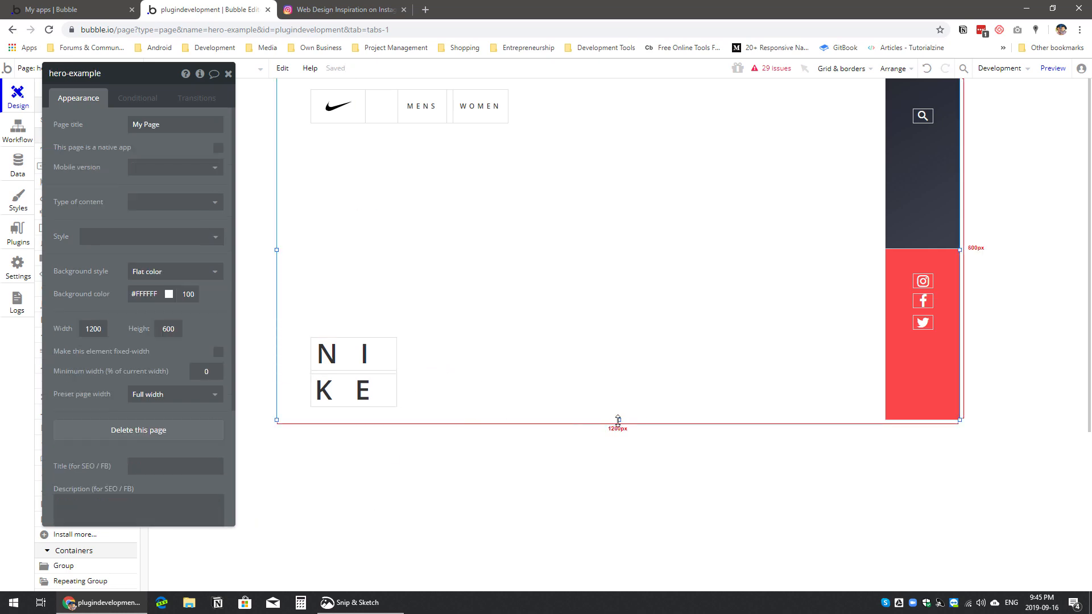
left_click(377, 372)
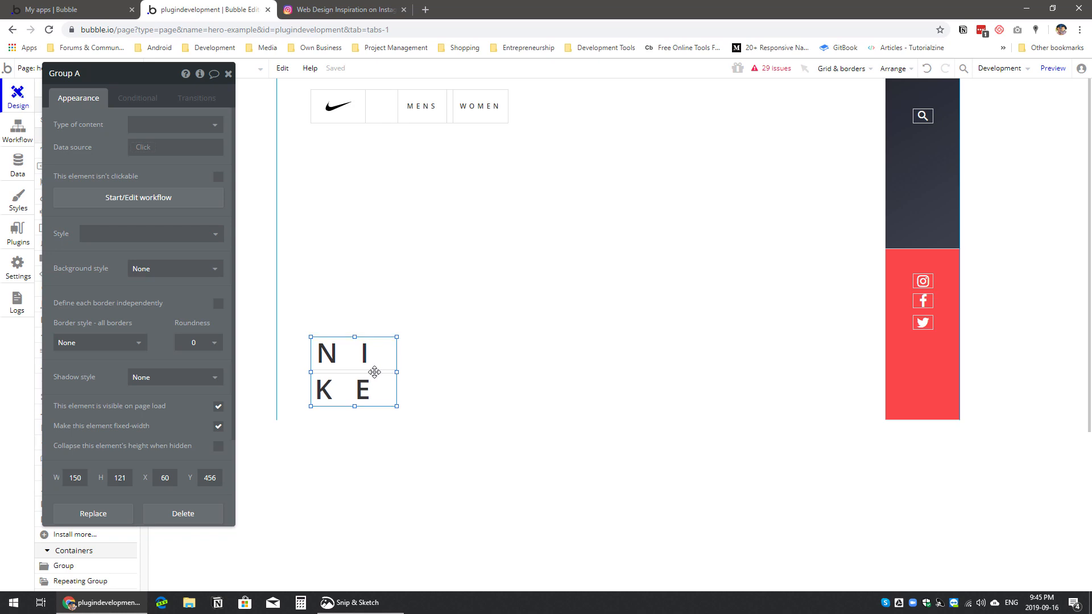
key("Up")
key("Up")
key("Up")
key("Up")
key("Up")
key("Up")
key("Up")
key("Up")
key("Up")
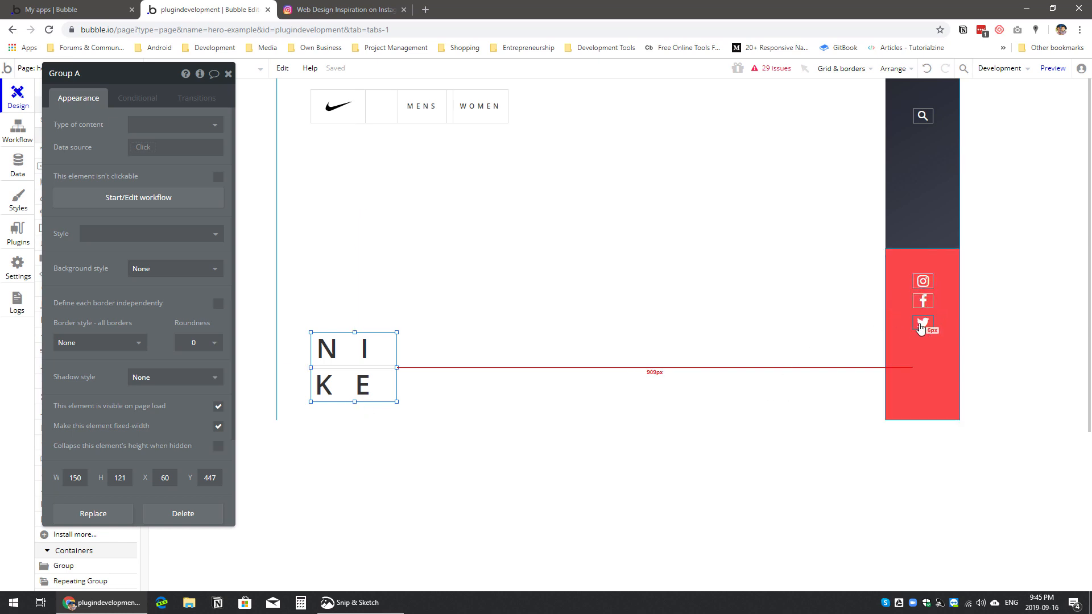
Step: Move the three social icons lower in the red panel, with the Twitter icon near the NIKE group's bottom edge
left_click_drag(918, 332, 918, 391)
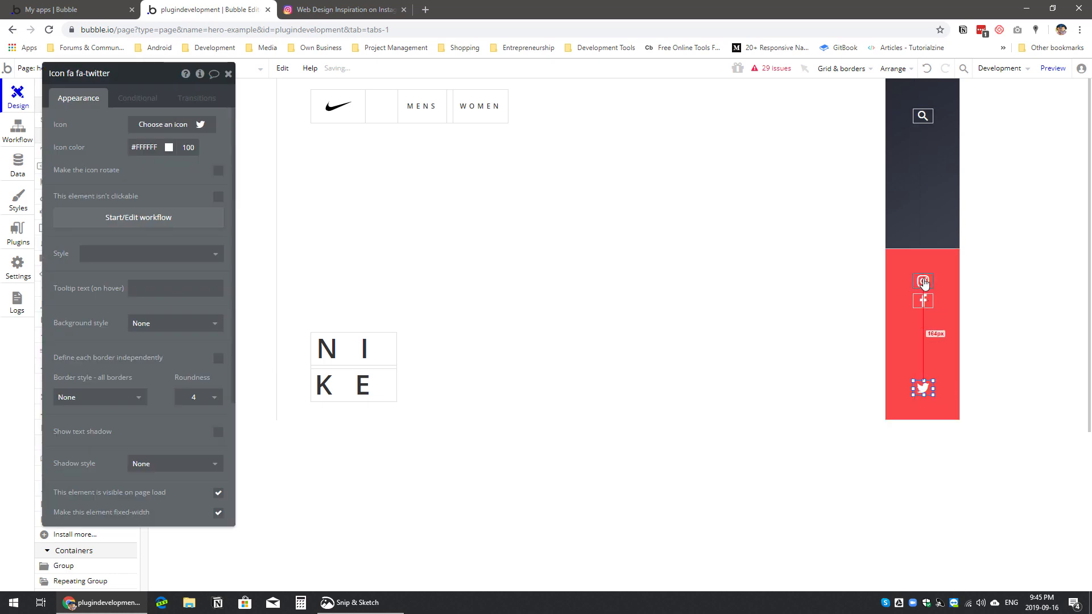
left_click_drag(922, 281, 922, 348)
left_click_drag(922, 392, 923, 394)
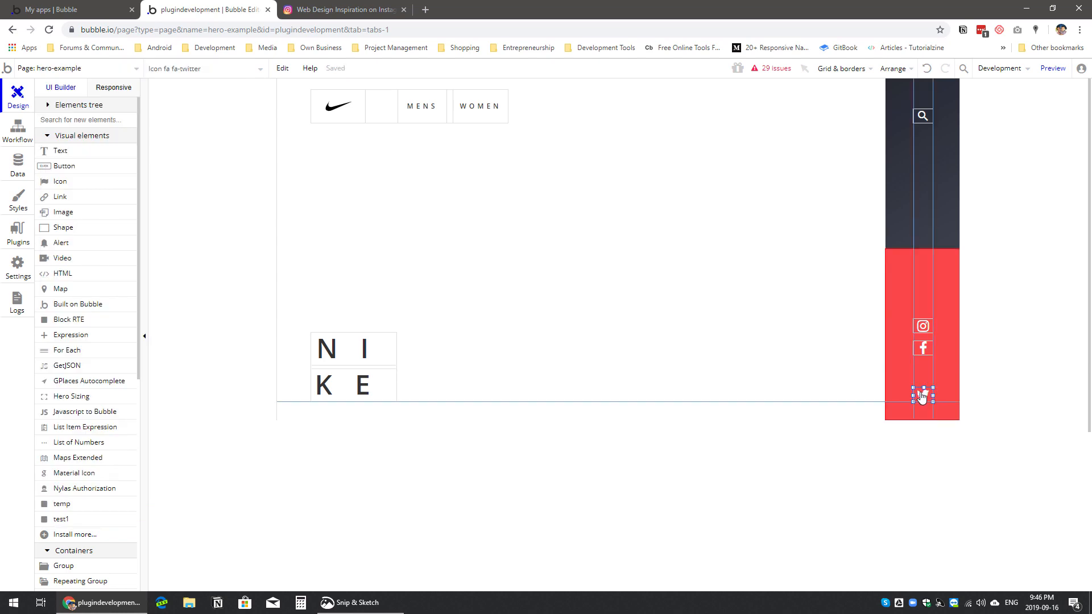
Step: Distribute the Instagram, Facebook and Twitter icons vertically in the red panel
left_click(922, 348, "shift")
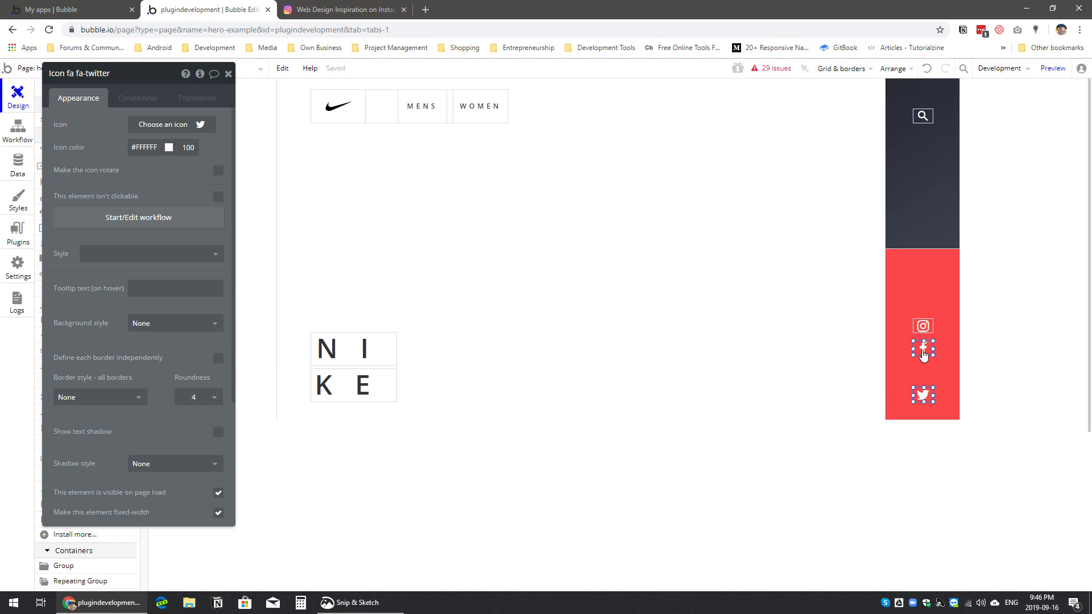
left_click(922, 326, "shift")
left_click(903, 69)
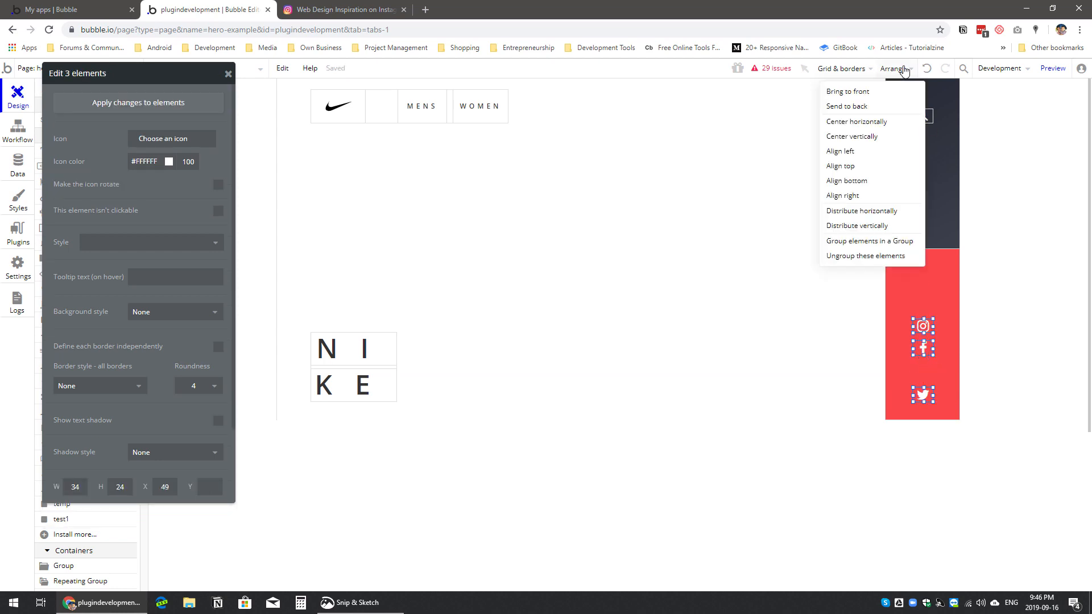
left_click(862, 226)
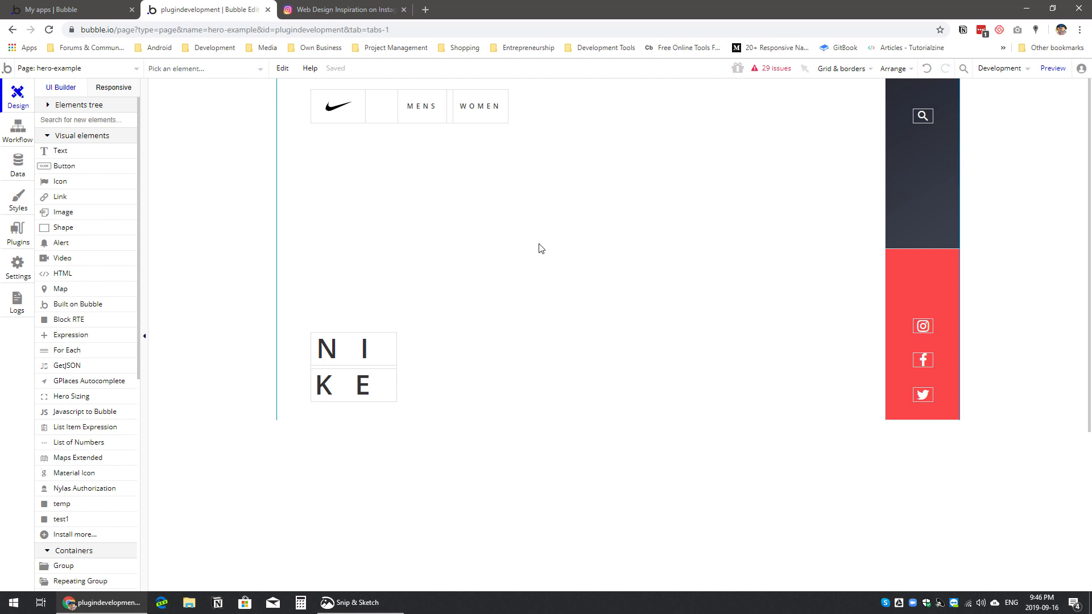
Step: Compare the hero-example page with the Nike reference design on Instagram and return to the Bubble editor
key("ctrl+Tab")
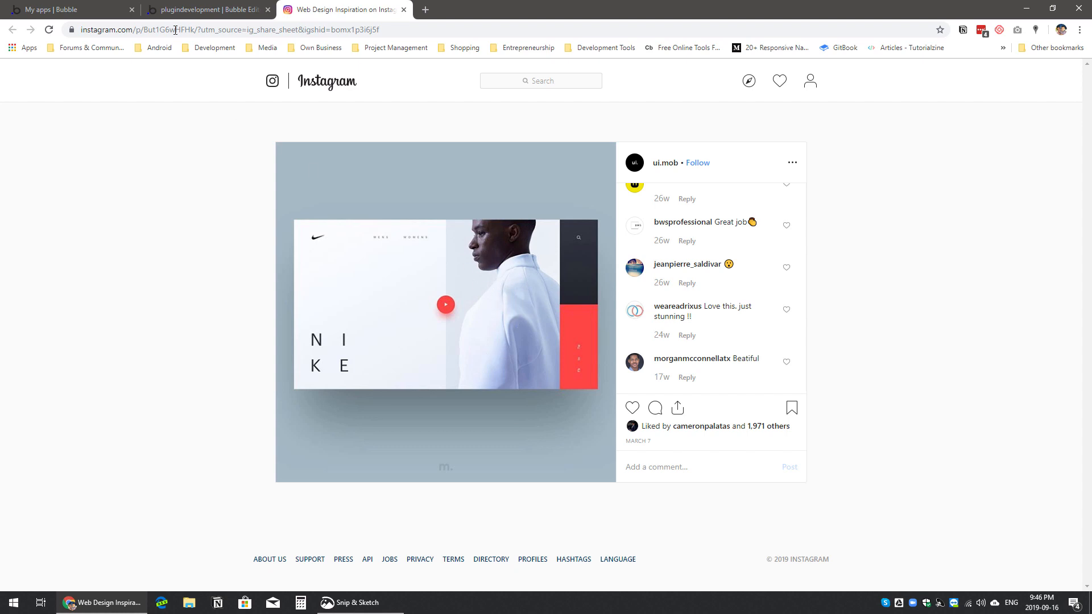
left_click(182, 9)
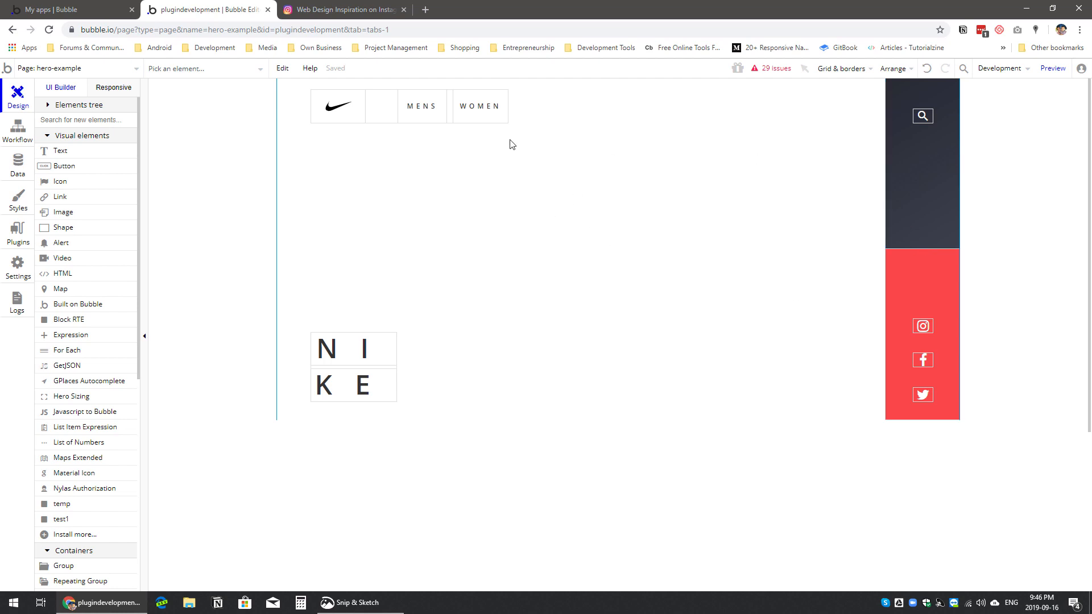
left_click(353, 10)
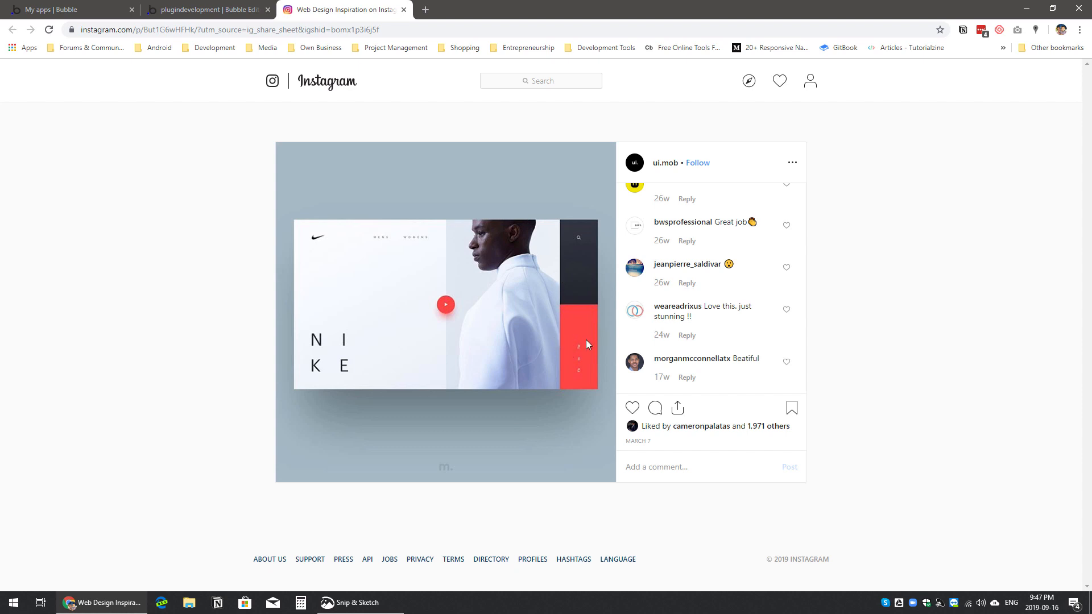
left_click(230, 14)
Step: Group the dark search panel and the red social panel into one group
left_click(943, 202)
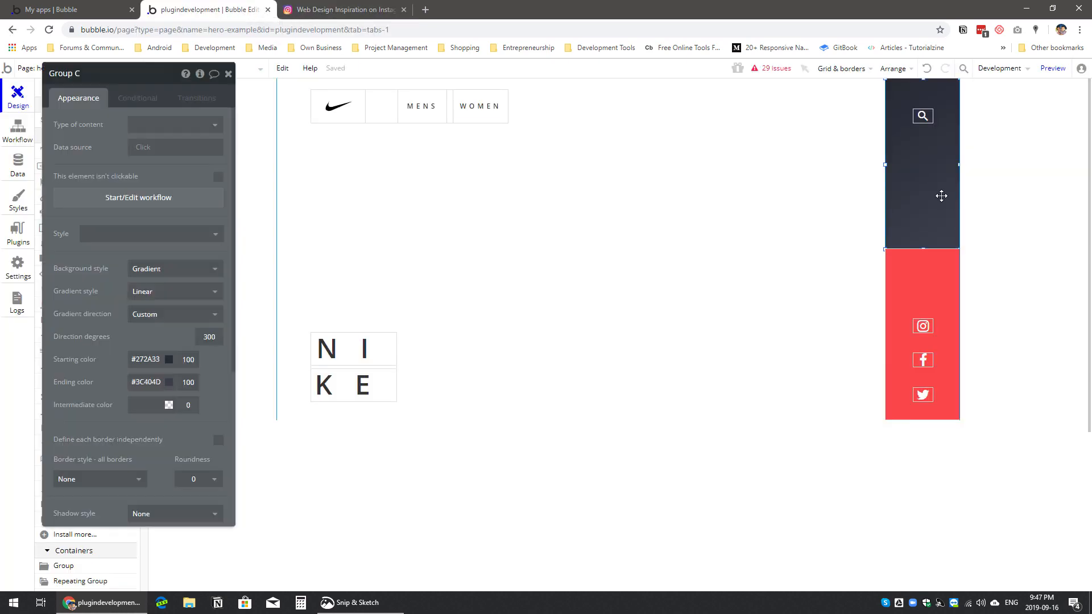
left_click(898, 275, "shift")
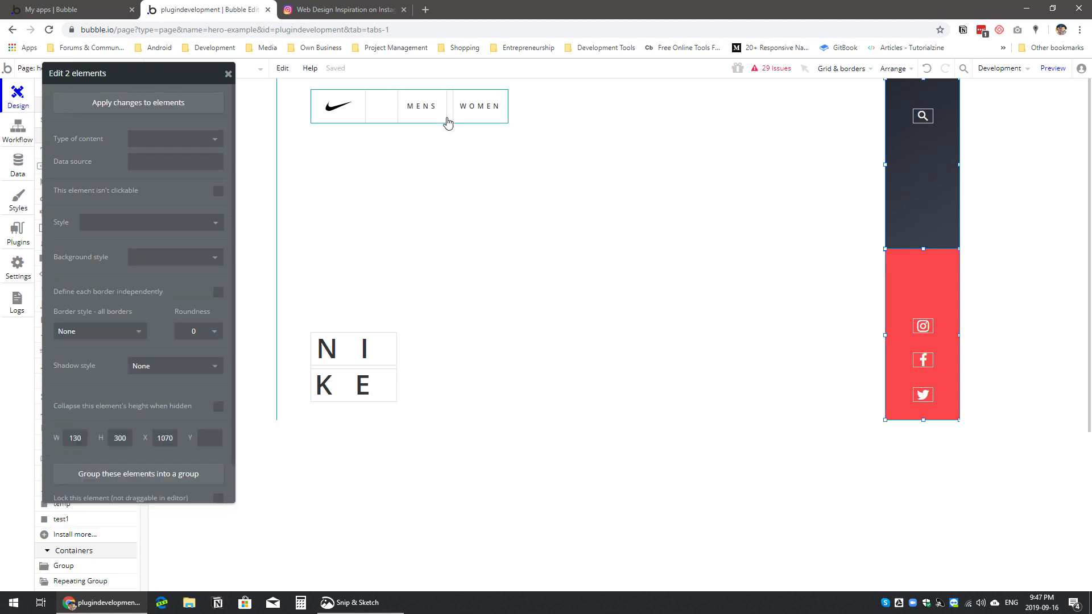
left_click(282, 68)
left_click(325, 366)
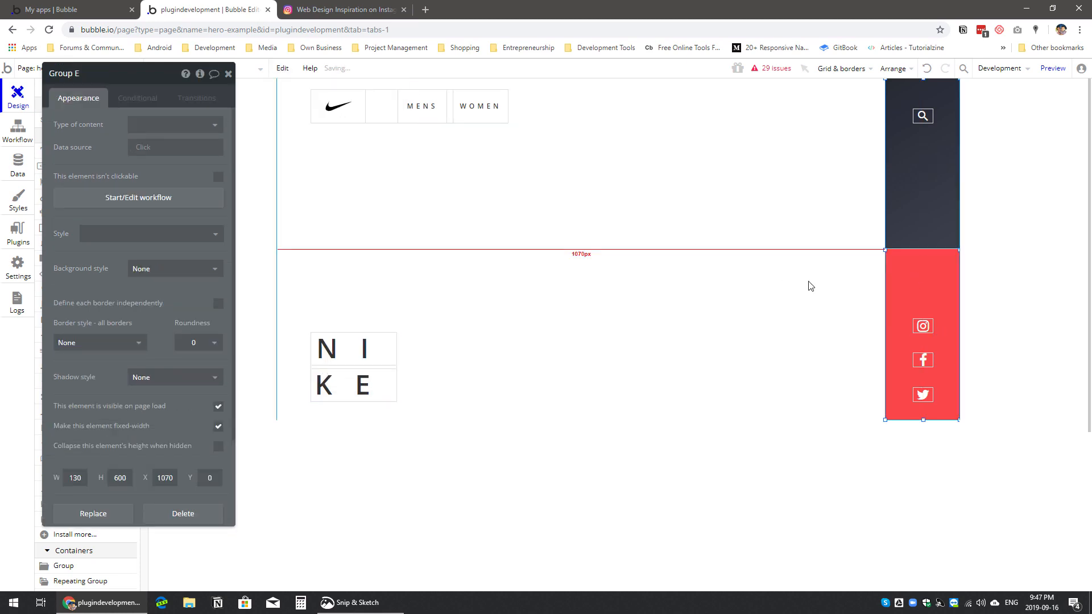
Step: Widen the side panels' group leftward to about the page's middle, 601 px wide at X 599
left_click_drag(885, 252, 626, 251)
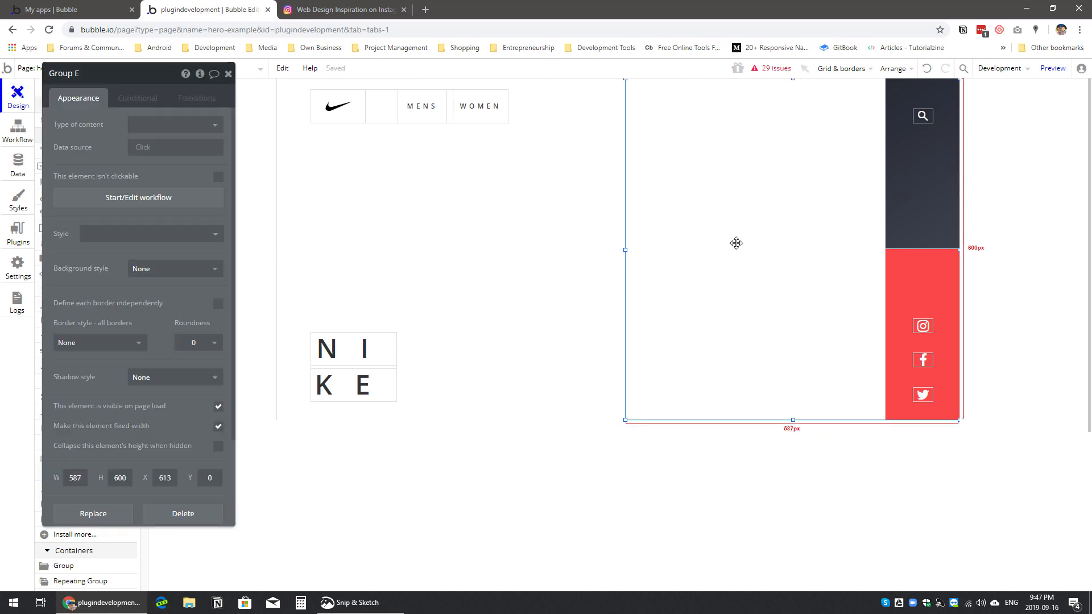
left_click_drag(625, 251, 618, 250)
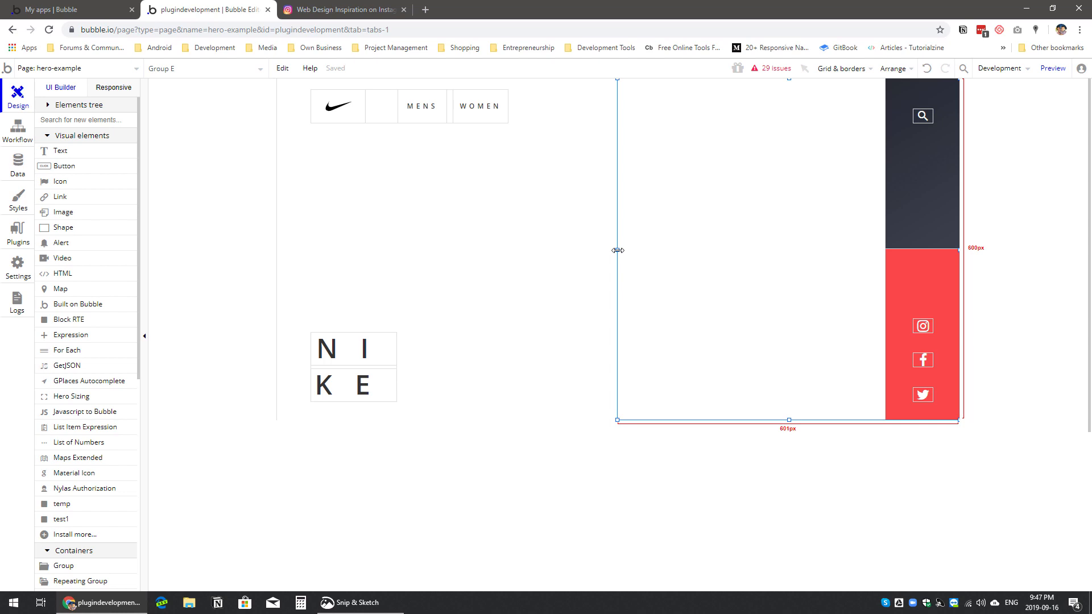
left_click_drag(617, 251, 617, 250)
double_click(649, 290)
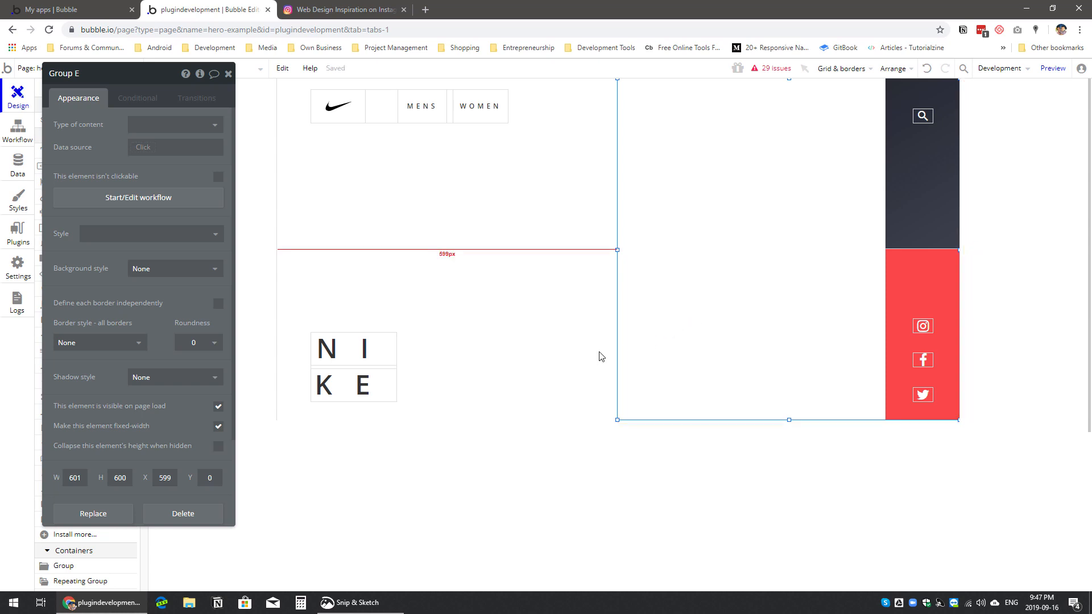
left_click(534, 370)
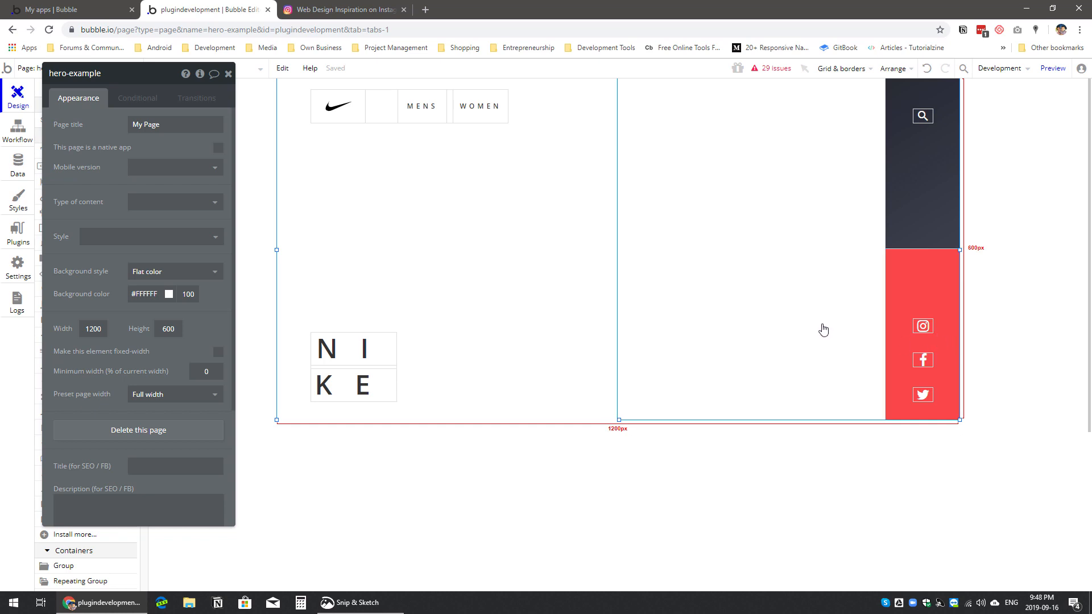
Step: Group the side panels' group, logo navigation and NIKE lettering together and extend that group to the page's full 1200 px width
left_click(738, 293)
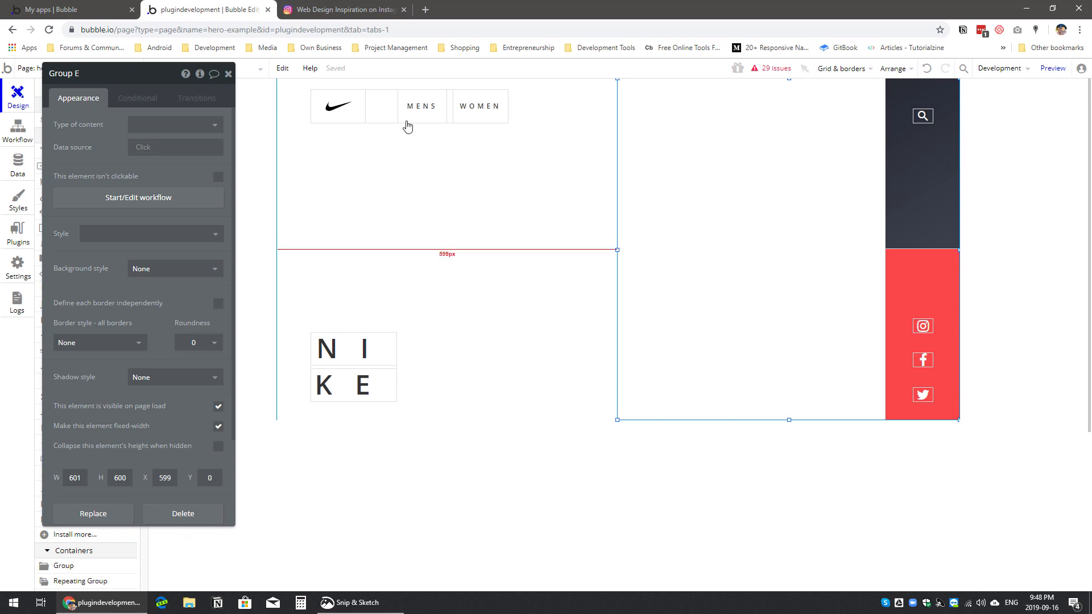
left_click(377, 114, "shift")
left_click(361, 377, "shift")
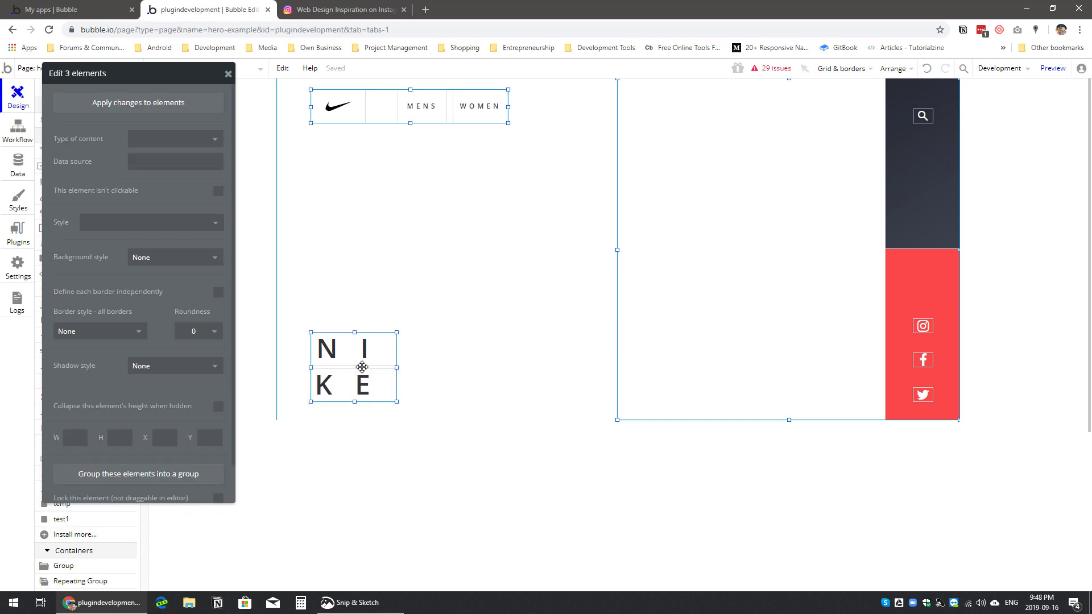
left_click(157, 476)
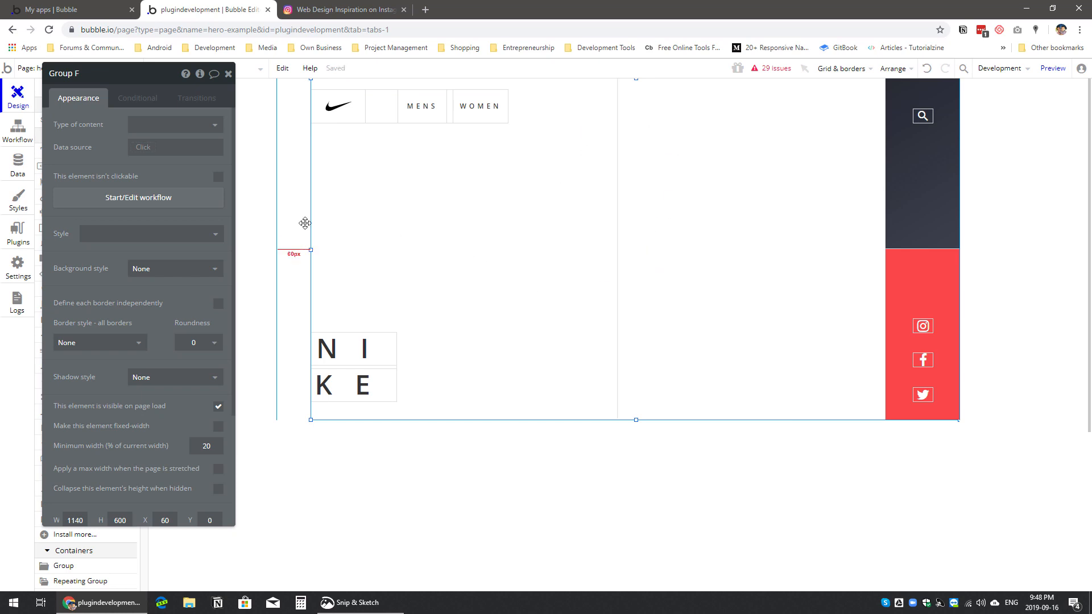
left_click_drag(311, 249, 270, 248)
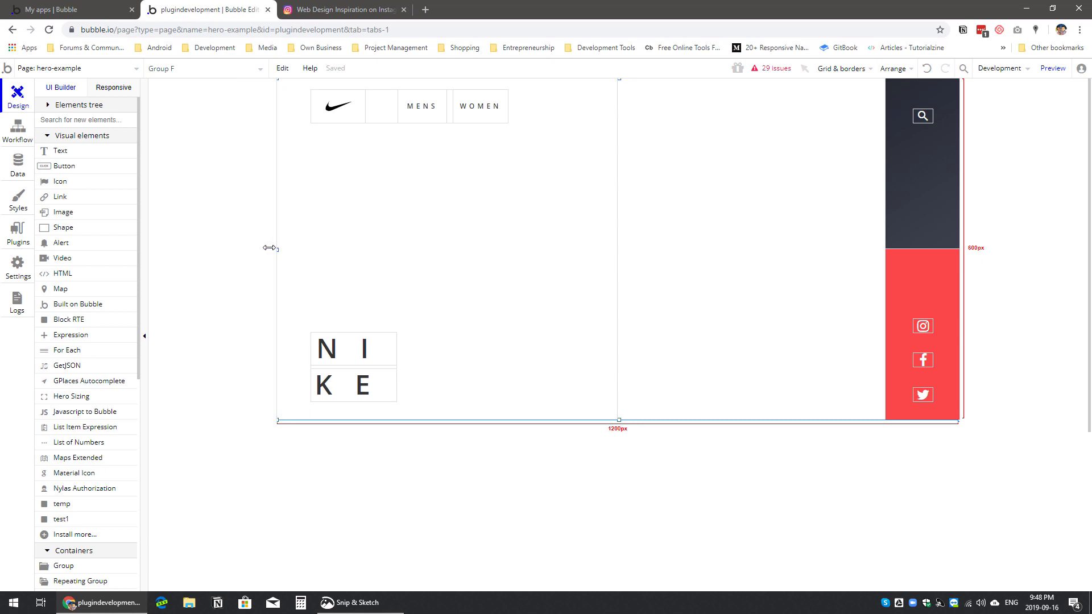
Step: Set the page background to the EJTjetc8tPs Unsplash photo from Downloads, centred and as wide as the parent element
left_click(269, 248)
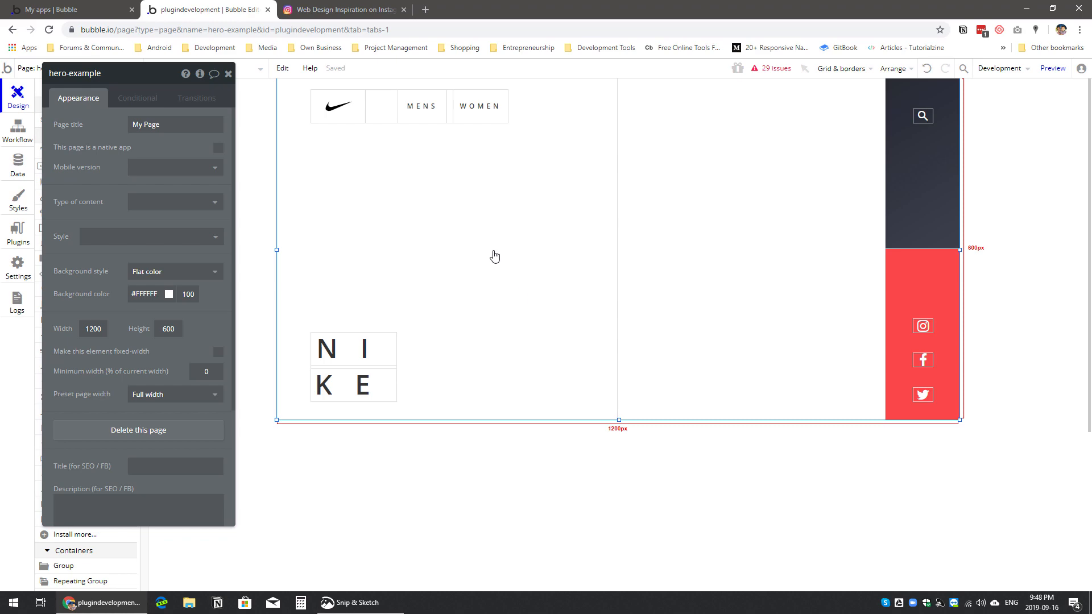
left_click(140, 271)
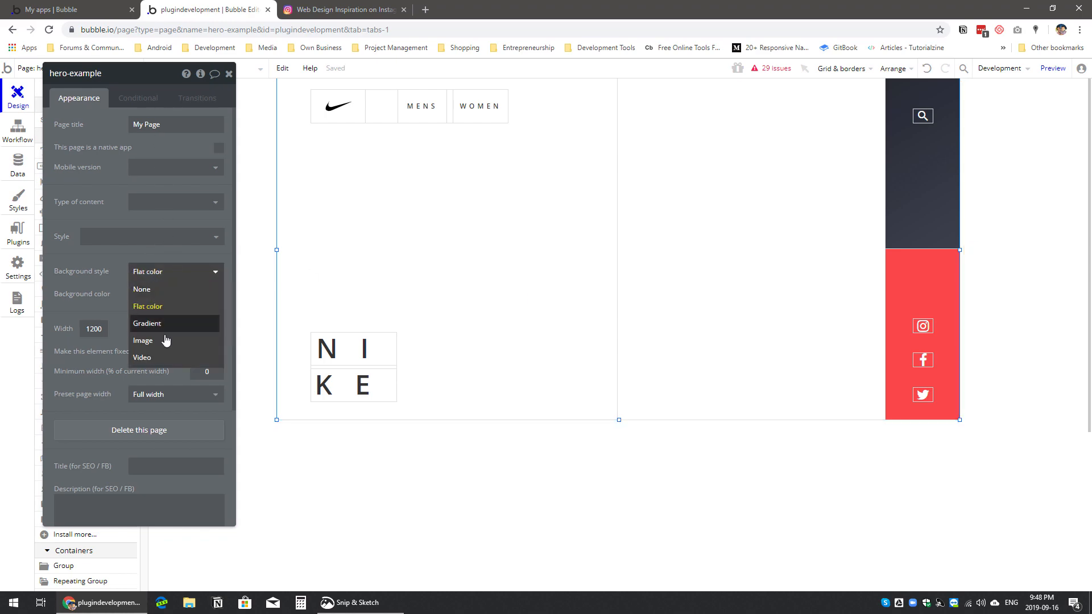
left_click(173, 339)
left_click(151, 306)
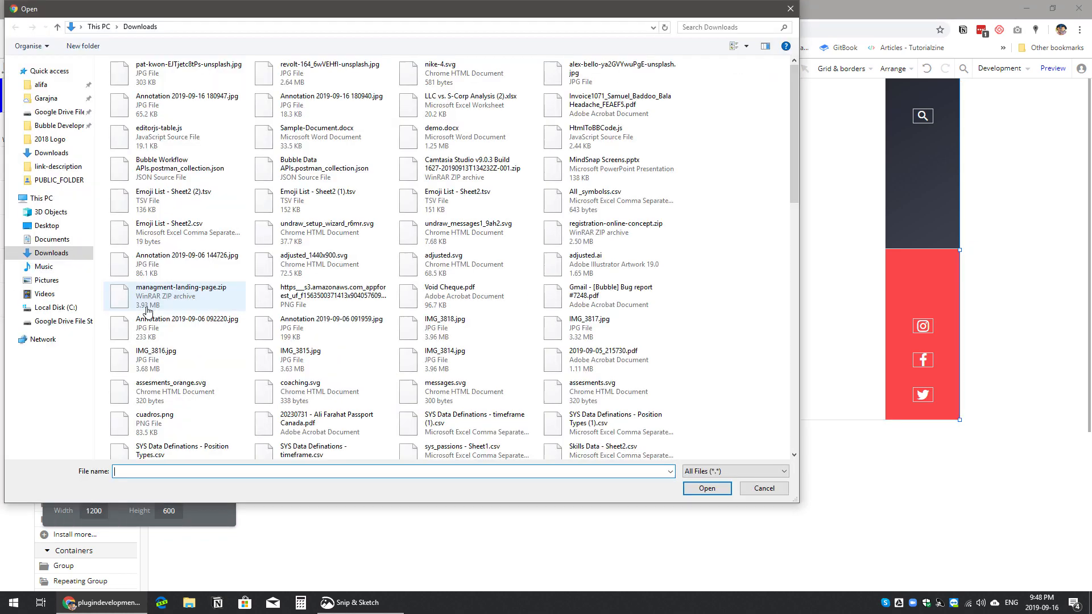
double_click(178, 73)
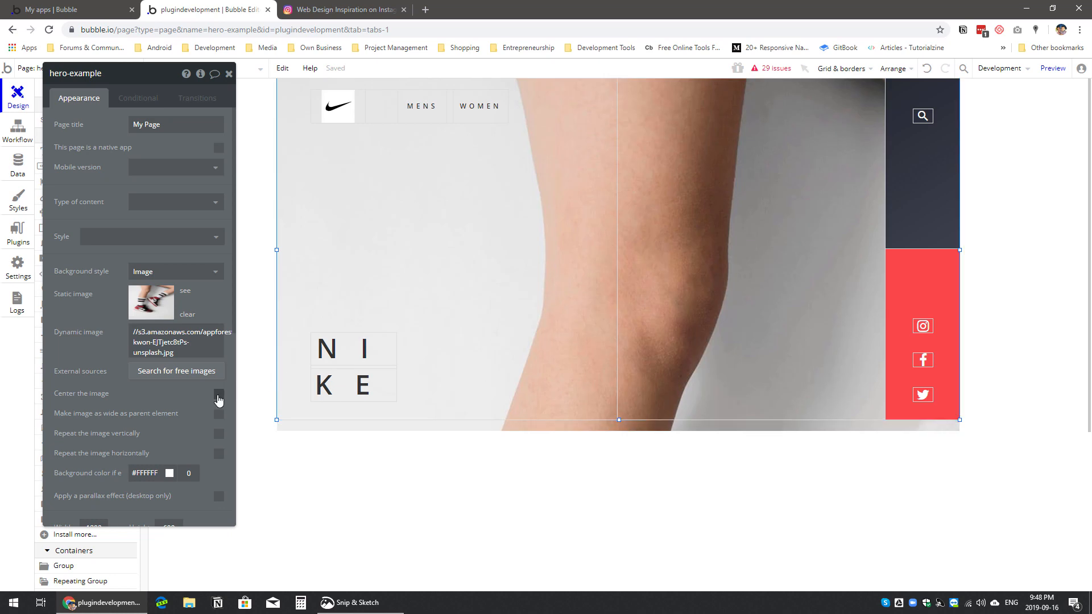
left_click(219, 395)
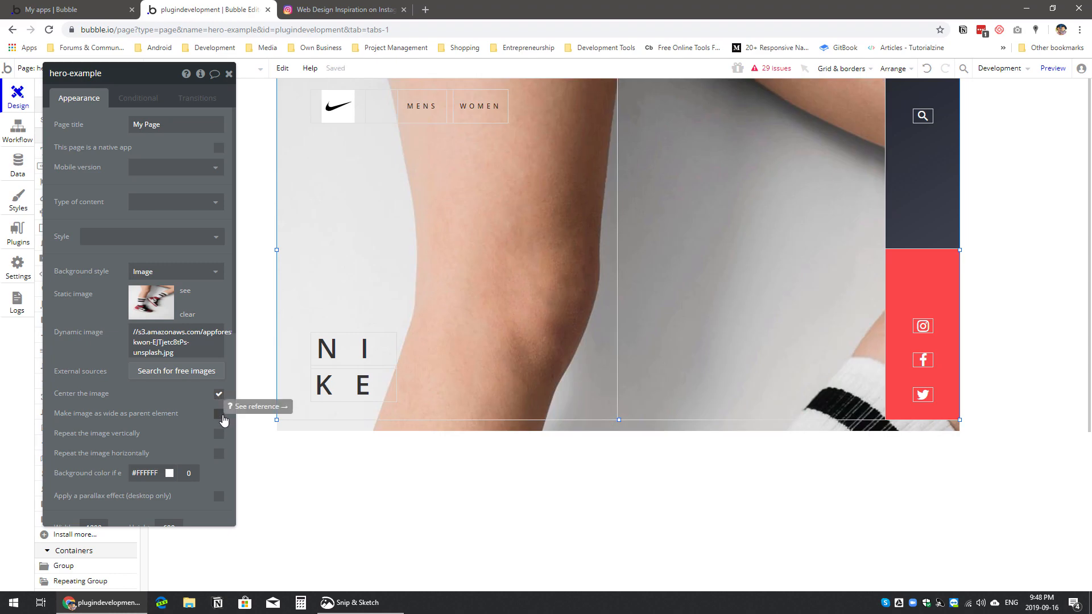
left_click(219, 416)
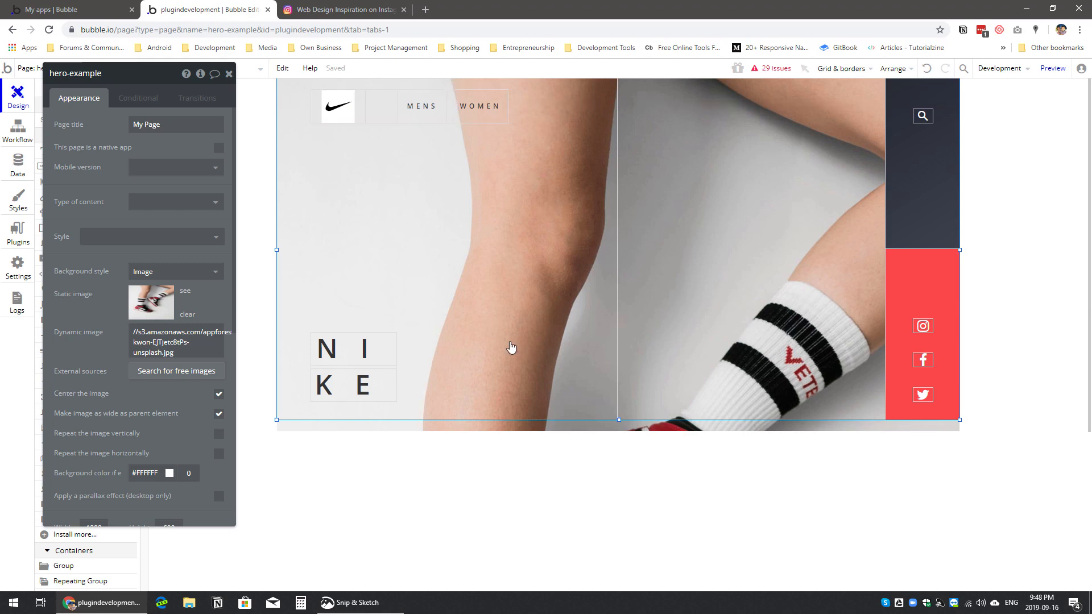
Step: Group the logo navigation and NIKE lettering and give the group a flat #FFFFFF background
left_click(374, 118)
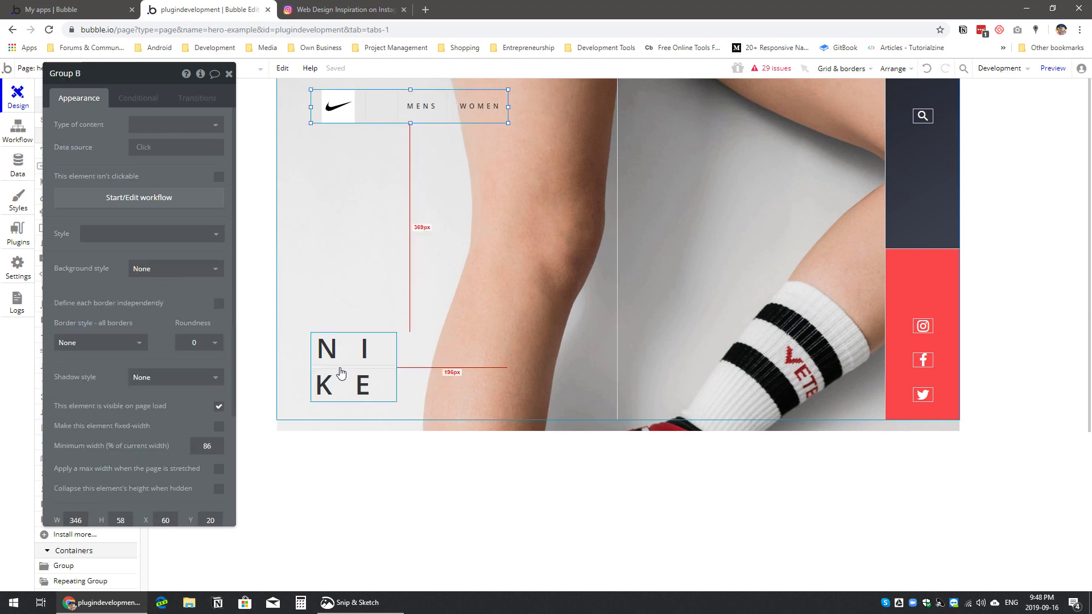
left_click(339, 368, "shift")
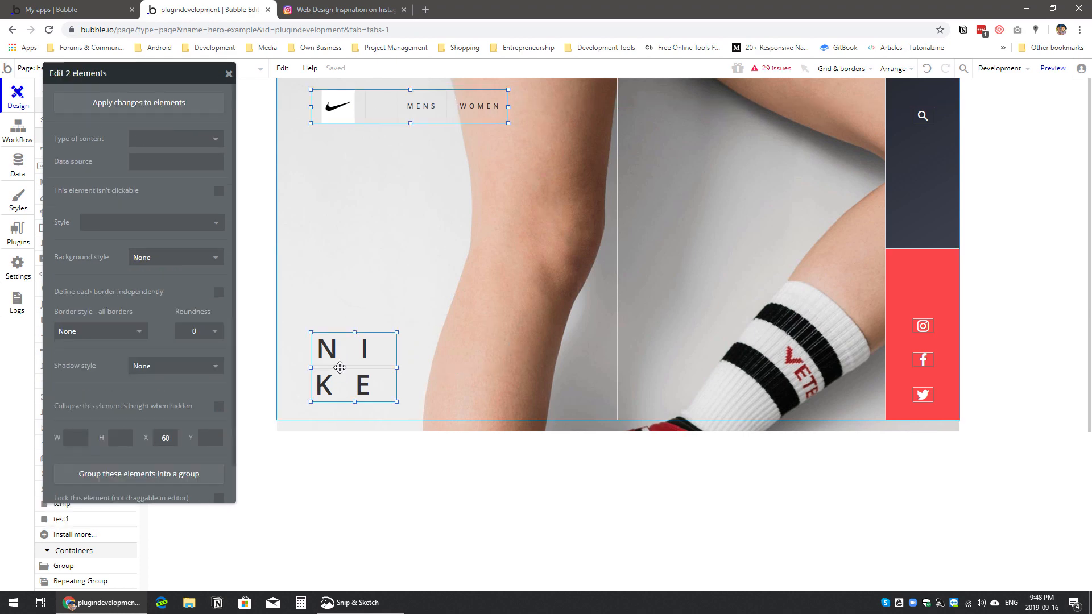
left_click(282, 68)
left_click(301, 362)
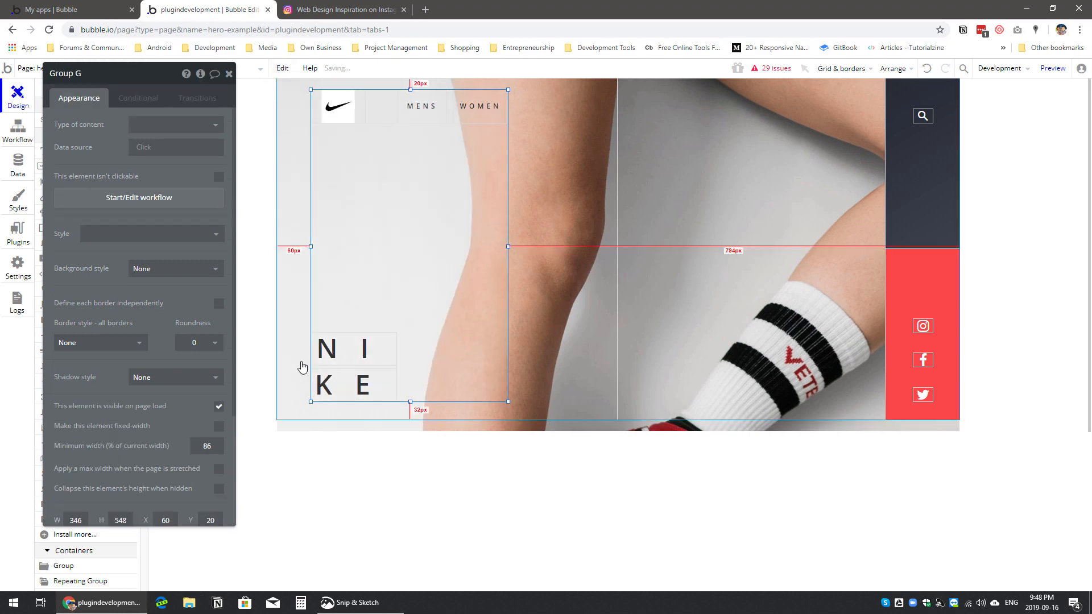
left_click(167, 268)
left_click(162, 307)
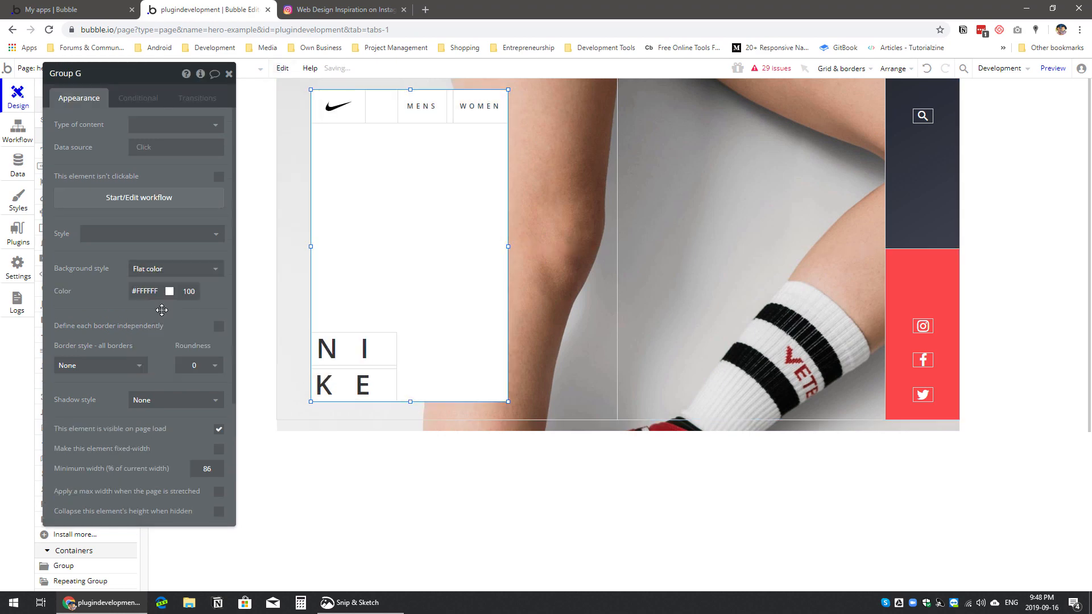
Step: Stretch the white group to the page's left, top and bottom edges and rightward to the side panels' group
double_click(387, 410)
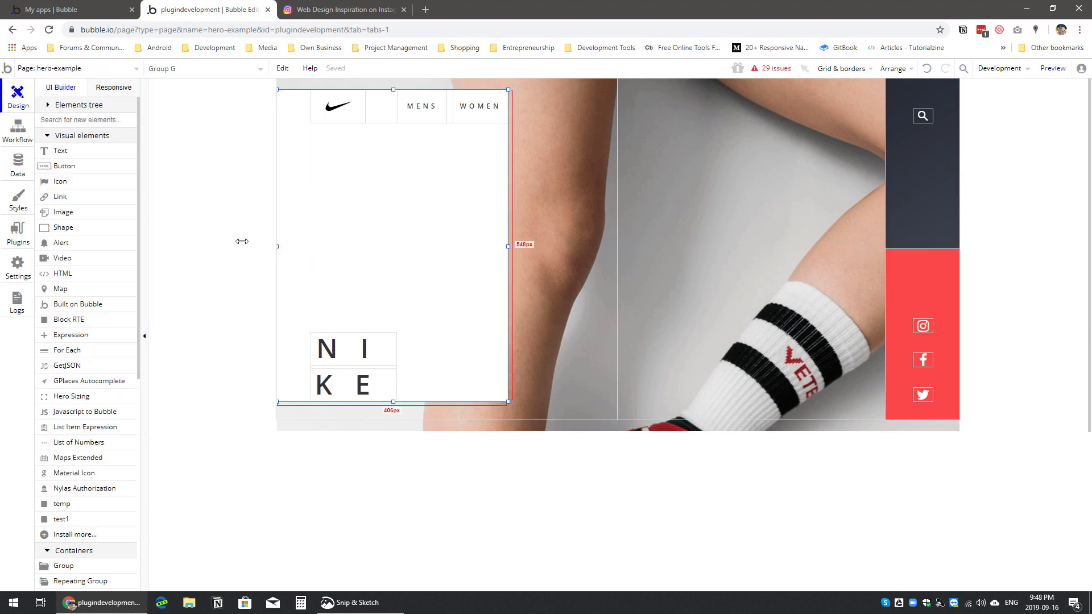
left_click(404, 400)
left_click_drag(392, 402, 392, 420)
left_click_drag(508, 256, 615, 259)
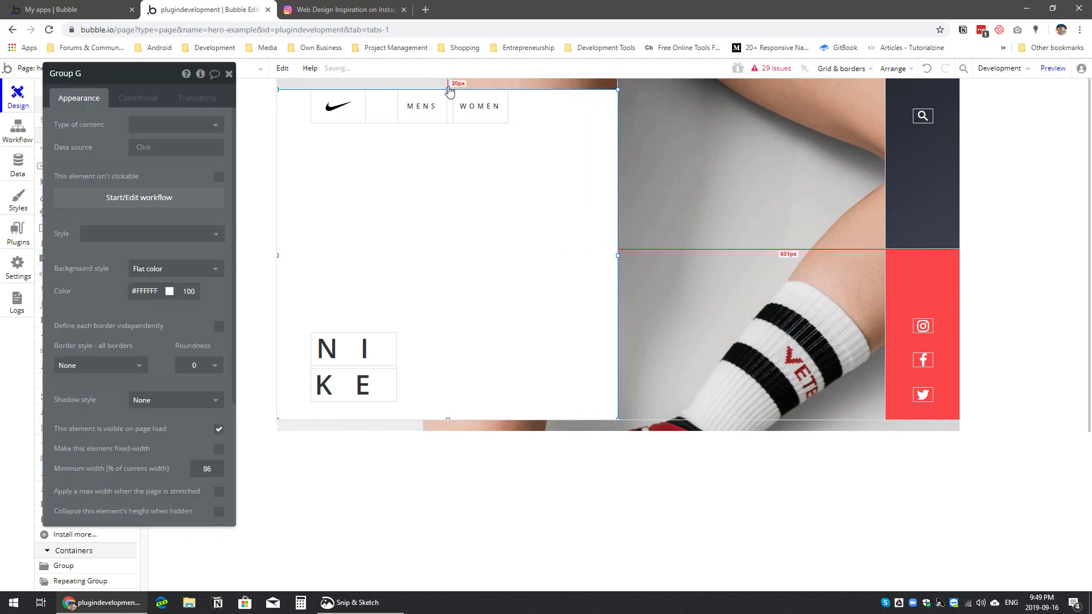
left_click_drag(446, 88, 446, 75)
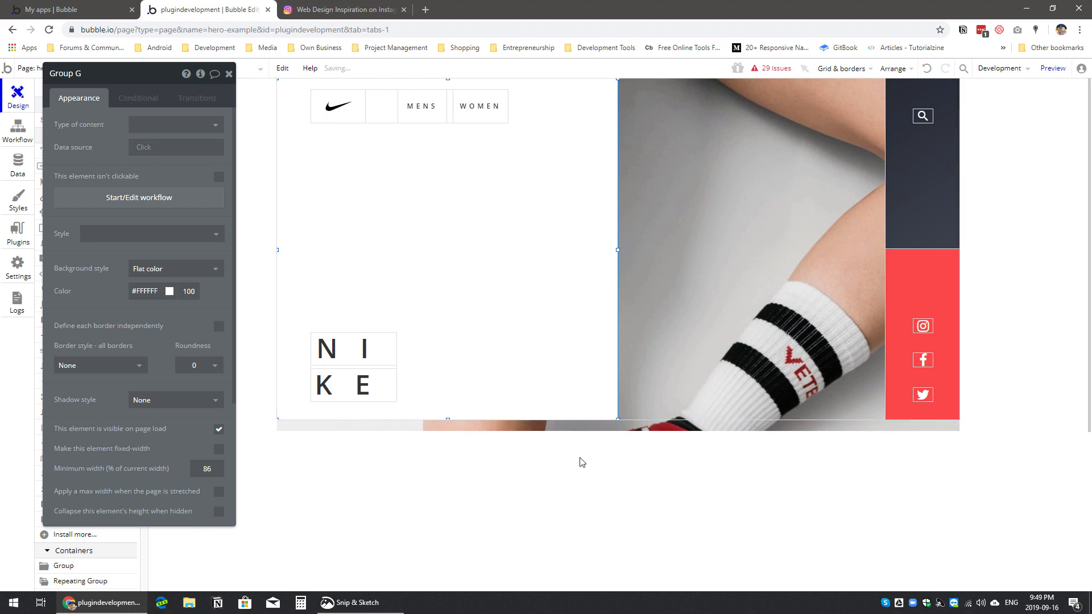
left_click(228, 73)
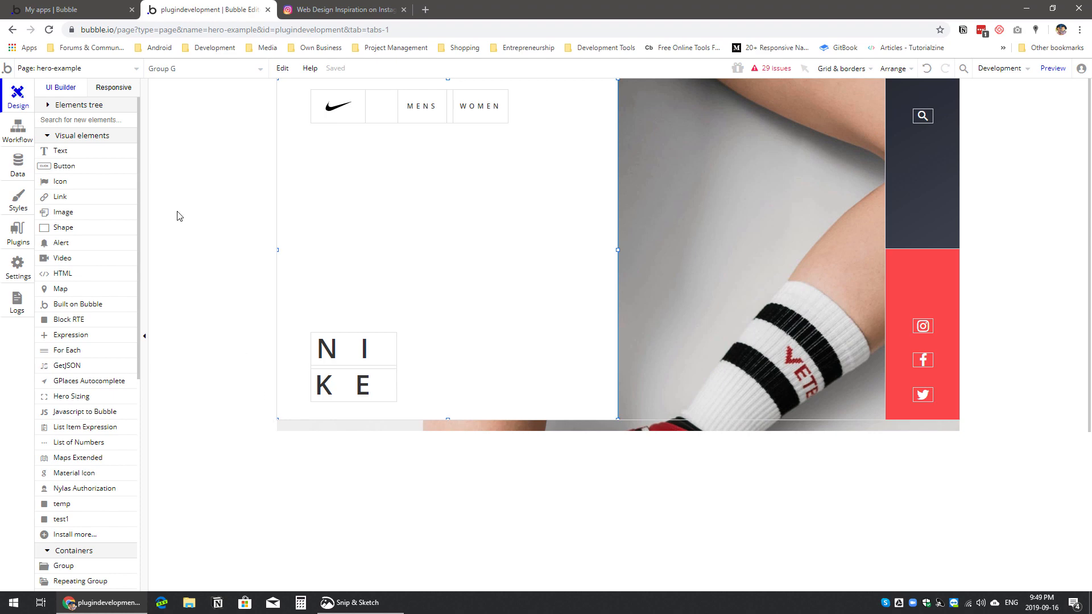
Step: Preview the page's responsive layout with the page narrowed to about 1566 px
left_click(116, 87)
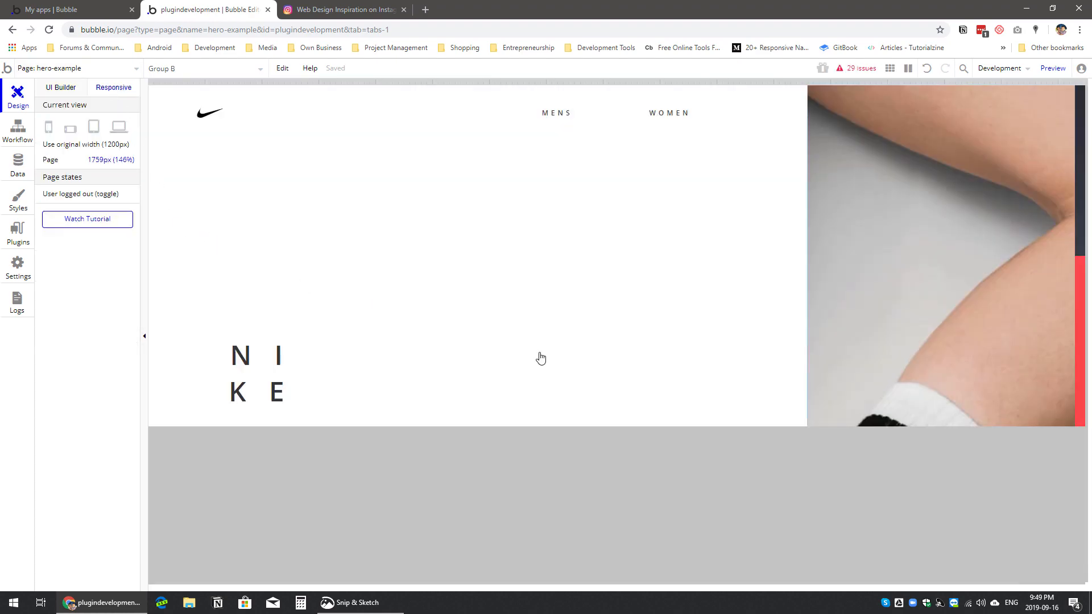
left_click_drag(1036, 84, 1040, 165)
left_click(461, 234)
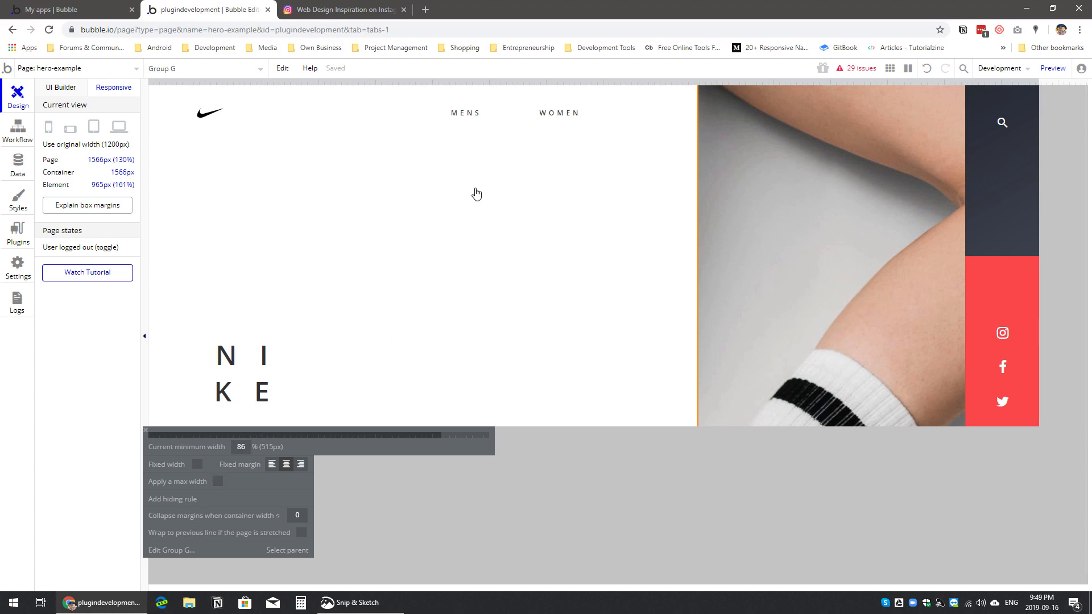
Step: Turn off fixed width for the side panels' group and set the white group's minimum width to 20%
left_click(804, 248)
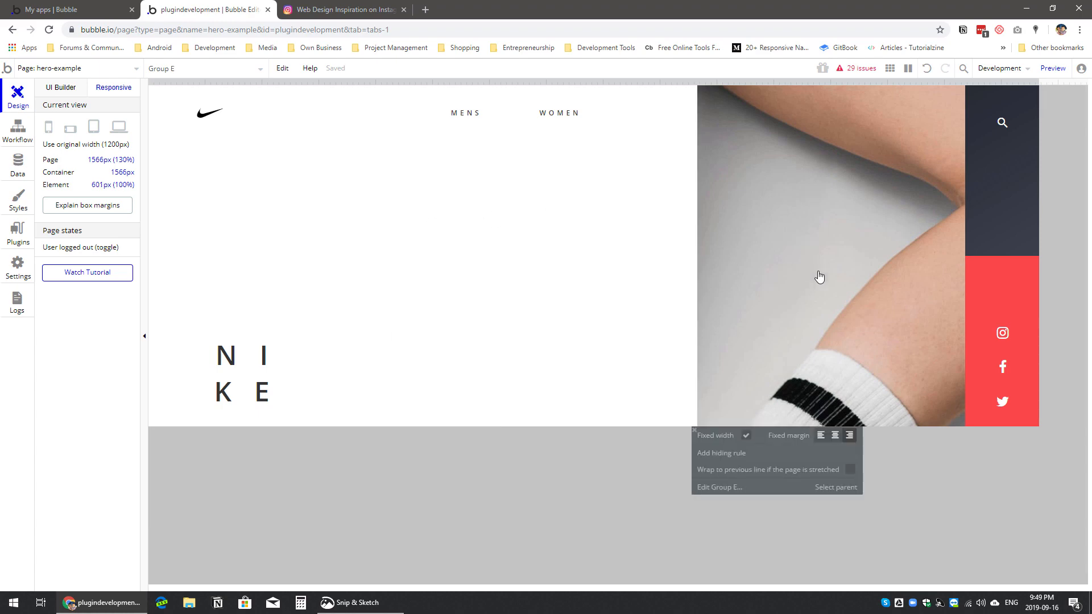
left_click(746, 436)
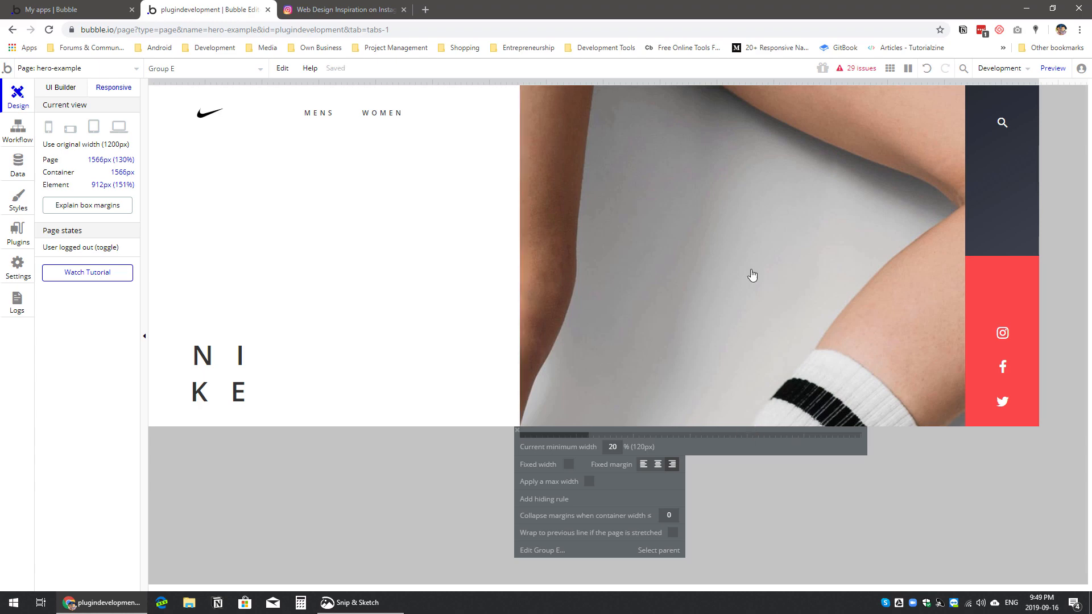
left_click(483, 307)
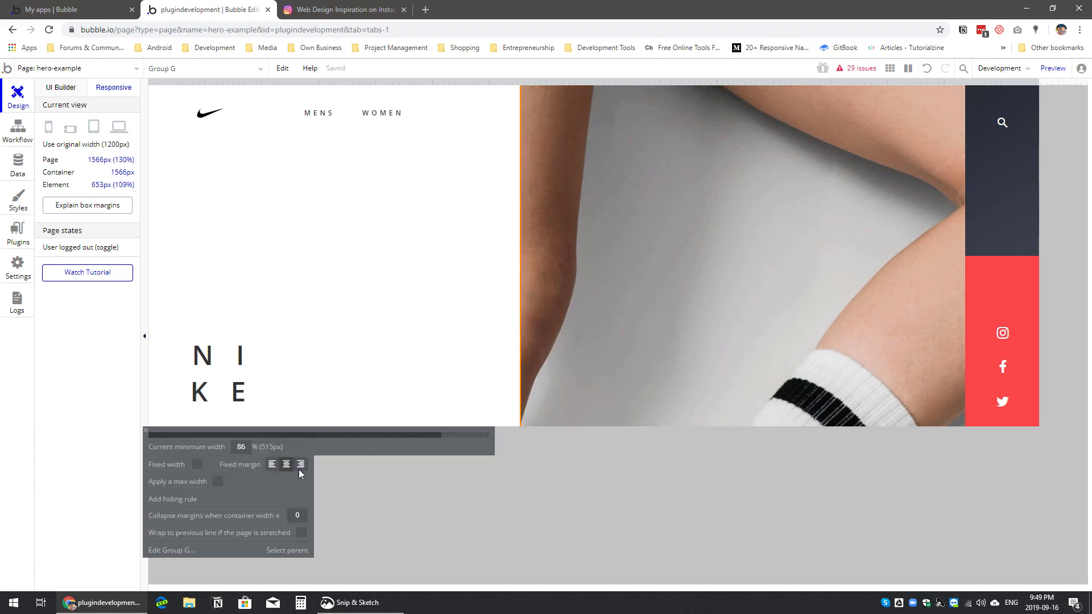
type("20")
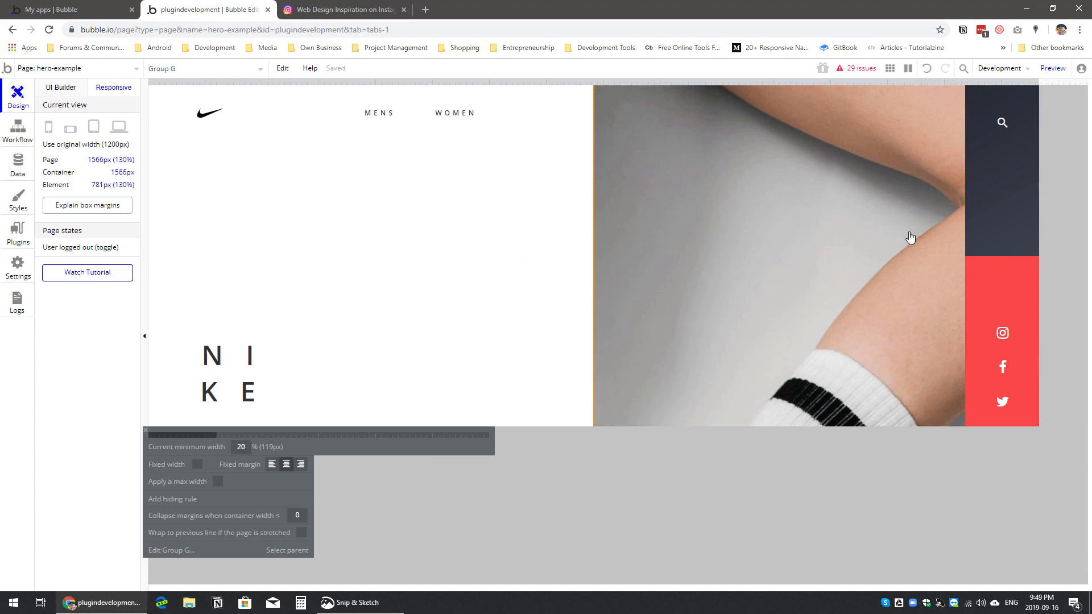
Step: Check the hero-example page in a live preview without the debug_mode parameter in its address
left_click(988, 230)
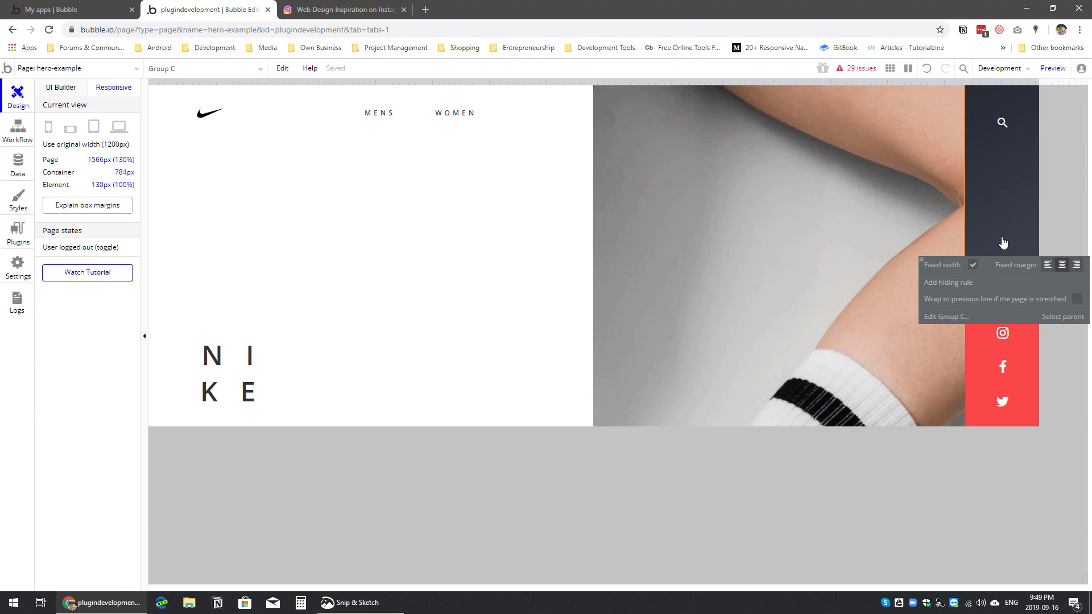
left_click(921, 261)
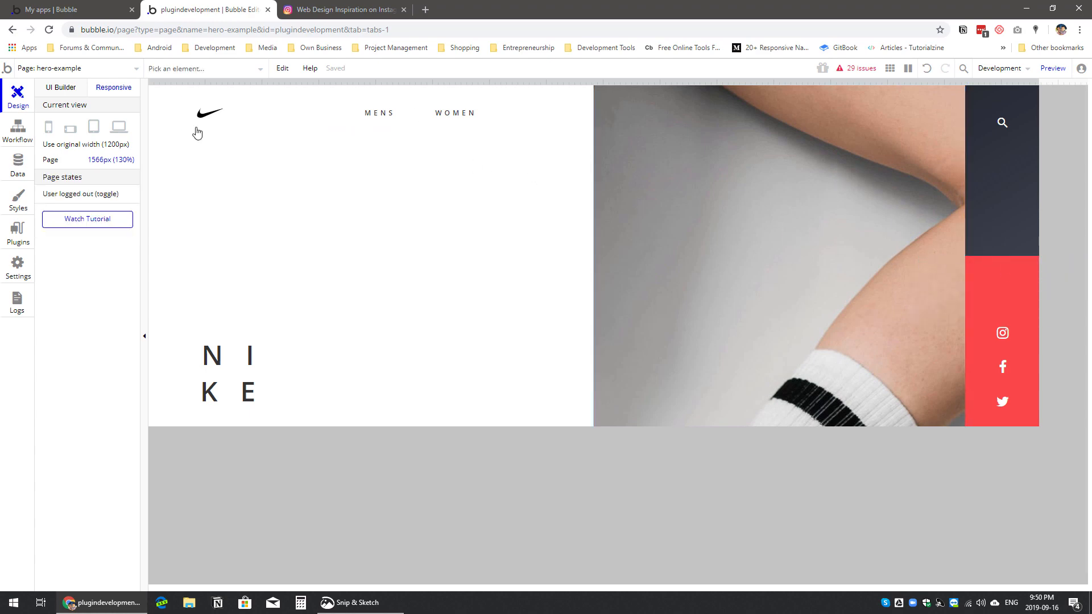
left_click(67, 91)
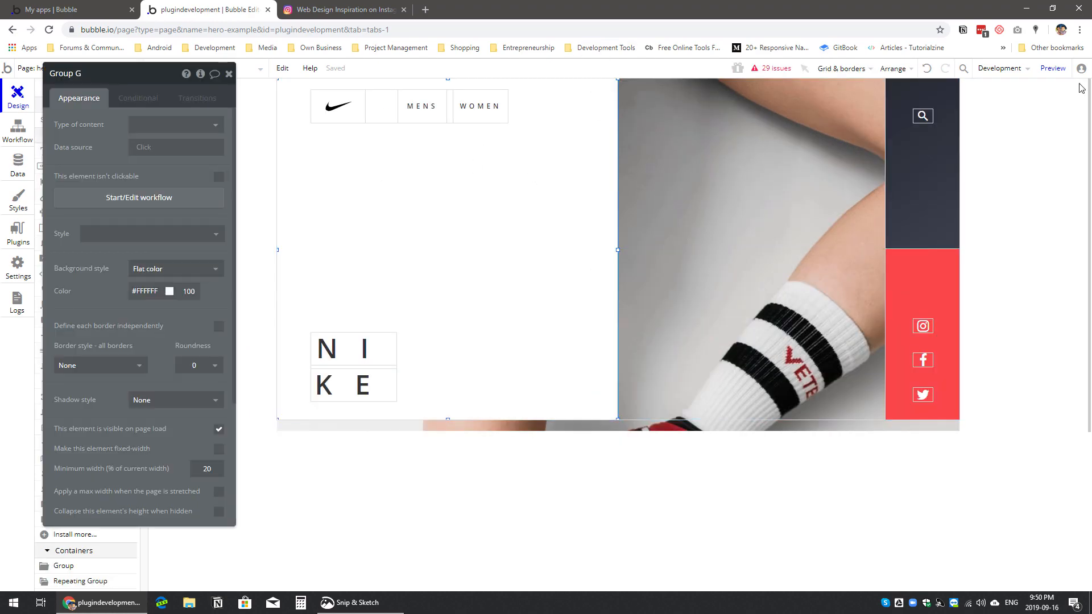
left_click(1053, 68)
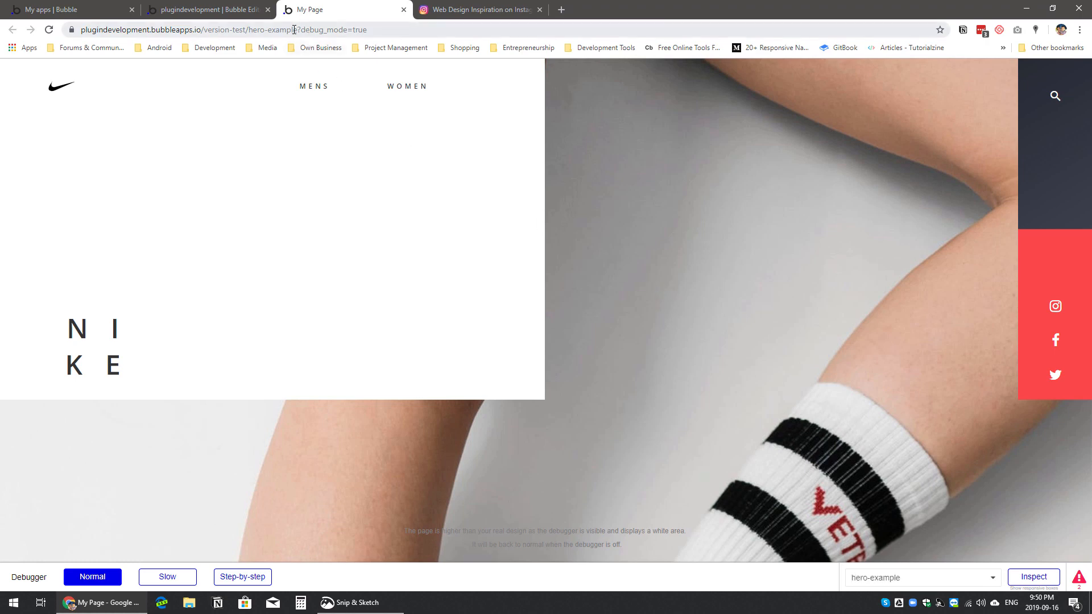
left_click_drag(298, 29, 398, 31)
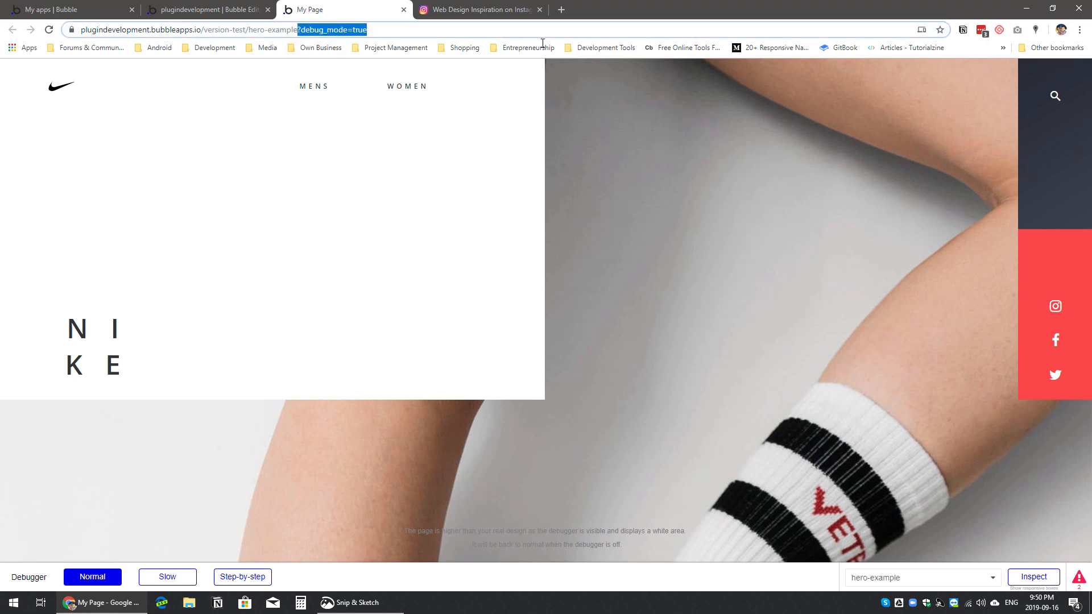
key("BackSpace")
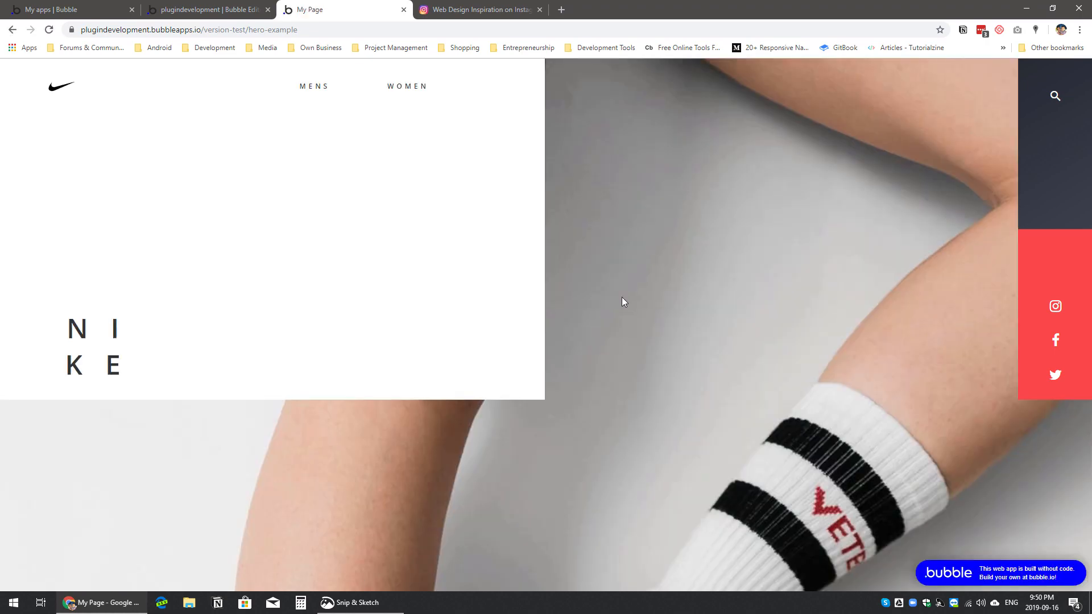
Step: Extend the page's height to about 766 px and pull the white group's left edge inward about 60 px
left_click(227, 11)
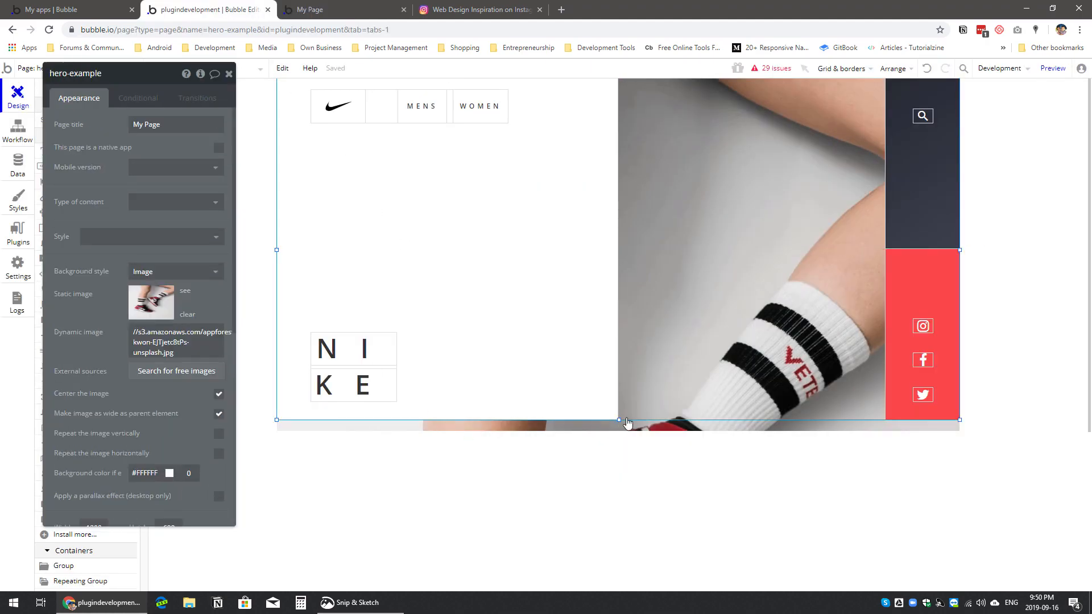
left_click_drag(619, 421, 606, 513)
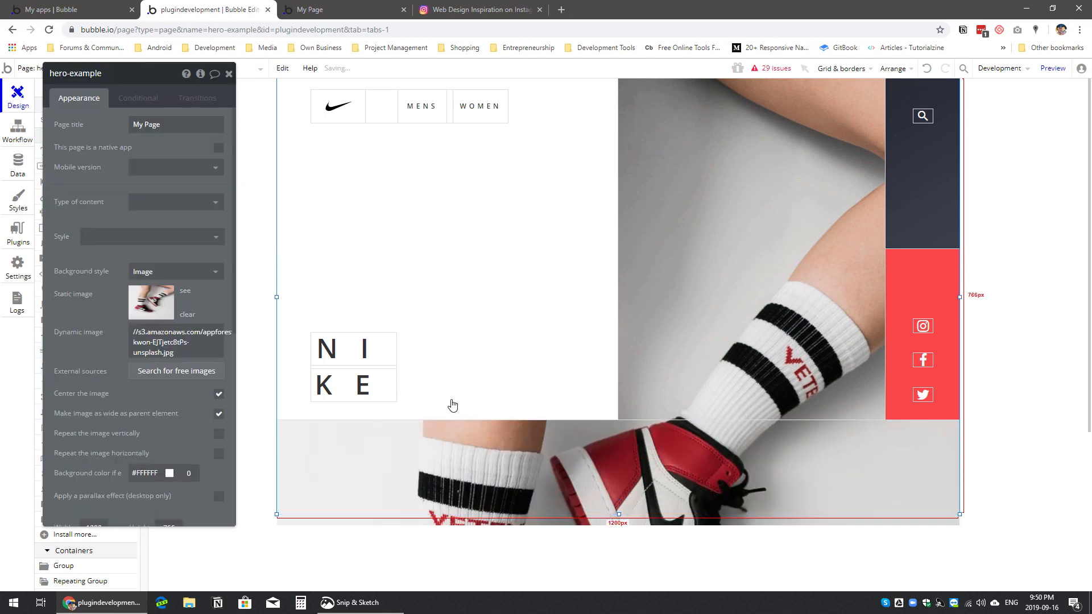
left_click(456, 344)
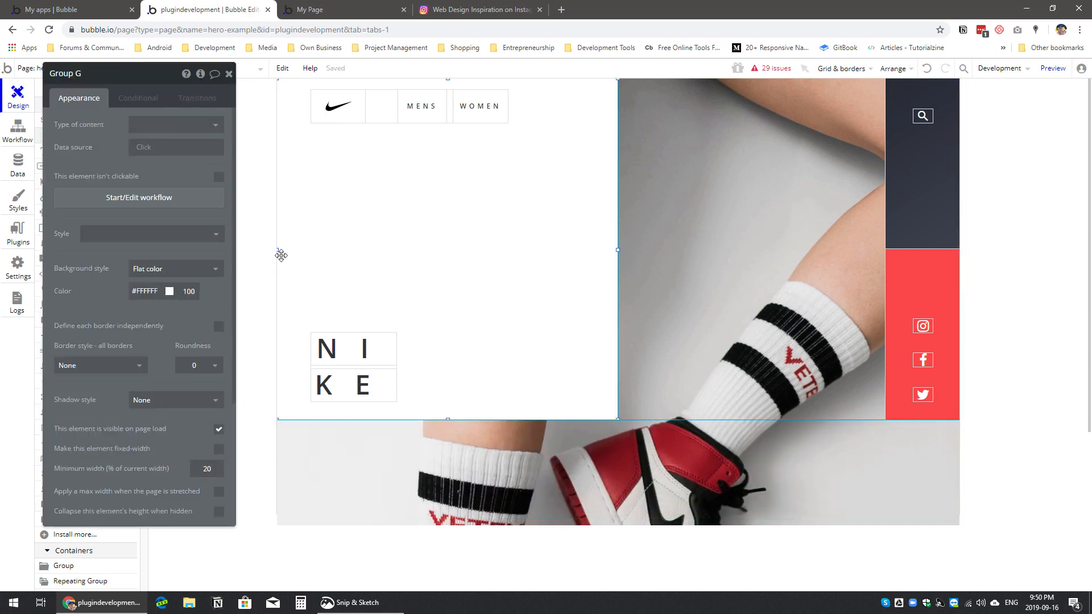
left_click_drag(278, 246, 311, 253)
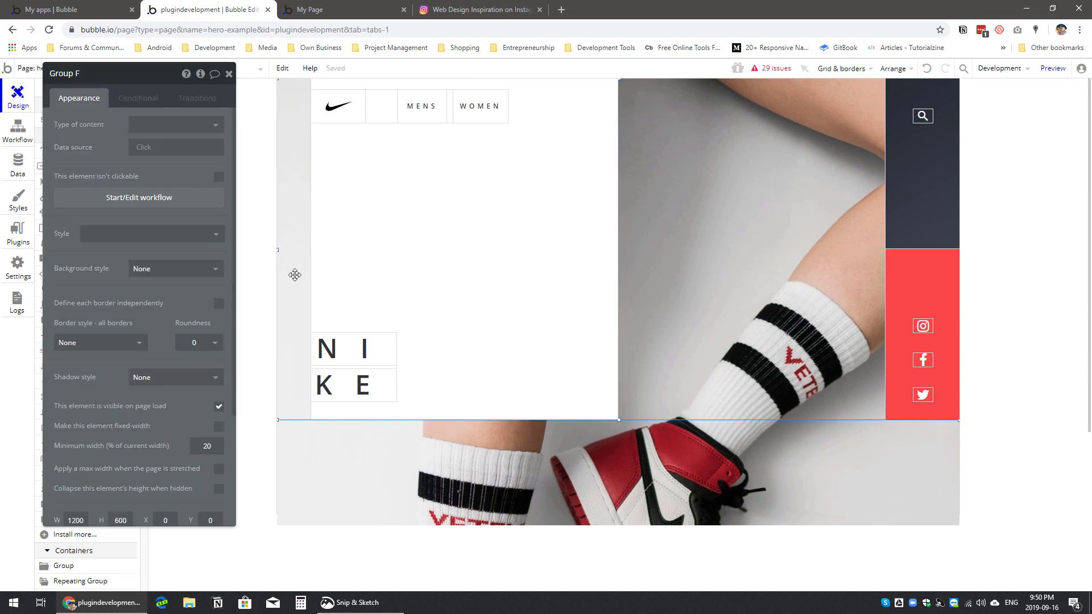
Step: Copy the page background photo's image address and clear the photo from the page
left_click(449, 467)
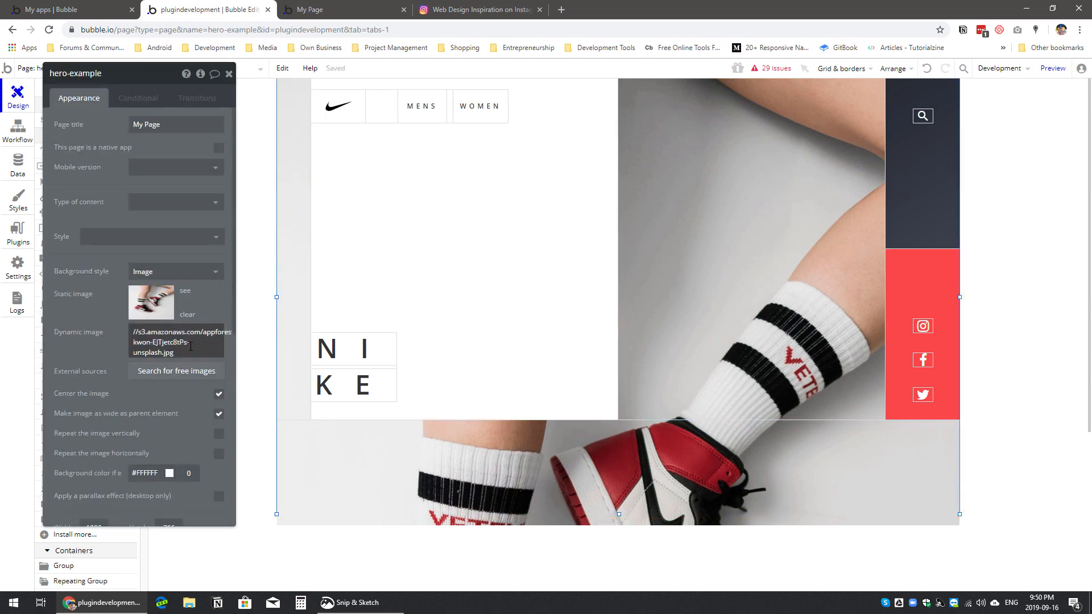
left_click(190, 346)
left_click(185, 315)
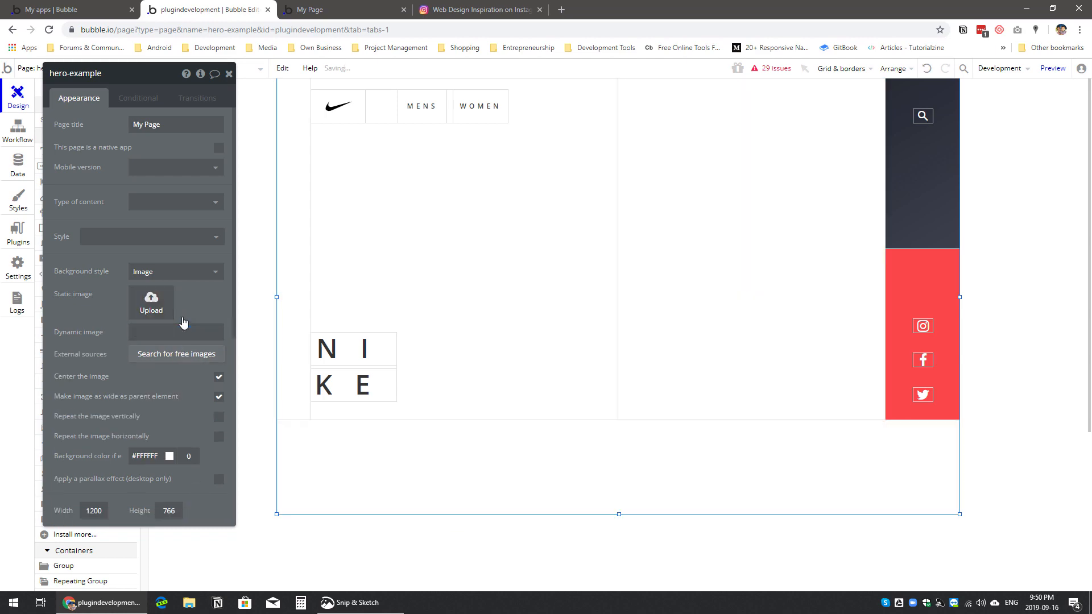
Step: Set the background style of the full-width hero group behind the white group to Image, using the copied photo address
left_click(290, 295)
left_click(147, 270)
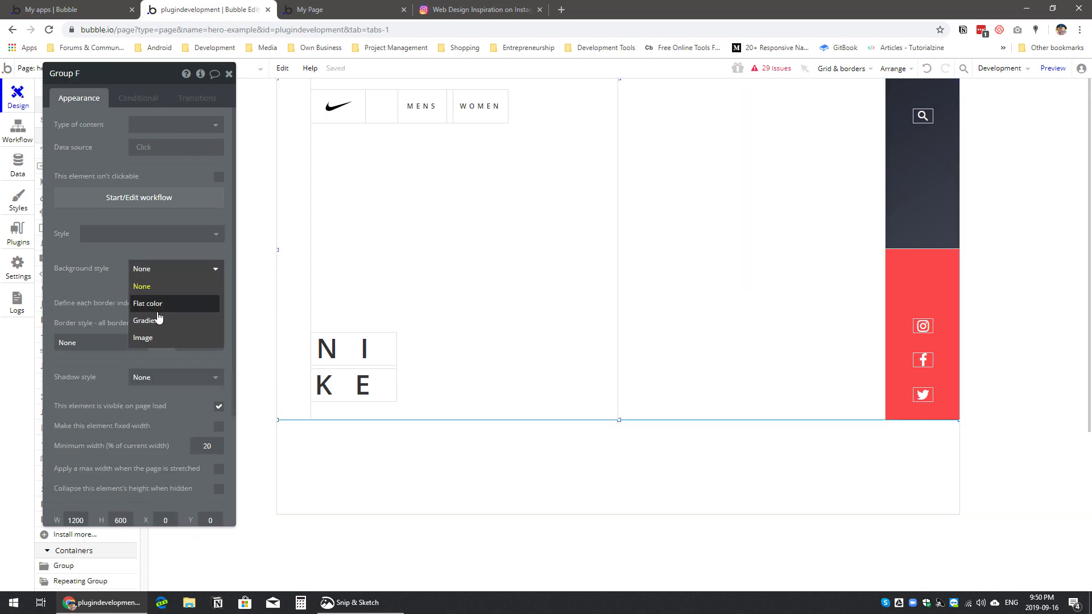
left_click(159, 321)
left_click(162, 270)
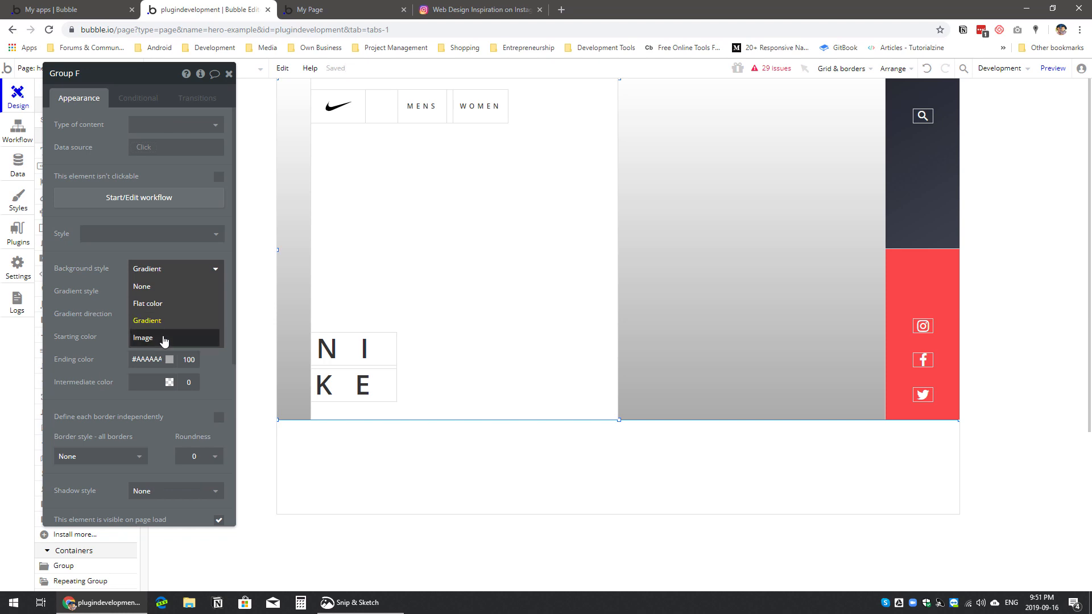
left_click(163, 338)
key("ctrl+v")
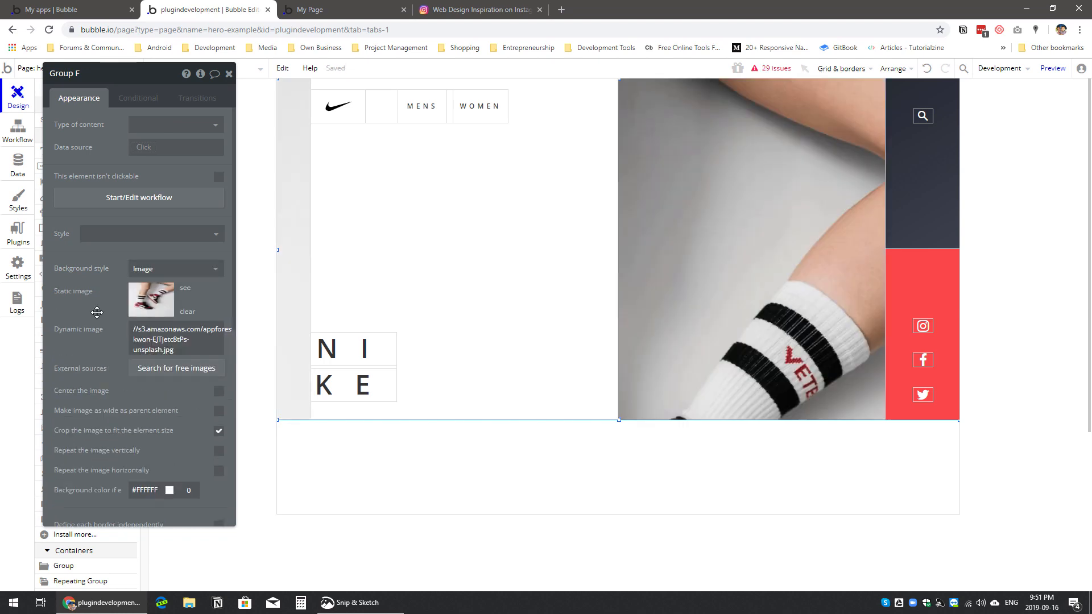
Step: Shrink the page's height to 600 px and stretch the white group back to the page's left edge
left_click(624, 508)
left_click_drag(621, 494, 620, 420)
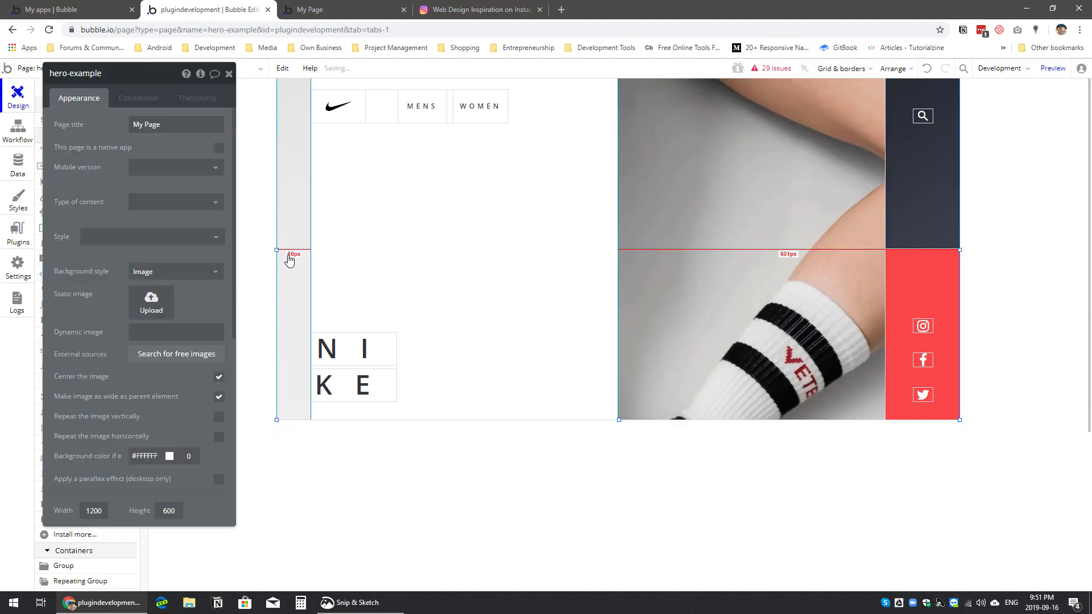
left_click(315, 253)
left_click_drag(311, 249, 262, 251)
left_click(262, 252)
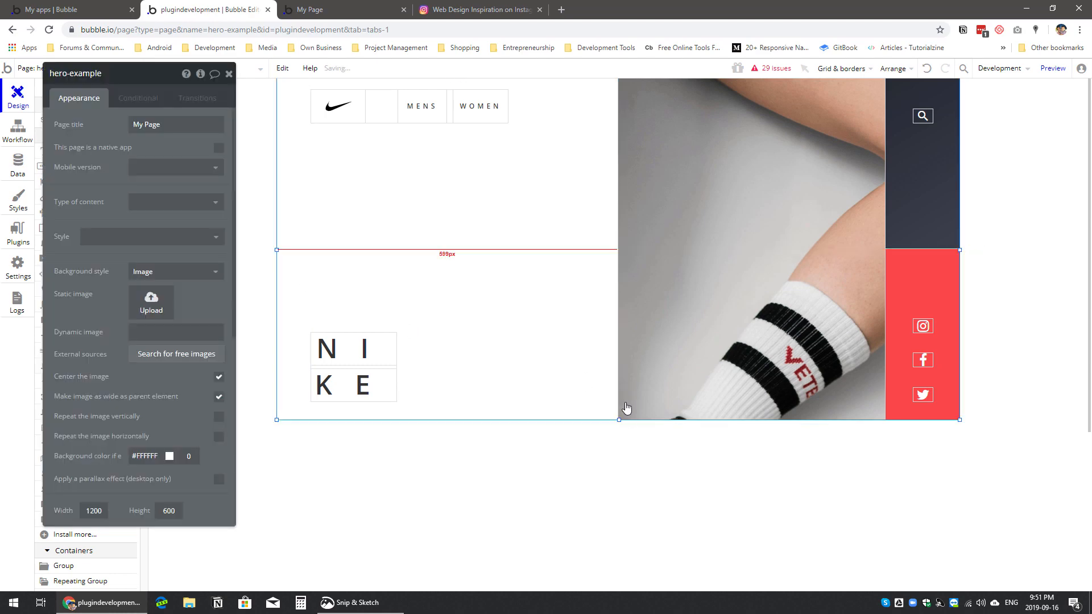
Step: Extend the page's height to about 797 px and narrow the white group from its left edge to about 563 px
left_click_drag(618, 420, 616, 532)
left_click(355, 264)
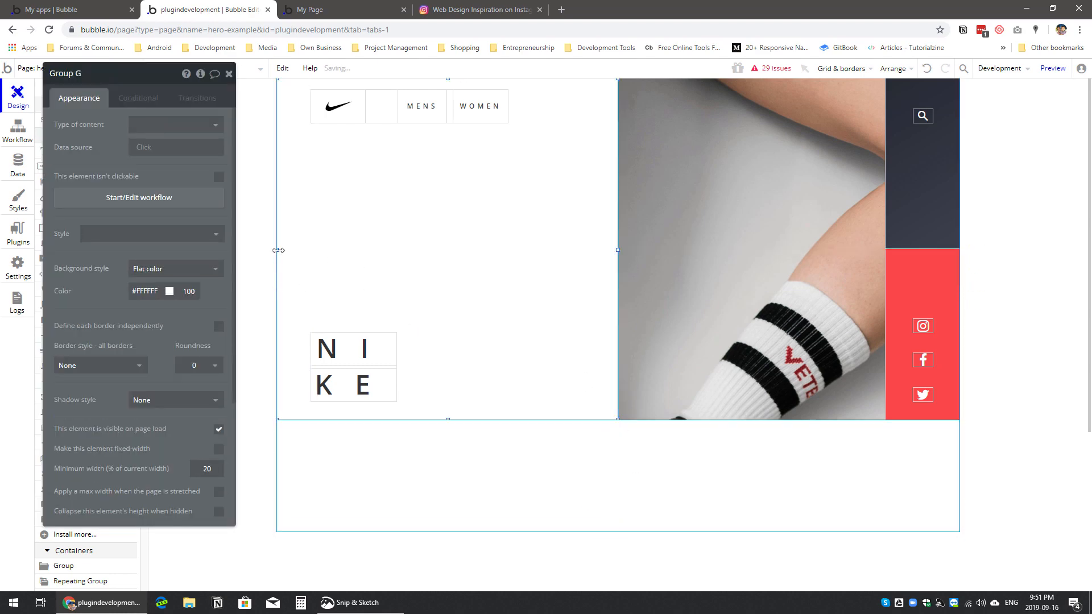
left_click_drag(277, 249, 297, 249)
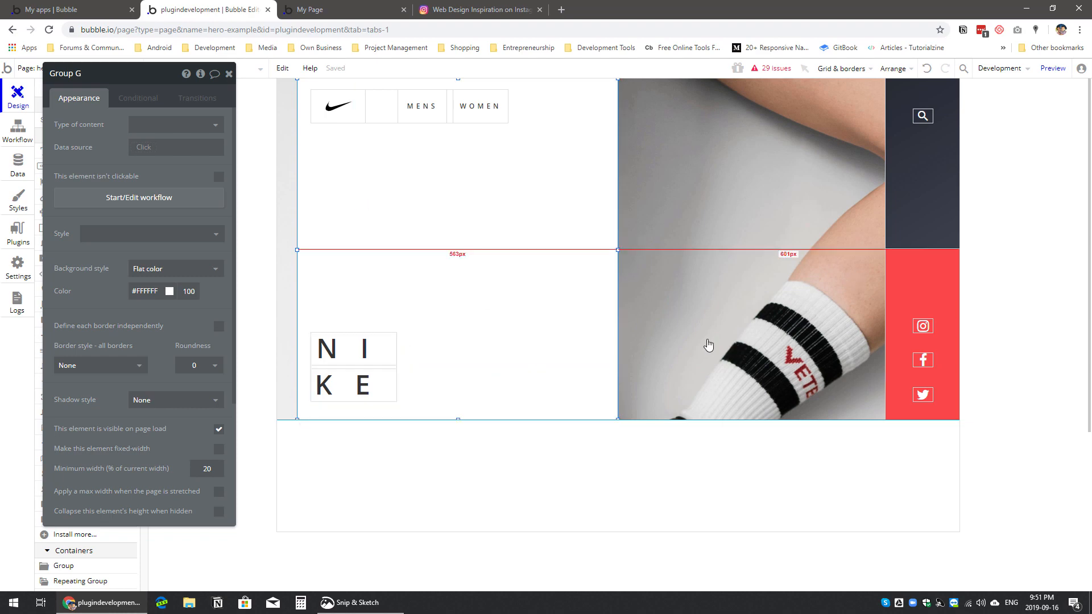
Step: Give the full-width hero group an Outset shadow with horizontal offset 0 and spread radius 1
left_click(288, 292)
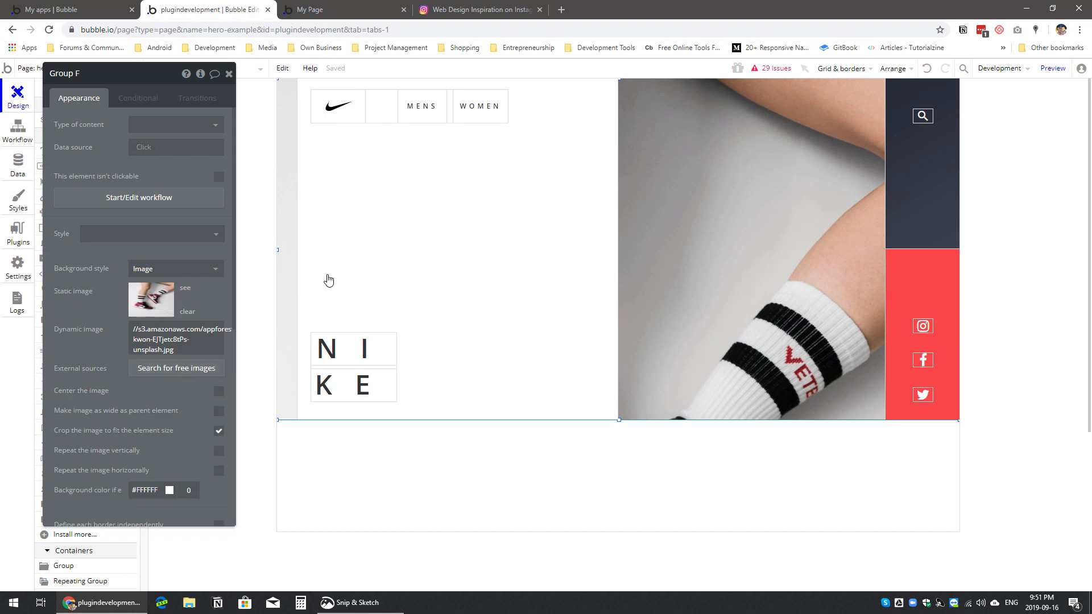
scroll(142, 370, "down", 4)
left_click(149, 372)
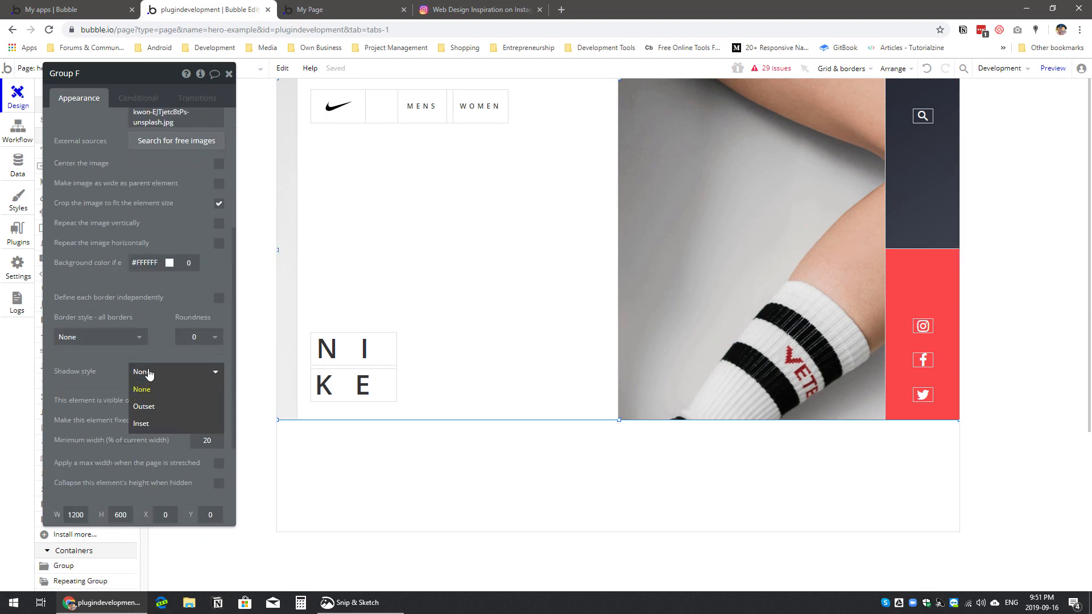
left_click(146, 407)
scroll(153, 284, "down", 2)
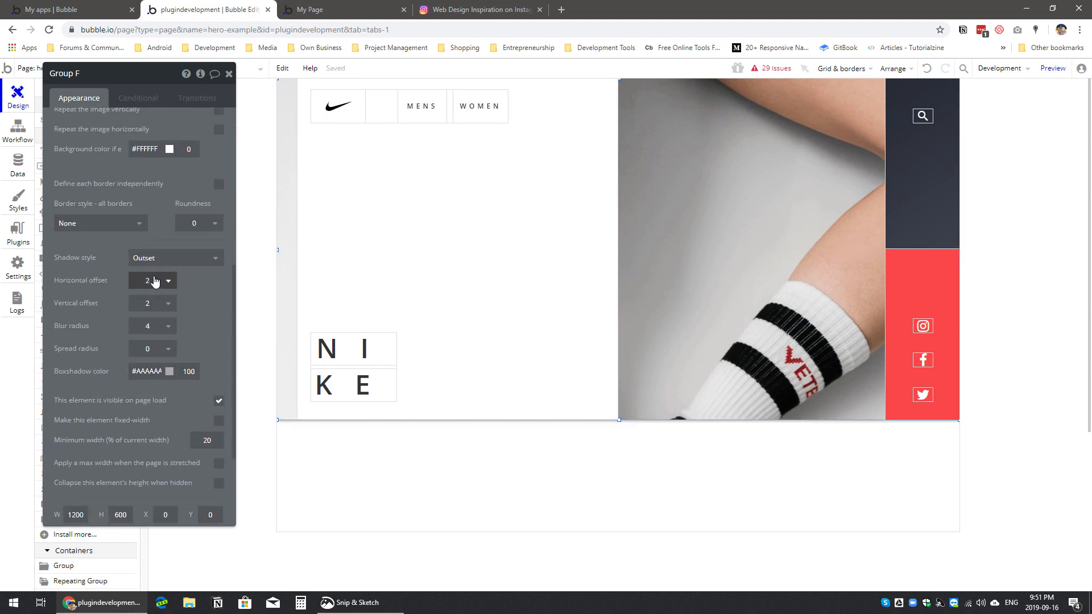
left_click(155, 281)
left_click(147, 388)
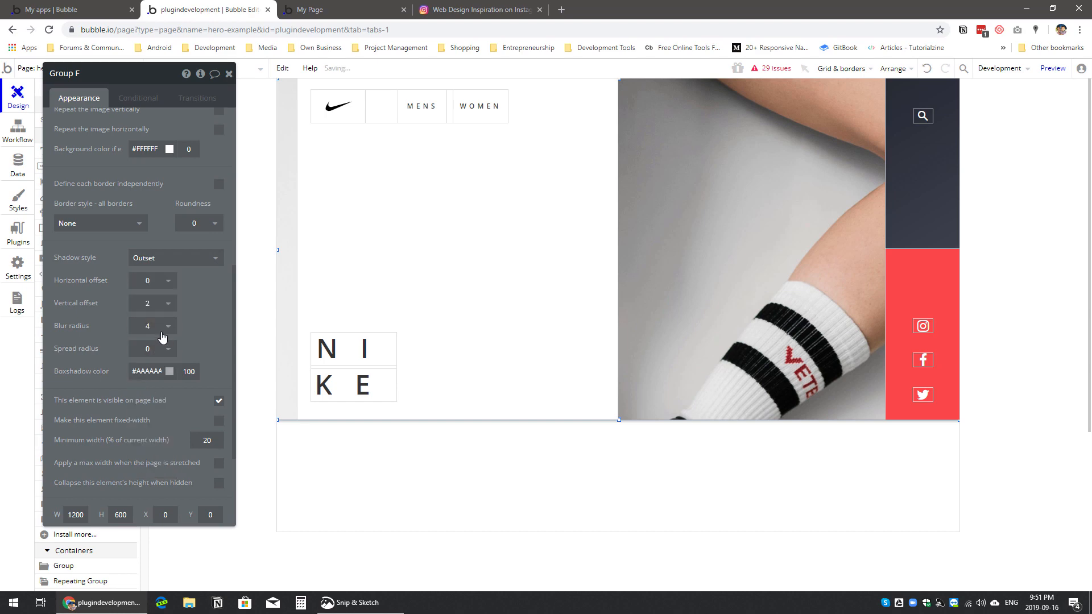
left_click(149, 349)
left_click(149, 402)
Step: Set the hero group's shadow color to #000000 at 10 opacity with a blur radius of 16
left_click(149, 379)
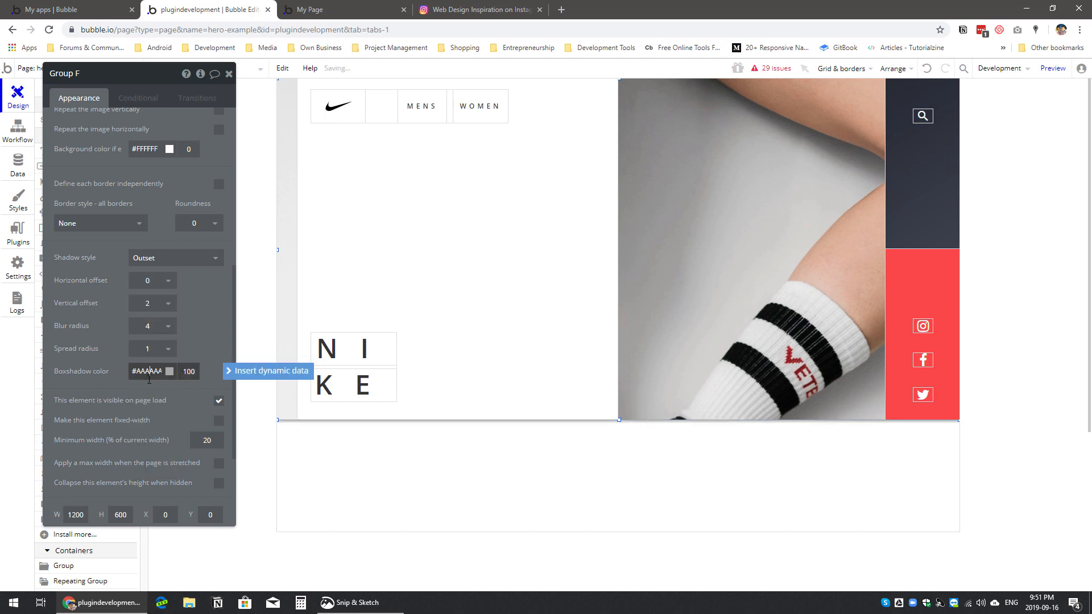
left_click_drag(140, 439, 104, 482)
left_click(113, 363)
double_click(196, 371)
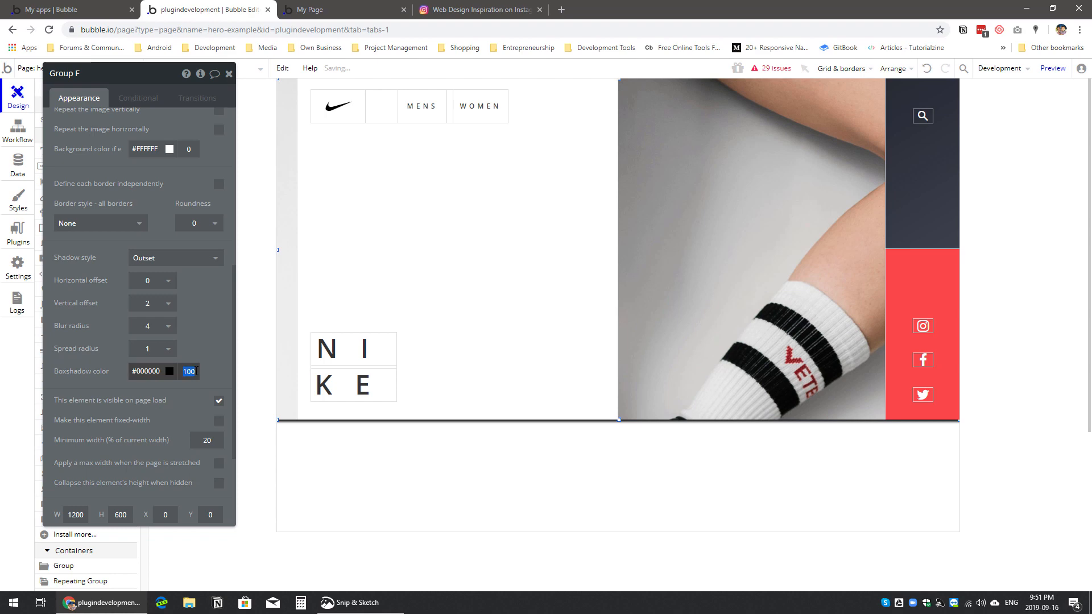
type("10")
left_click(161, 357)
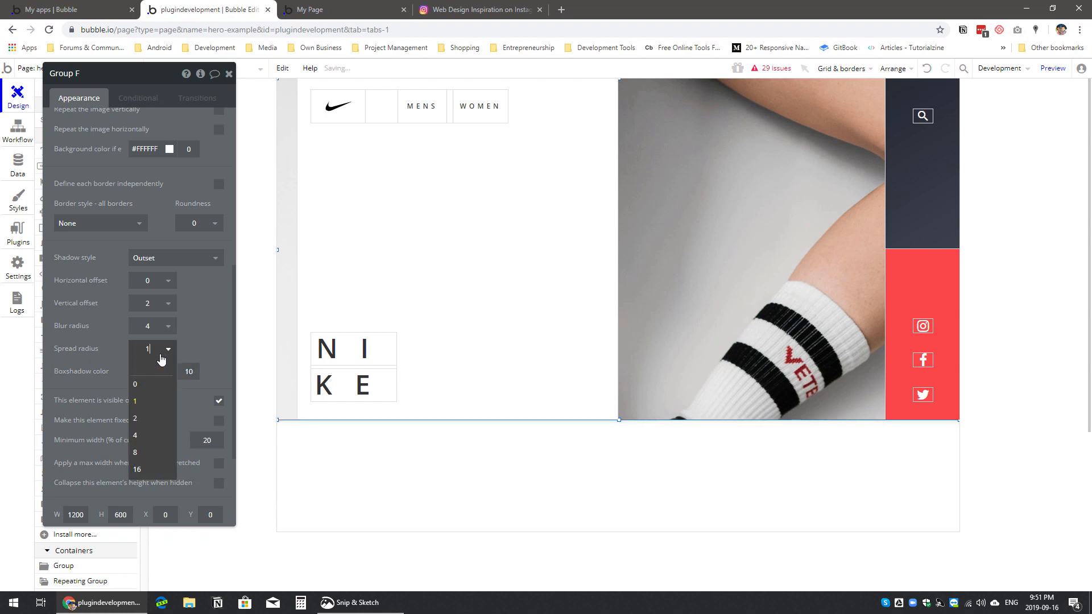
left_click(149, 326)
left_click(139, 446)
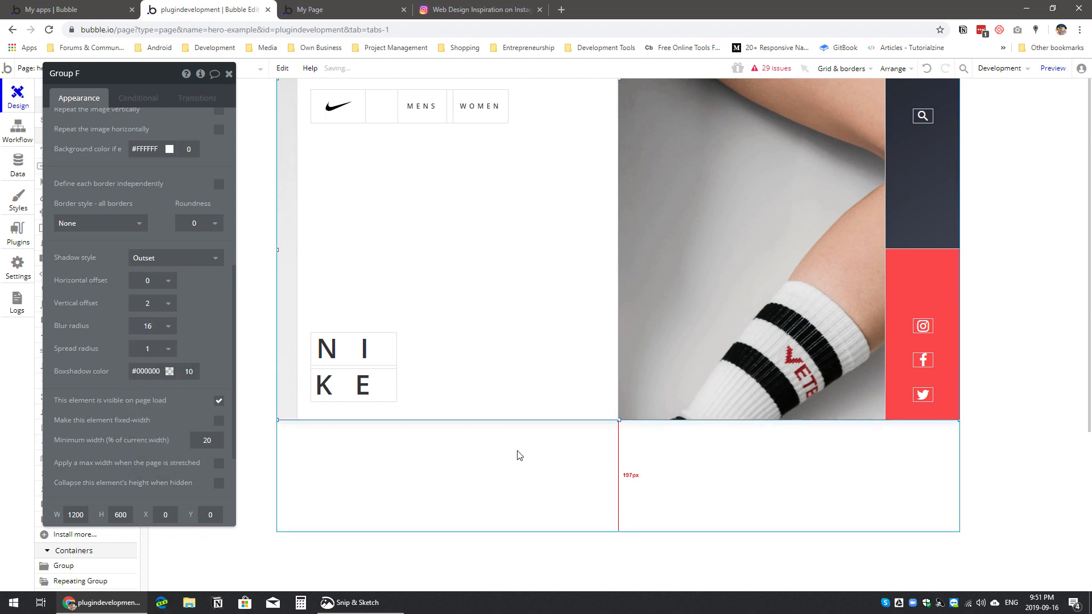
Step: Extend the page's height to about 843 px and stretch the white group back to the page's left edge
left_click(619, 530)
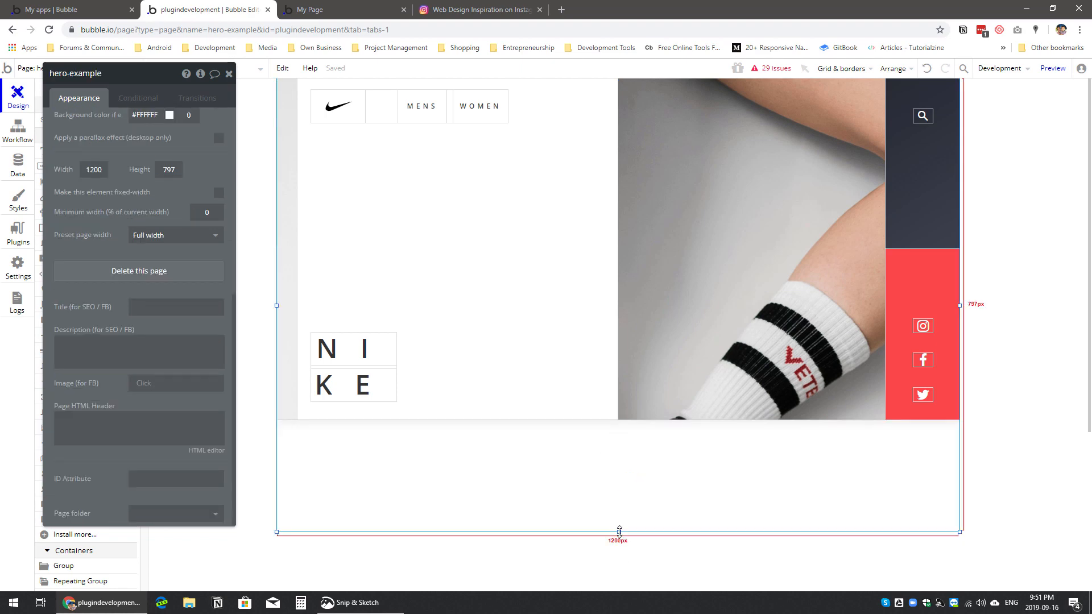
left_click_drag(619, 530, 635, 559)
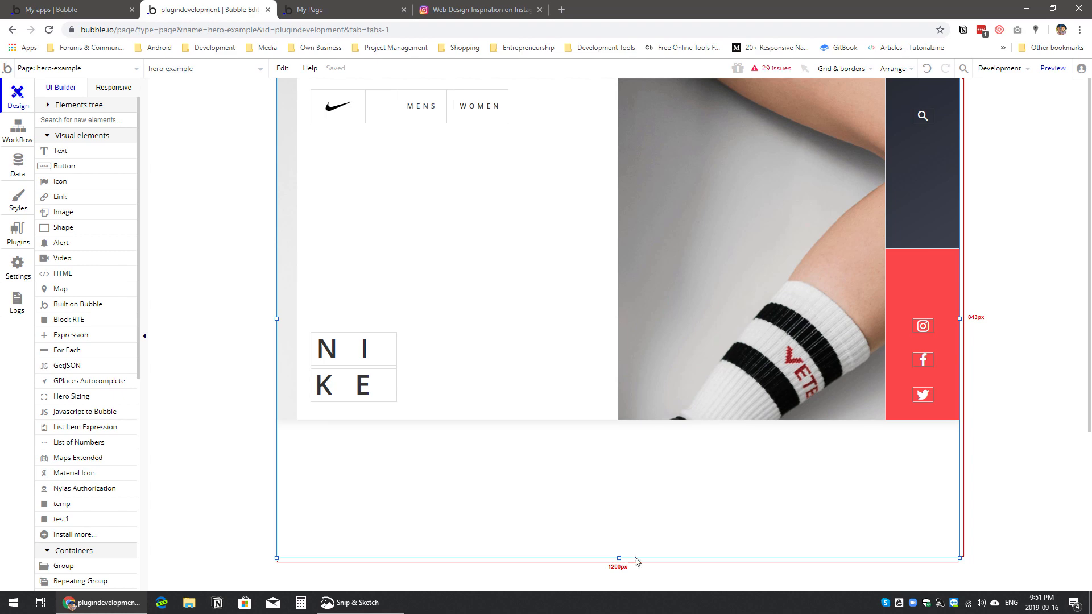
left_click(314, 260)
left_click_drag(297, 250, 277, 250)
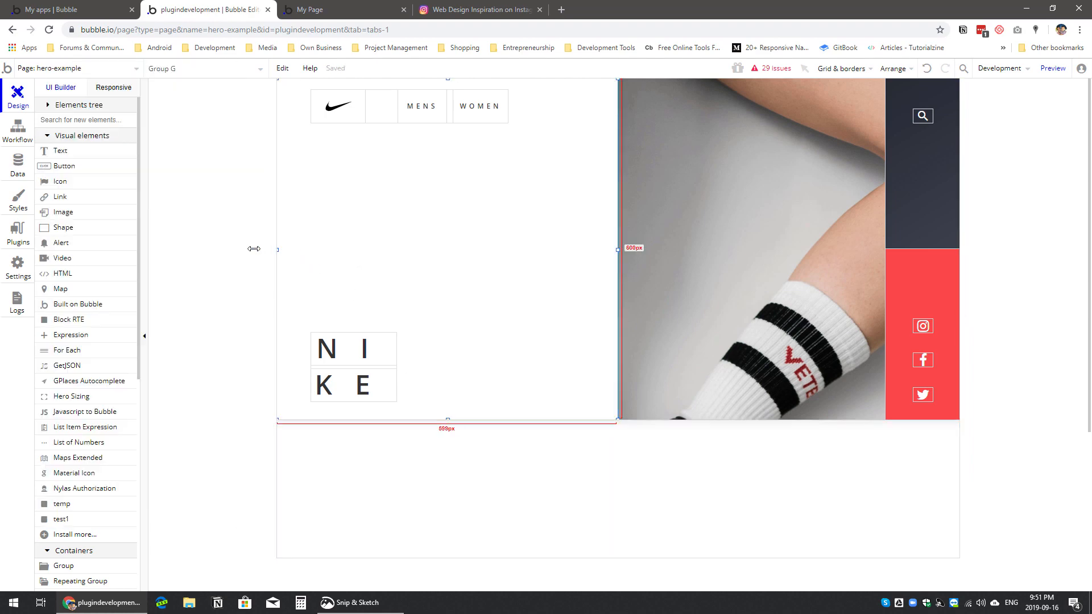
left_click(437, 471)
Step: Reload the live hero-example preview, compare it with the Nike reference design on Instagram, and return to the Bubble editor
left_click(365, 5)
key("F5")
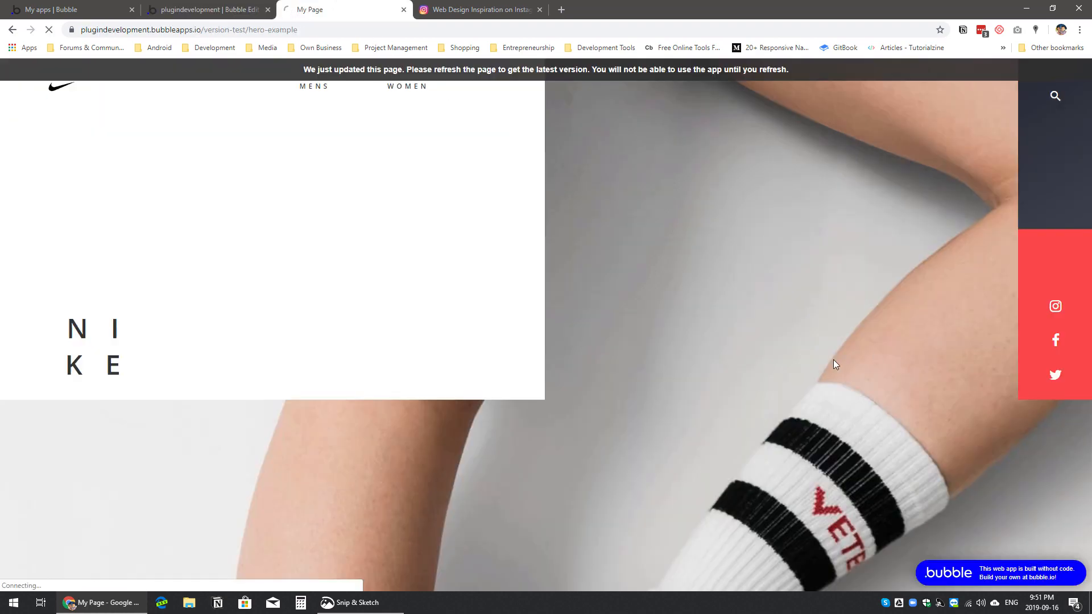
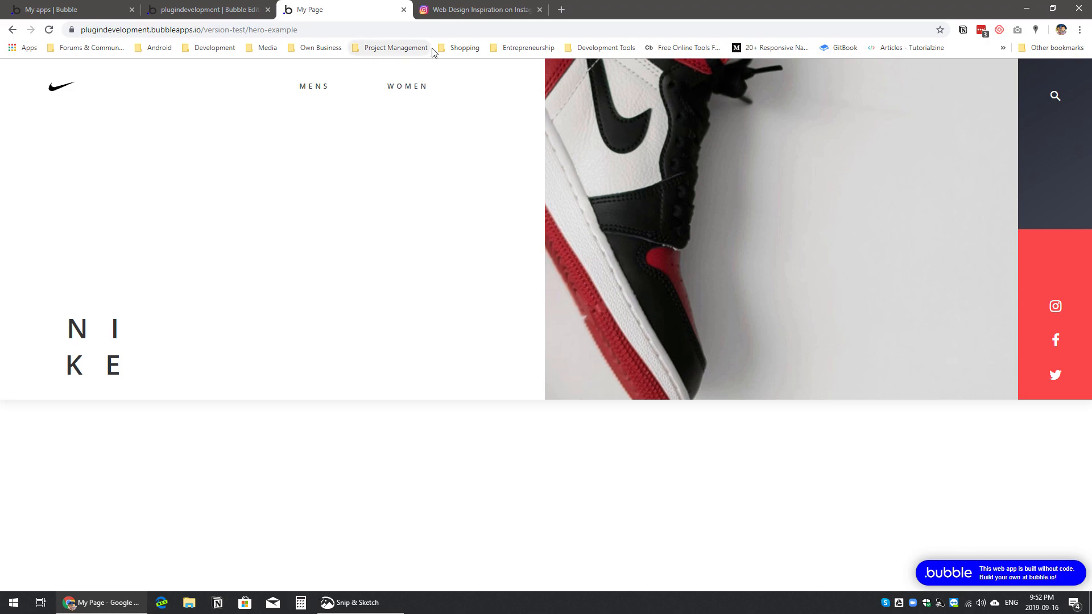
left_click(434, 16)
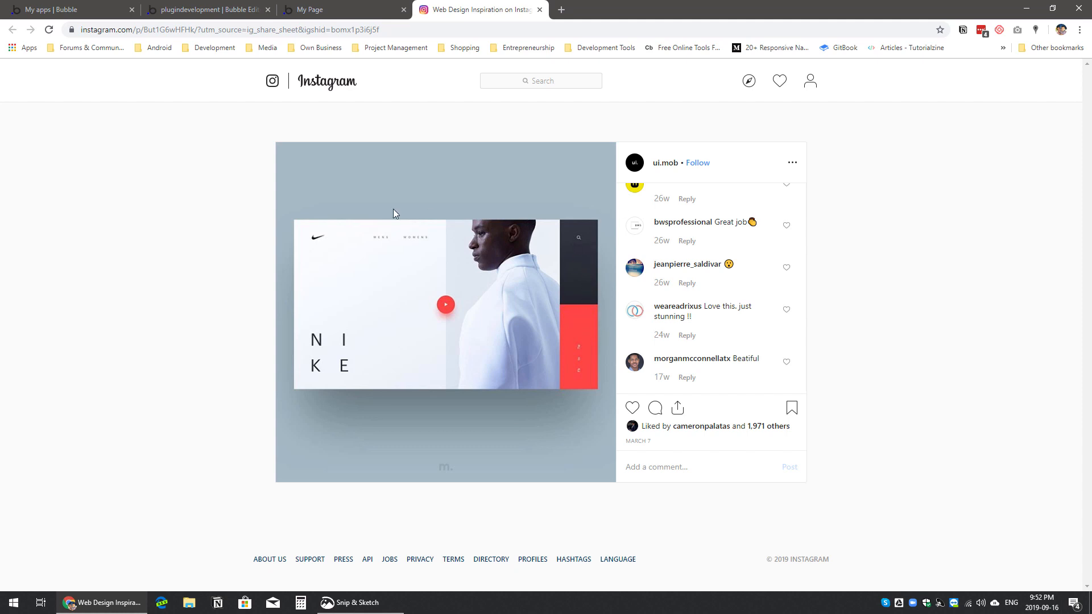
left_click(307, 8)
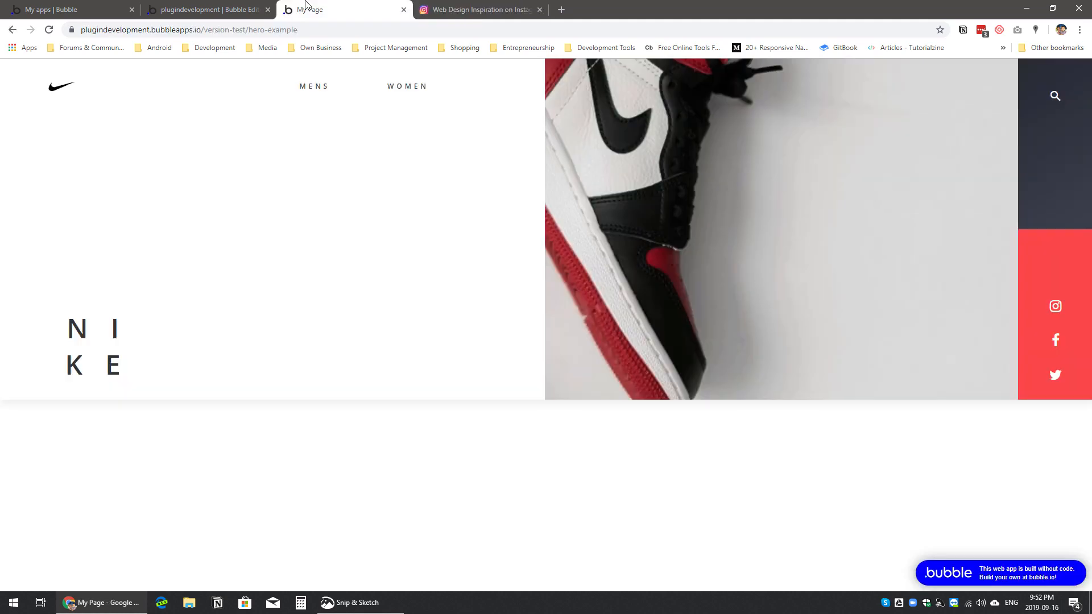
left_click(236, 9)
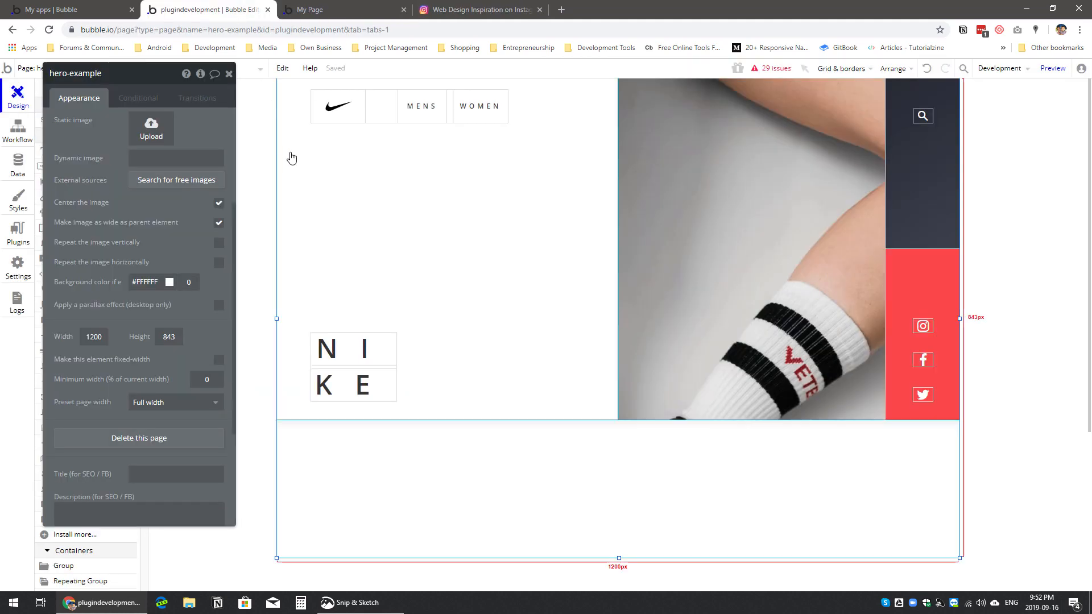
Step: Place a Hero Sizing element in the white group, about 95 × 369 px, spanning from the Nike logo to the NIKE lettering
left_click(326, 201)
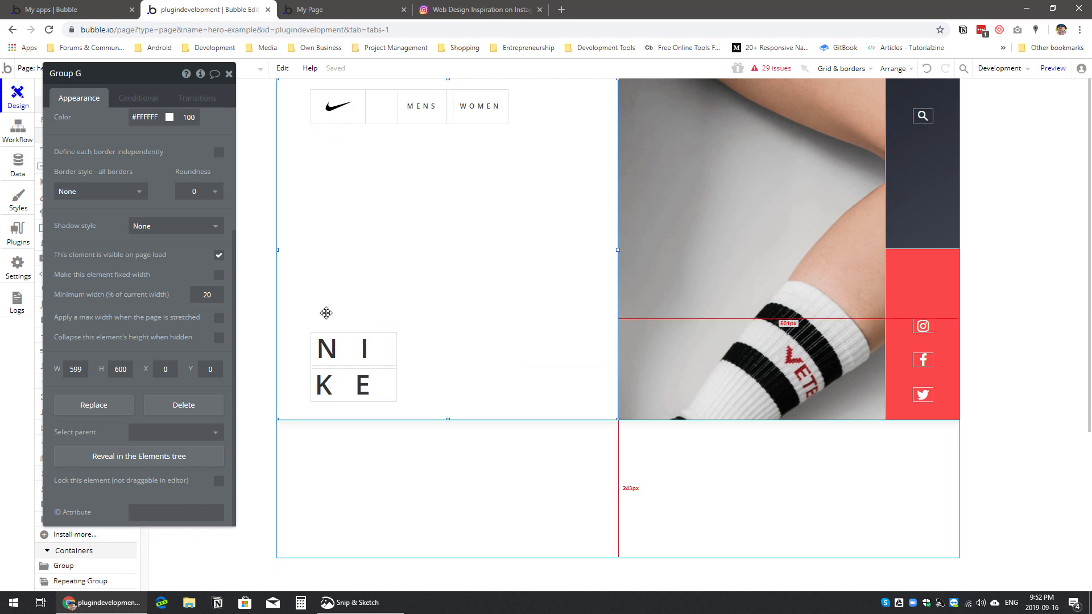
left_click(229, 73)
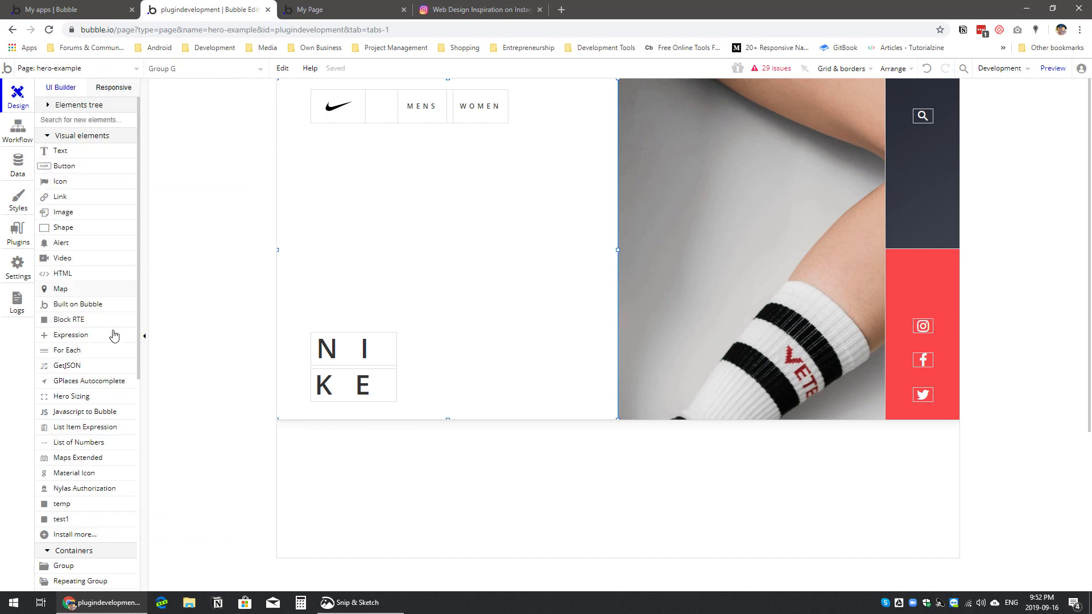
left_click(80, 397)
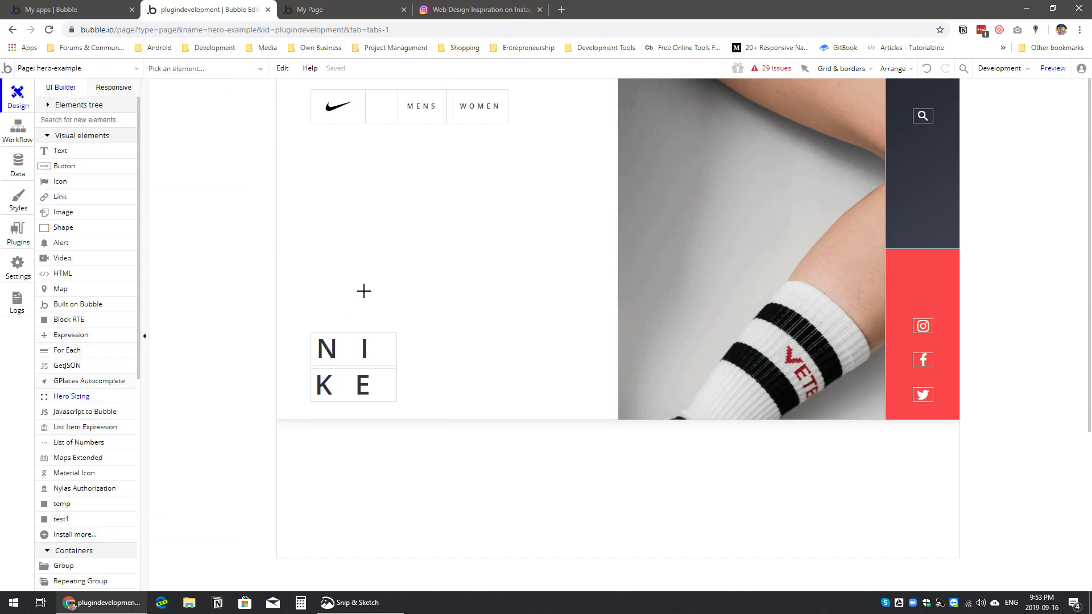
mouse_move(388, 227)
left_mouse_down()
mouse_move(402, 245)
mouse_move(351, 204)
mouse_move(333, 170)
mouse_move(365, 156)
left_mouse_up()
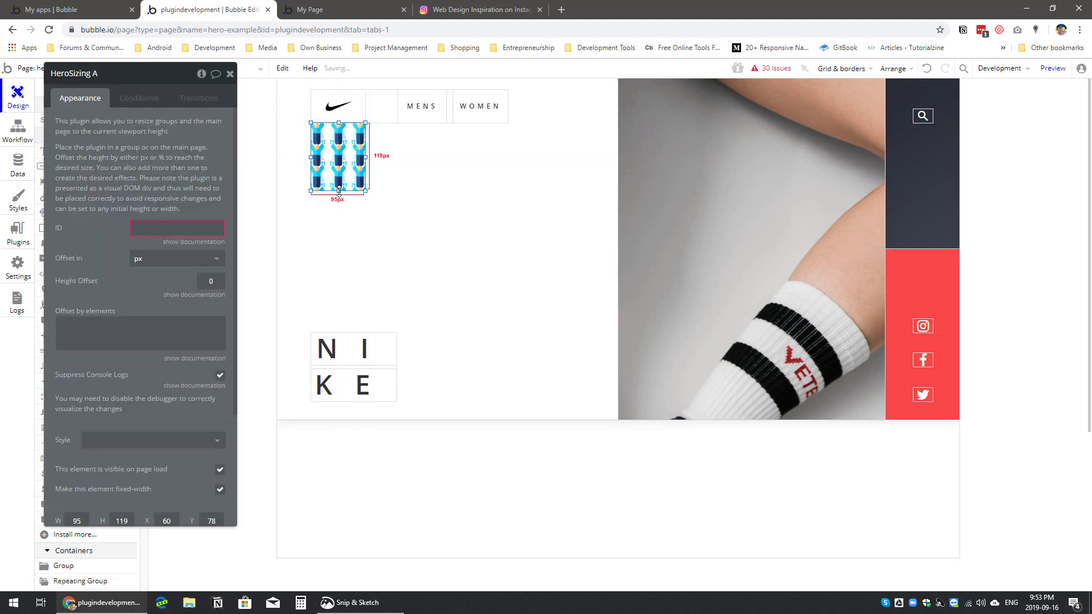
left_click_drag(337, 192, 343, 325)
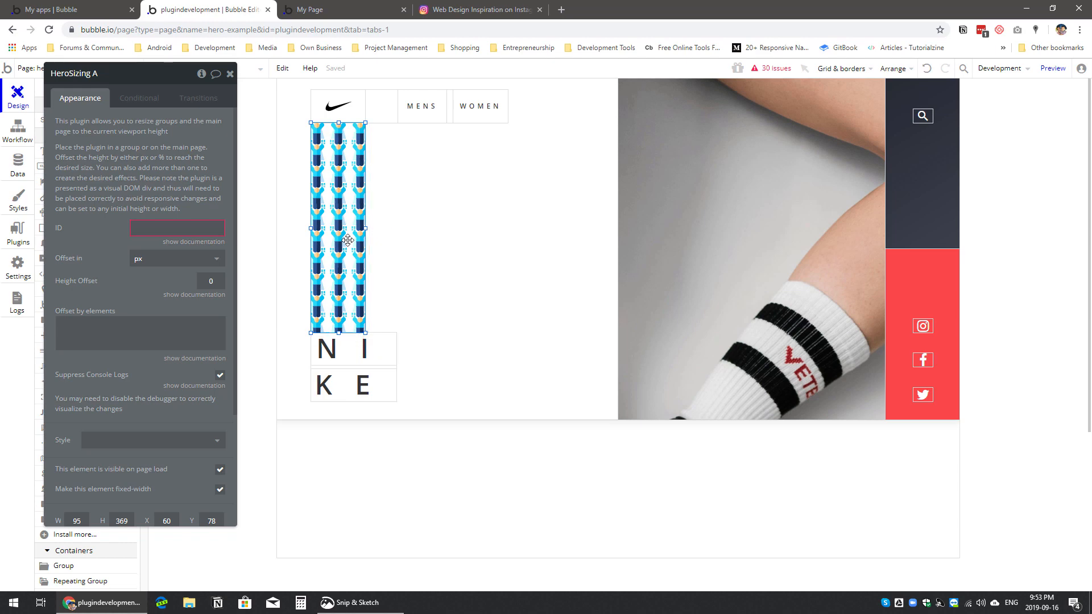
Step: Give the Hero Sizing element in the white group the ID hero and a height offset of 25 %
left_click(167, 229)
type("hero")
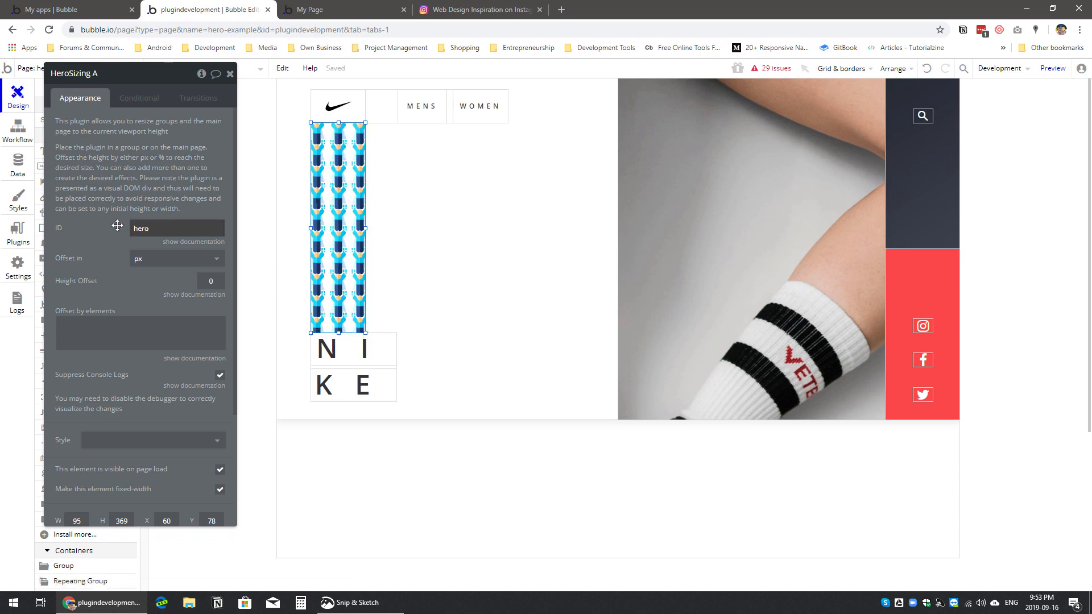
left_click(139, 258)
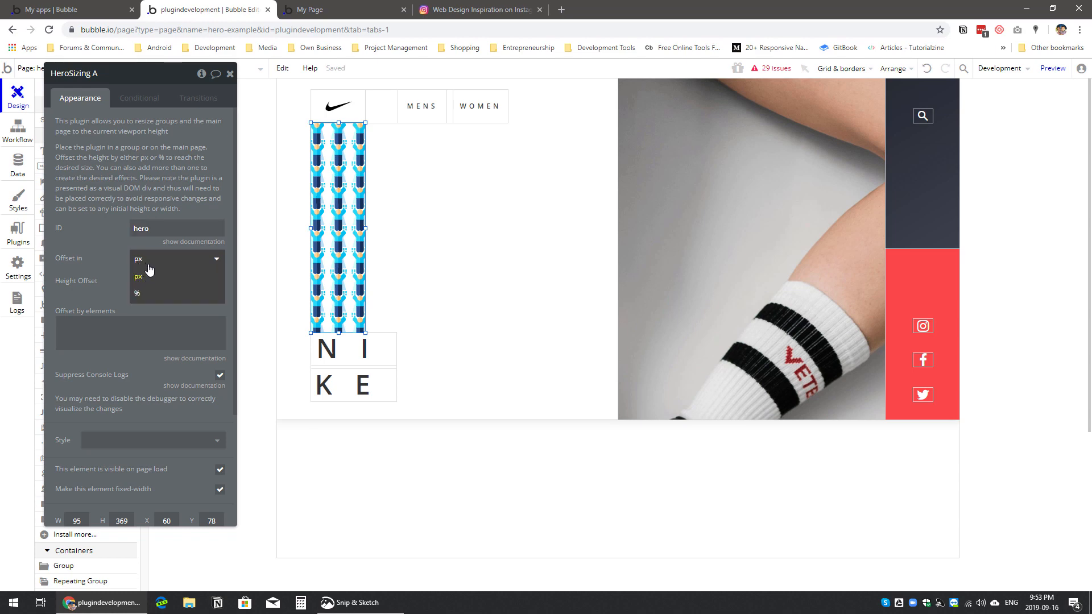
left_click(149, 299)
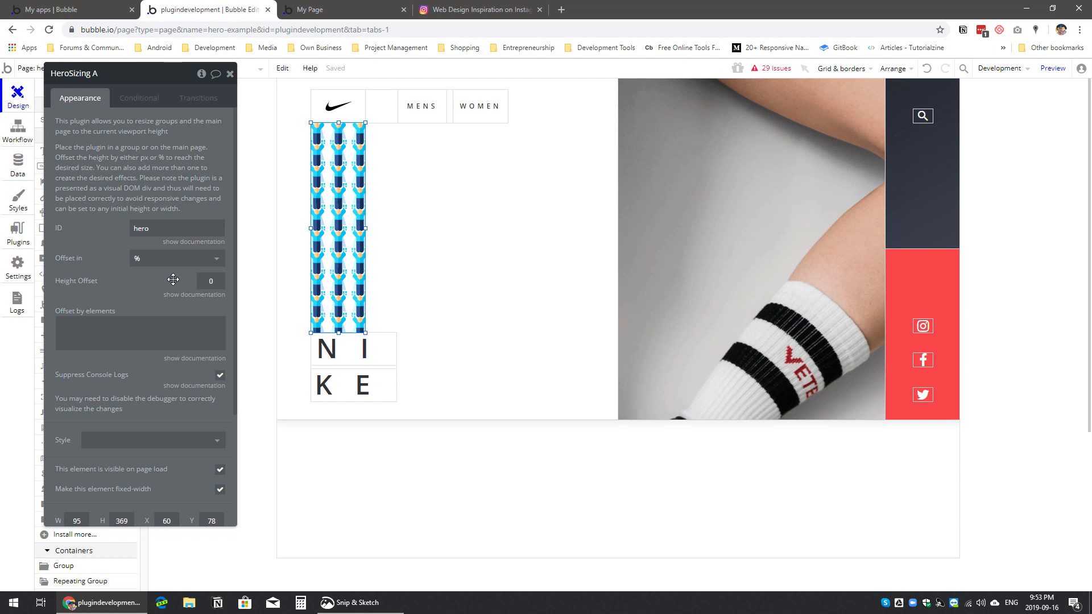
left_click_drag(220, 282, 146, 278)
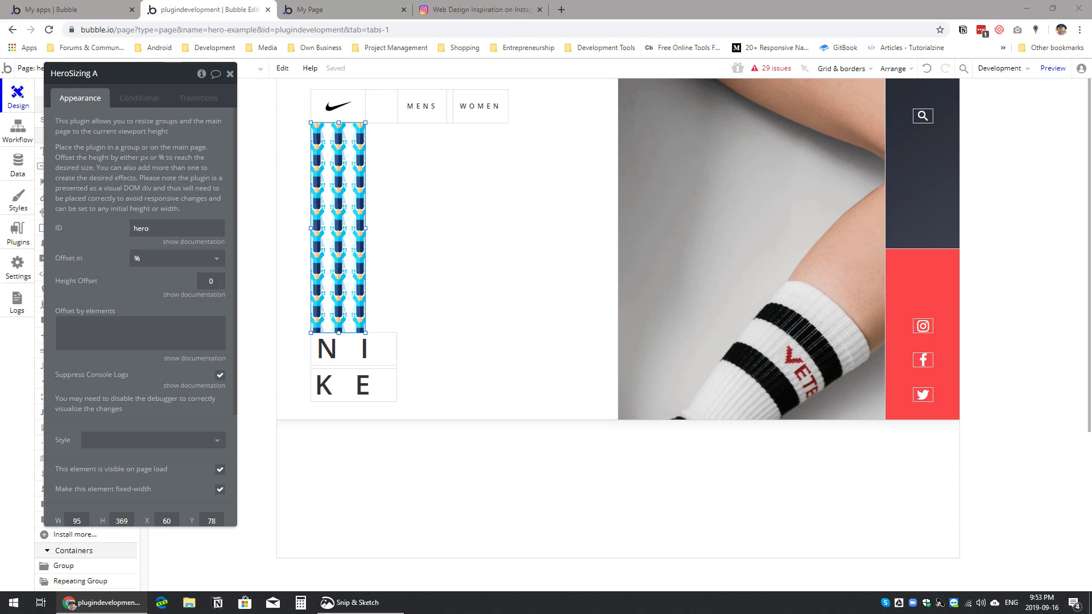
left_click(210, 281)
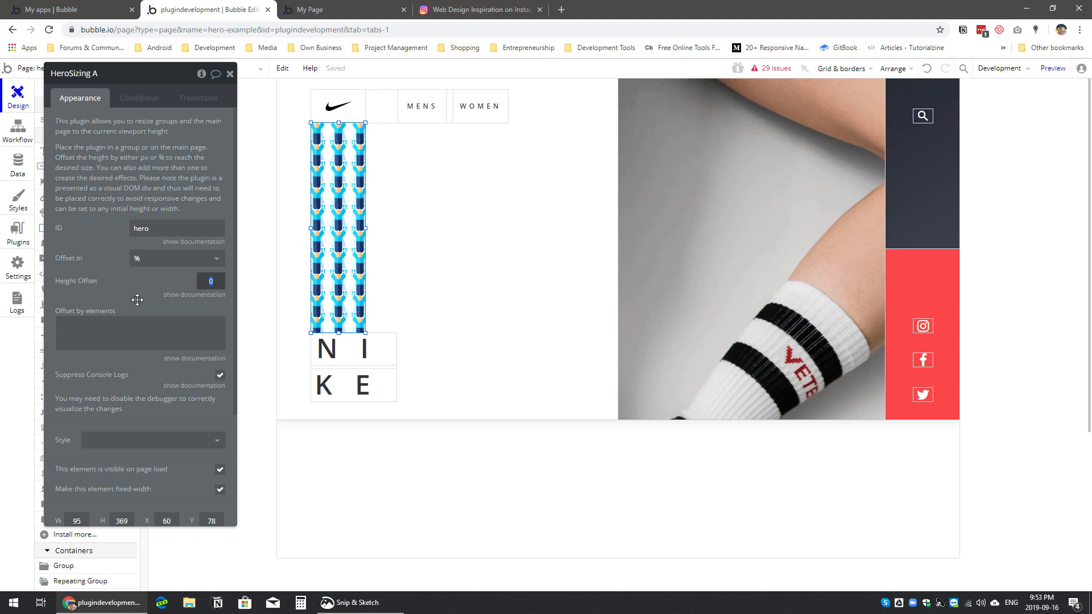
type("25")
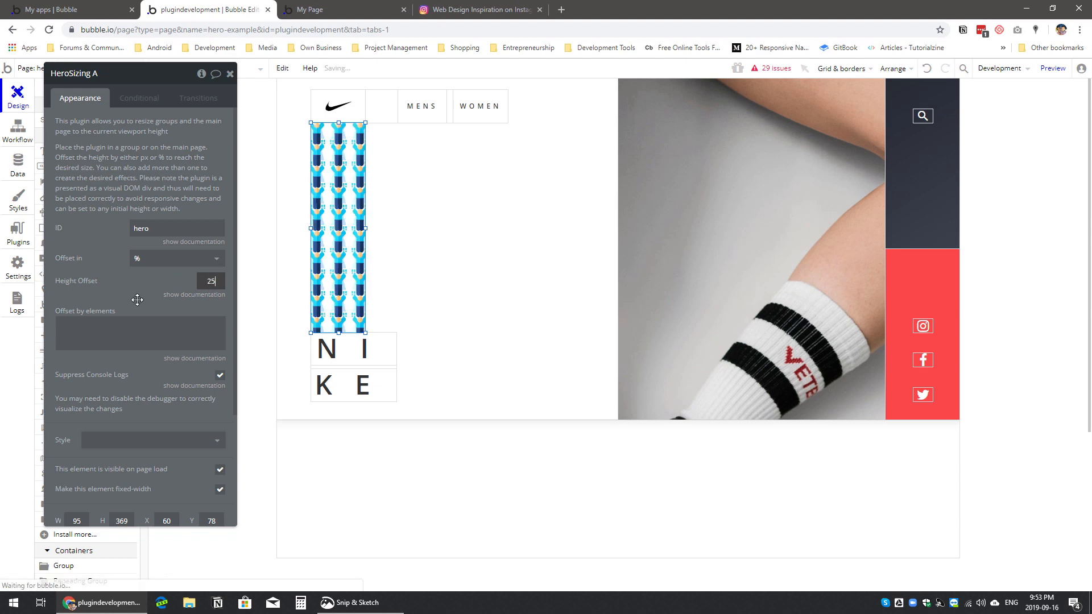
Step: Examine the hero's height and the NIKE lettering's placement in the live hero-example preview, and return to the Bubble editor
left_click(373, 9)
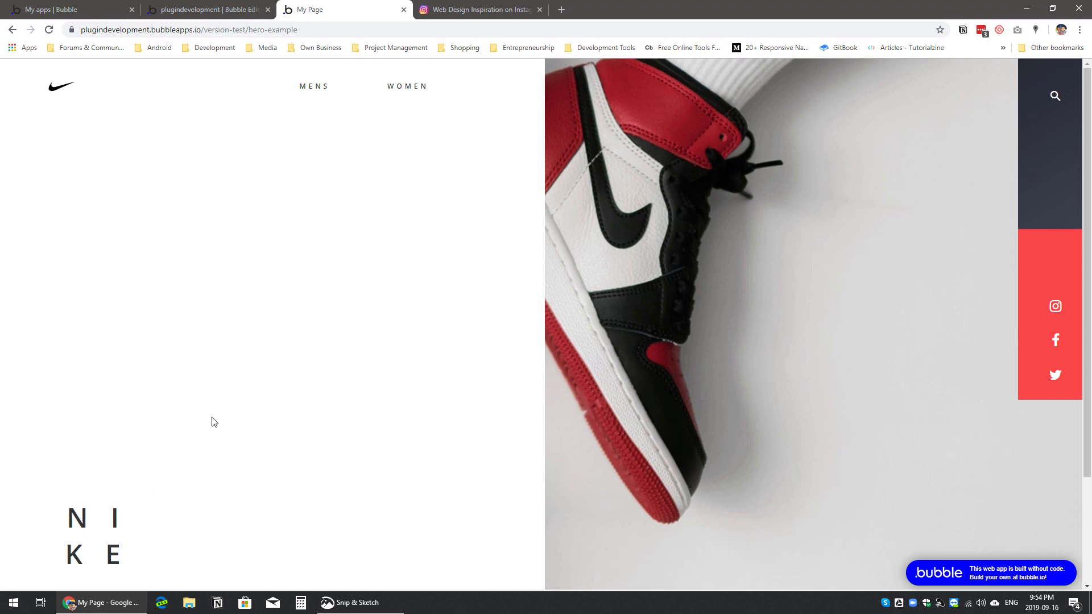
left_click(170, 9)
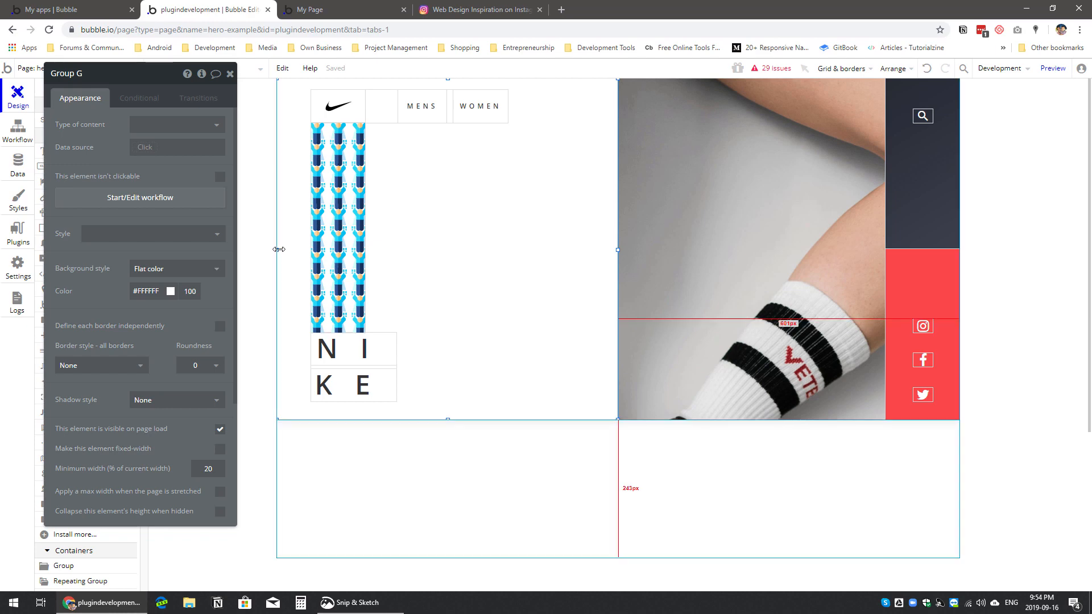
left_click(365, 6)
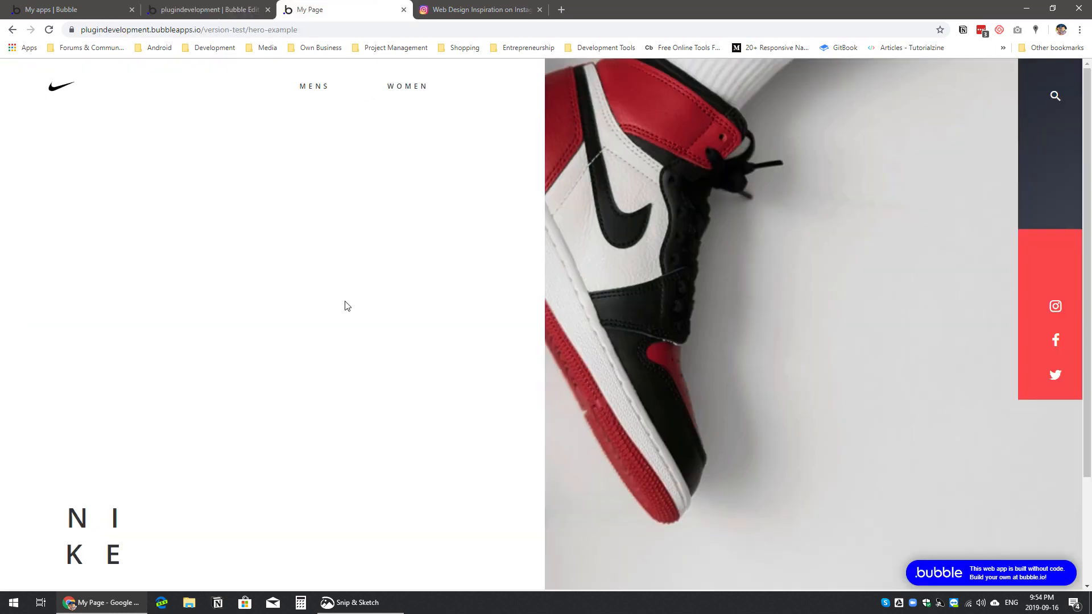
scroll(316, 317, "down", 2)
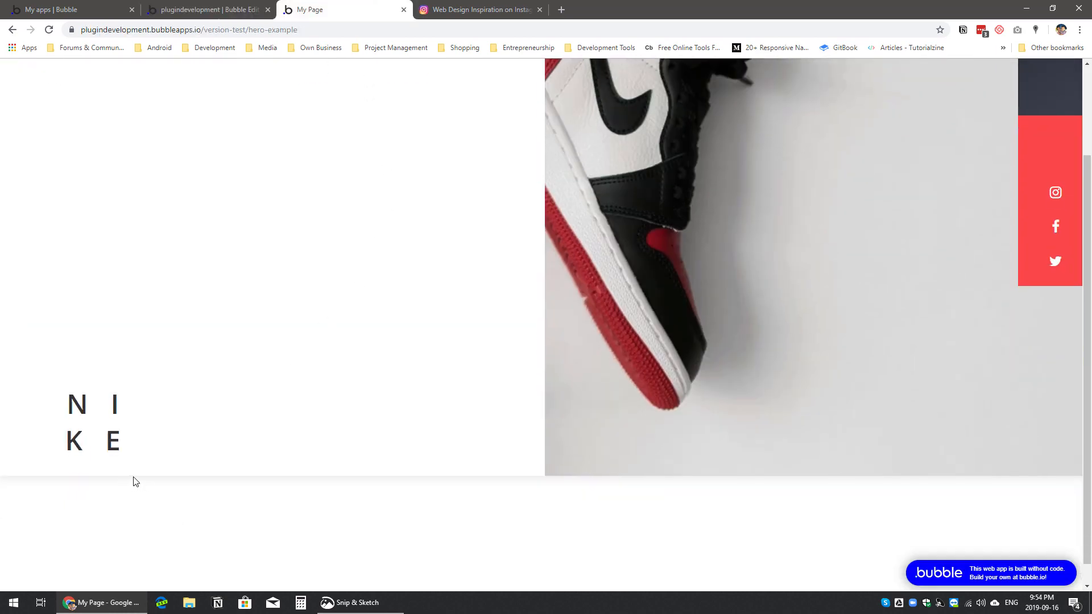
scroll(253, 482, "up", 2)
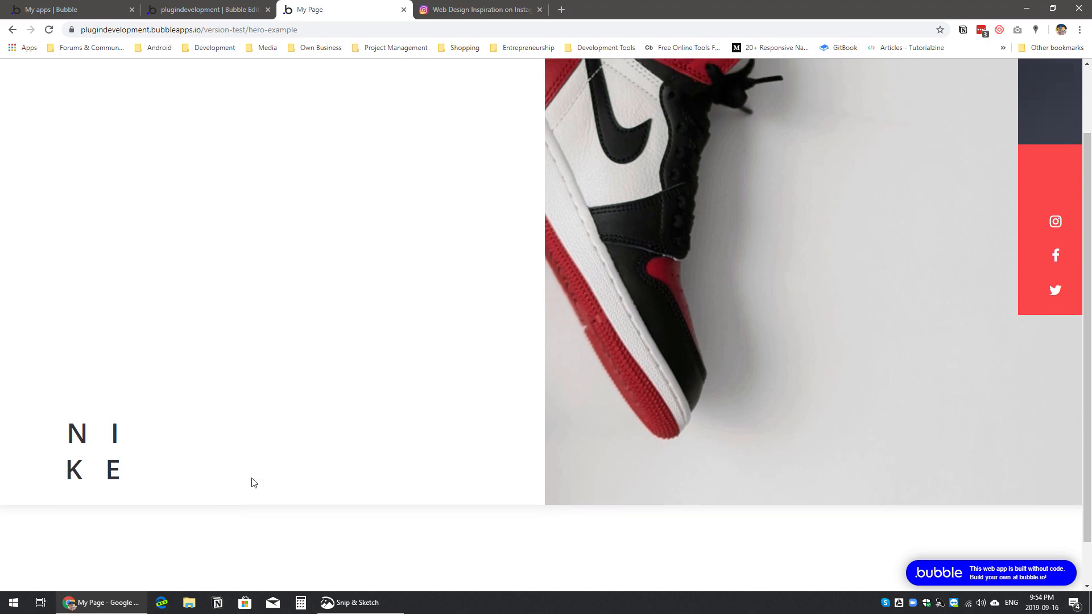
scroll(258, 501, "down", 1)
scroll(259, 499, "up", 1)
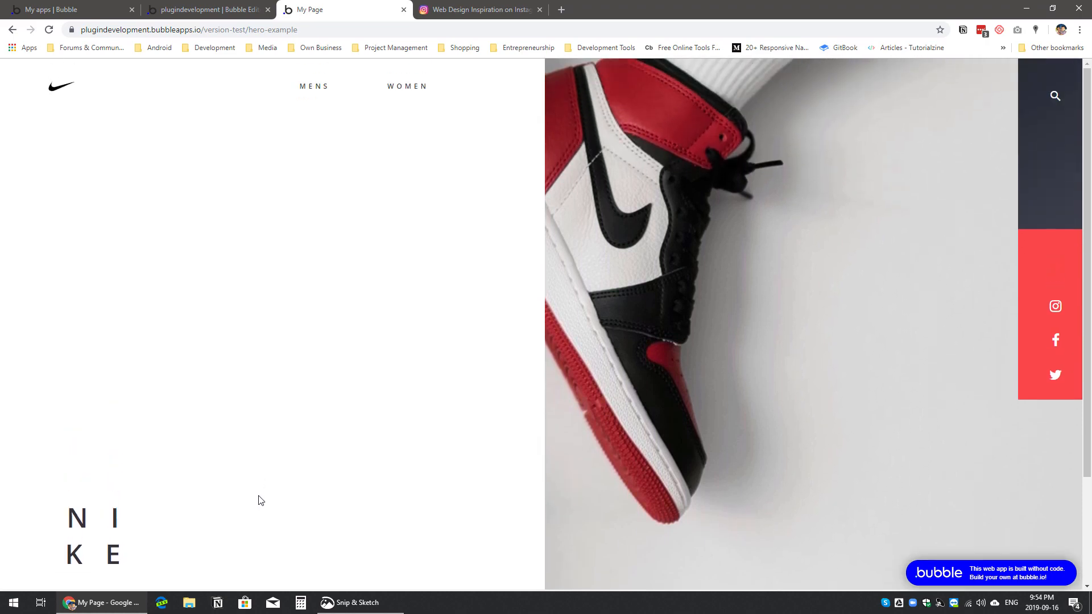
scroll(258, 499, "down", 1)
scroll(258, 499, "up", 1)
scroll(401, 486, "down", 1)
scroll(398, 482, "up", 1)
left_click(250, 9)
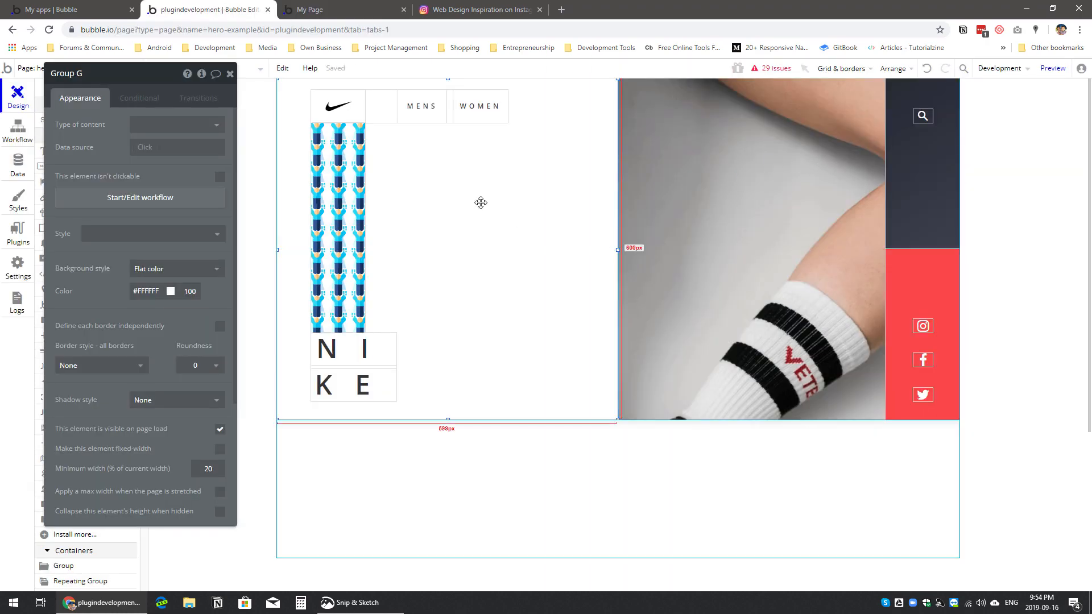
Step: Place a second Hero Sizing element in the dark panel, about 34 × 222 px, from below the search icon to the panel's lower edge
left_click_drag(111, 273, 195, 264)
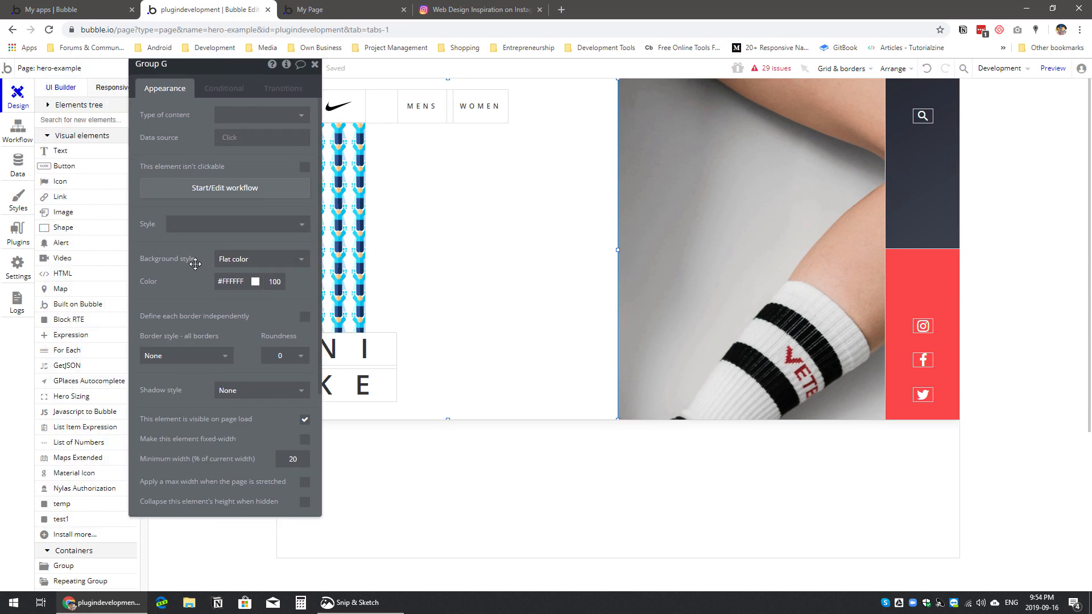
left_click(79, 398)
left_click_drag(900, 141, 922, 188)
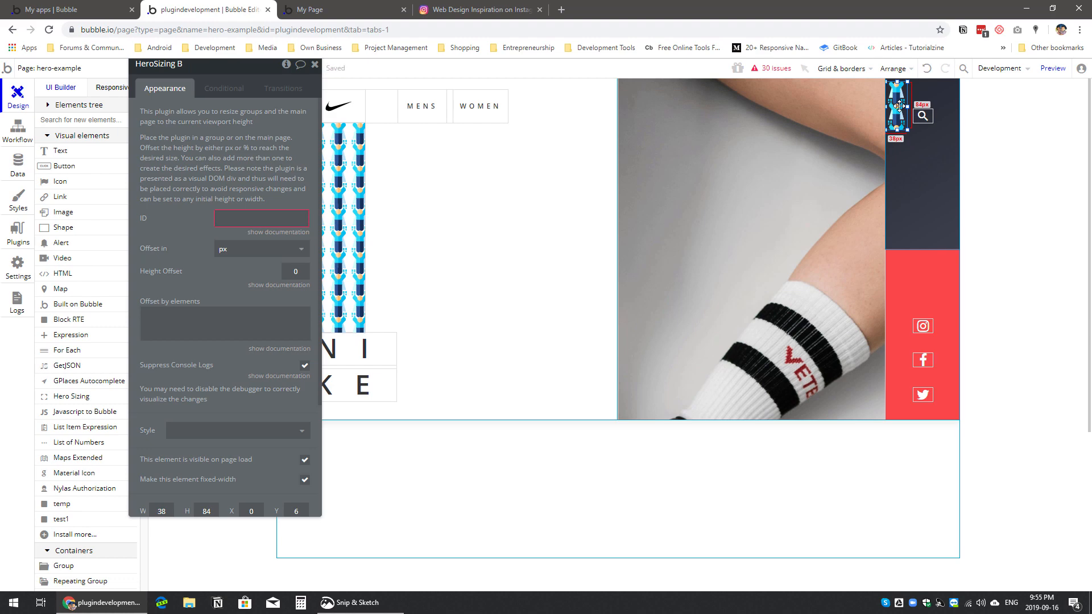
left_click_drag(898, 106, 929, 150)
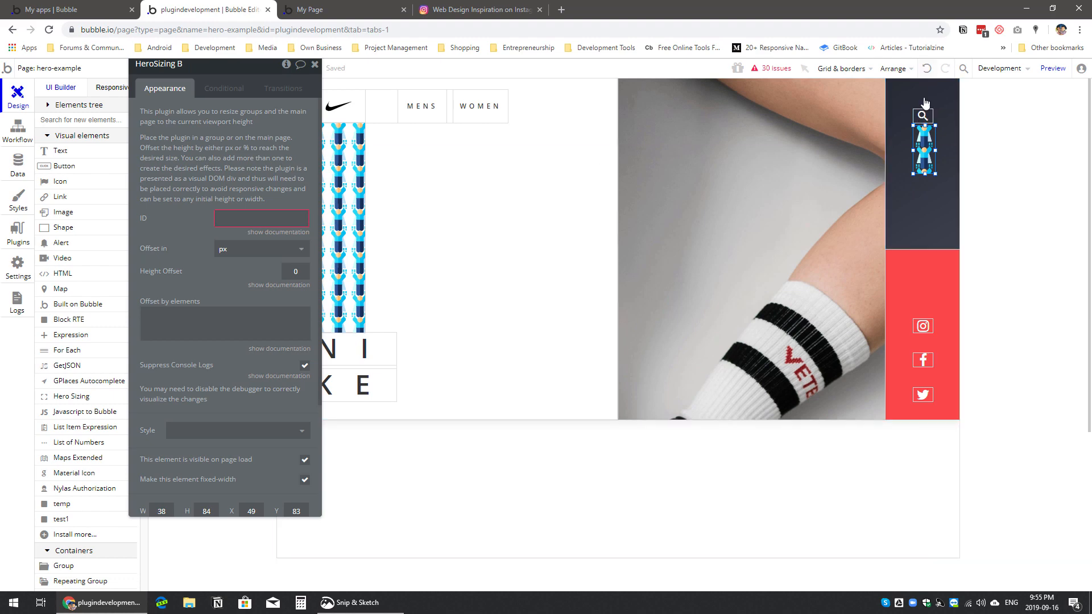
left_click_drag(921, 147, 923, 257)
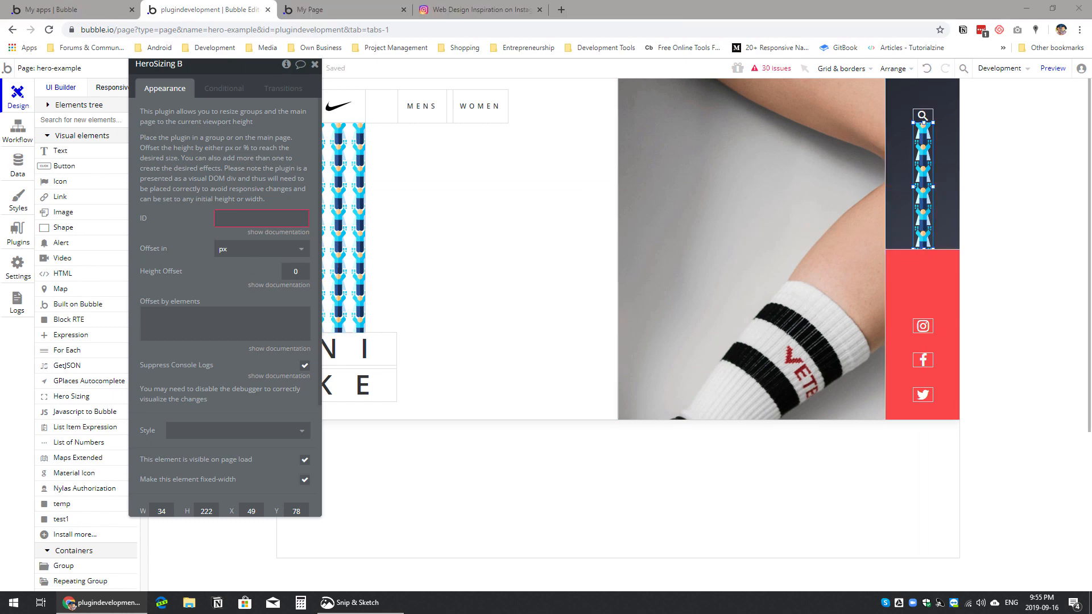
Step: Give the dark panel's Hero Sizing element the ID spacer1 and a height offset of 70
left_click(926, 173)
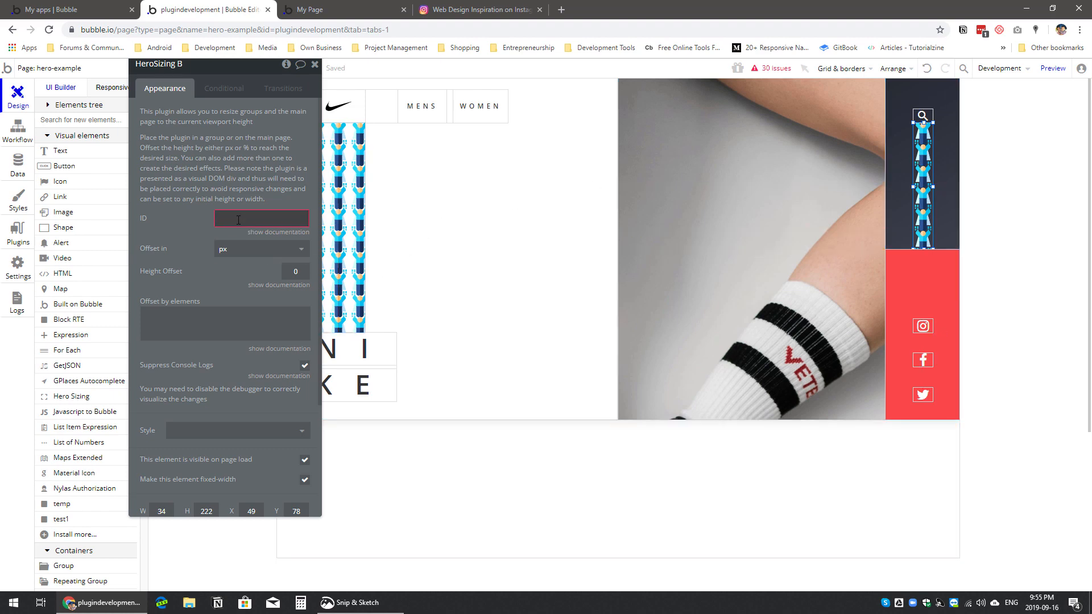
type("spacer 1")
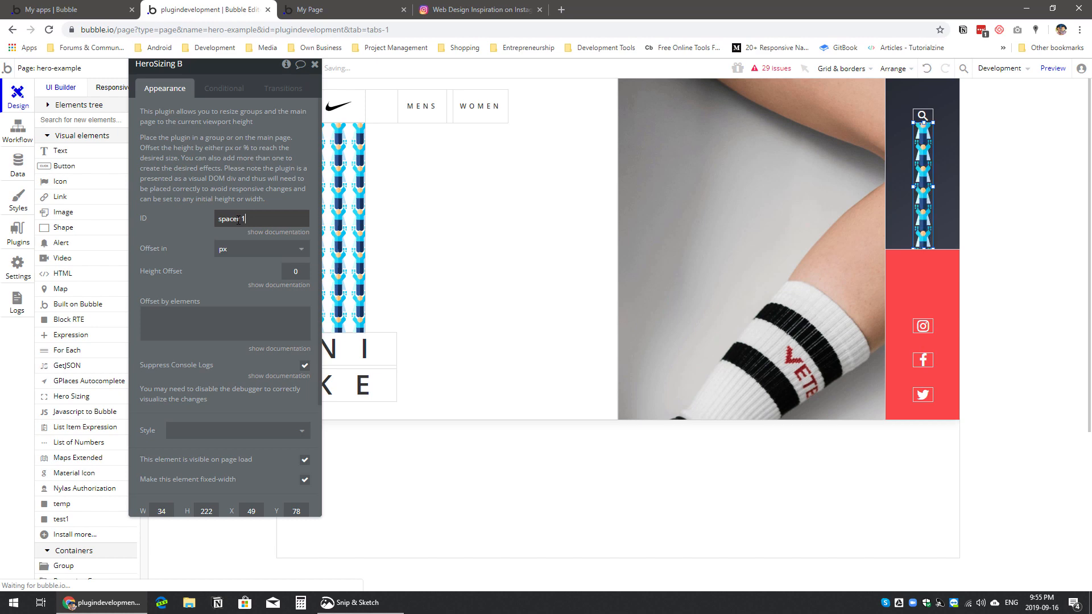
key("Left")
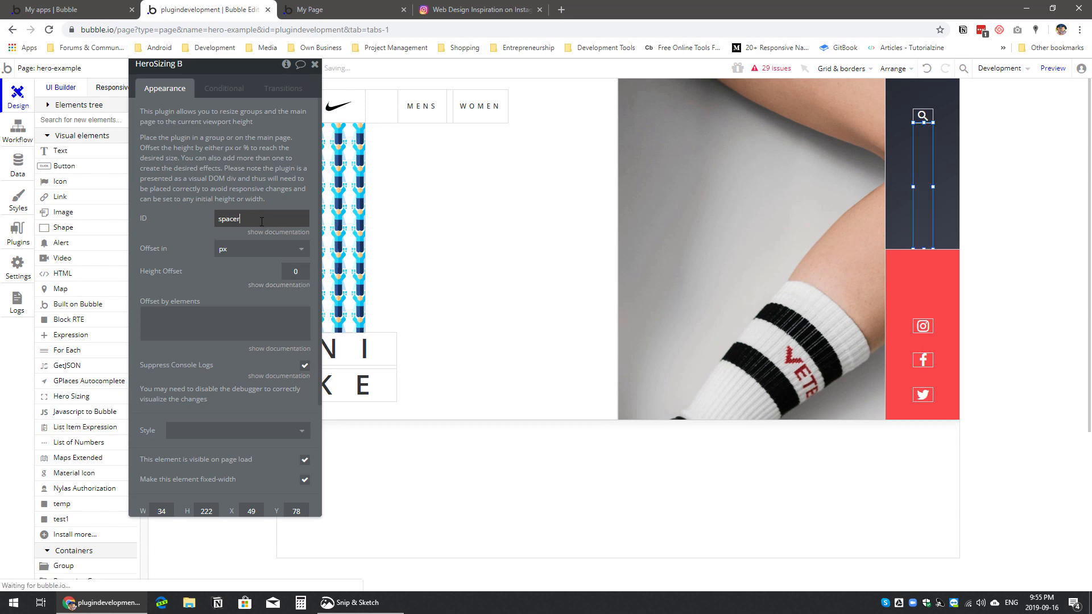
key("BackSpace")
key("Tab")
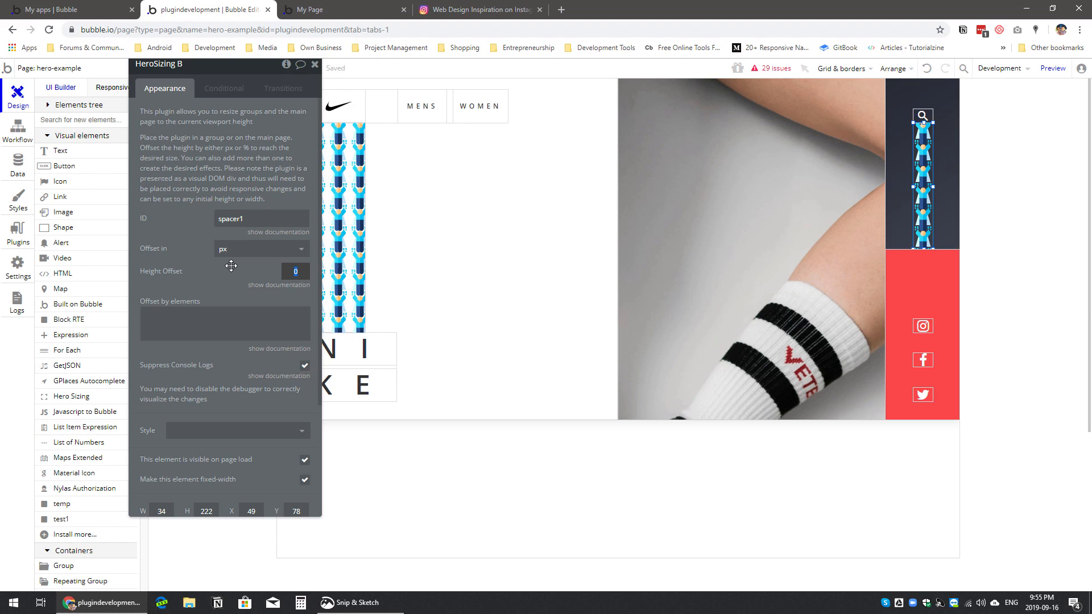
type("70")
Step: Reload the live hero-example preview, examine the dark side panel's height, and return to the Bubble editor
key("ctrl+Tab")
key("F5")
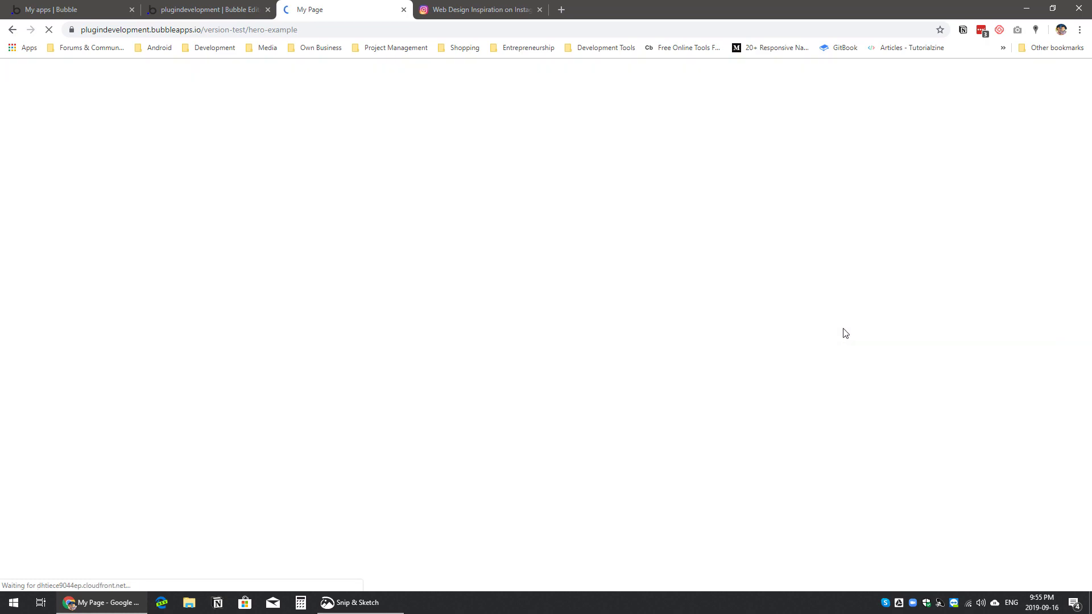
scroll(846, 340, "down", 5)
scroll(847, 352, "up", 5)
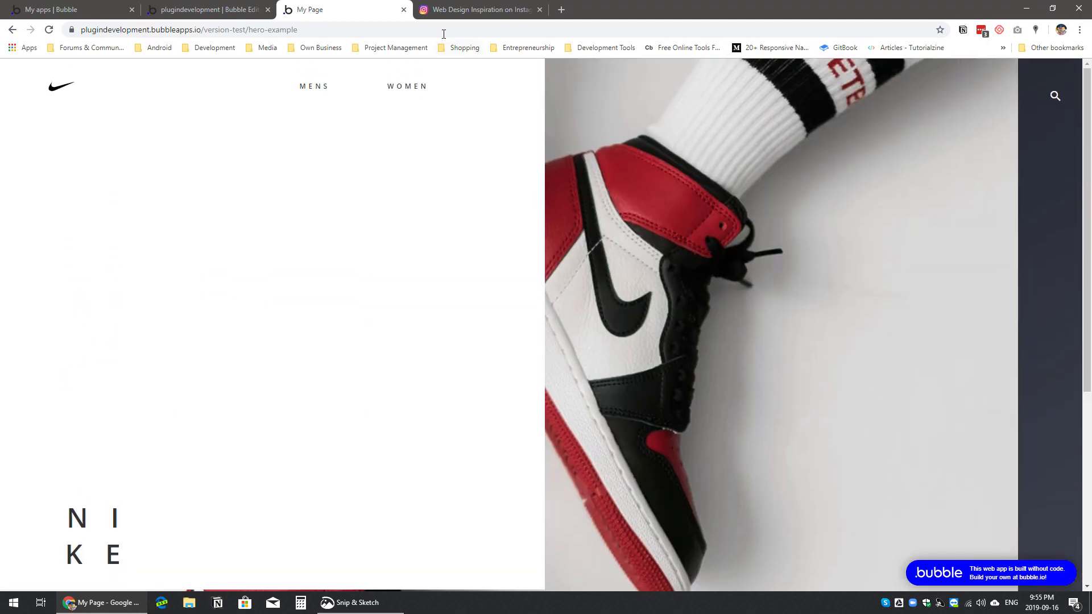
left_click(230, 8)
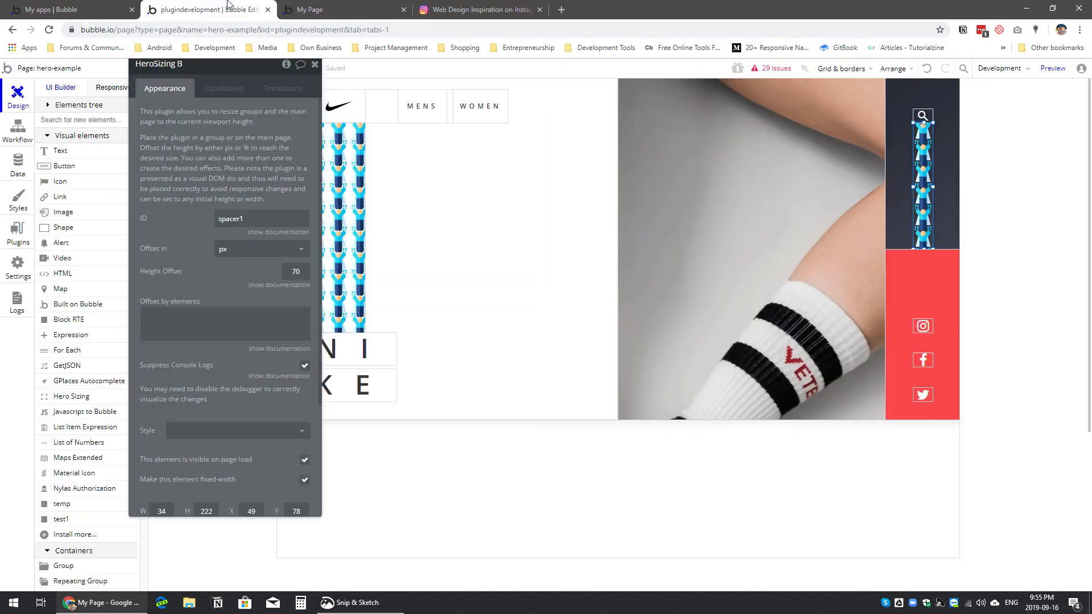
Step: Change the spacer1 element's offset unit to % and check the side panels in the reloaded live preview
left_click(267, 257)
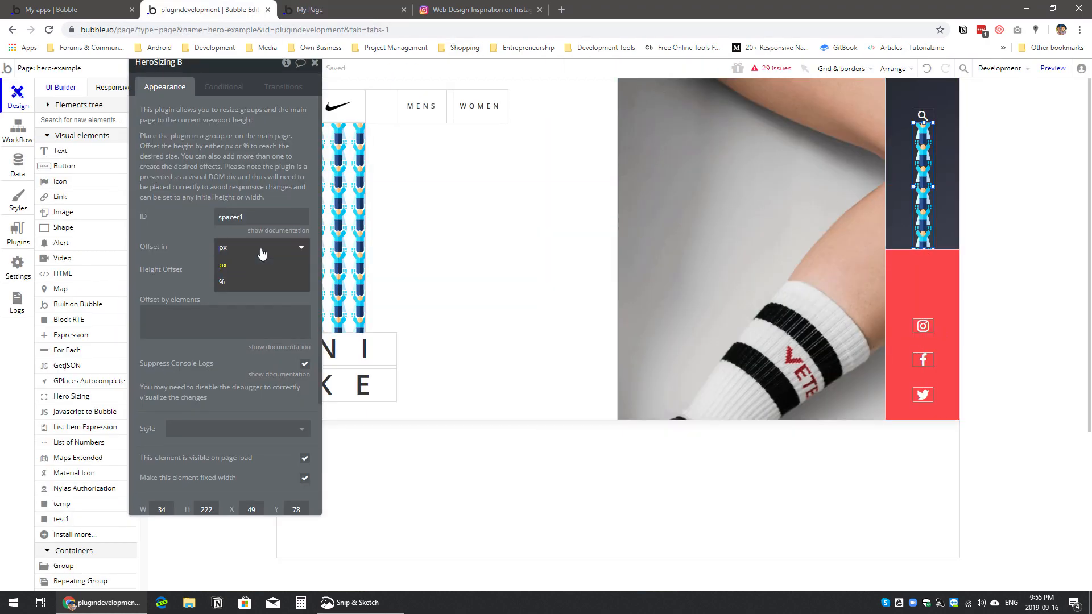
left_click(249, 287)
left_click(337, 5)
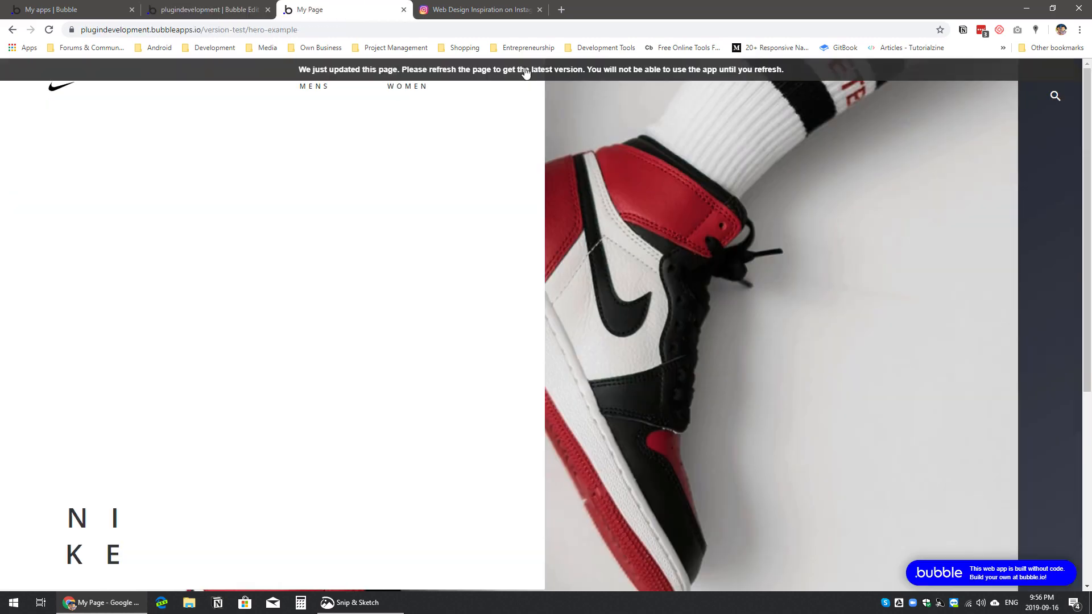
key("F5")
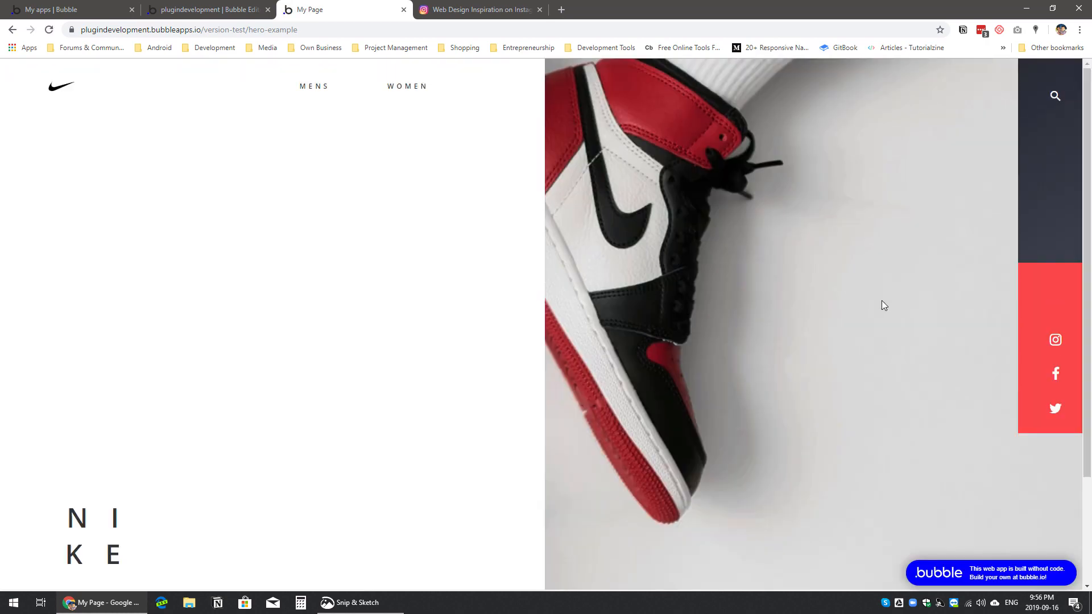
scroll(929, 337, "down", 2)
scroll(927, 332, "up", 2)
left_click(205, 10)
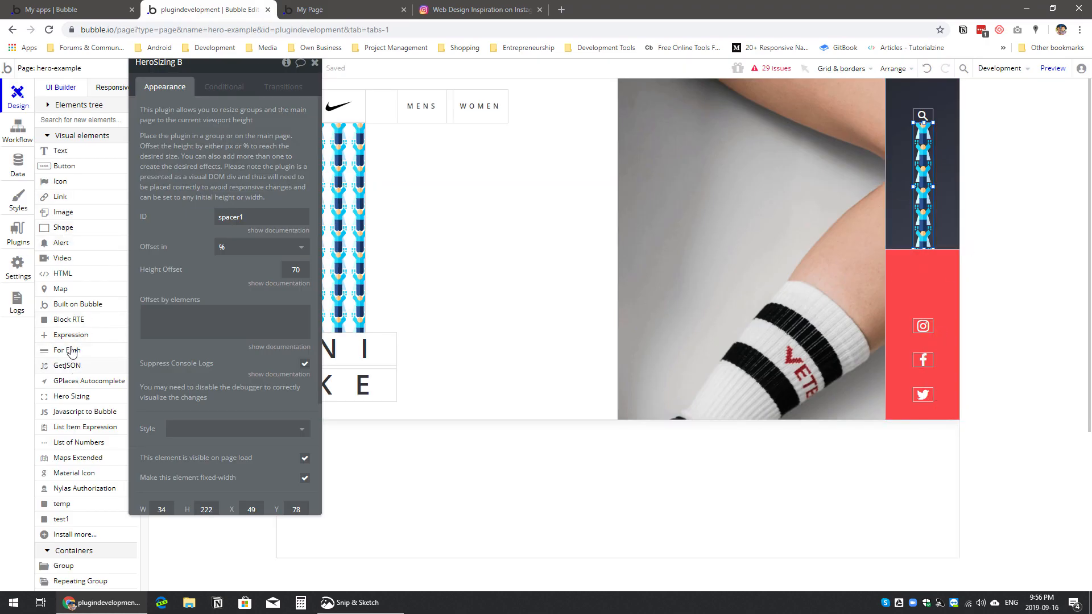
Step: Place a third Hero Sizing element in the red panel, about 34 × 123 px, from the panel's upper edge to the Instagram icon
left_click(71, 397)
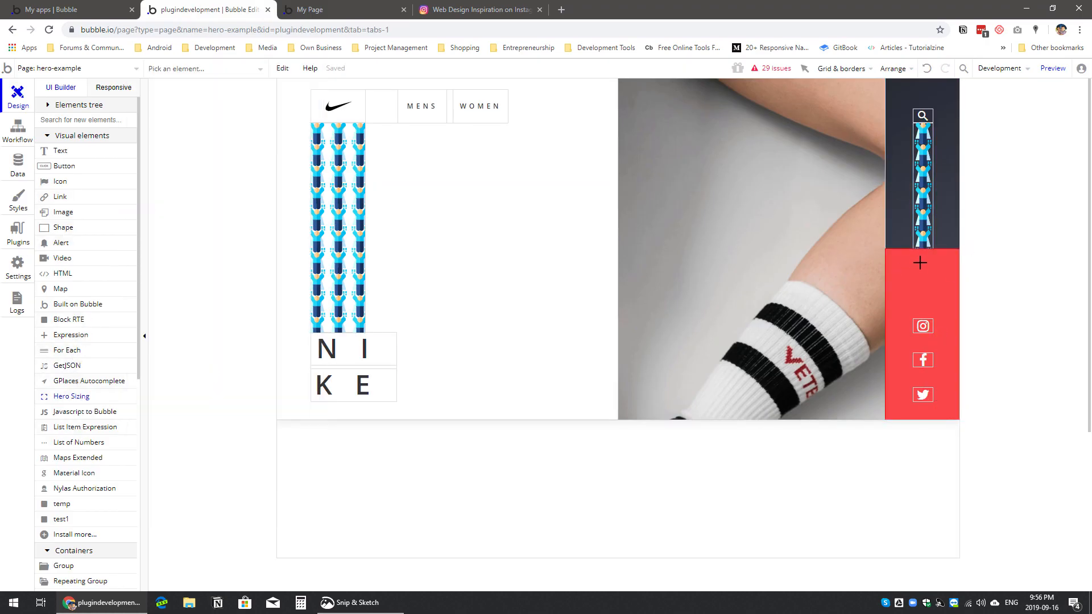
mouse_move(912, 259)
left_mouse_down()
mouse_move(936, 305)
mouse_move(929, 290)
left_mouse_up()
left_click_drag(924, 252, 923, 317)
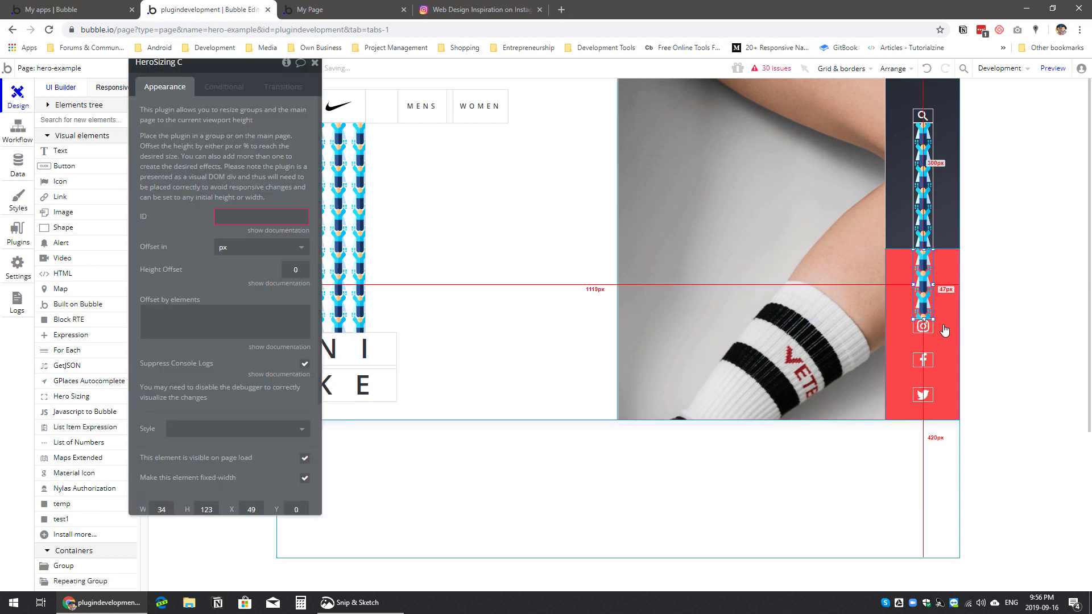
Step: Give the red panel's Hero Sizing element the ID spacer2, the offset unit % and a height offset of 85
left_click(254, 218)
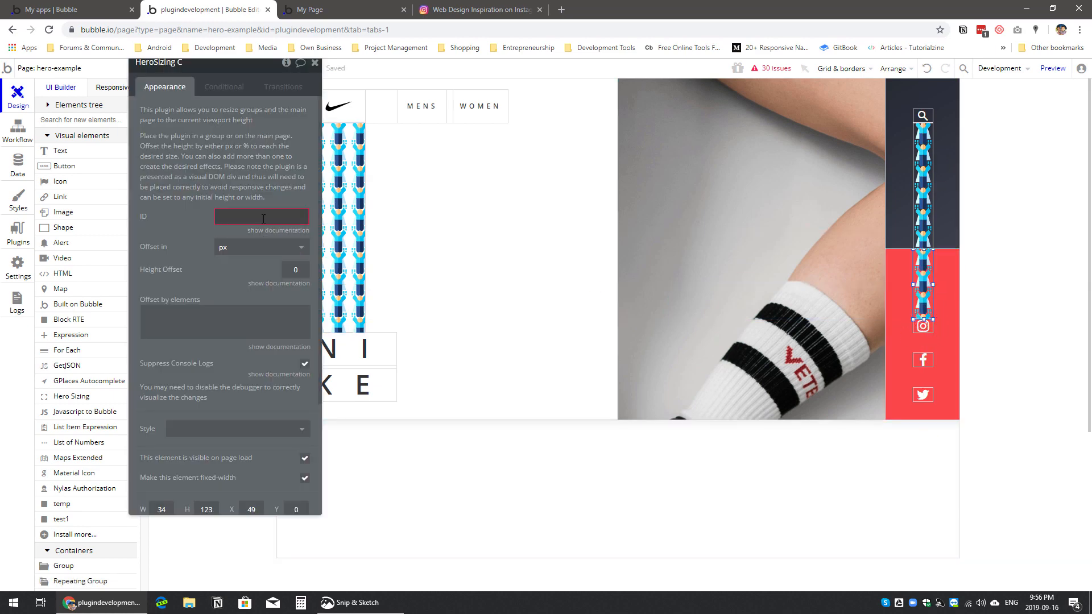
type("spacer2")
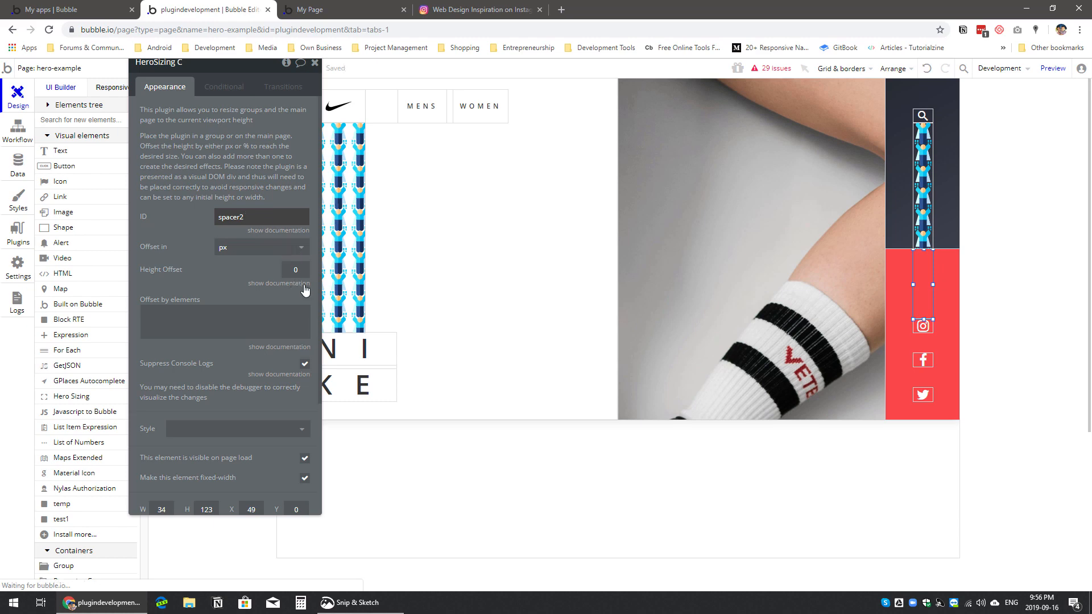
left_click(285, 253)
left_click(236, 265)
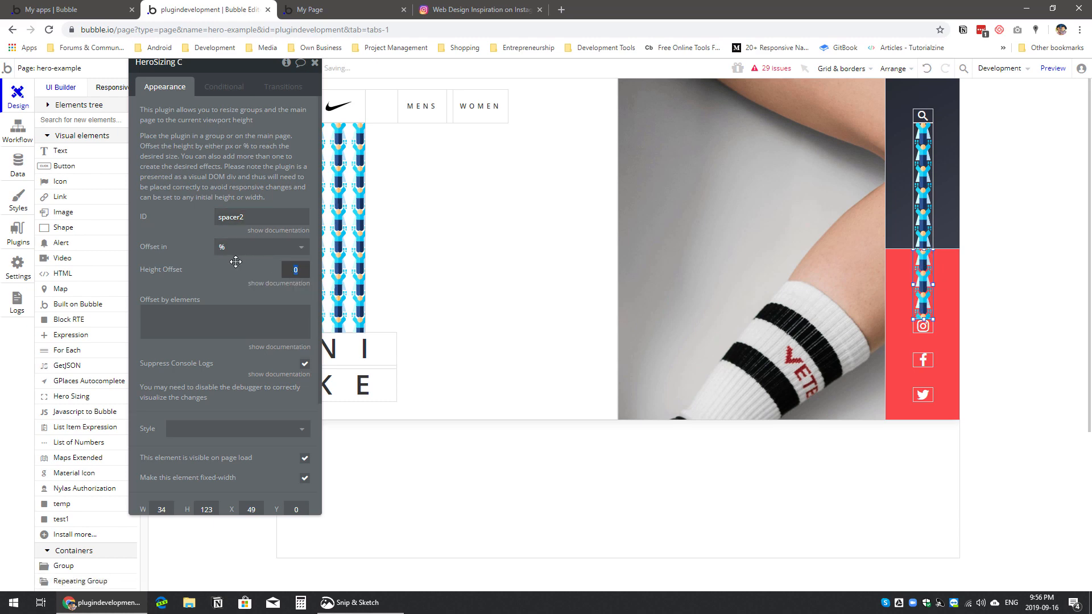
type("85")
Step: Reload the live hero-example preview, examine how far the red panel reaches down the hero group, and return to the Bubble editor
left_click(384, 9)
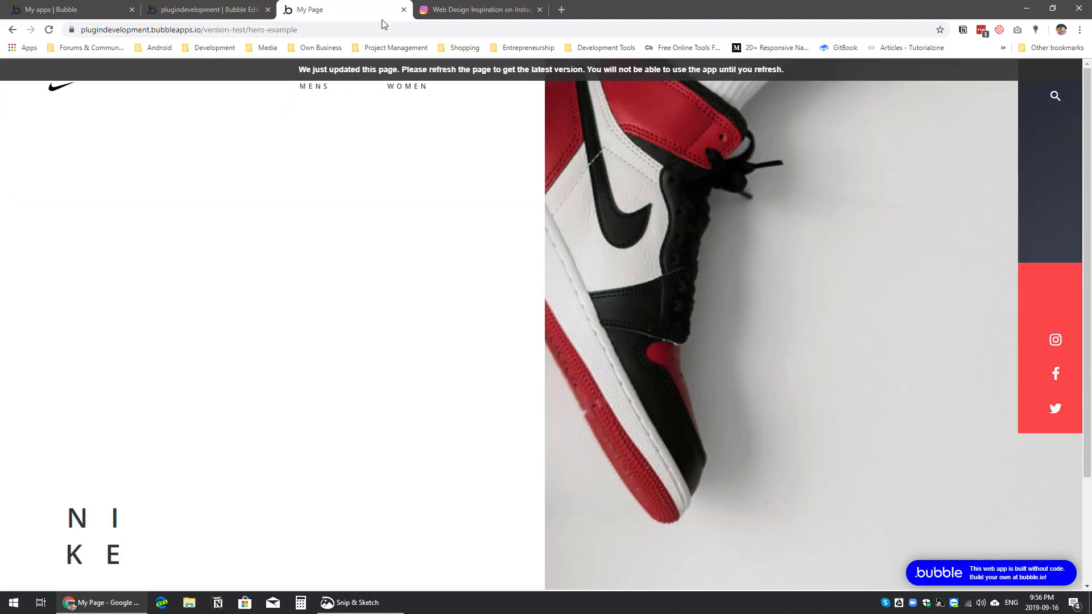
key("F5")
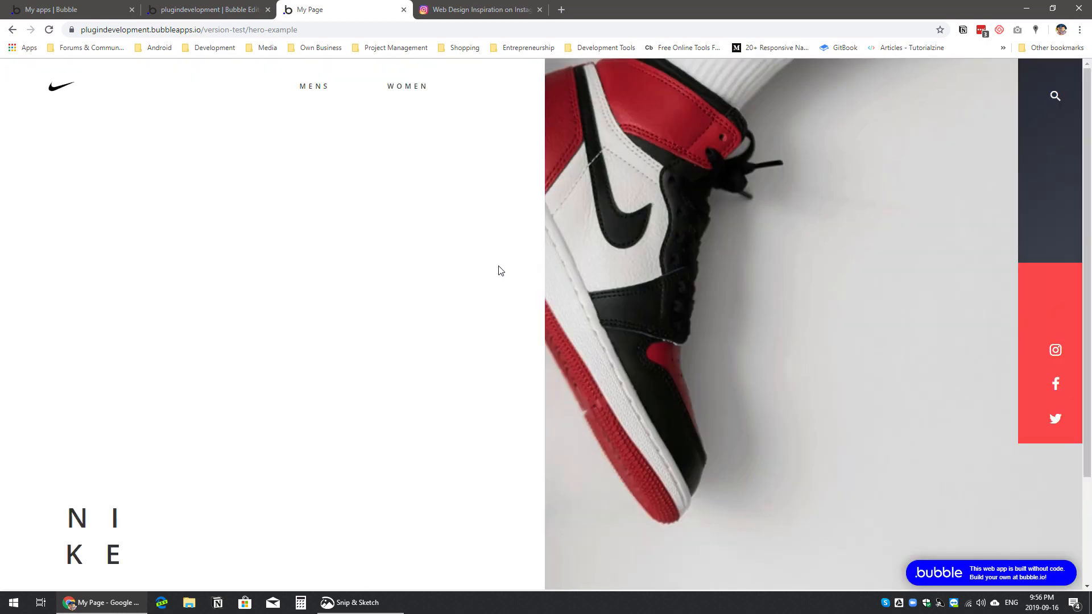
scroll(701, 309, "down", 1)
scroll(700, 306, "down", 1)
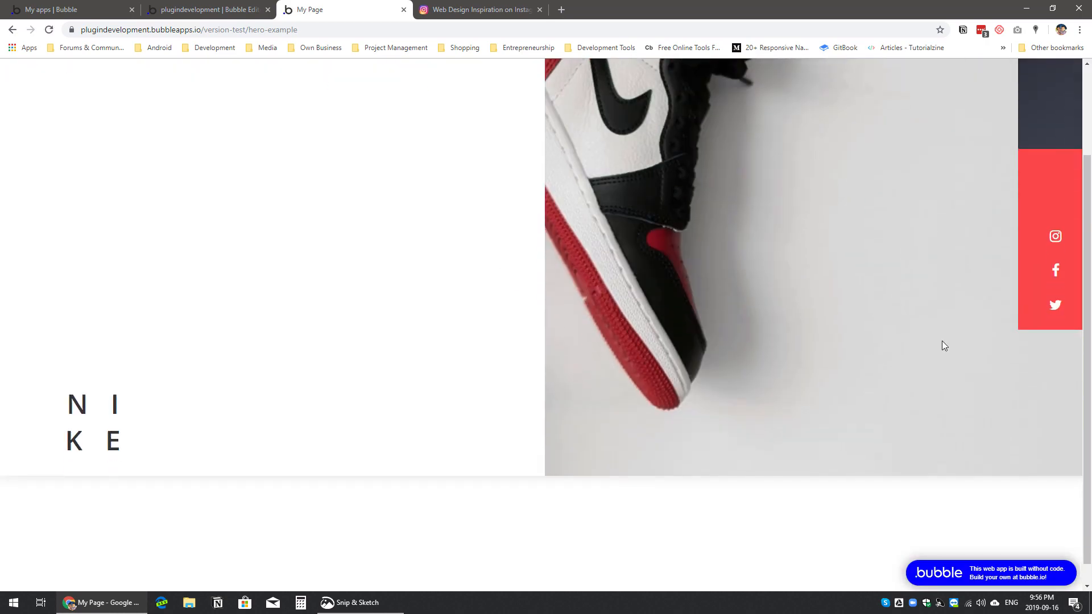
scroll(938, 377, "up", 2)
left_click(207, 8)
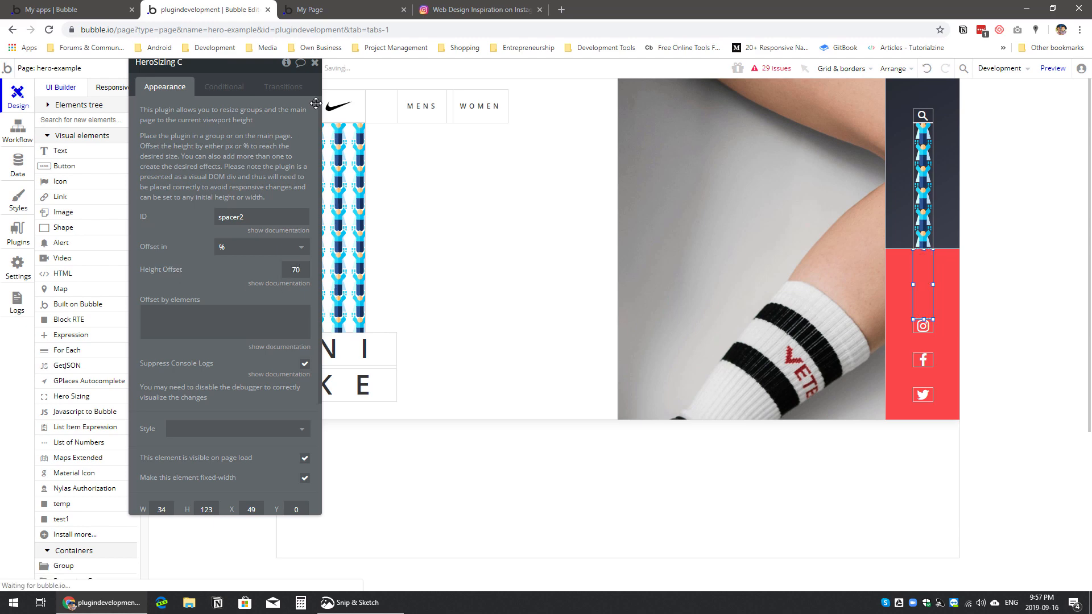
Step: Refresh the live preview, check the red panel's lower edge against the hero group's, and go back to the Bubble editor
left_click(336, 10)
left_click(367, 70)
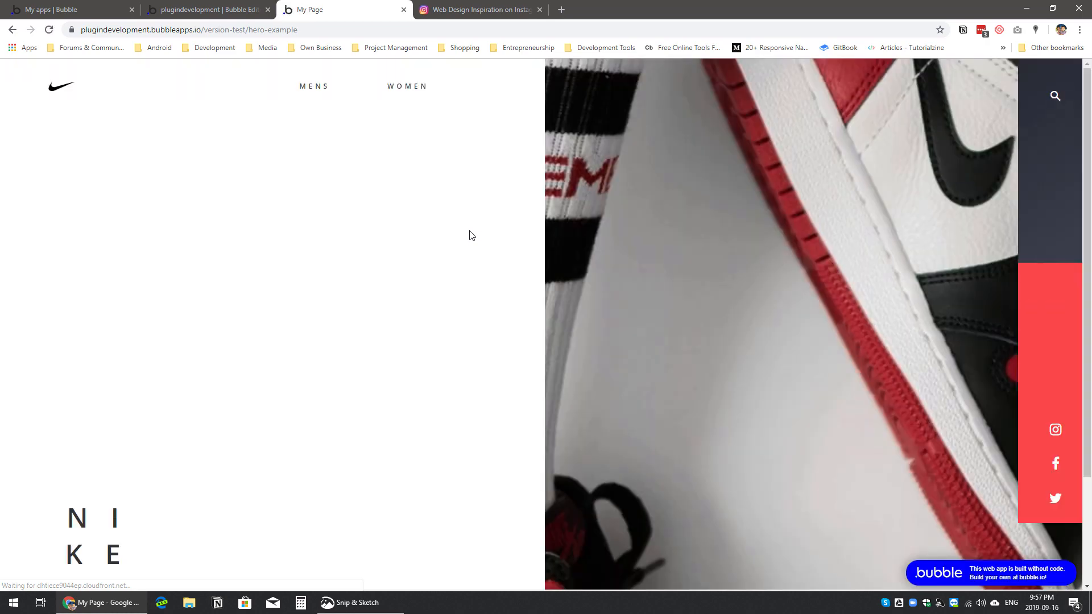
scroll(639, 285, "down", 1)
scroll(639, 287, "up", 1)
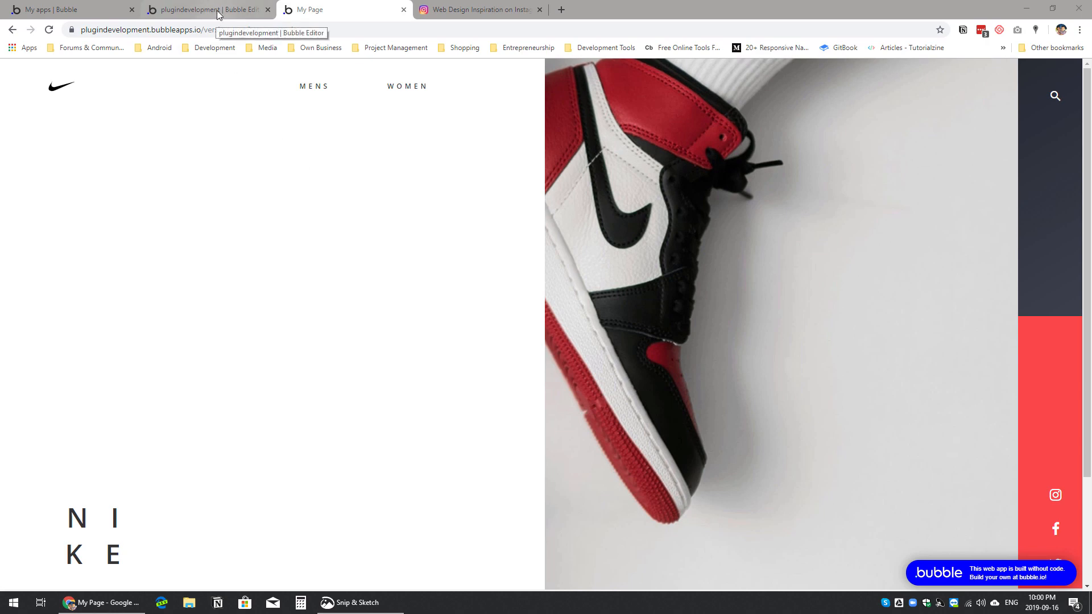
scroll(374, 204, "down", 3)
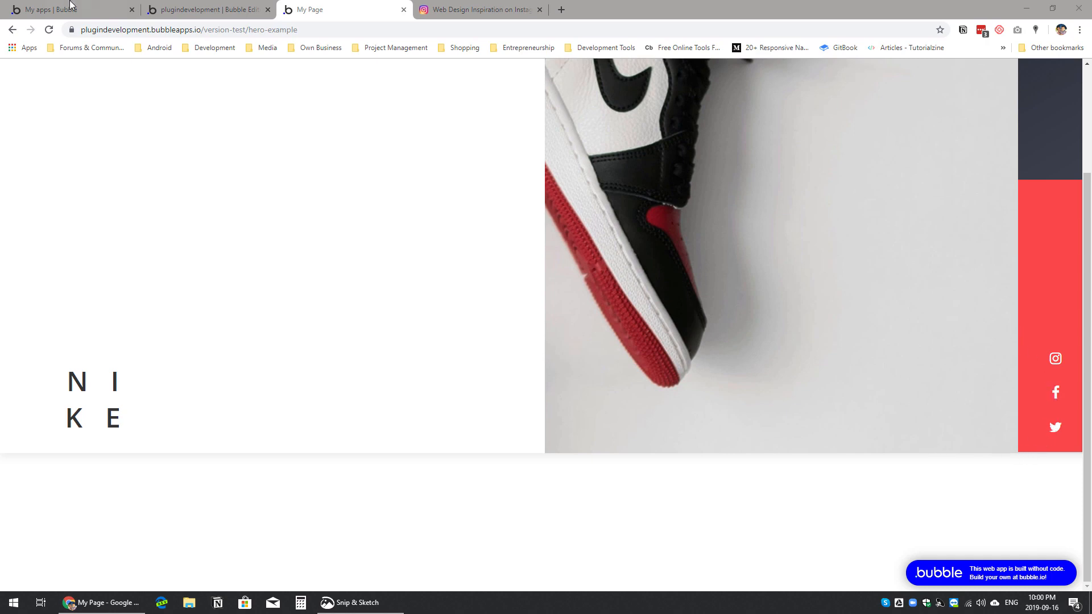
left_click(202, 8)
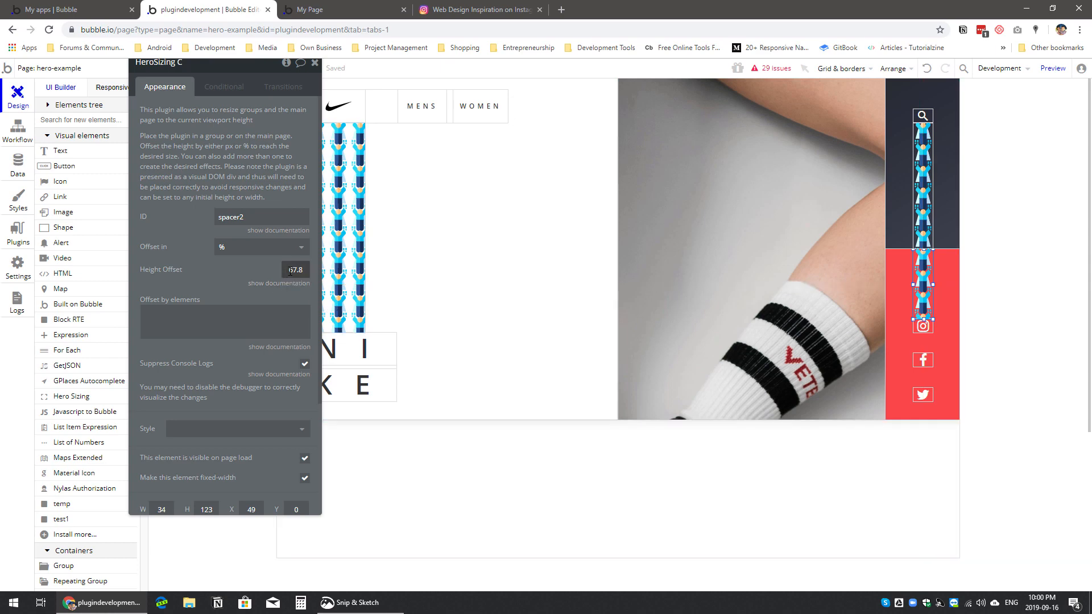
Step: Close the spacer2 element's properties and compare the Instagram reference design with the live hero-example page
left_click(315, 63)
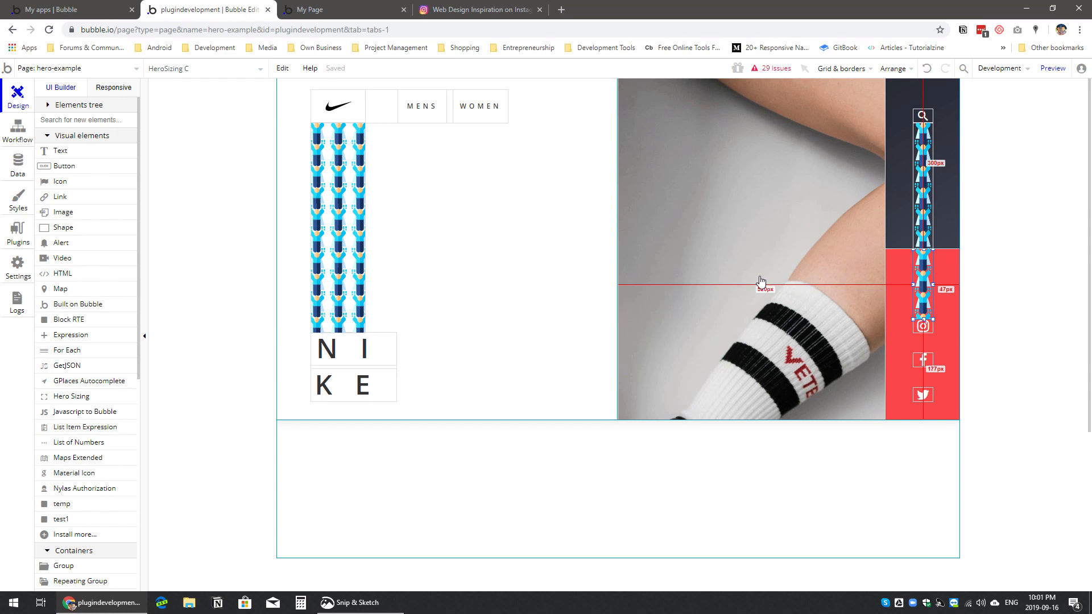
left_click(472, 10)
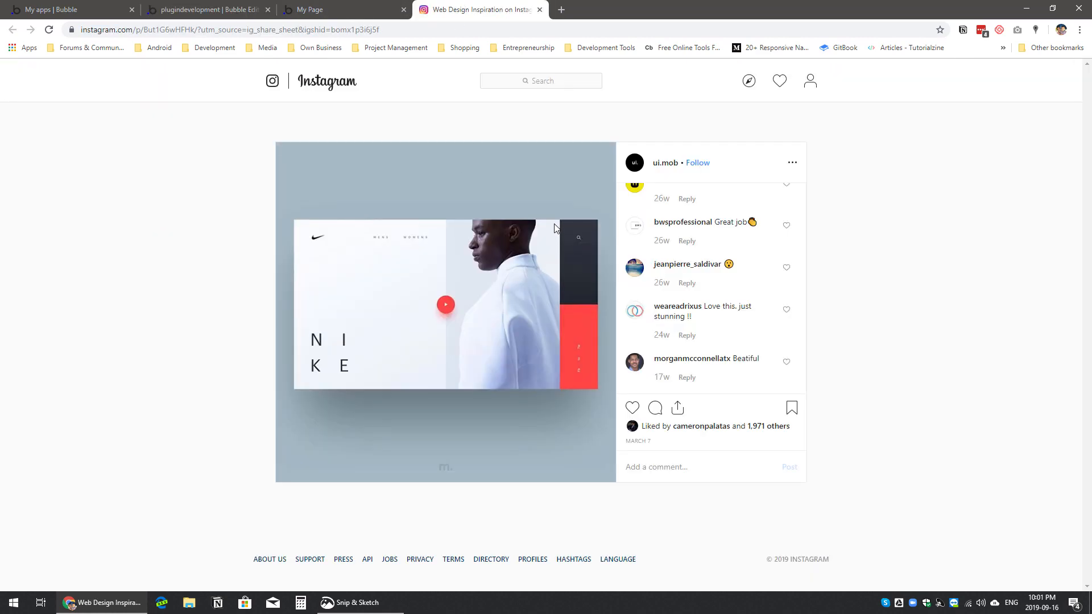
left_click(344, 10)
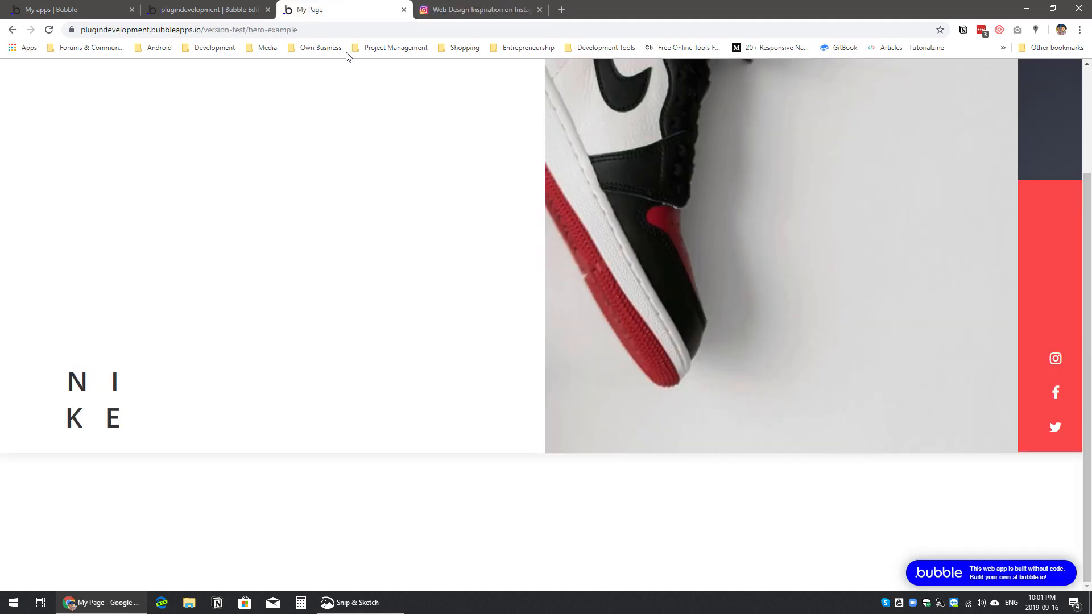
scroll(729, 234, "up", 3)
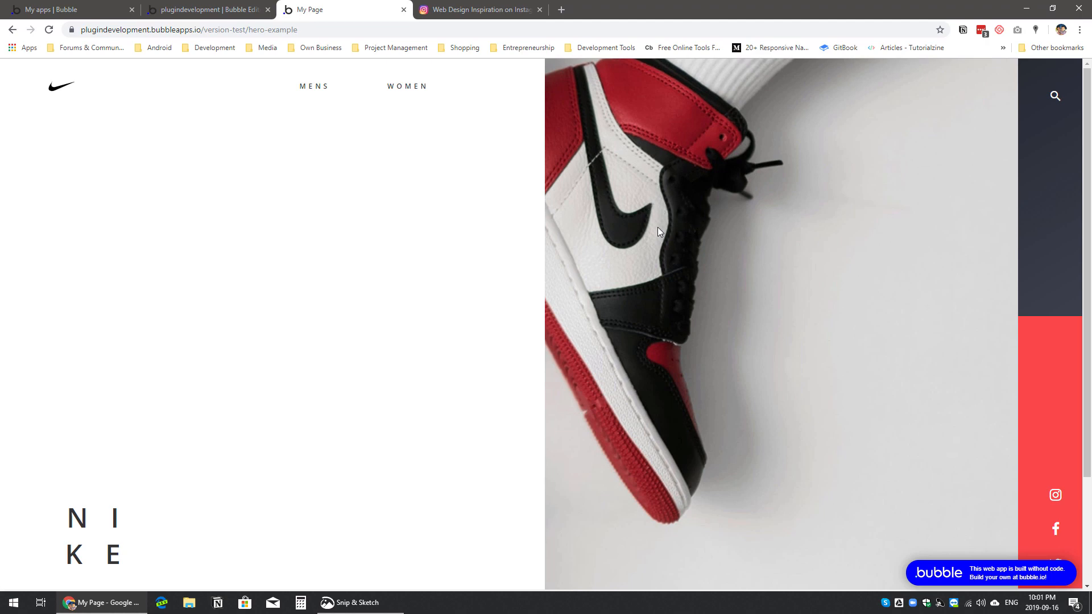
Step: Open the browser's developer tools on the live page, turn off device emulation and widen the inspection area
right_click(618, 181)
left_click(647, 353)
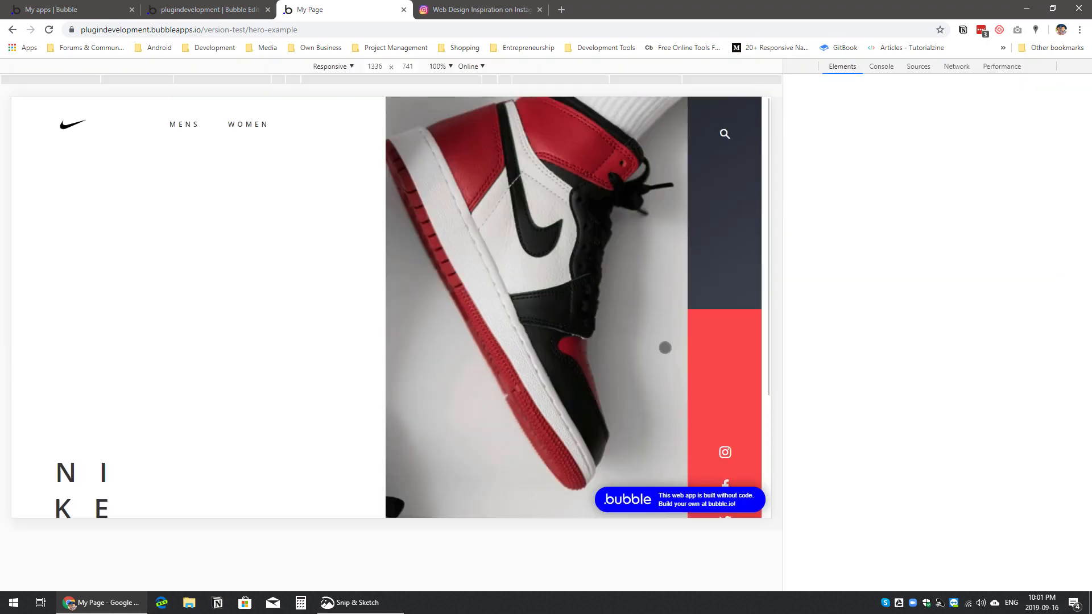
left_click(807, 66)
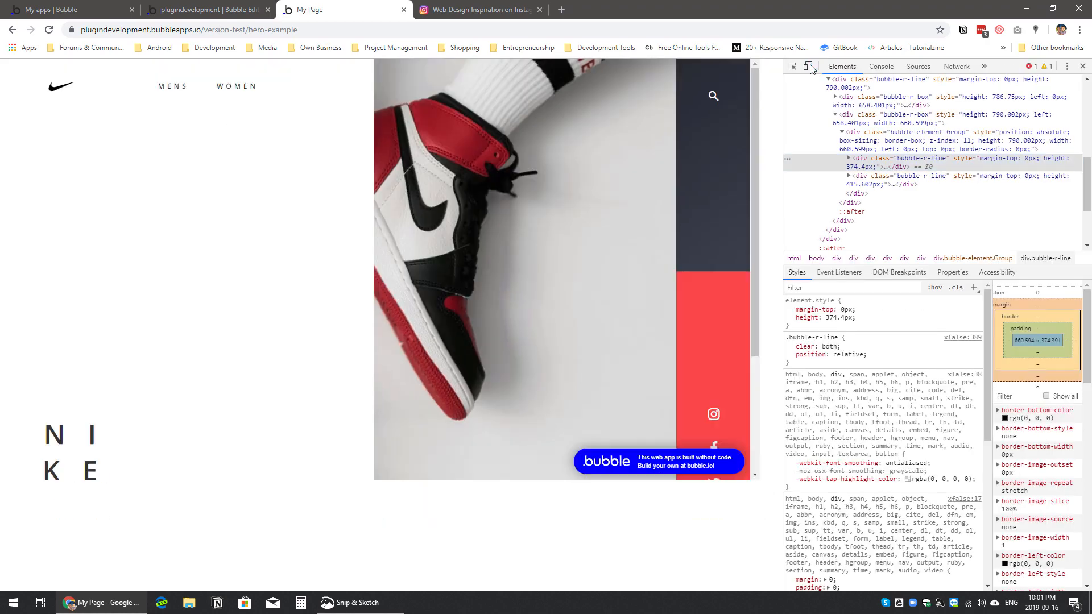
left_click_drag(782, 127, 677, 130)
left_click_drag(851, 176, 910, 177)
left_click_drag(684, 205, 701, 206)
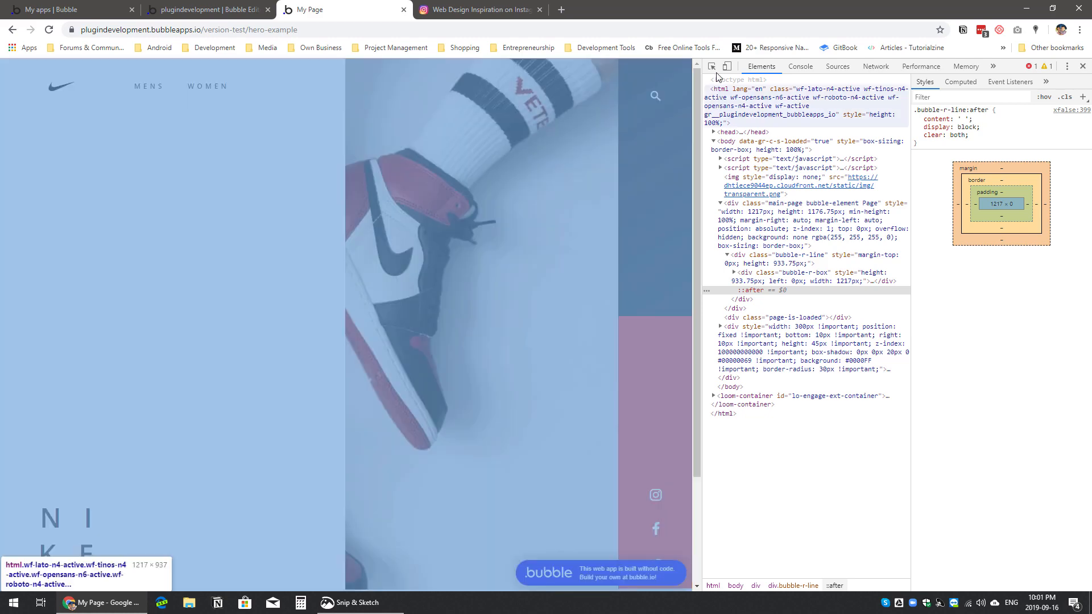
Step: Inspect the hero group's element that carries the background image, open that image in a new tab, and return to the live page
left_click(712, 66)
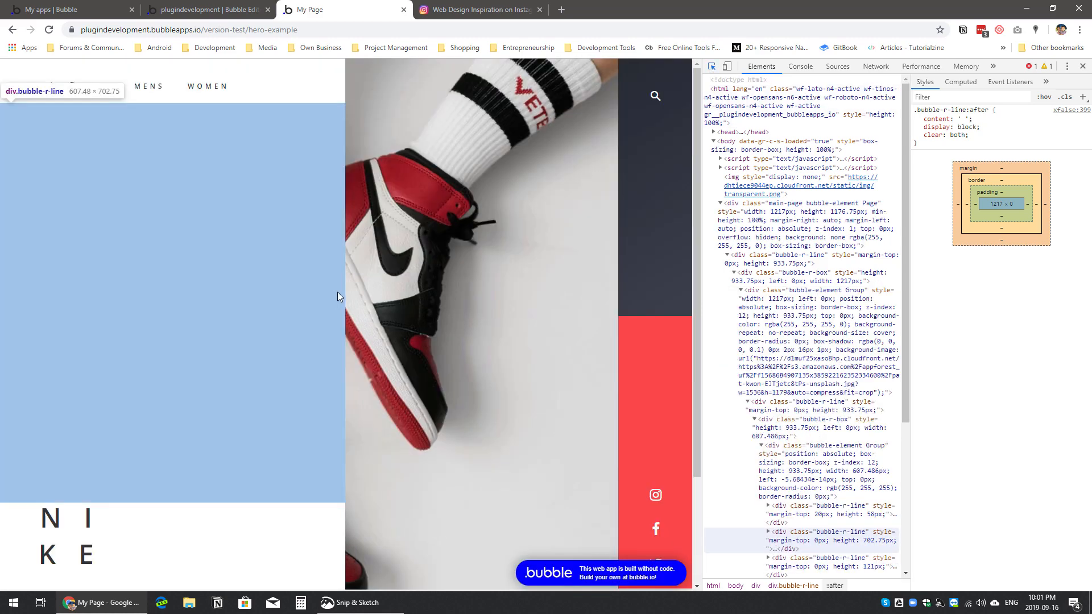
left_click(488, 262)
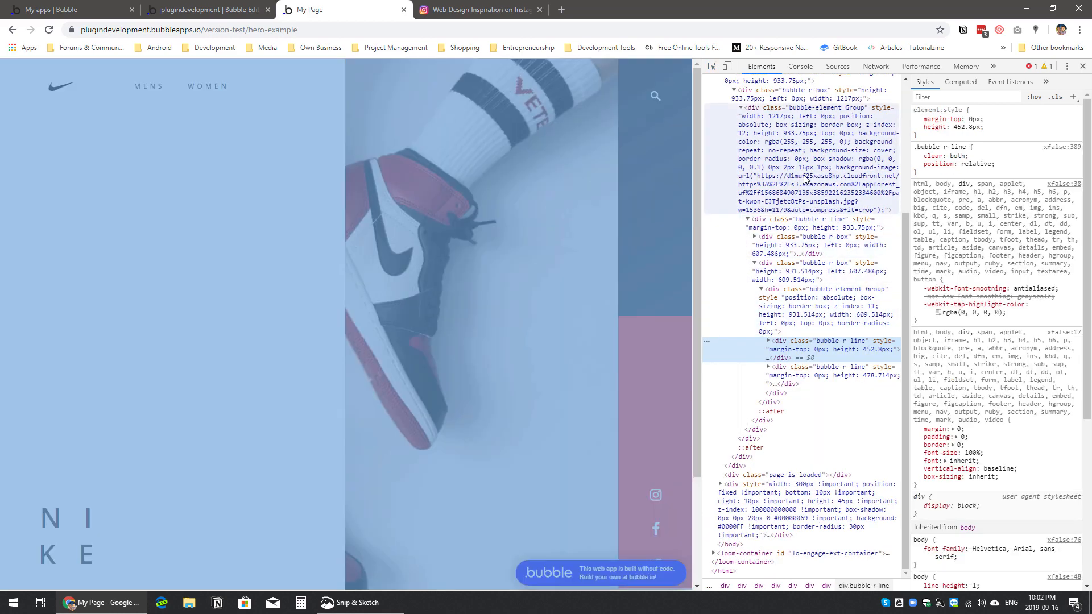
left_click(807, 149)
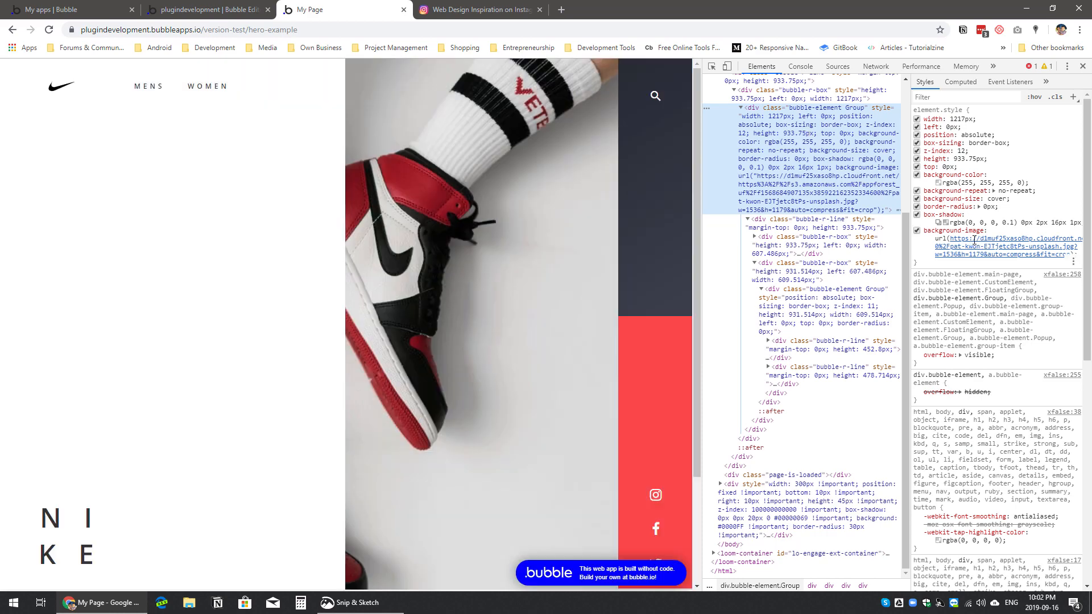
right_click(977, 241)
left_click(1006, 262)
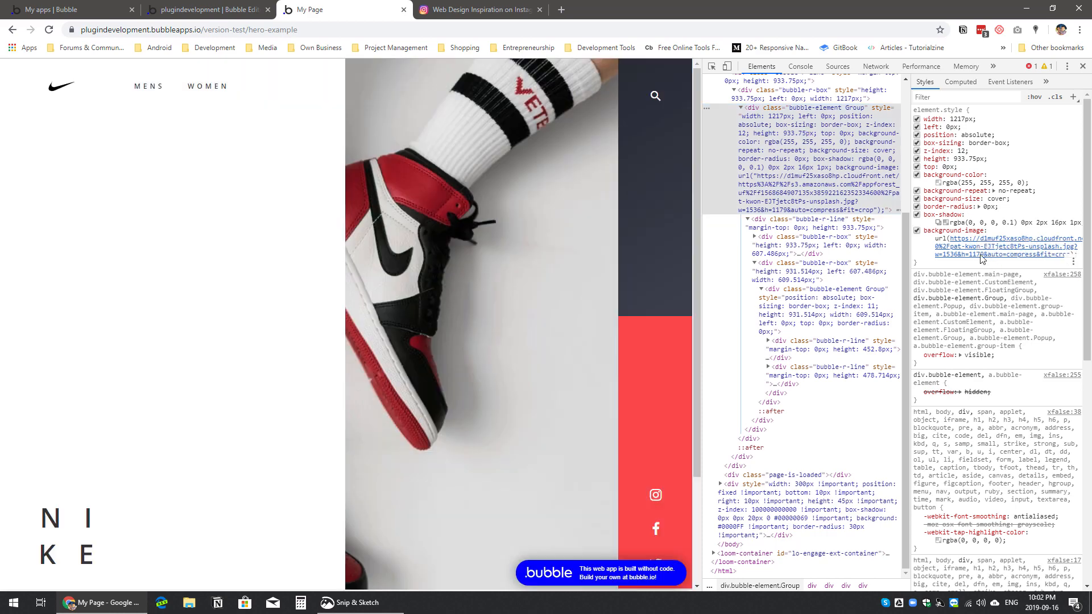
left_click(359, 11)
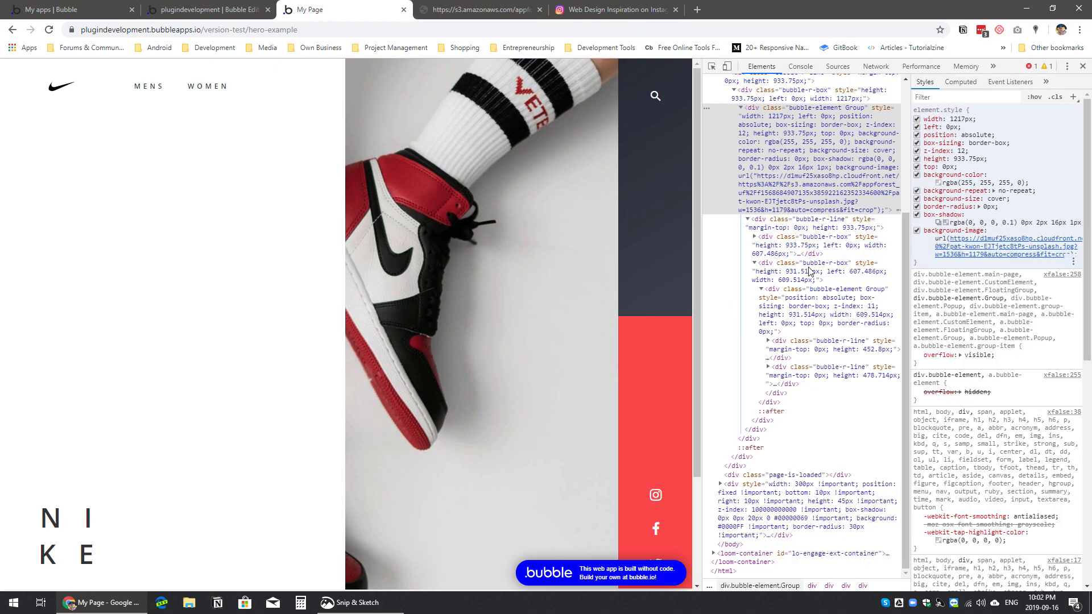
Step: Add a background-position of right to the hero group's inline style
left_click(931, 265)
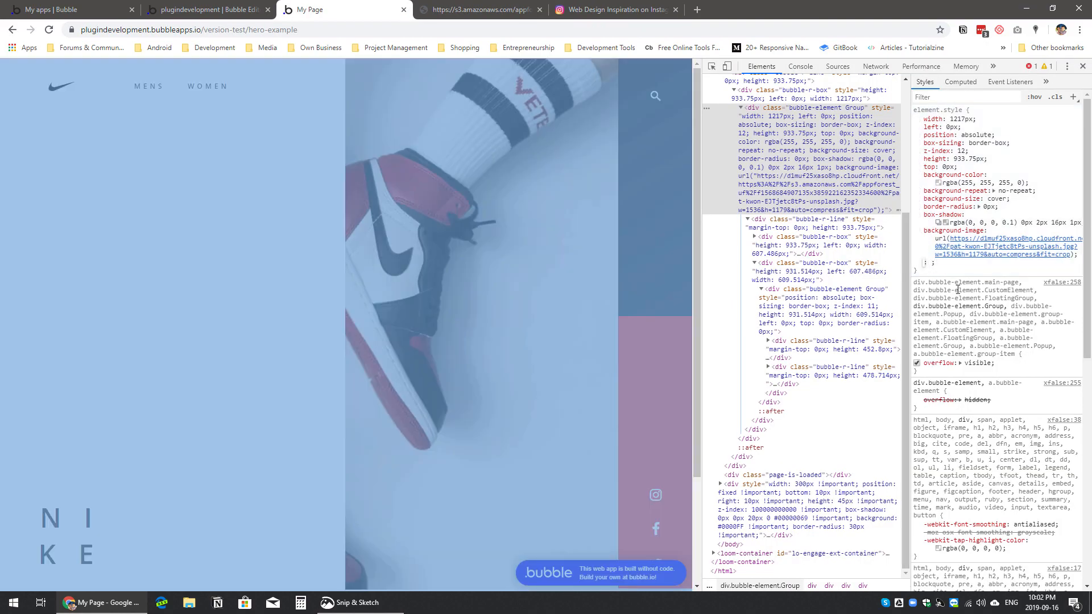
type("back")
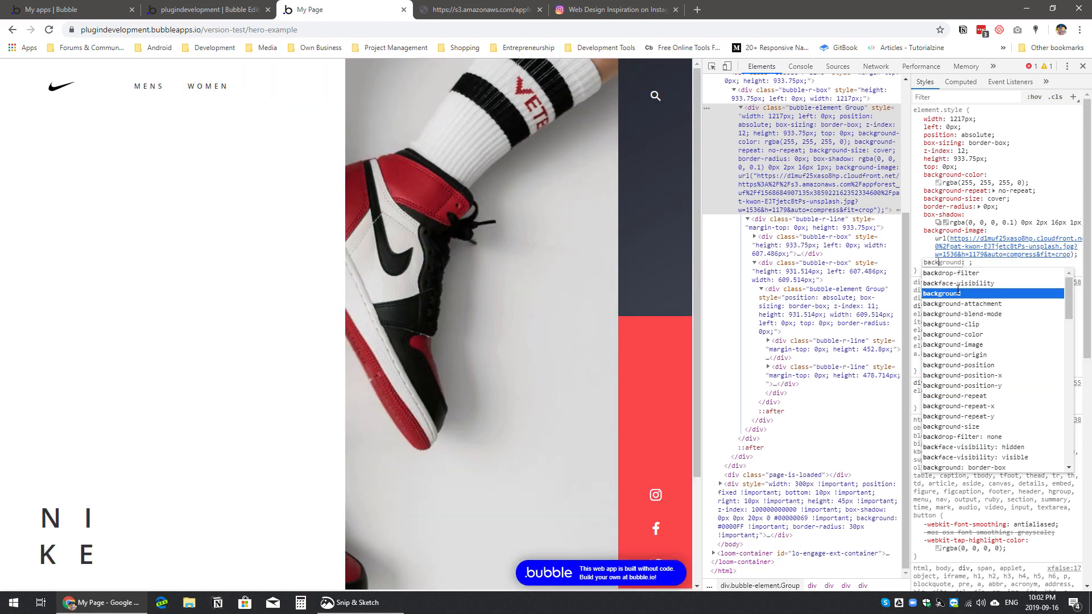
type("ground-")
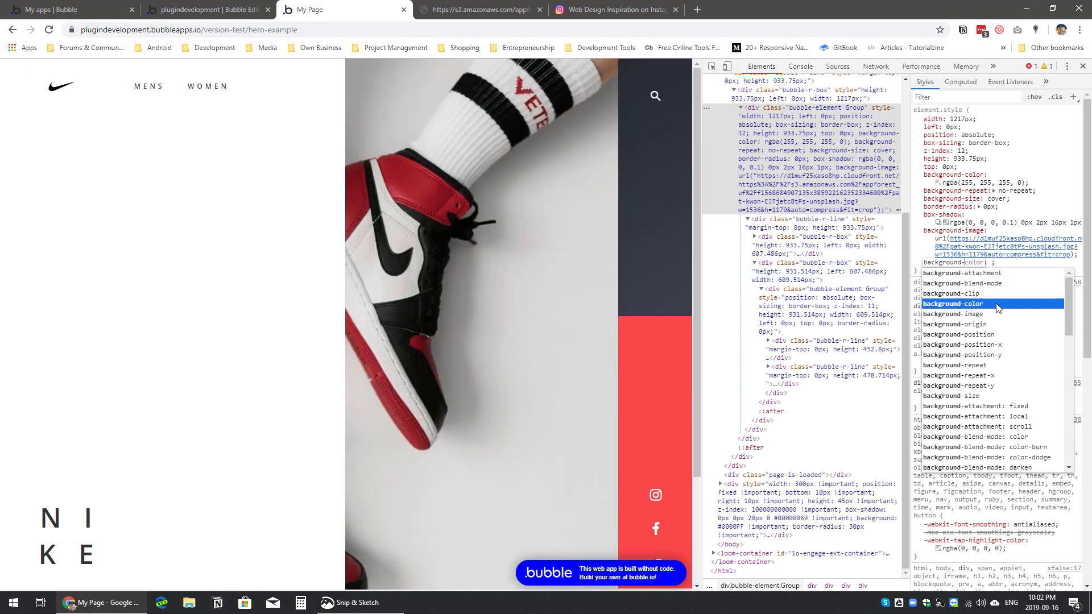
type("p")
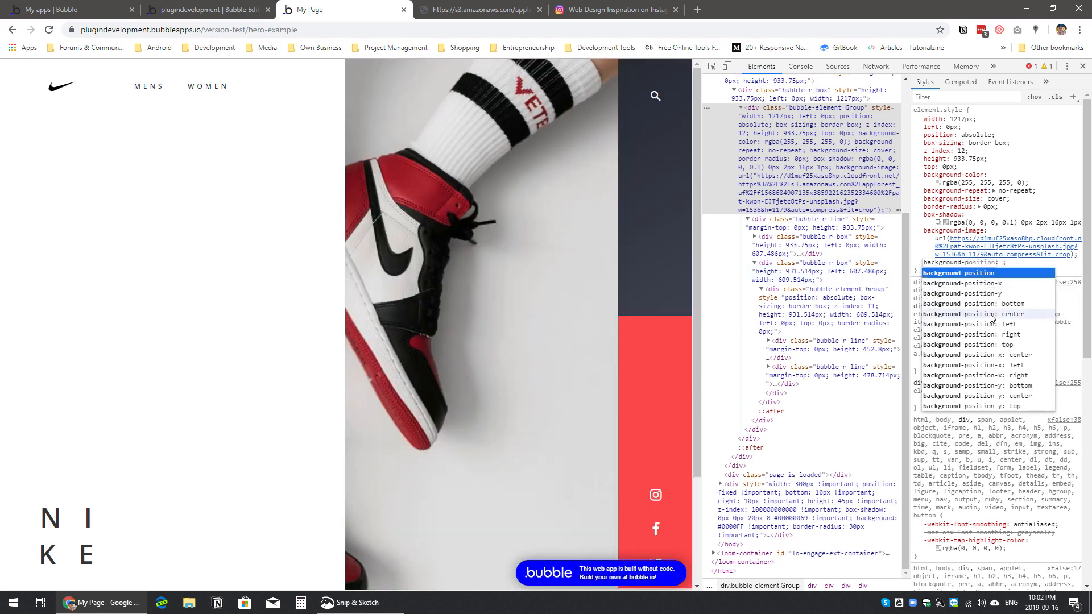
type("o")
key("Tab")
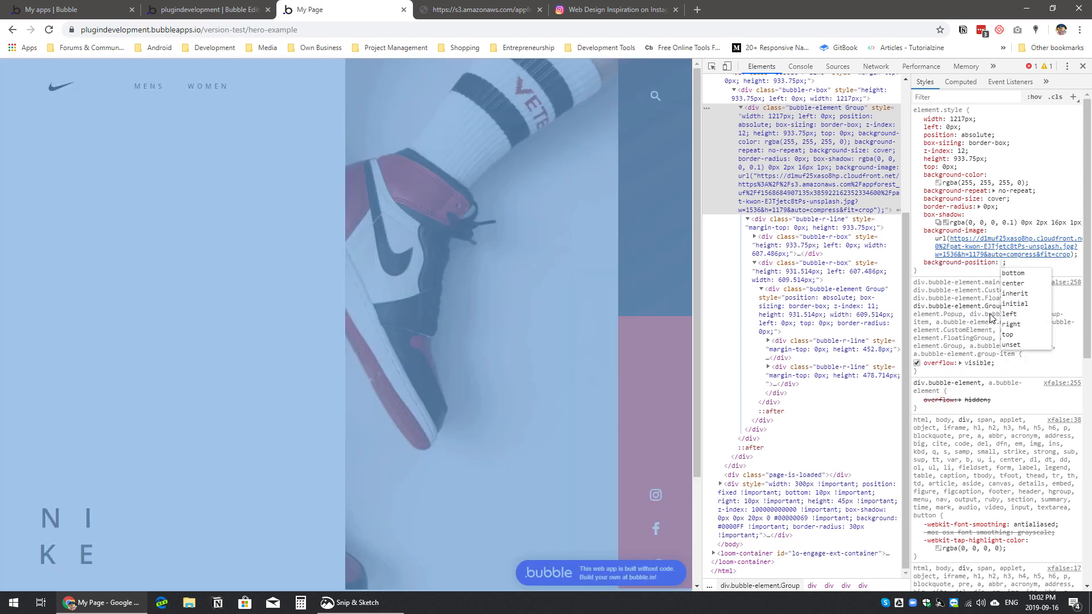
key("Down")
key("Down")
key("Down")
key("Down")
key("Down")
key("Down")
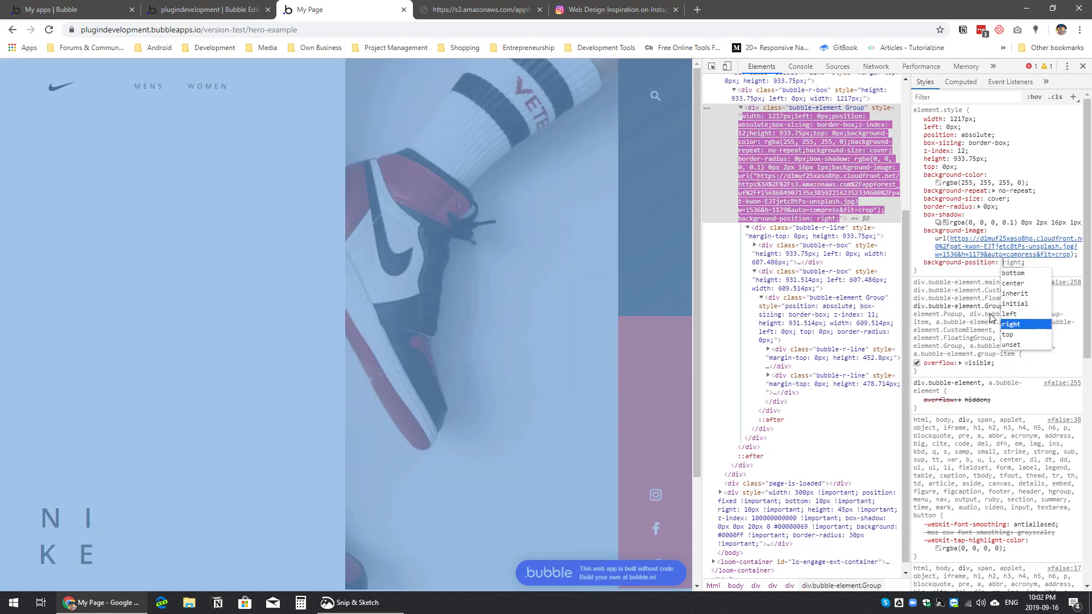
key("Return")
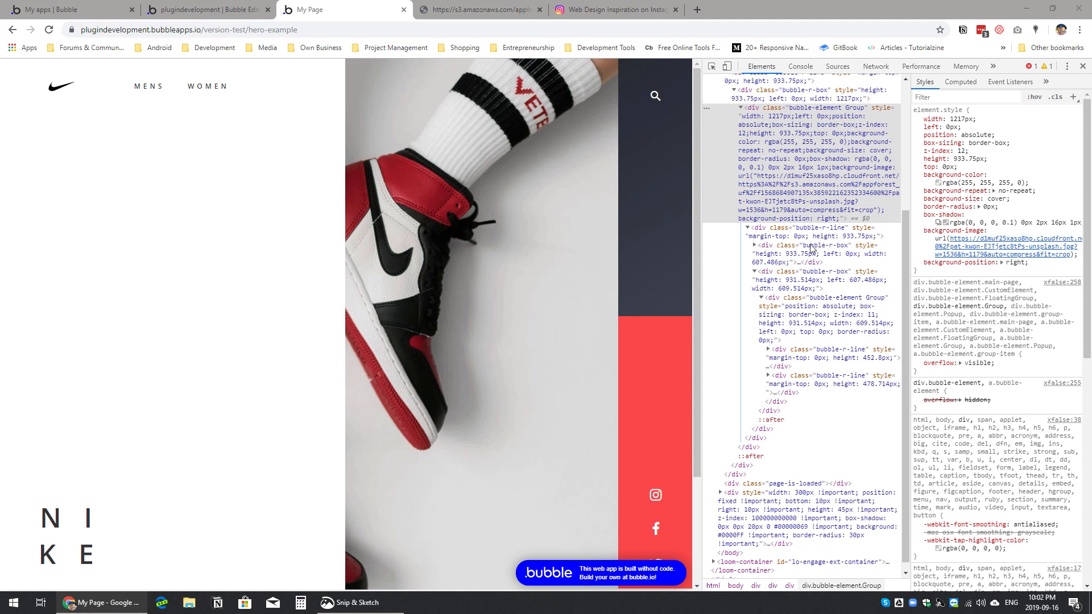
Step: Add a background-size of cover to the hero group's inline style
left_click(963, 271)
type("back")
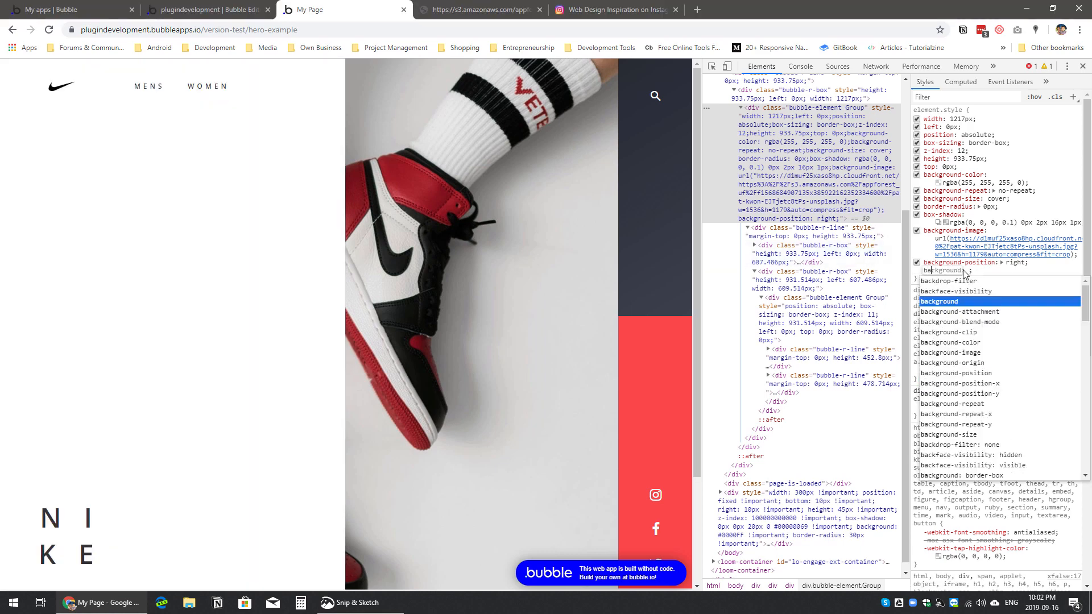
key("Right")
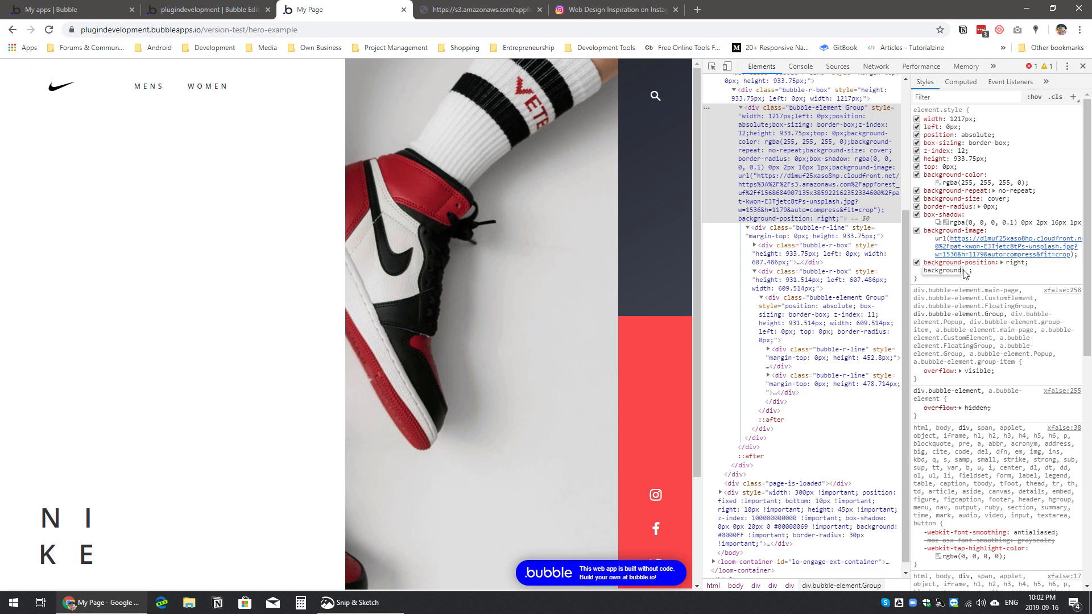
type("-size")
key("Tab")
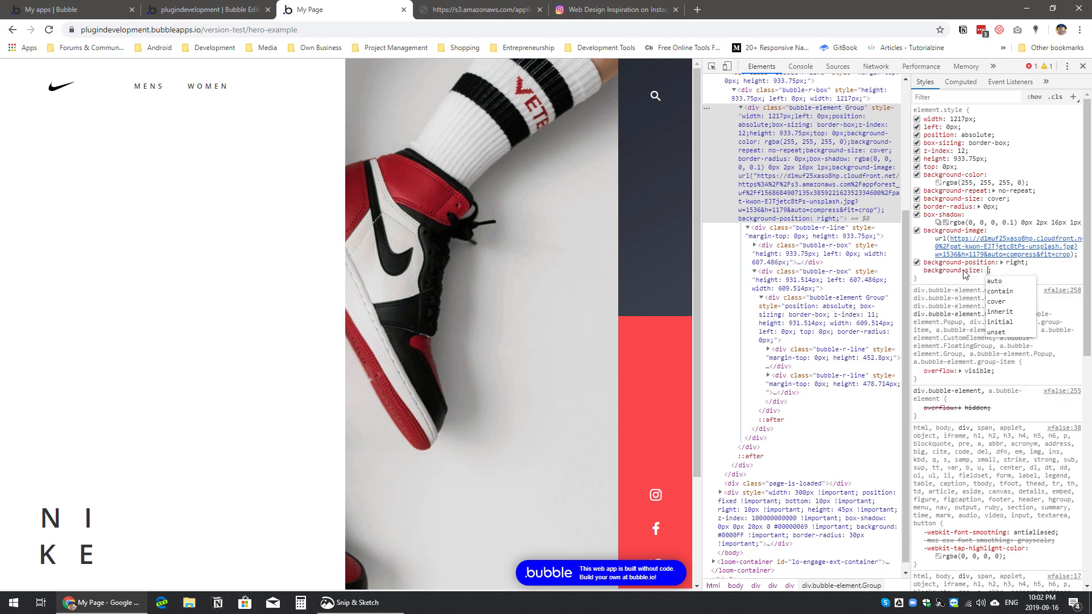
key("Down")
key("Down")
key("Down")
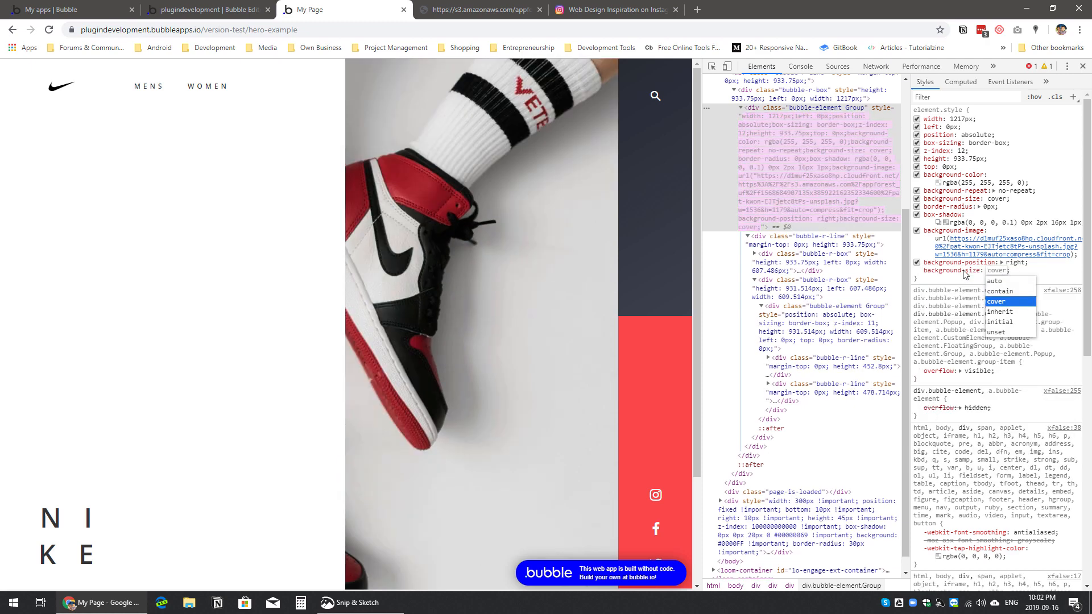
key("Up")
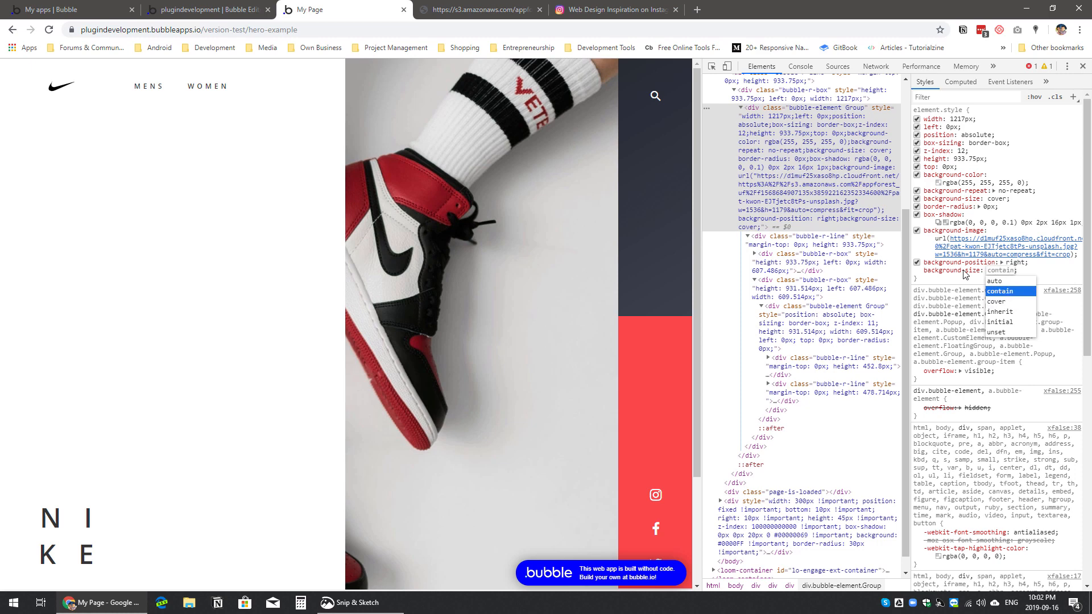
key("Up")
key("Down")
key("Down")
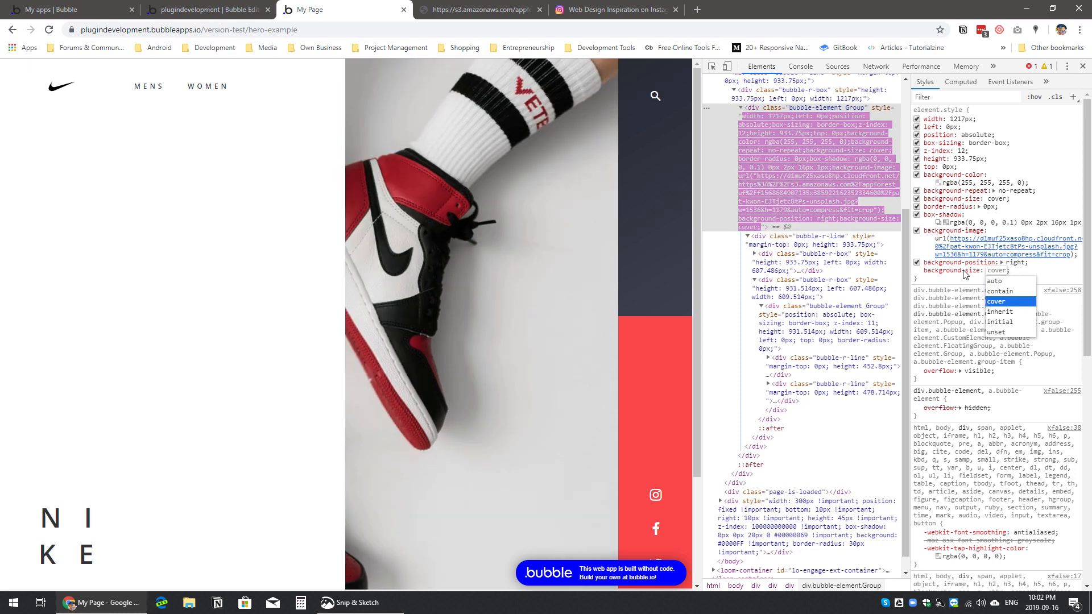
key("Up")
key("Down")
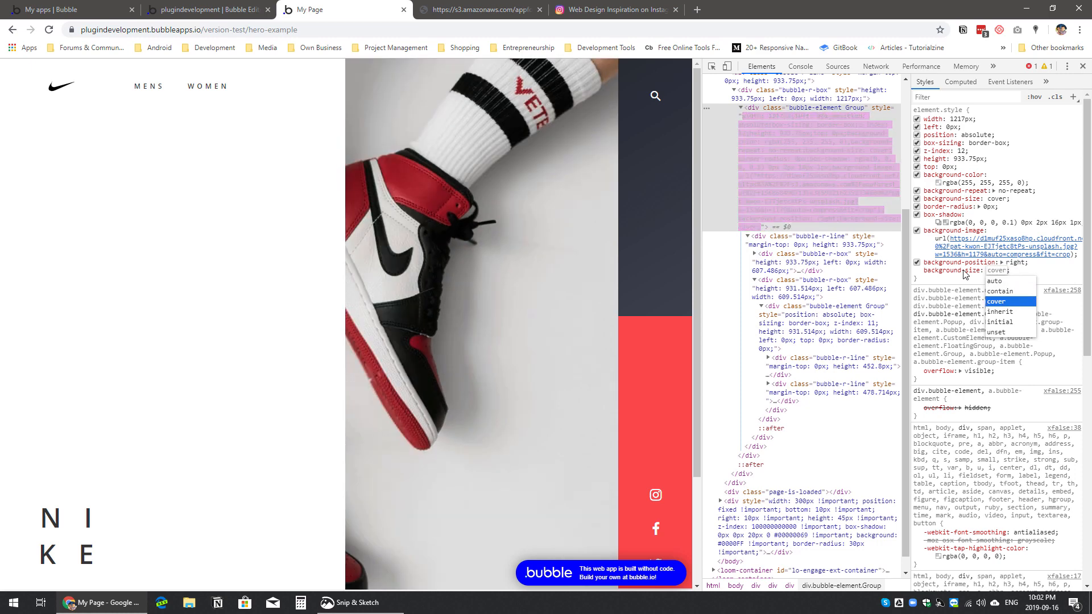
key("Return")
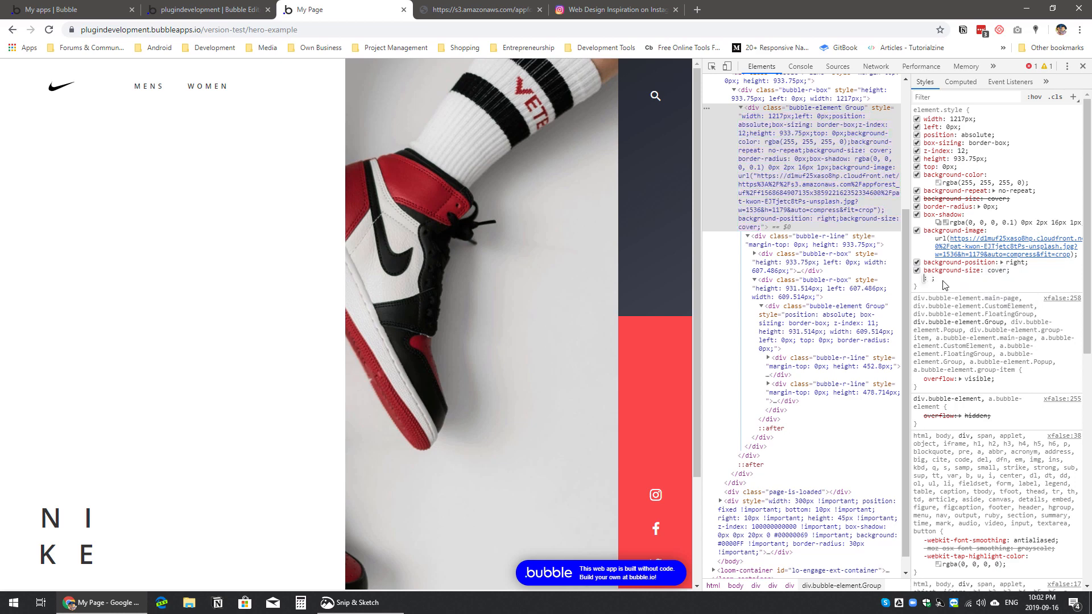
left_click(945, 284)
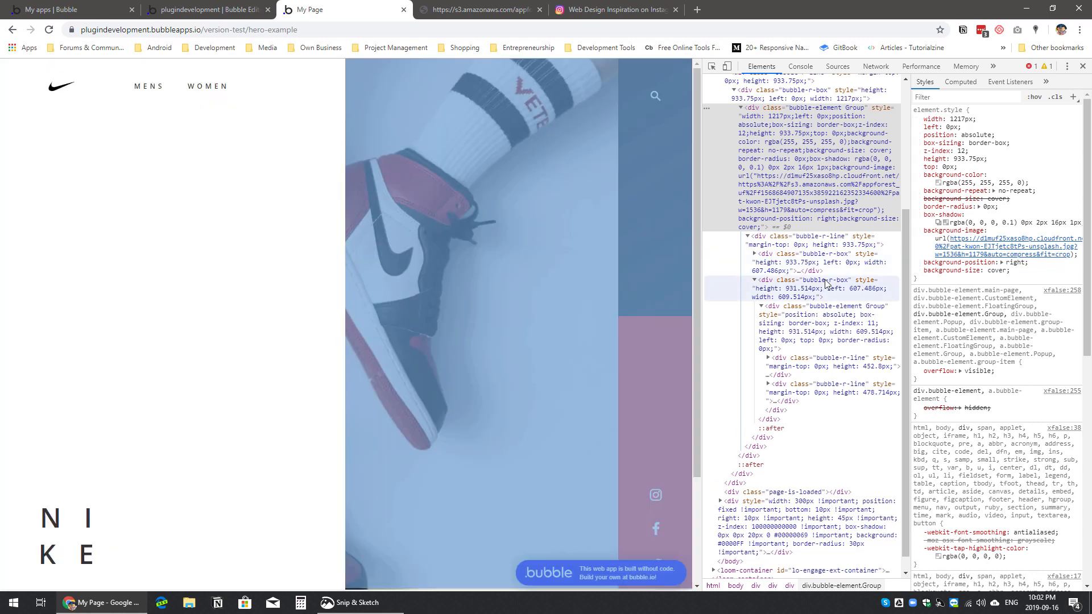
Step: Review the background-position sub-properties and copy the background-position and background-size declarations from the inline style
left_click(1002, 262)
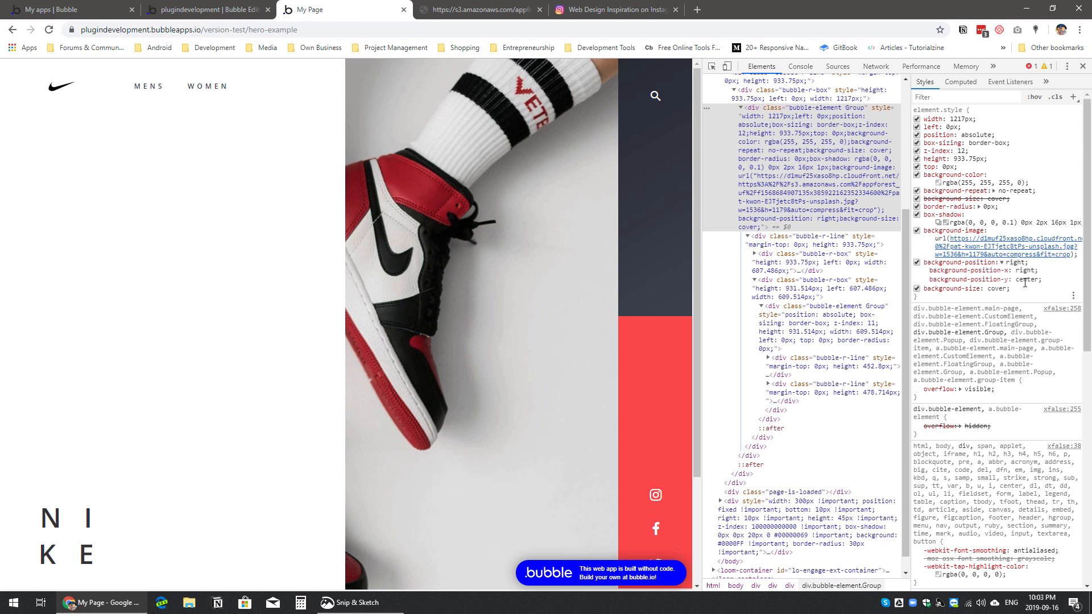
left_click(1002, 262)
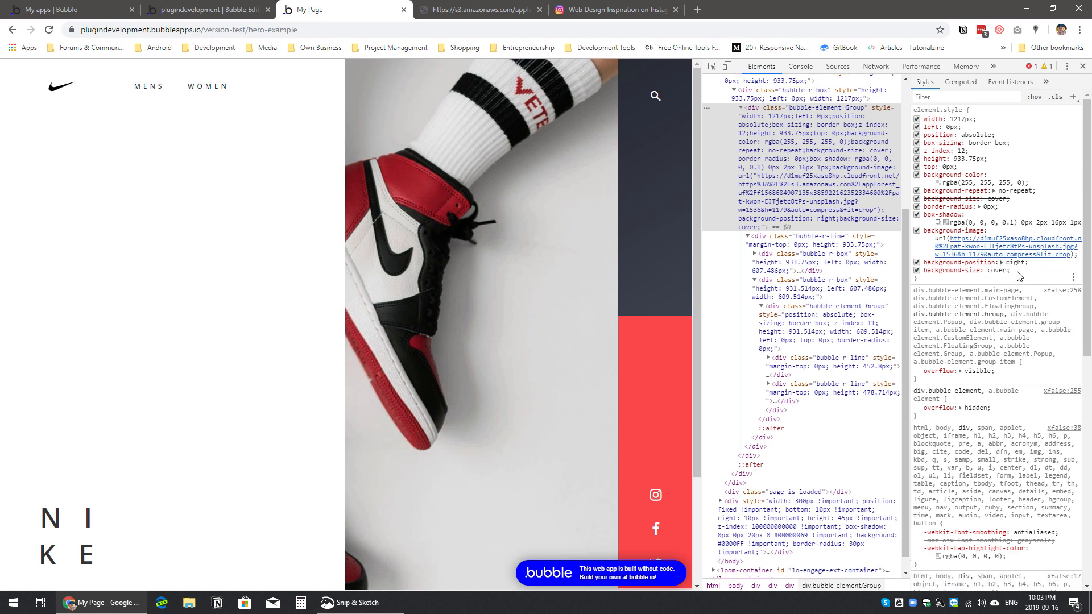
left_click_drag(1017, 273, 922, 260)
key("ctrl+c")
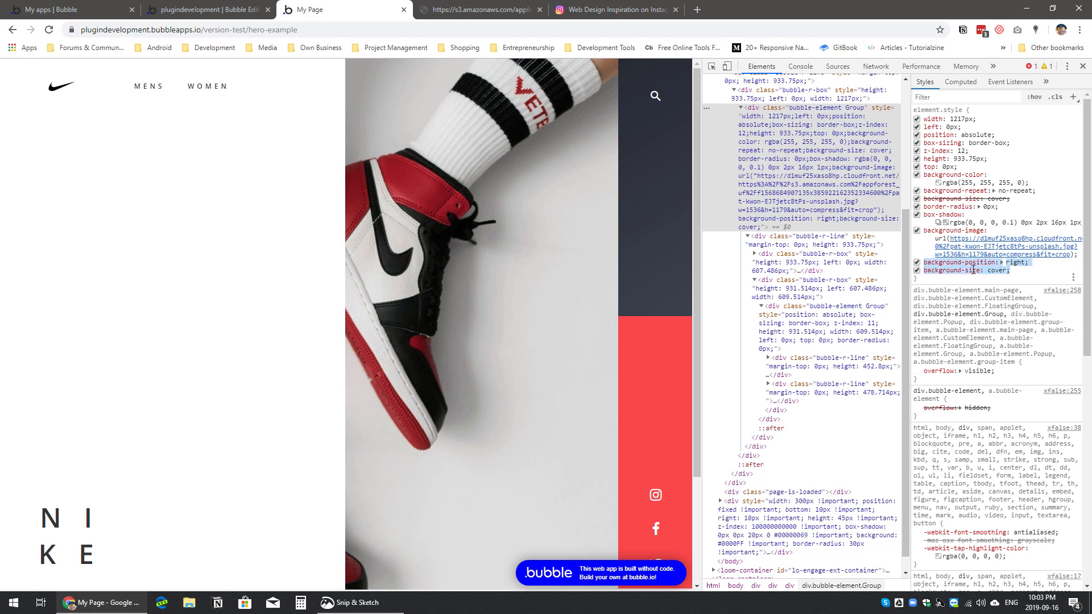
Step: Switch to the Bubble editor and give Group F, the hero group, the ID attribute hero
left_click(211, 6)
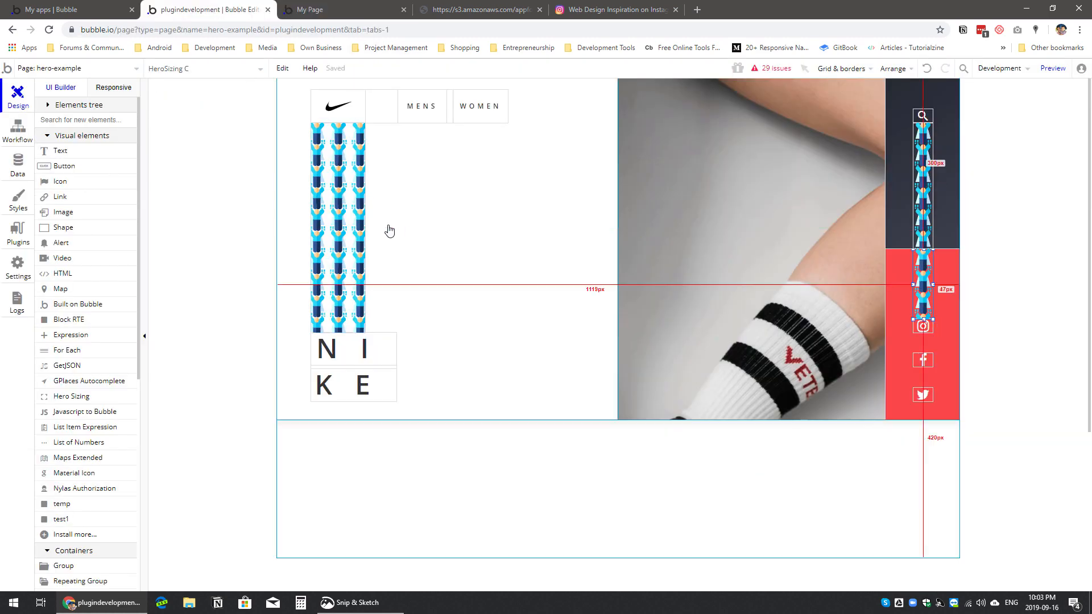
left_click_drag(276, 248, 291, 245)
double_click(292, 246)
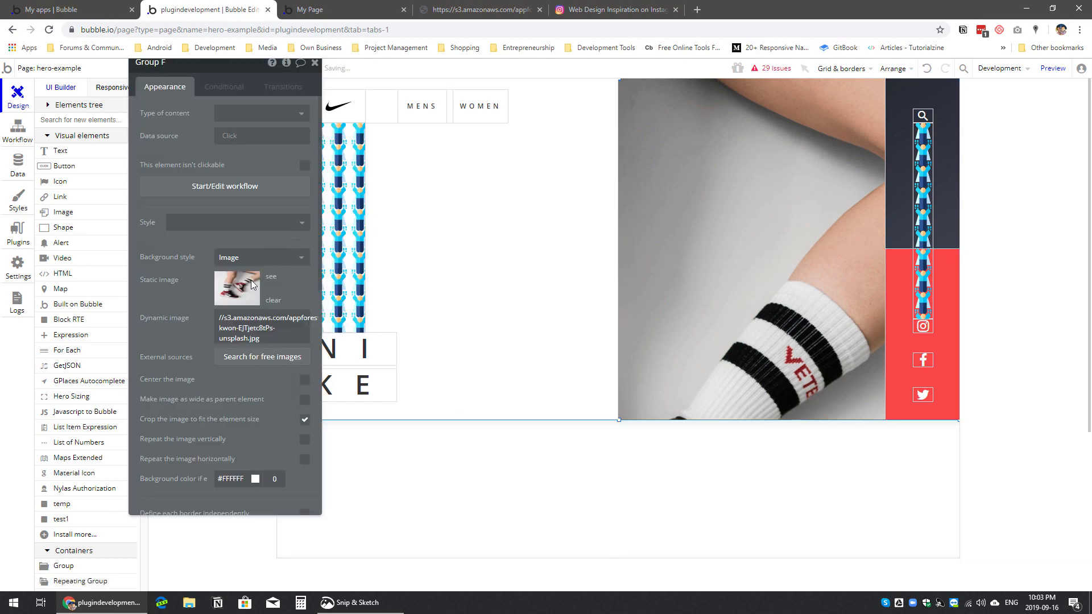
scroll(217, 426, "down", 5)
scroll(218, 427, "down", 3)
left_click(254, 500)
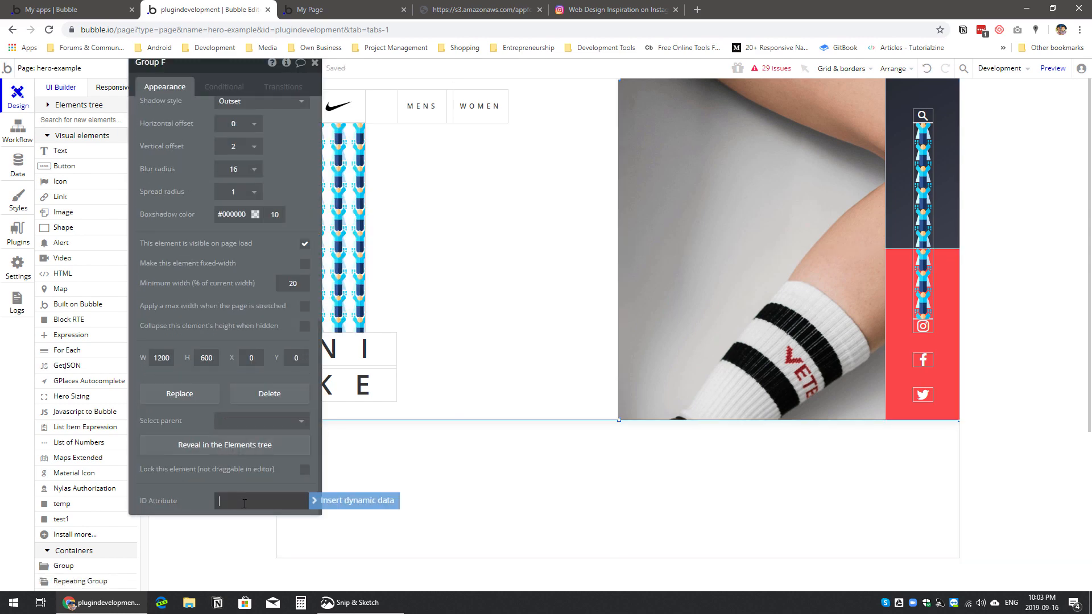
type("hero")
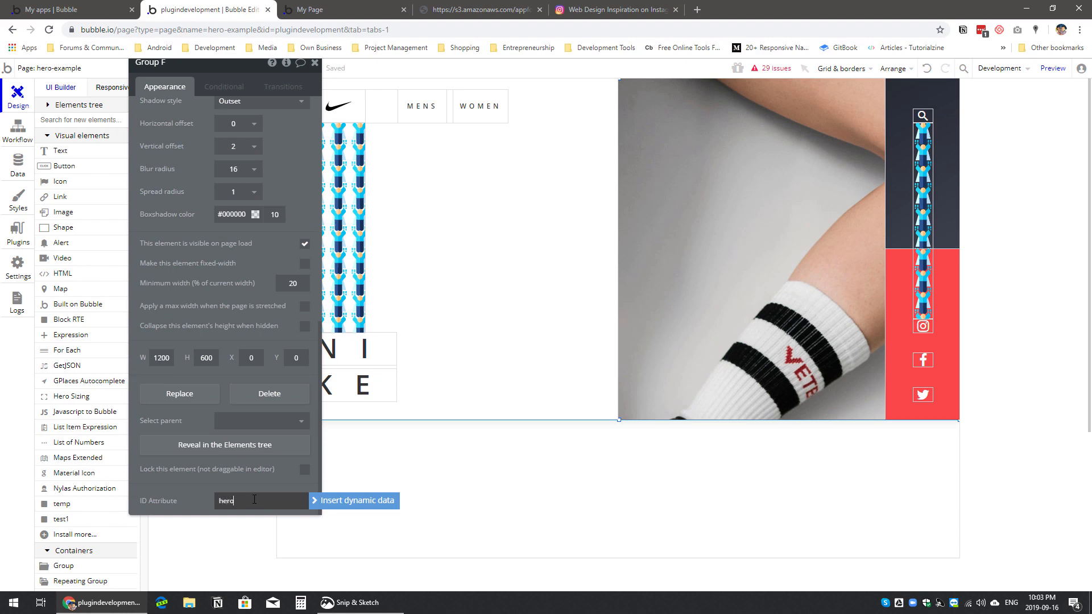
left_click(383, 440)
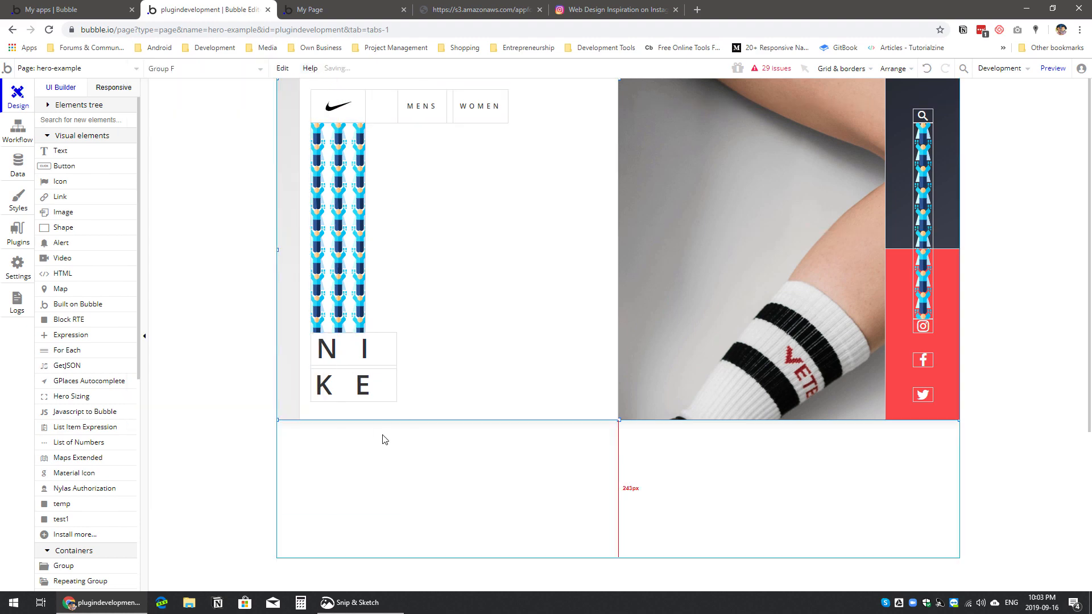
Step: Write a style block in the hero-example page's HTML header with a #hero rule containing the copied background declarations
right_click(380, 441)
left_click(415, 392)
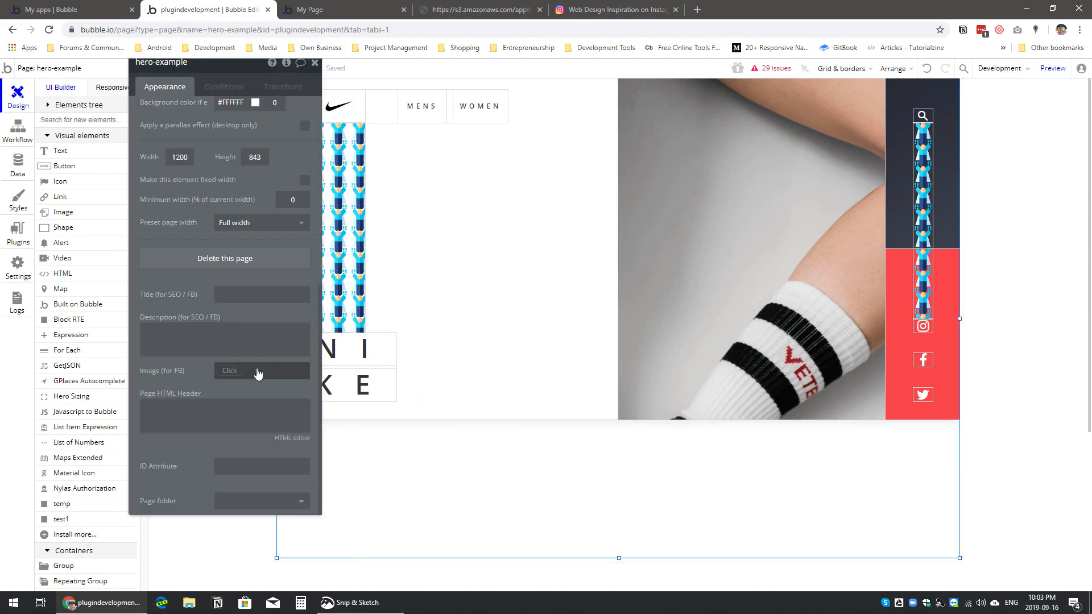
left_click(290, 438)
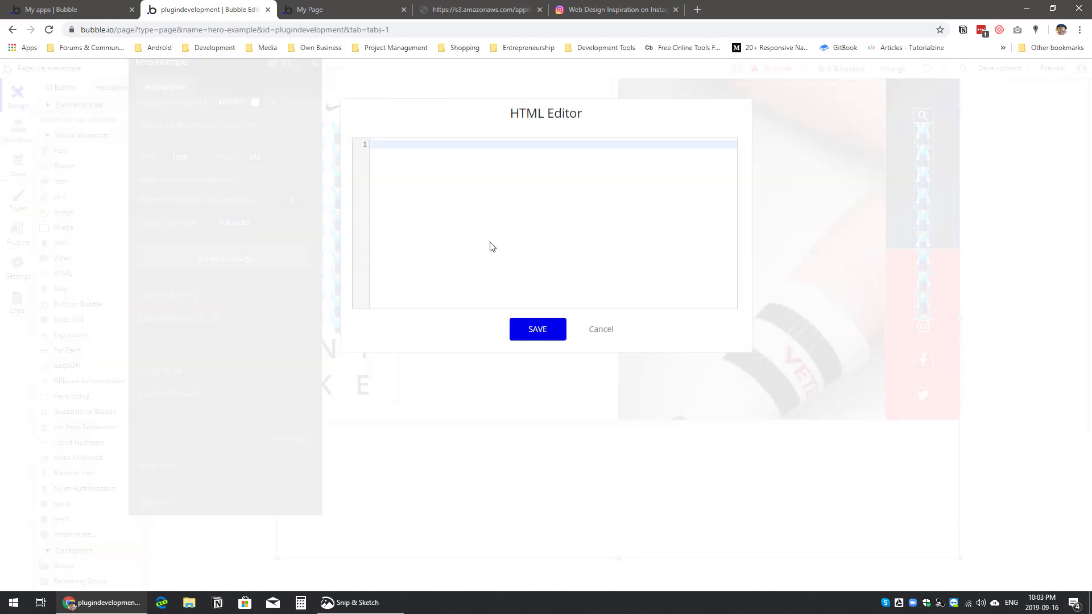
type("<style>")
key("Return")
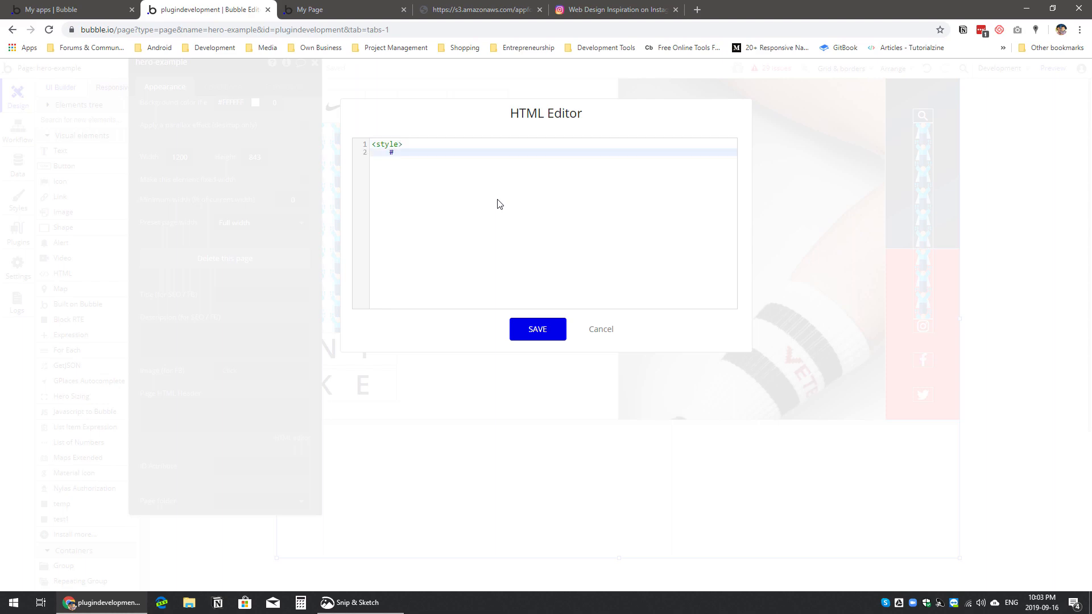
type("#hero{")
key("Return")
key("ctrl+v")
key("Return")
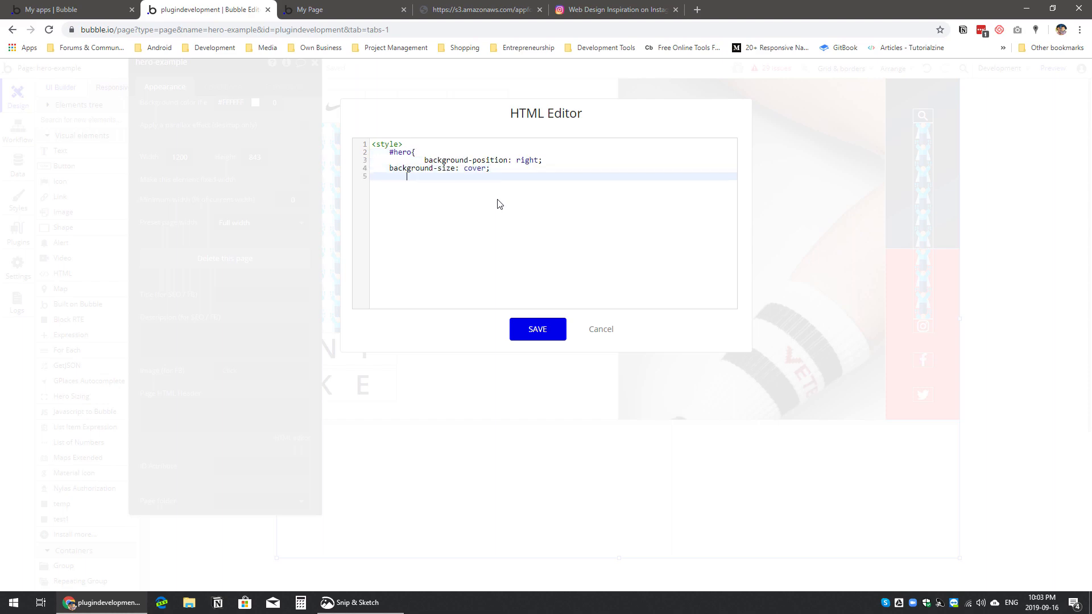
type("}")
key("Return")
type("<")
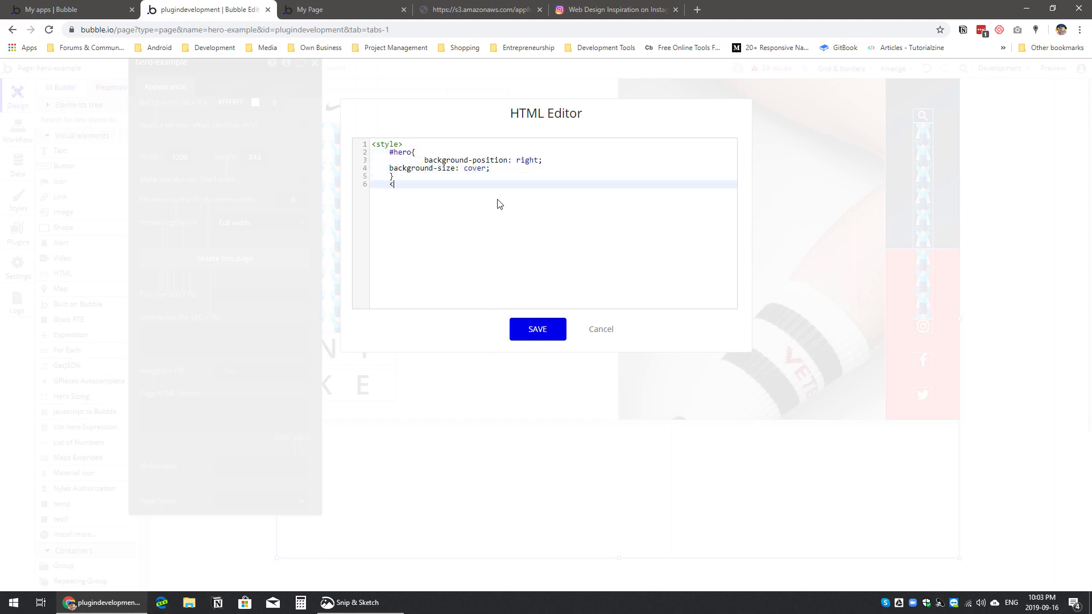
type("/style>")
Step: Align the background-position line in the #hero rule and add !important to both the background-position and background-size declarations
left_click(426, 160)
key("BackSpace")
key("BackSpace")
key("BackSpace")
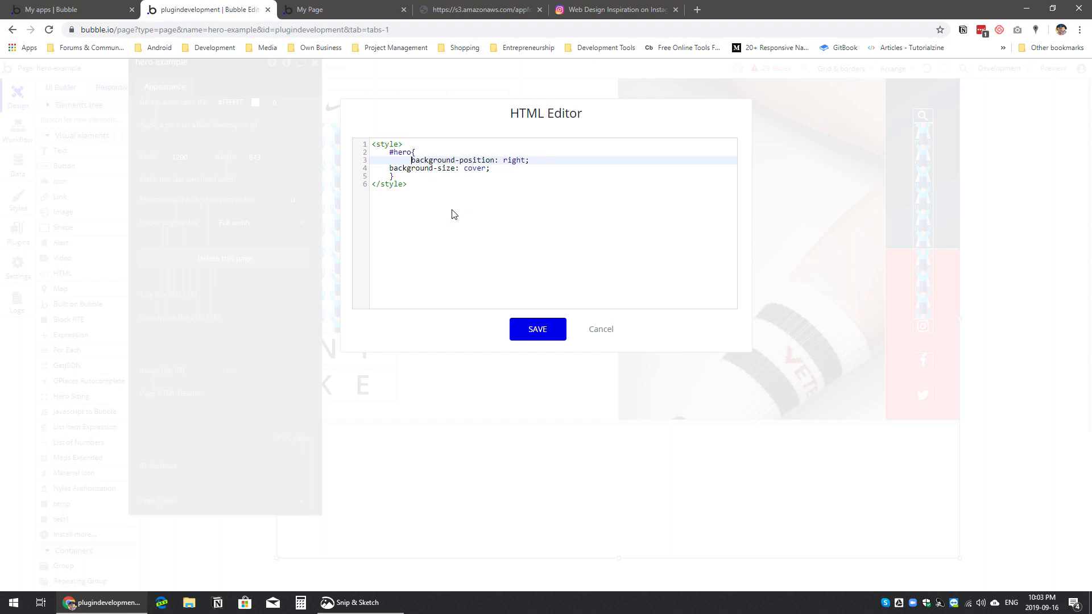
key("BackSpace")
key("BackSpace")
key("BackSpace")
key("BackSpace")
key("BackSpace")
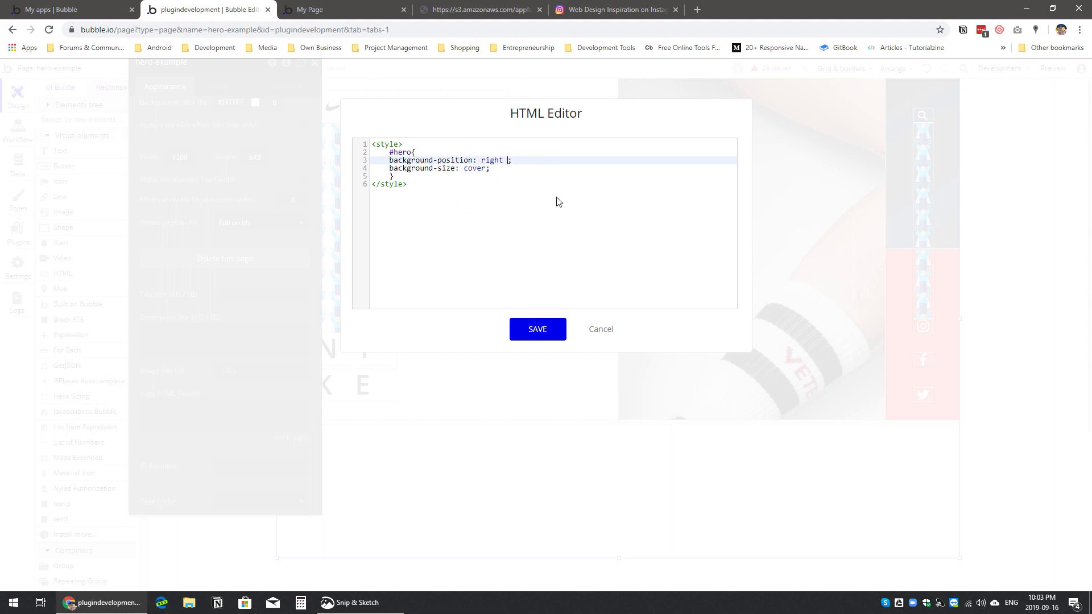
type("!important")
left_click(485, 168)
type("!important")
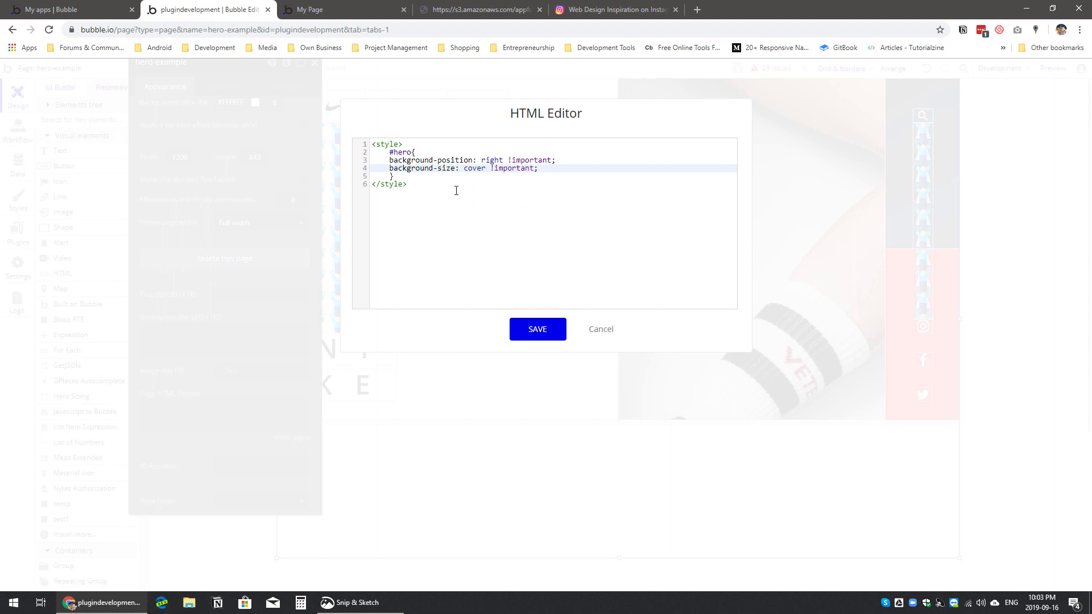
Step: Copy the whole style block and save the page's HTML header
left_click_drag(437, 183, 340, 147)
key("ctrl+c")
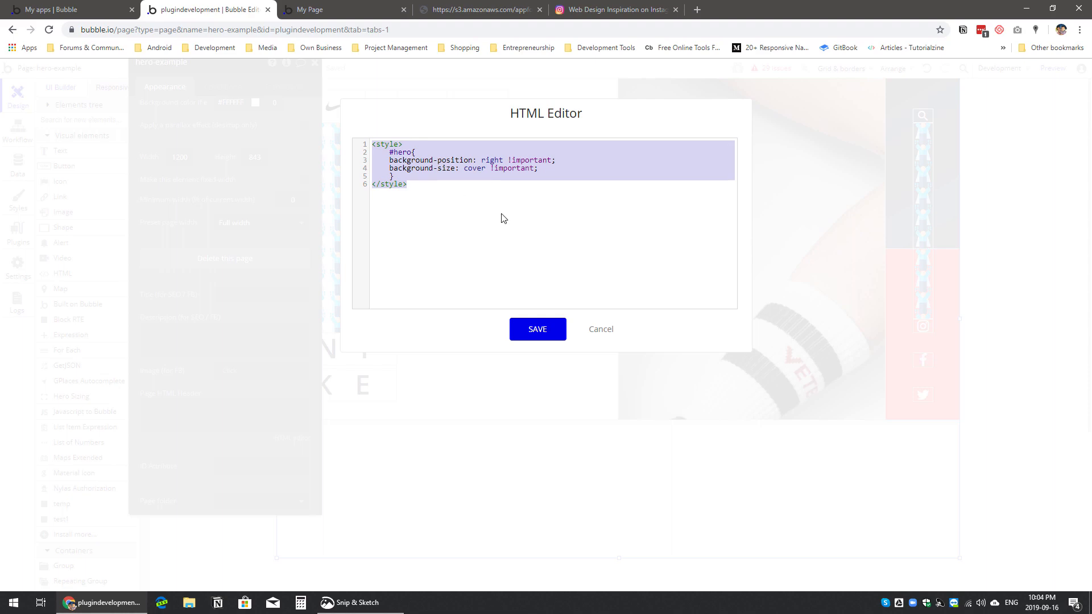
left_click(536, 331)
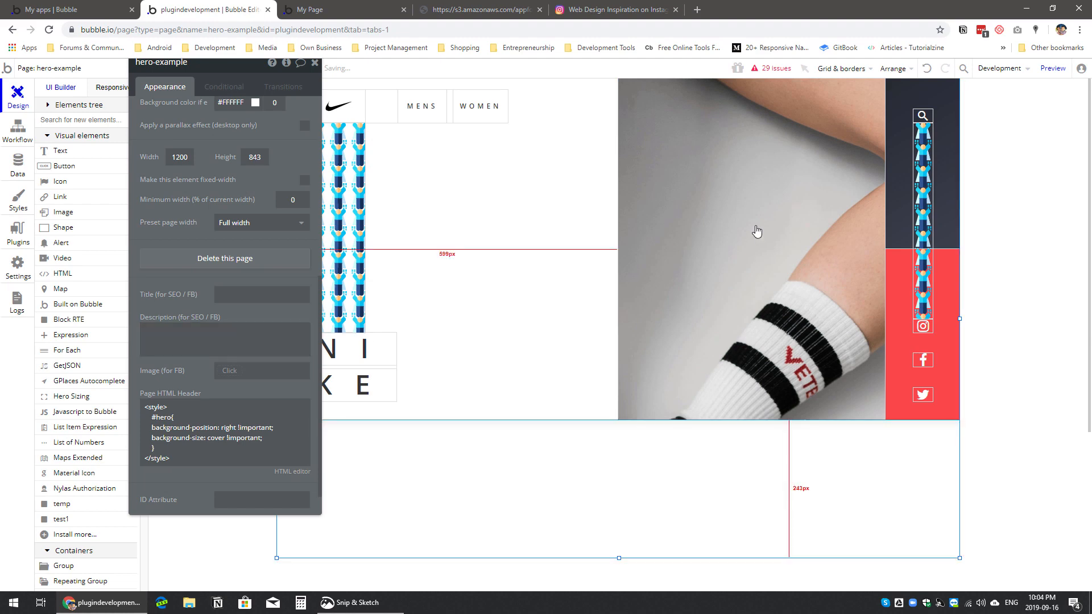
Step: Draw an HTML element about 113 × 126 px over the hero photo and paste the copied style block into it
left_click(70, 276)
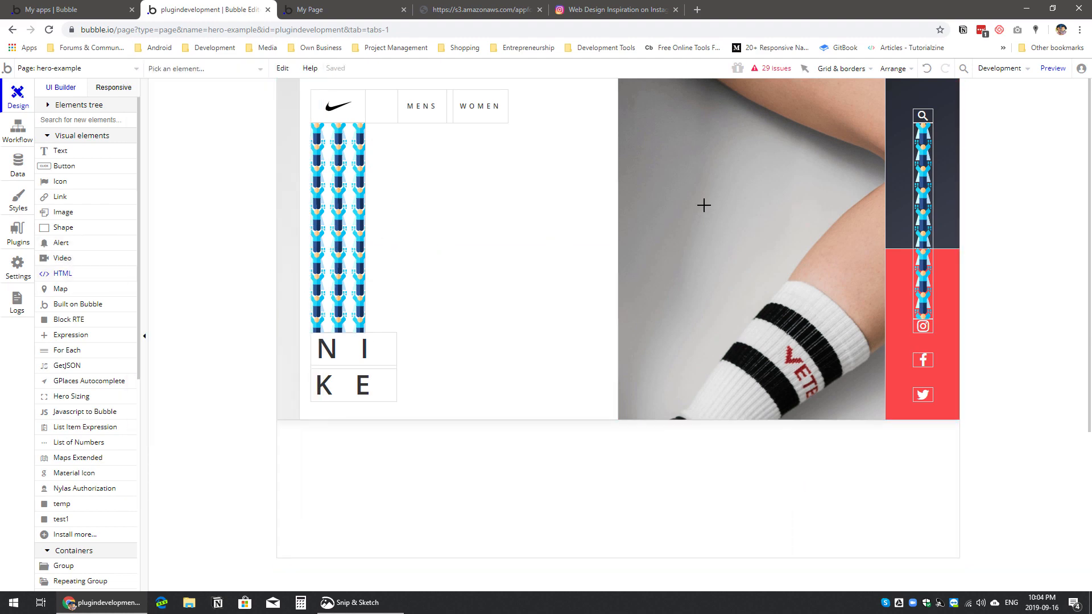
left_click_drag(692, 161, 758, 233)
left_click_drag(729, 197, 800, 165)
left_click(225, 121)
key("ctrl+v")
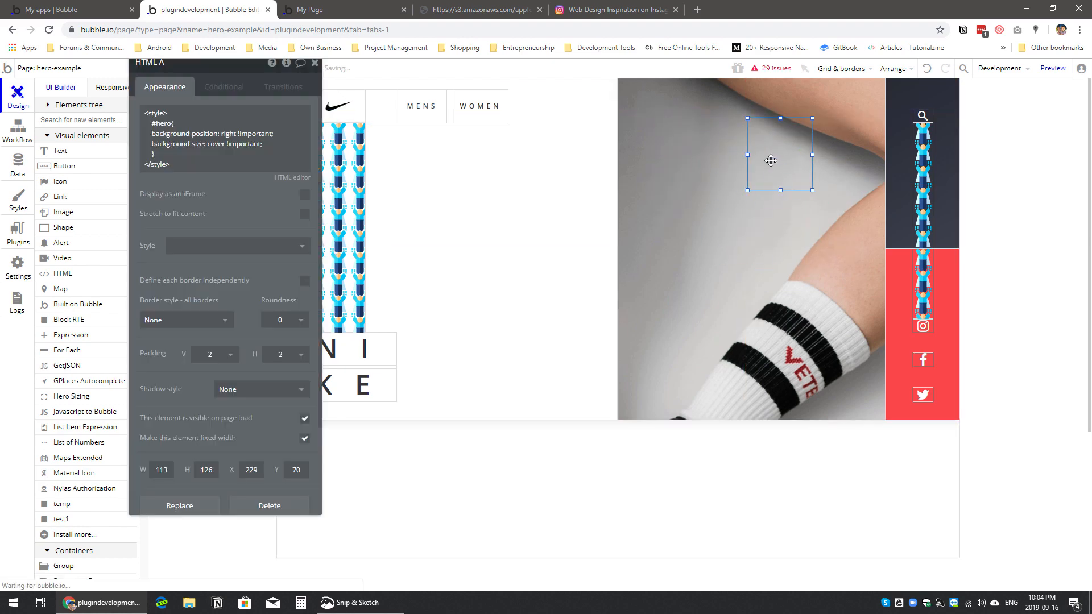
Step: Return to the live hero-example page, inspect the background rules applied to the #hero element, and close the developer tools
left_click(310, 10)
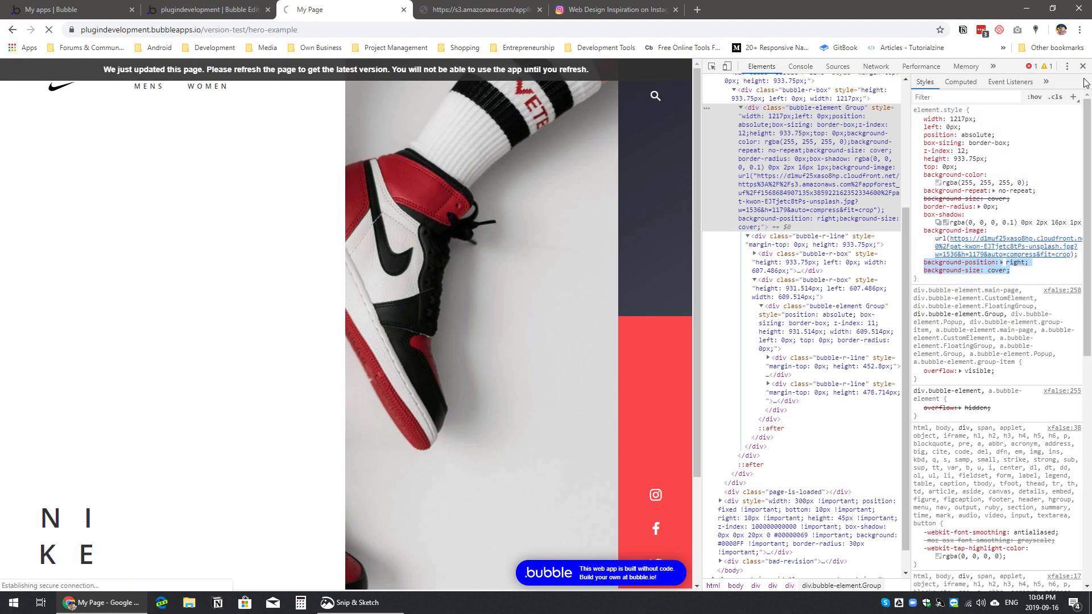
left_click(1082, 66)
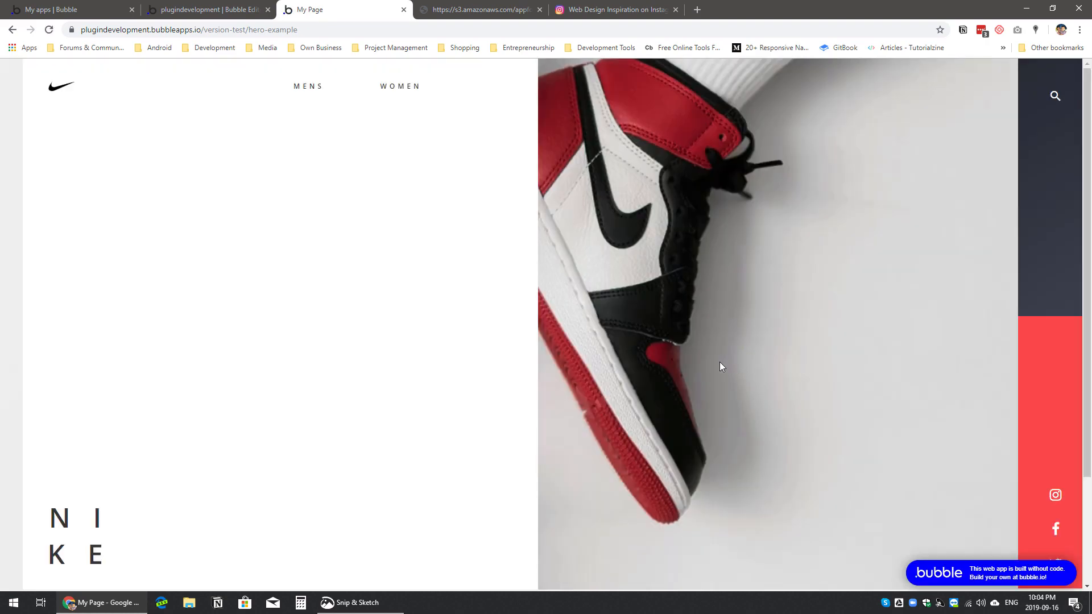
right_click(707, 335)
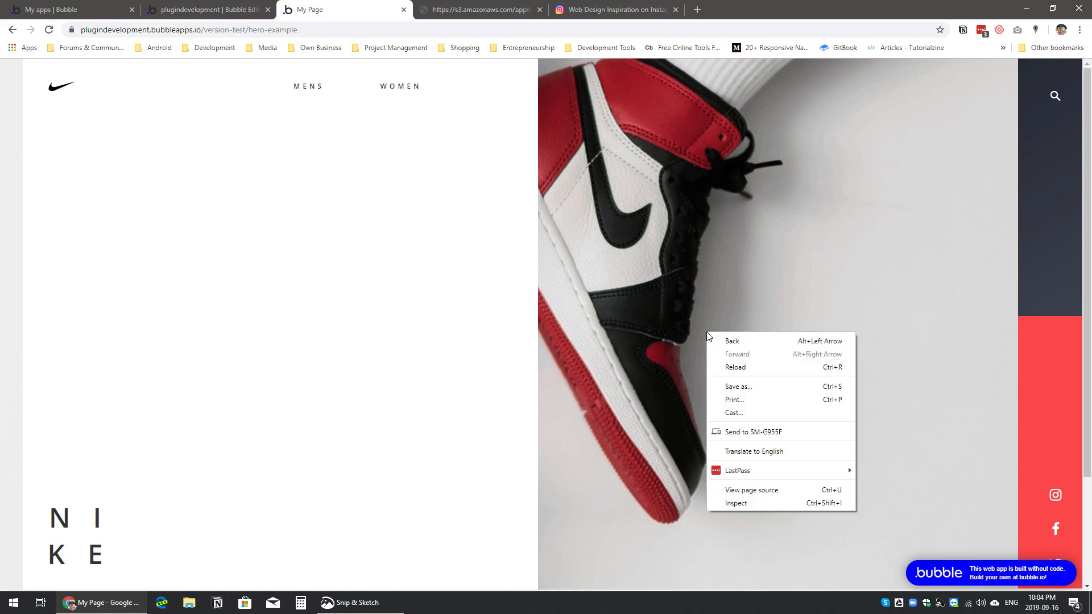
left_click(749, 506)
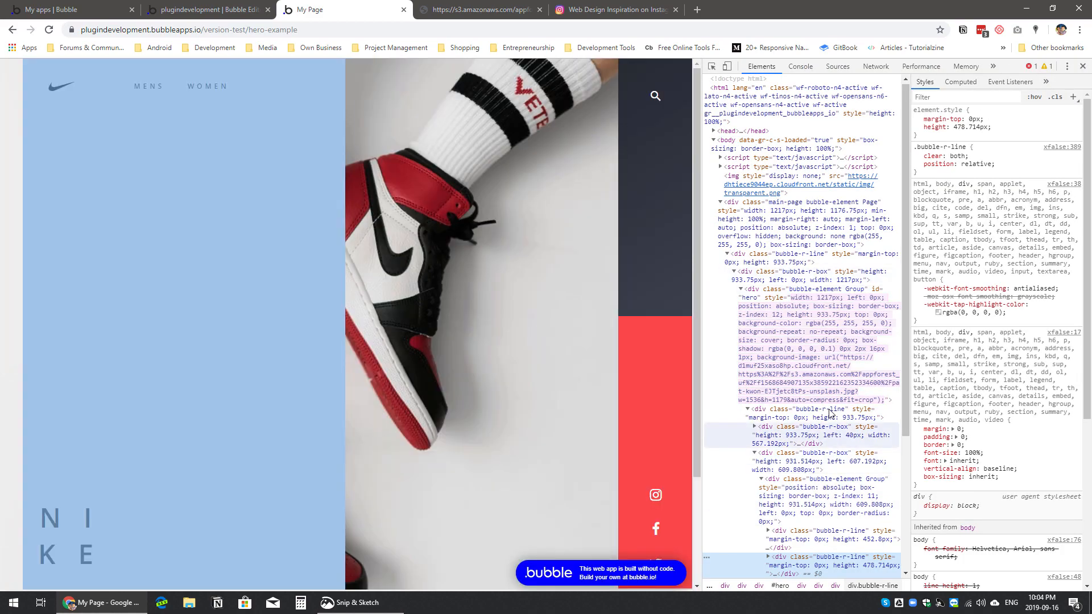
left_click(826, 351)
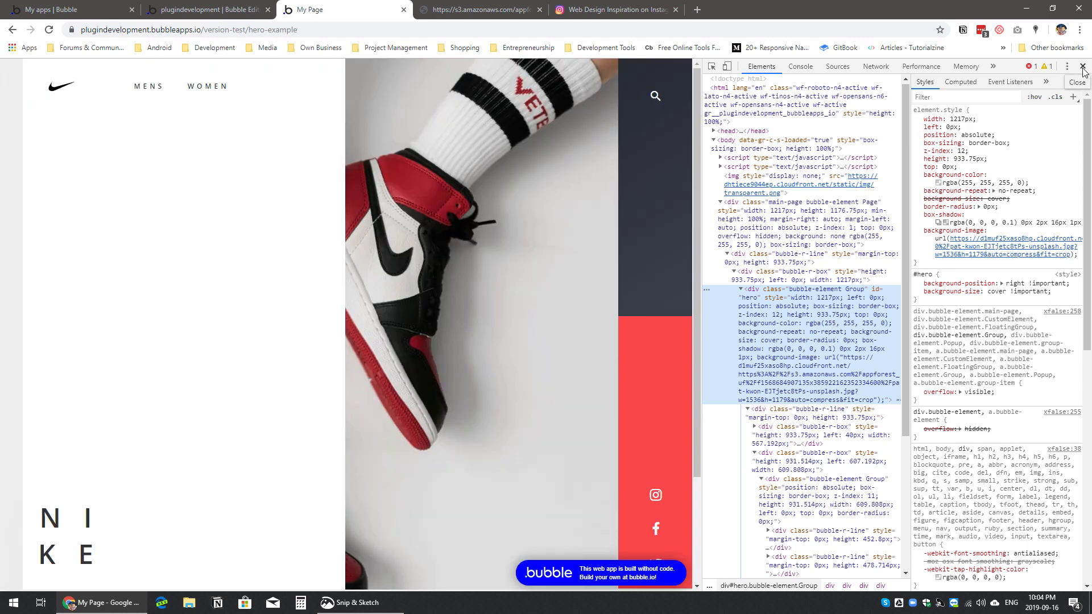
left_click(1083, 67)
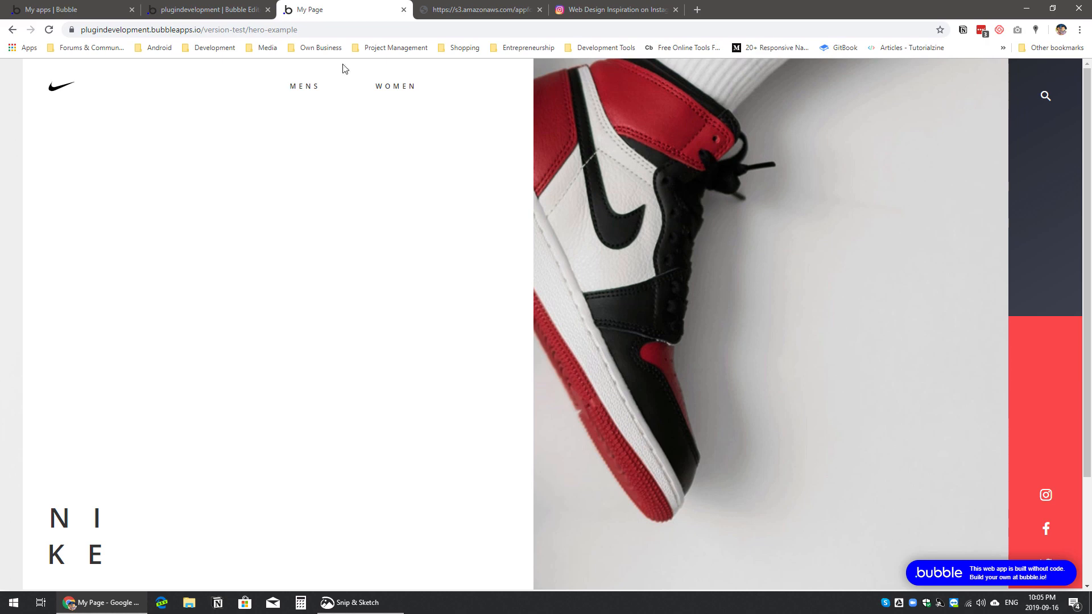
Step: Open the hero page in the Bubble editor and preview it
left_click(241, 8)
left_click(109, 76)
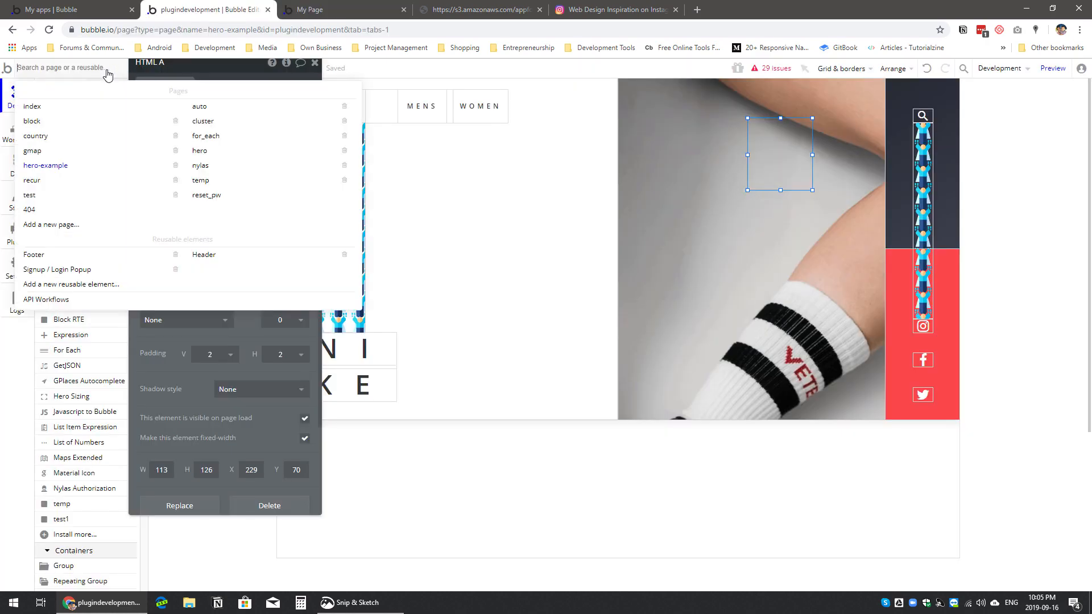
left_click(200, 151)
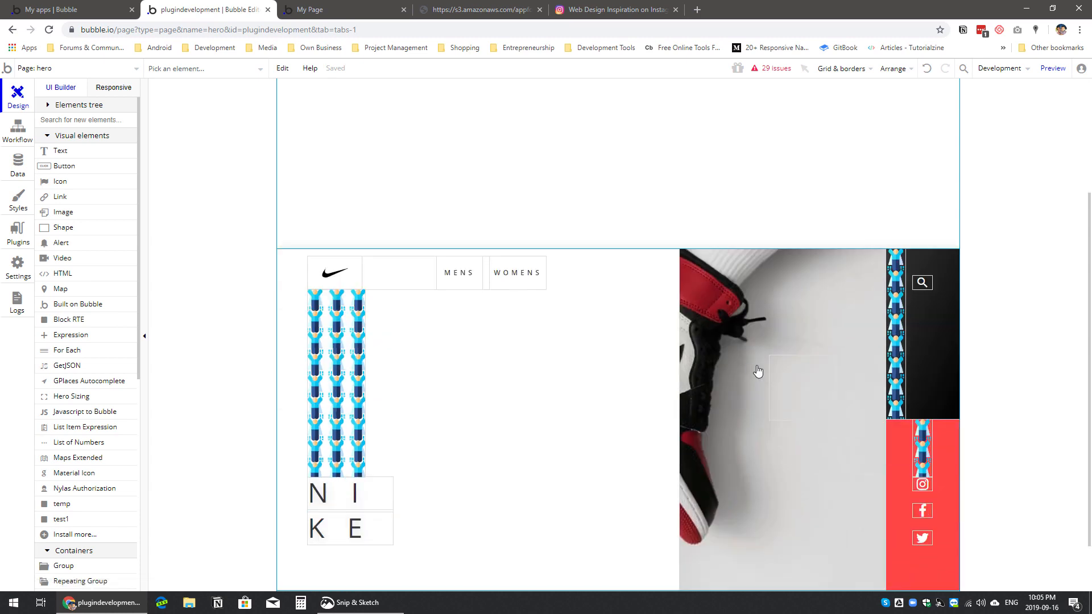
left_click(1053, 68)
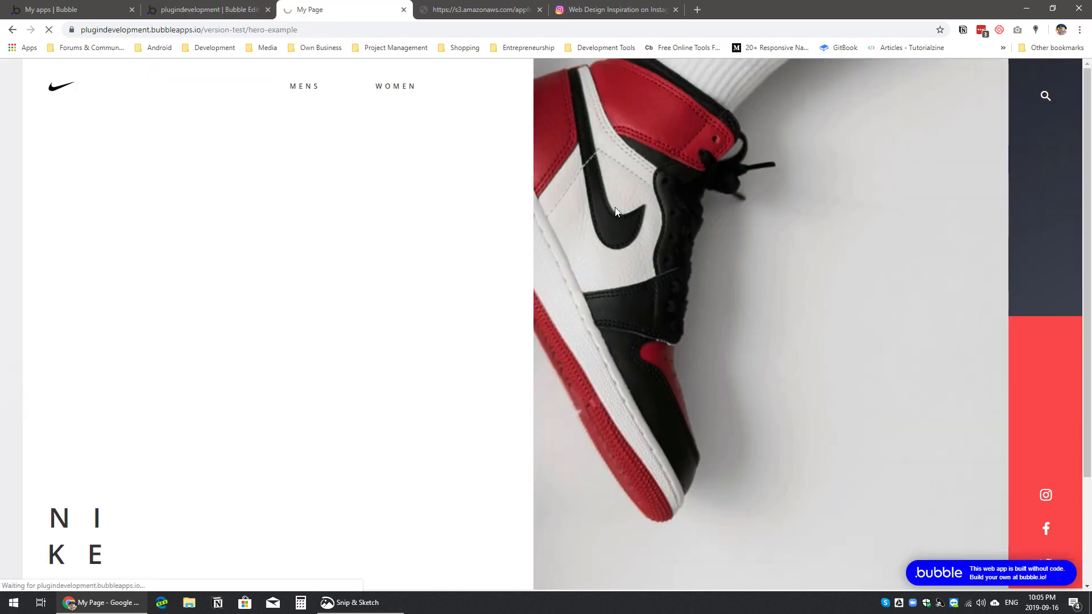